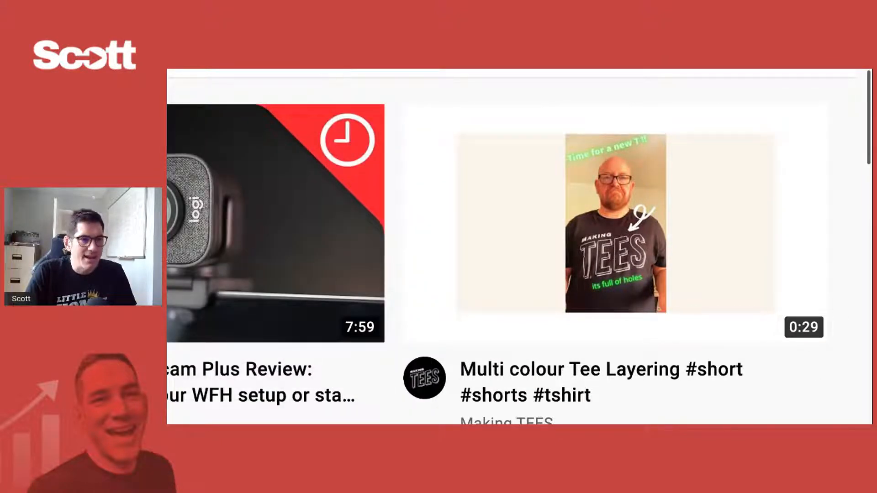
- Open the "Multi colour Tee Layering" short and replay its opening shot of the mug, pausing within the first second
mouse_move(762, 178)
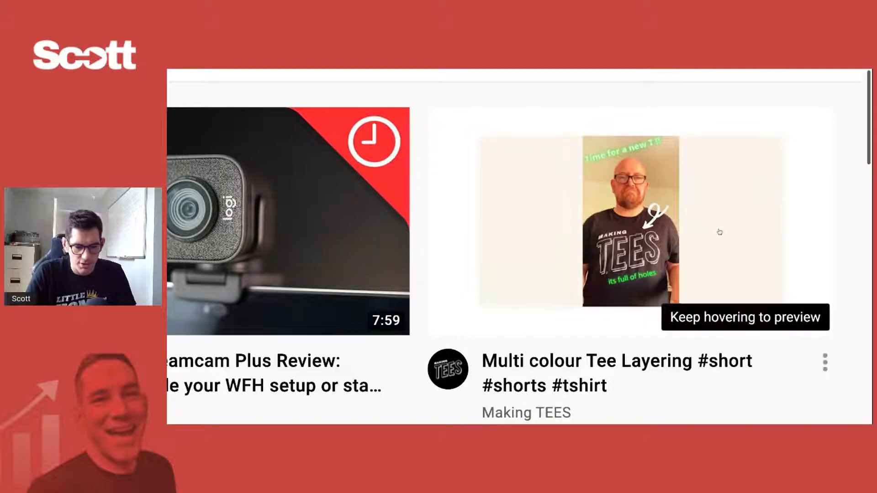
mouse_move(624, 238)
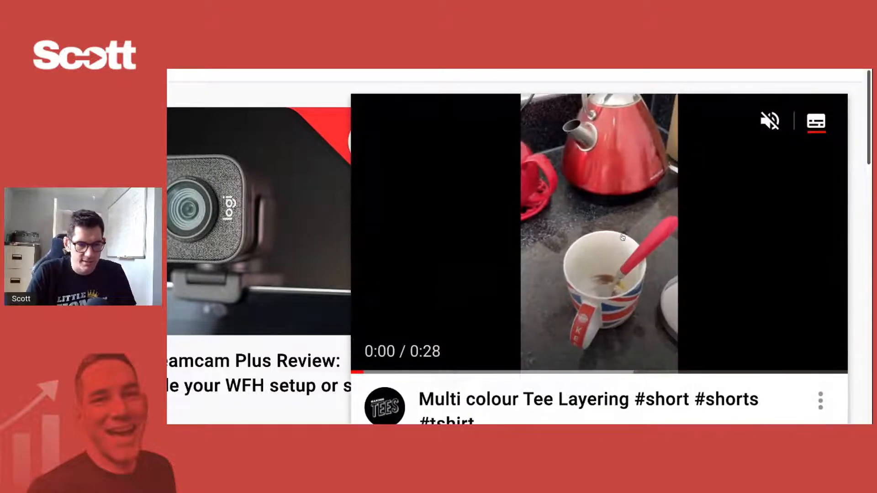
click(623, 238)
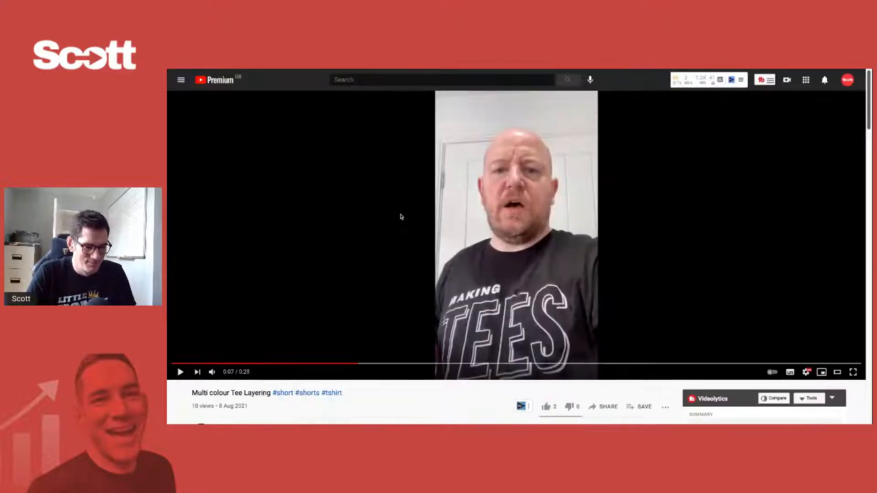
click(182, 364)
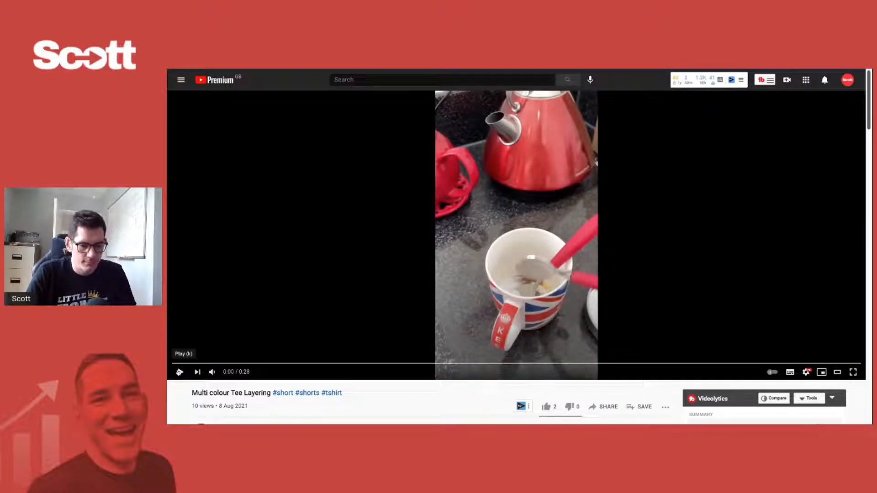
click(179, 372)
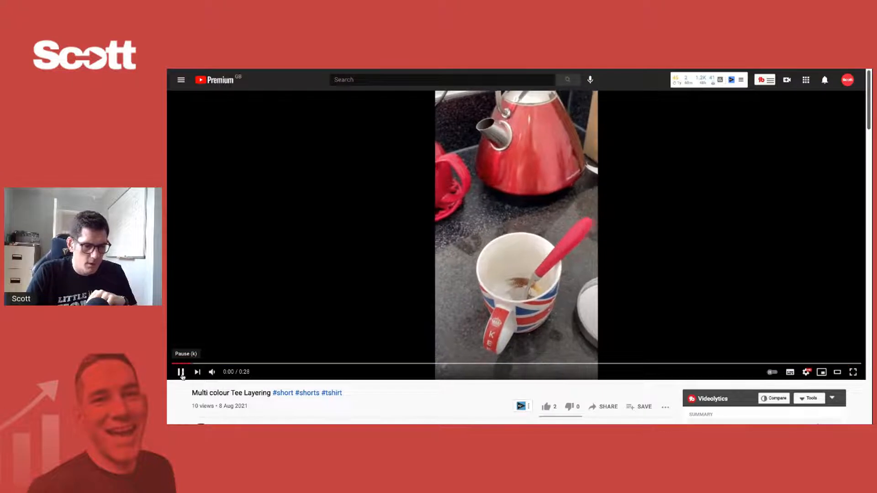
click(181, 373)
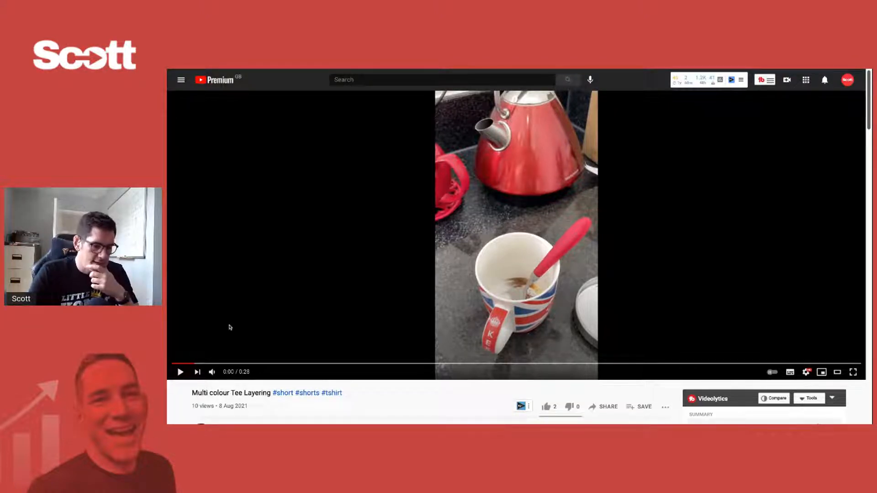
- Scrub the video from the start to 0:10, mute it, and pause on the red vinyl shot at 0:10
click(175, 365)
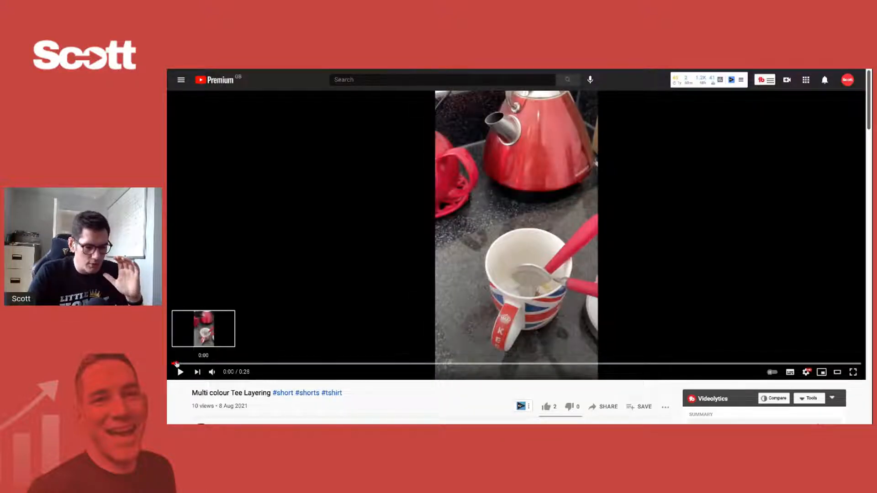
drag(177, 364, 429, 364)
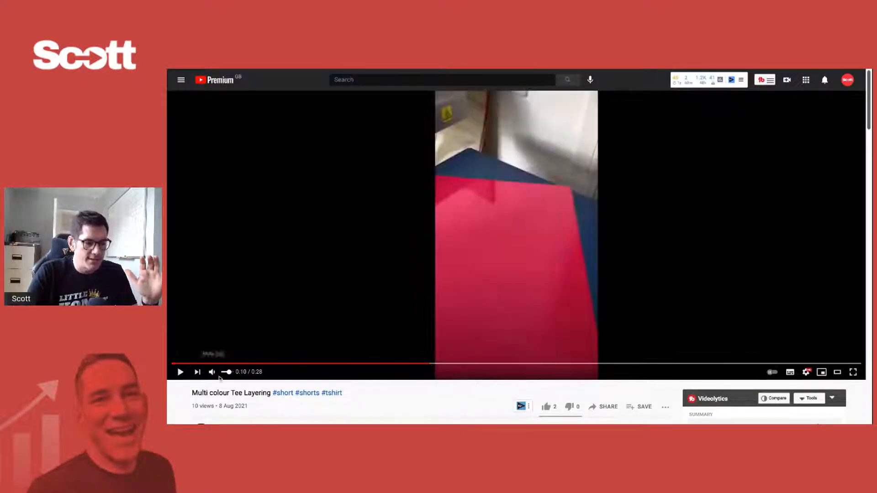
click(212, 372)
click(180, 372)
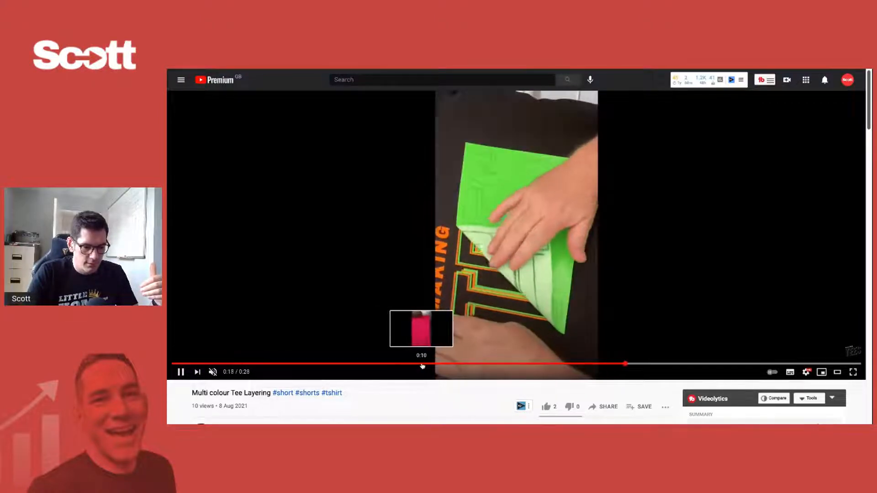
click(421, 364)
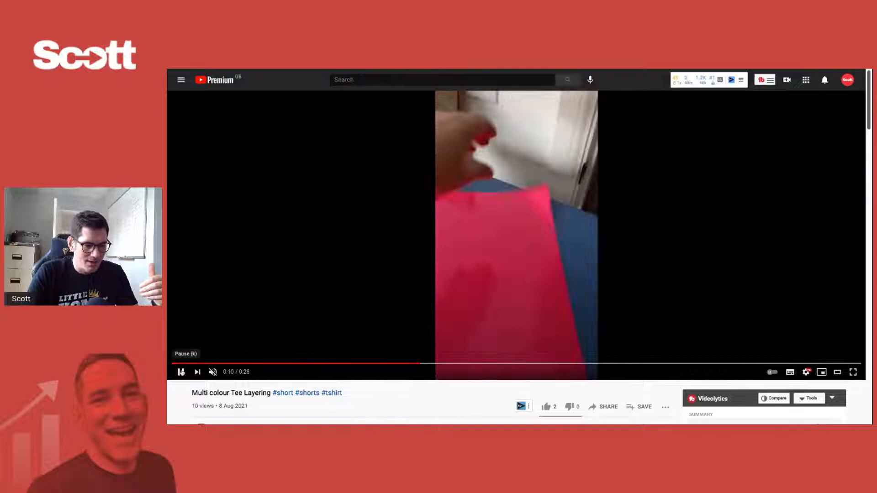
click(181, 372)
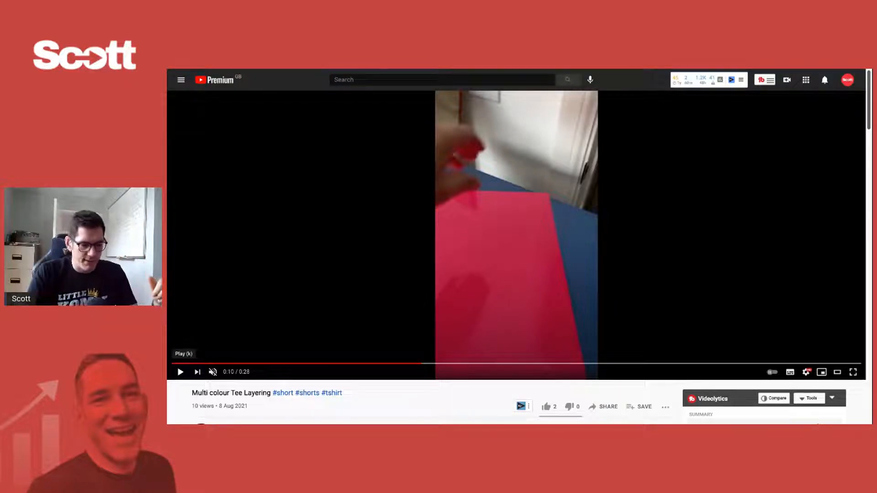
- Review the vinyl layering section from 0:13 with the sound back on at reduced volume, pausing at 0:18
click(180, 372)
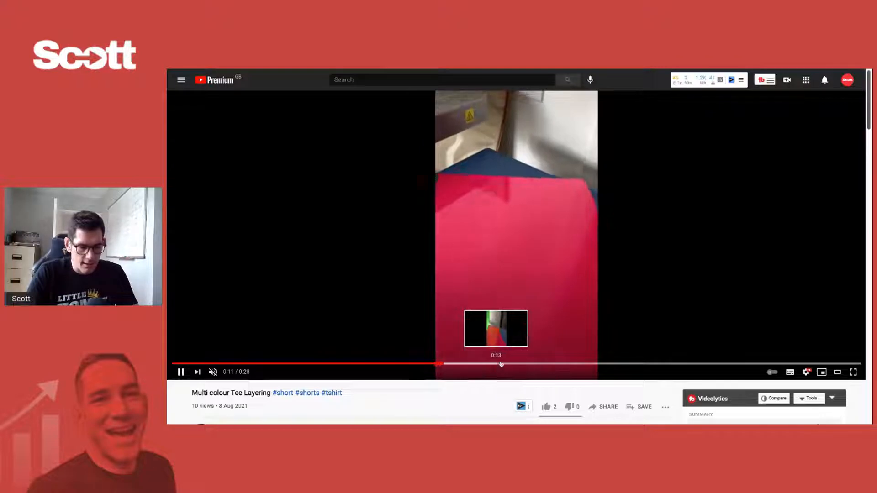
click(569, 365)
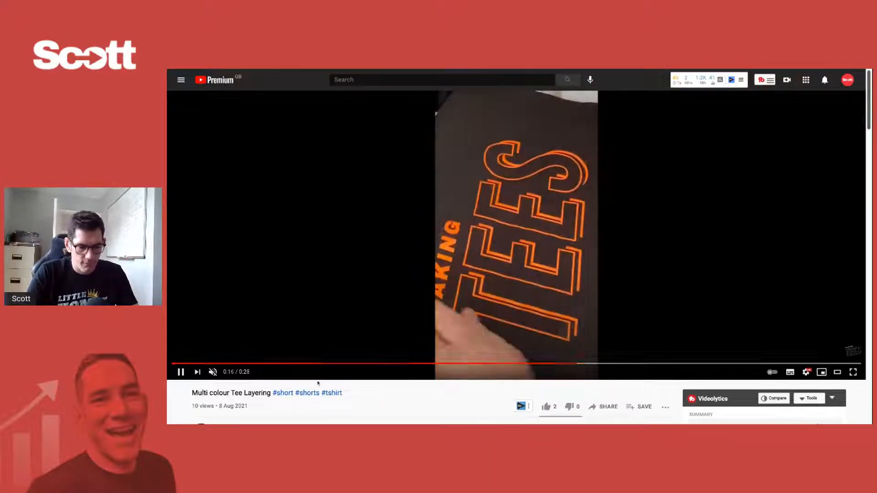
click(493, 364)
click(212, 372)
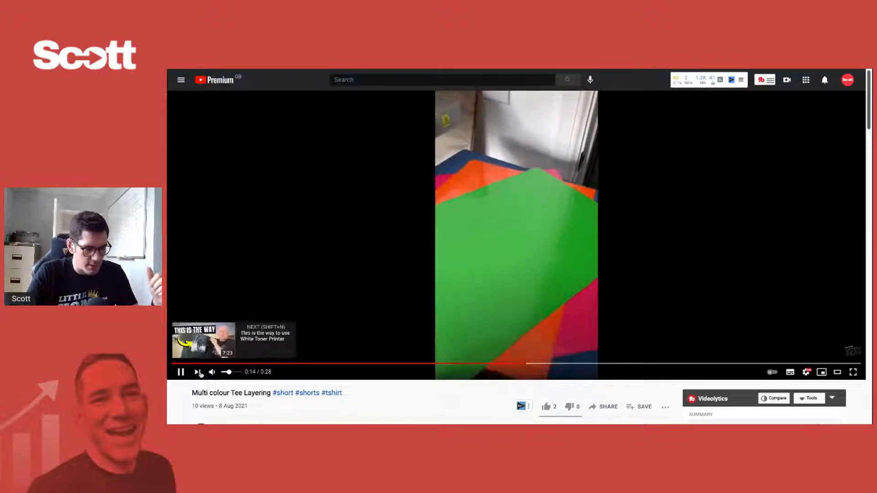
click(228, 372)
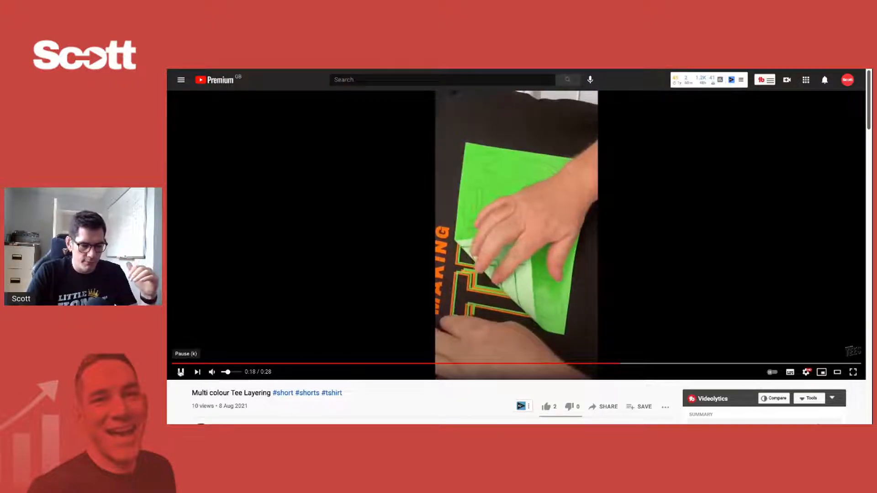
click(181, 372)
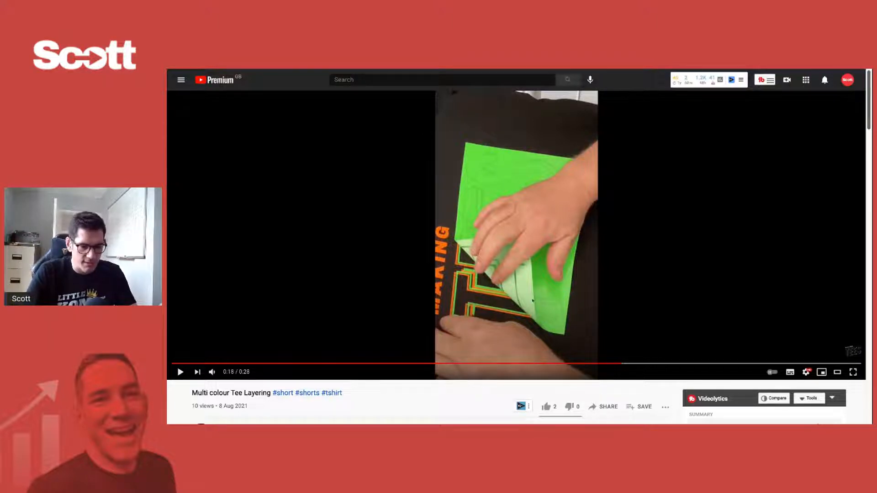
- Replay the green vinyl peel from 0:17 in short bursts and pause at 0:19
click(620, 365)
drag(622, 366, 601, 364)
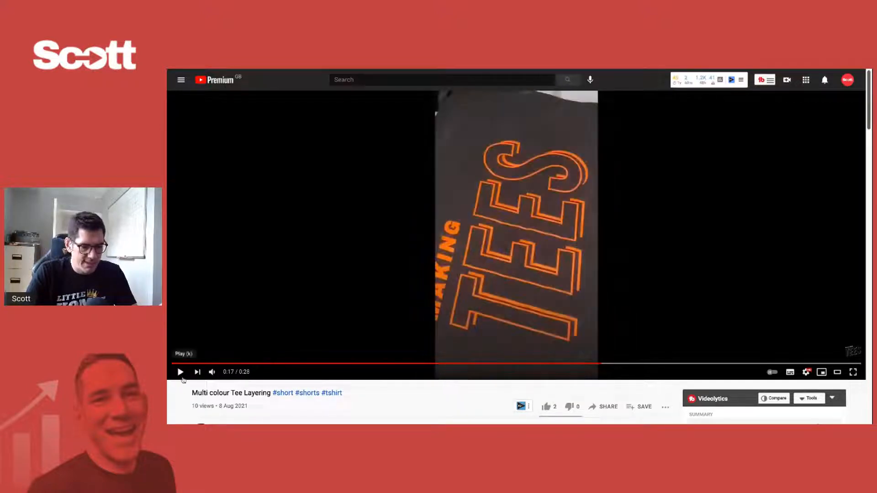
click(180, 372)
click(180, 375)
click(180, 374)
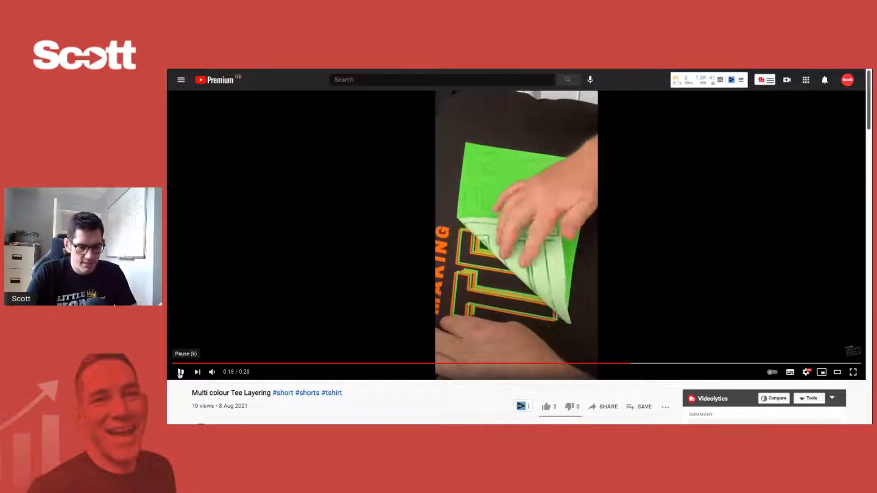
click(180, 375)
click(180, 375)
click(180, 375)
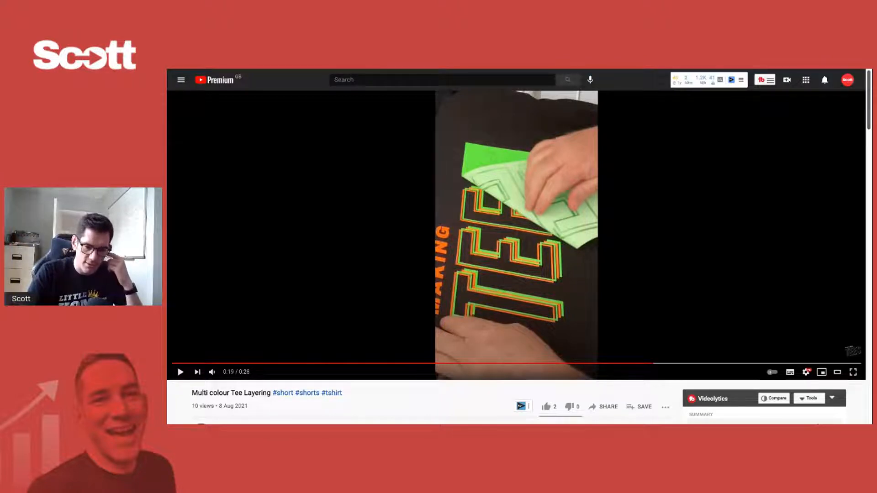
- Skip forward through the pink layer section to the white-lettered T-shirt shot at 0:25
click(698, 364)
click(721, 364)
click(748, 364)
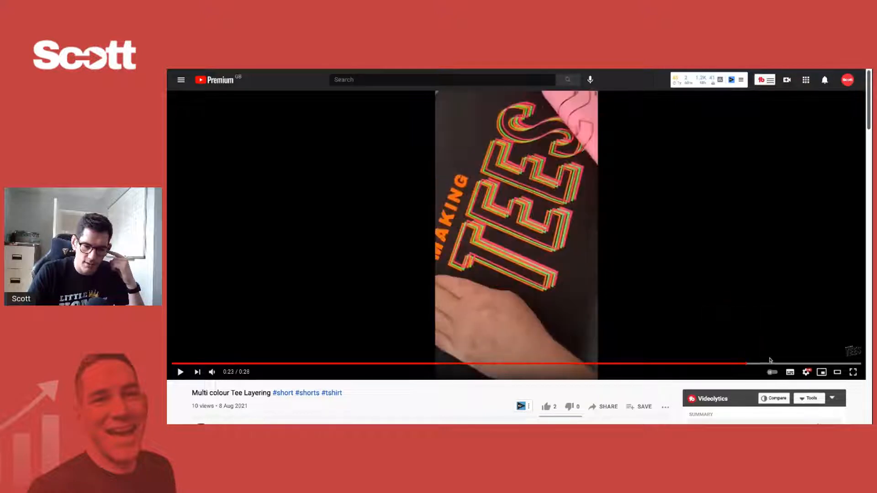
click(796, 364)
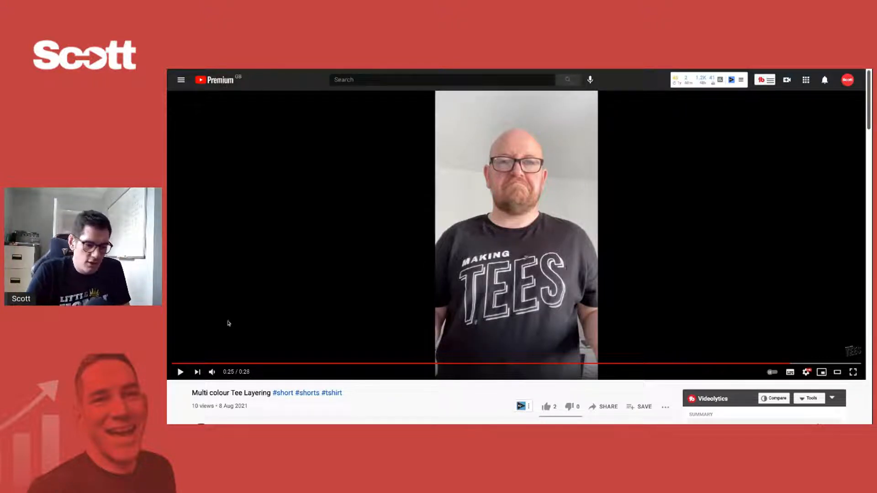
- Play on from 0:25 to the reveal of the multi-coloured T-shirt and pause at 0:26
scroll(571, 266, down, 1)
scroll(575, 269, up, 1)
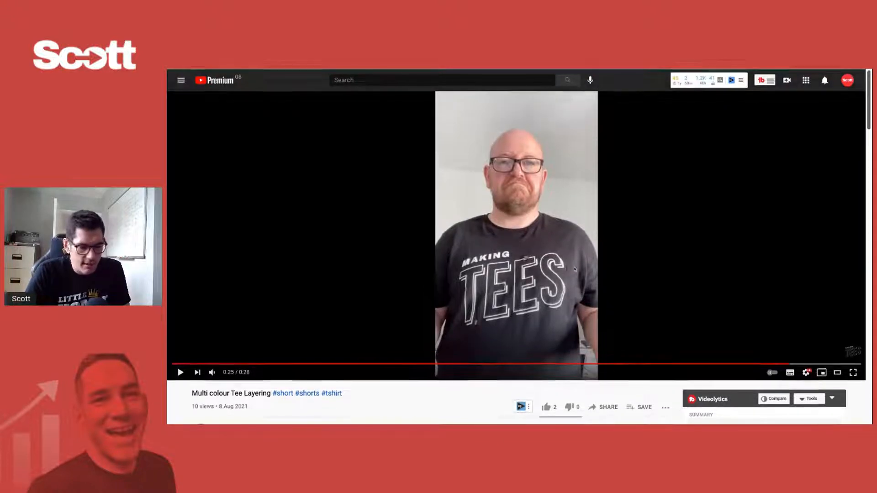
scroll(574, 269, down, 1)
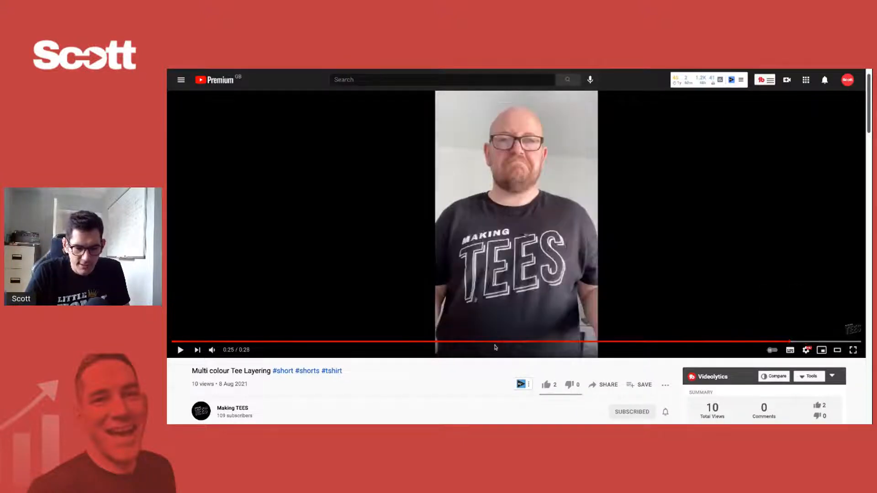
click(180, 350)
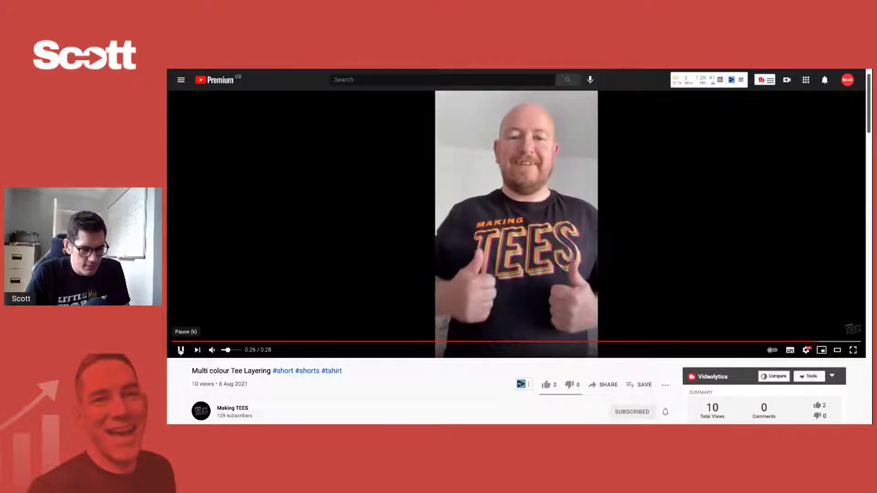
click(181, 350)
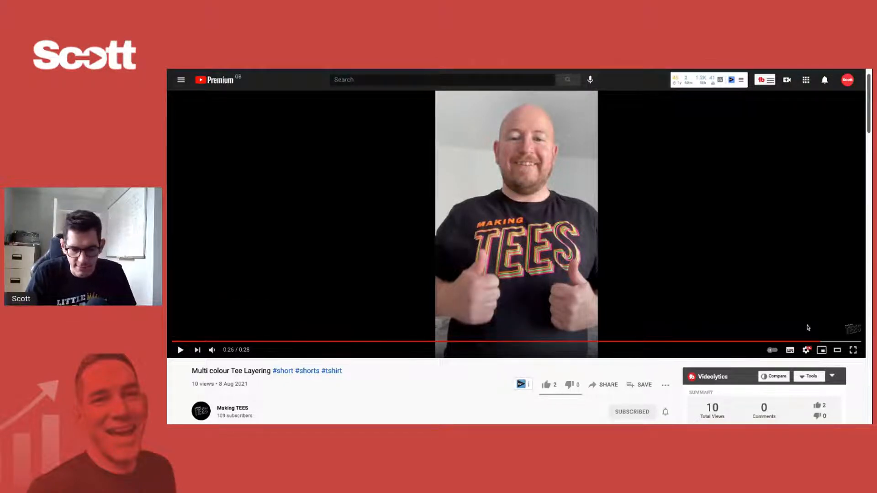
- Scrub the closing thumbs-up shot between 0:26 and 0:27 and settle on the smiling frame at 0:26
click(833, 342)
click(843, 342)
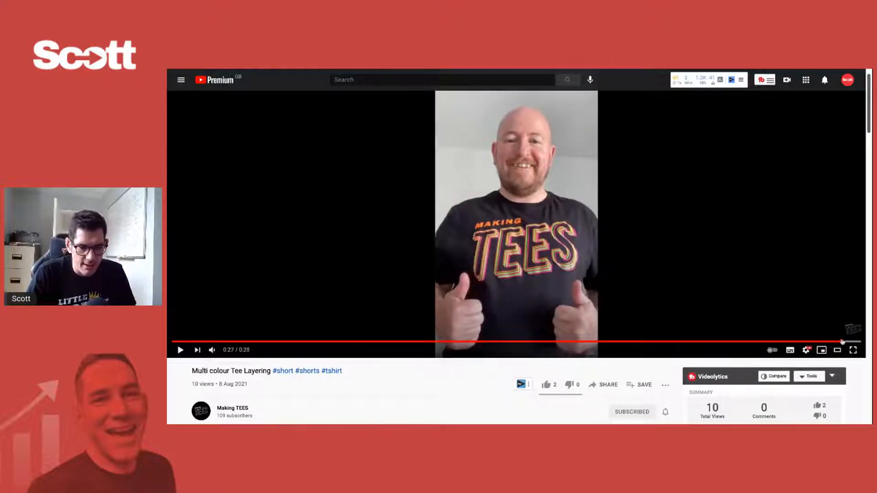
click(826, 342)
click(824, 342)
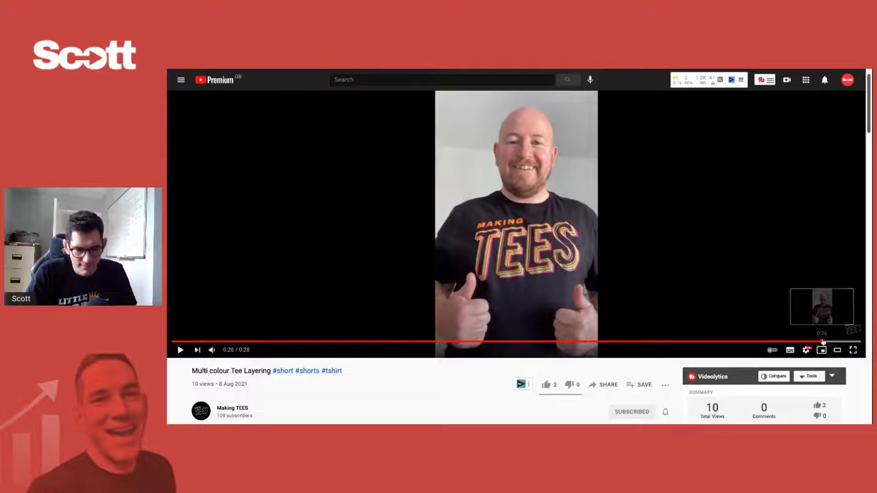
click(825, 342)
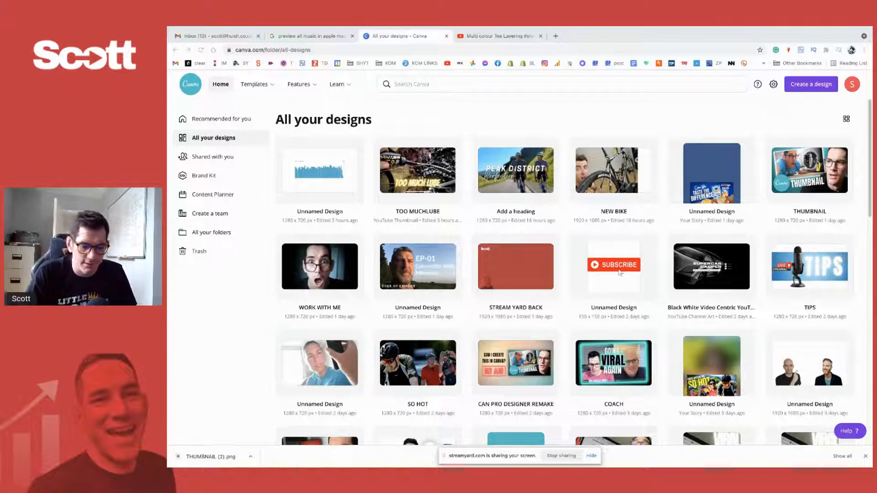
- Switch to Canva, open the Peak District cycling design, and look through its three pages
click(498, 35)
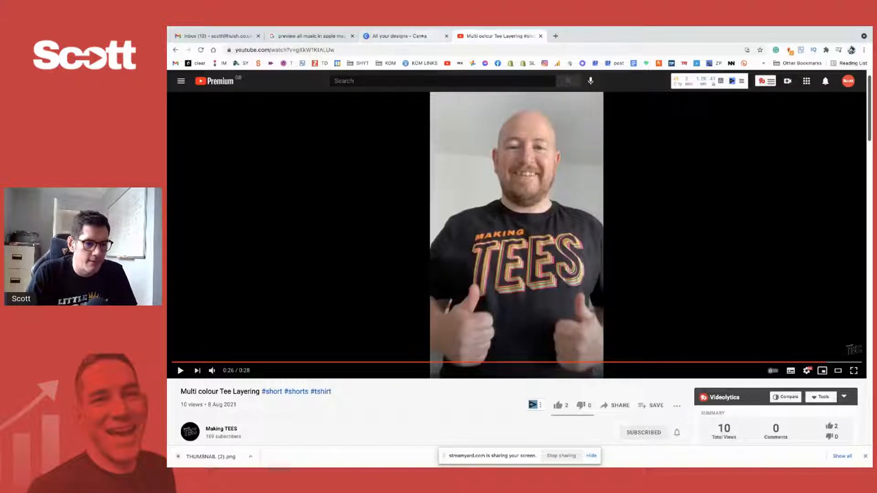
click(422, 36)
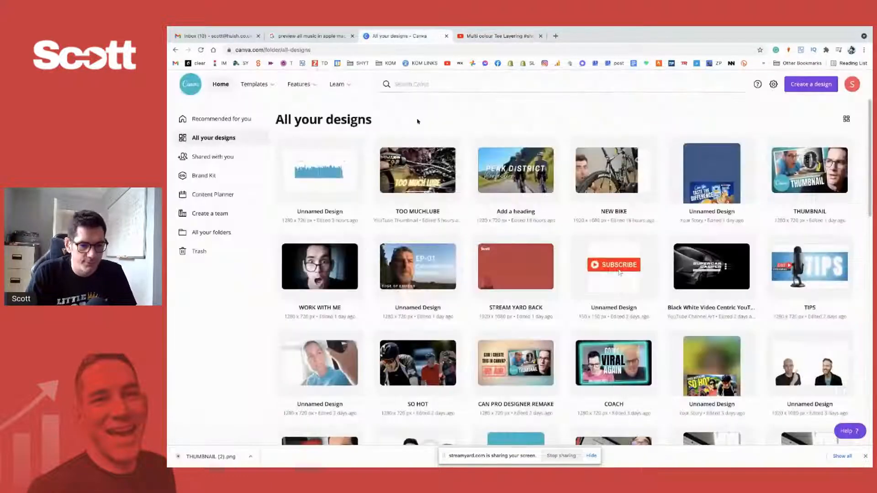
click(520, 180)
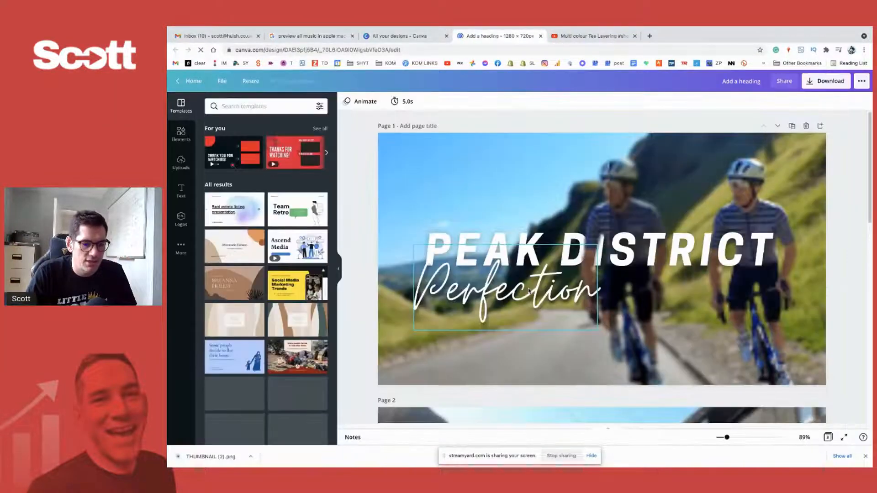
scroll(529, 290, down, 10)
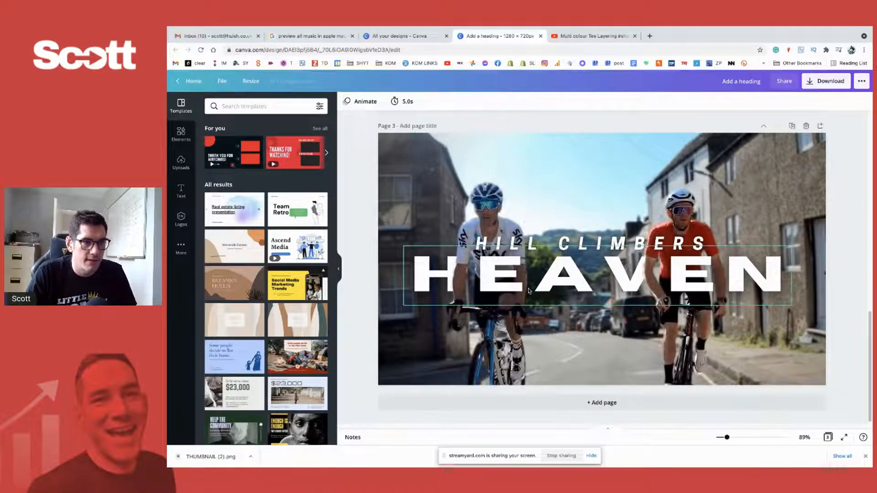
scroll(529, 290, up, 6)
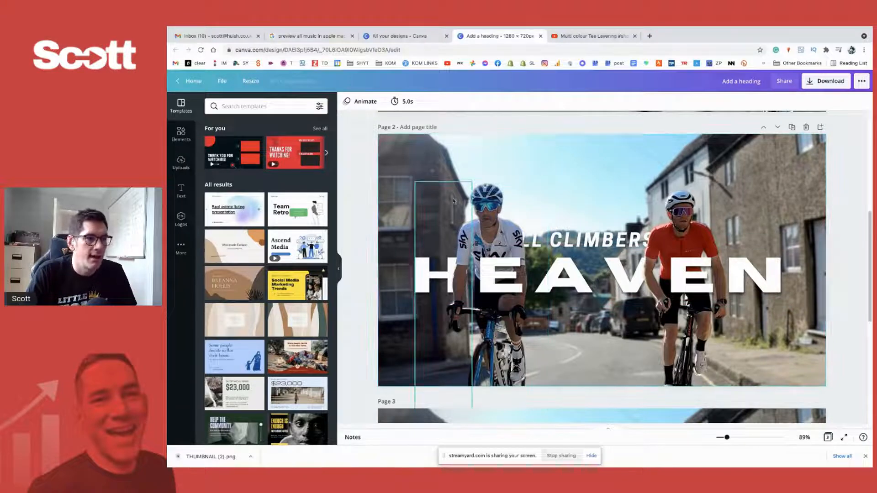
- Glance back at the YouTube short and return to Canva's overview of all designs
click(593, 38)
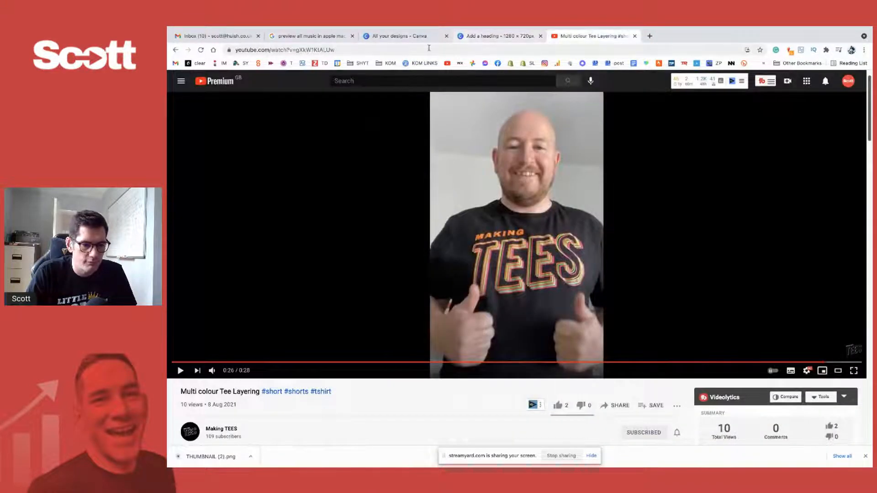
click(411, 36)
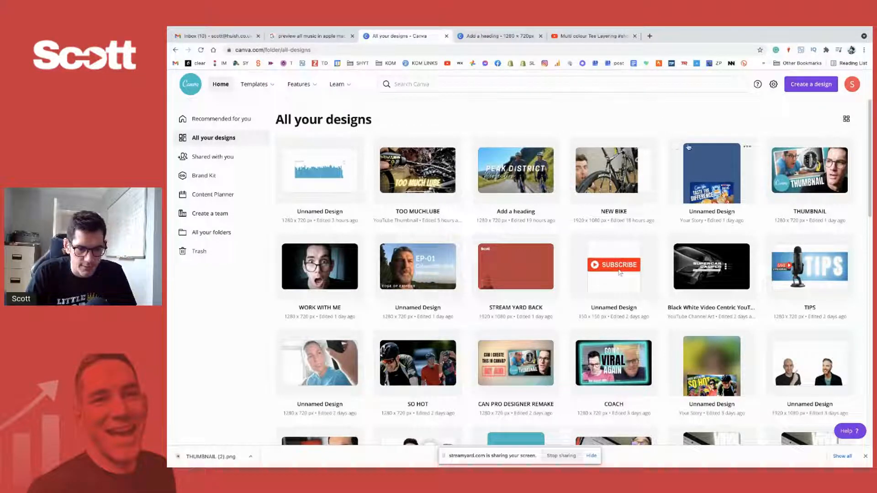
click(813, 86)
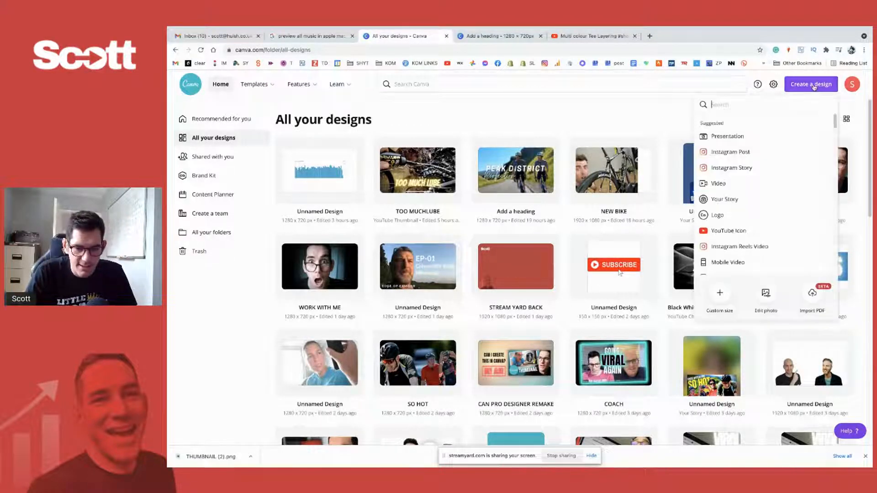
scroll(749, 192, down, 2)
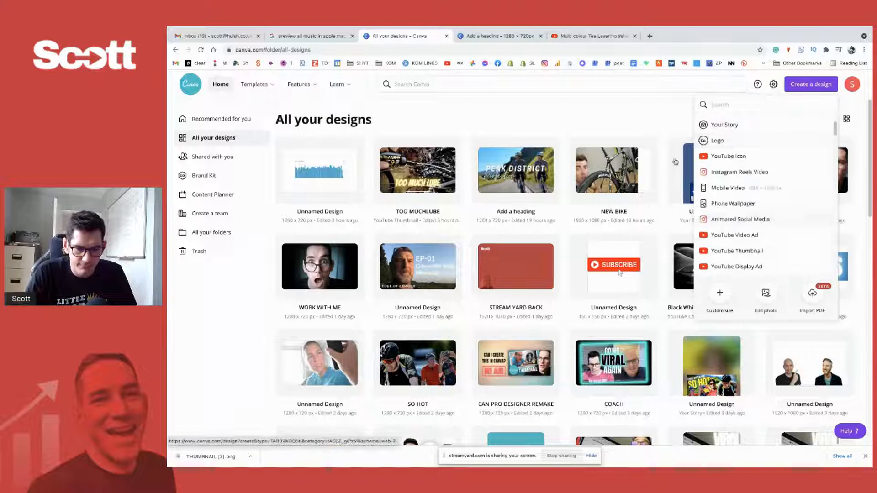
click(640, 118)
- Create a new blank custom-size design of 1280 × 720 px from Canva's home page
click(221, 85)
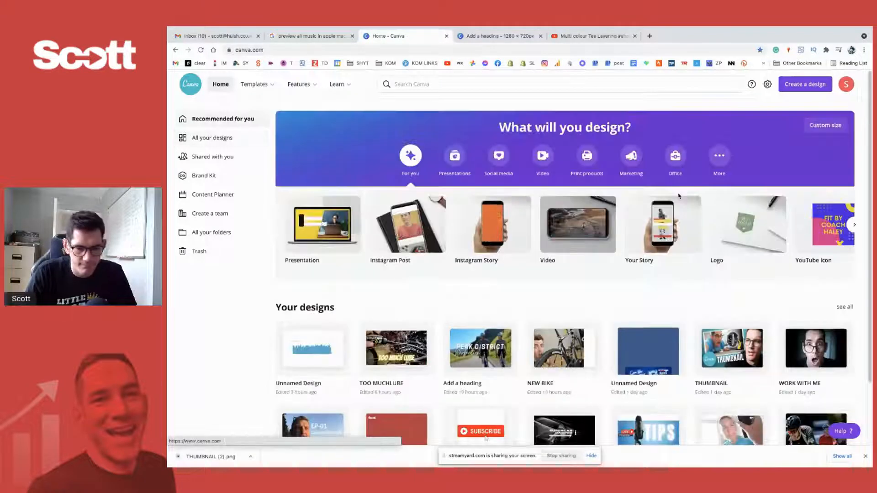
click(825, 127)
click(736, 208)
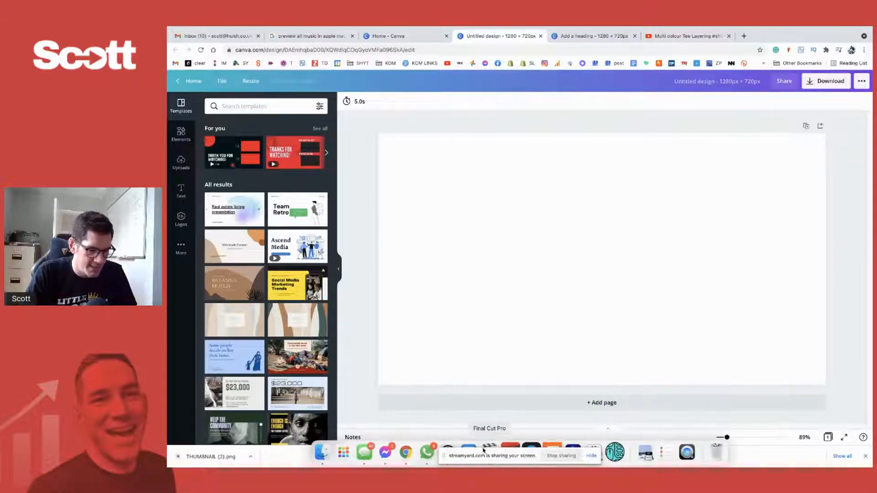
- Hide the screen-sharing notification, call up Finder and return to the blank design
click(591, 456)
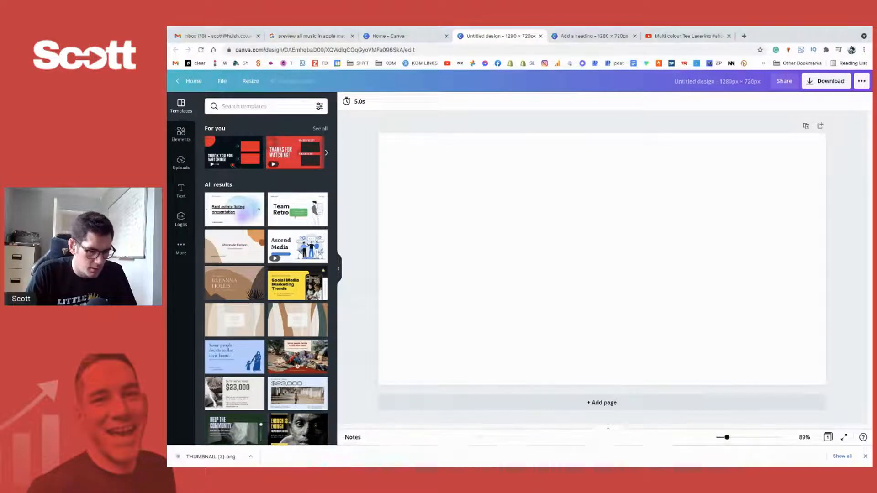
click(313, 453)
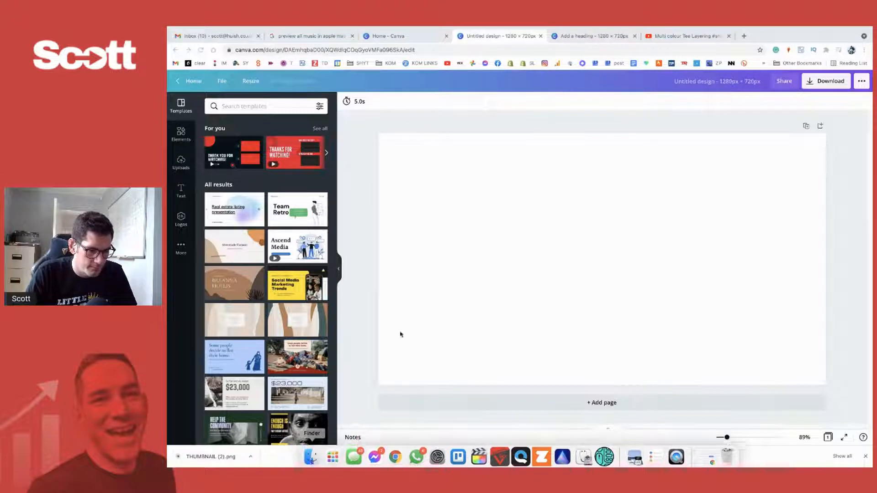
click(506, 277)
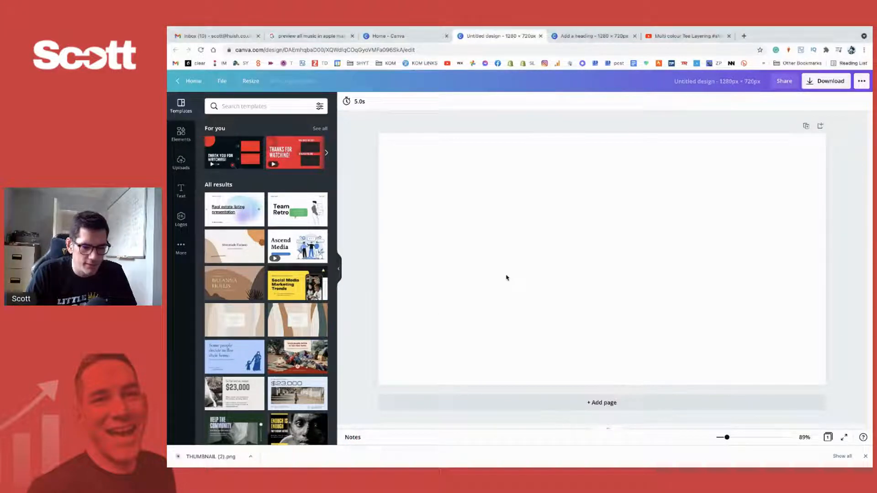
- Upload the images short thumb pic (1).jpeg and Time for a new T.png from the Downloads folder
click(181, 162)
click(270, 131)
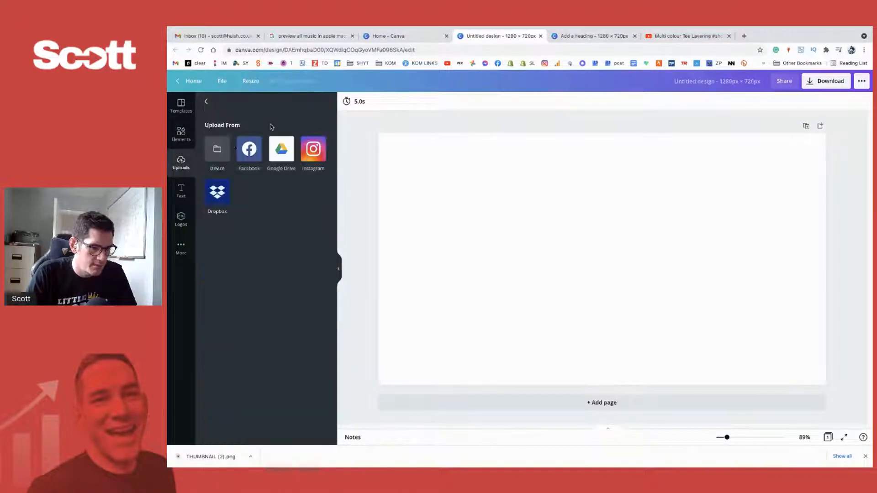
click(217, 151)
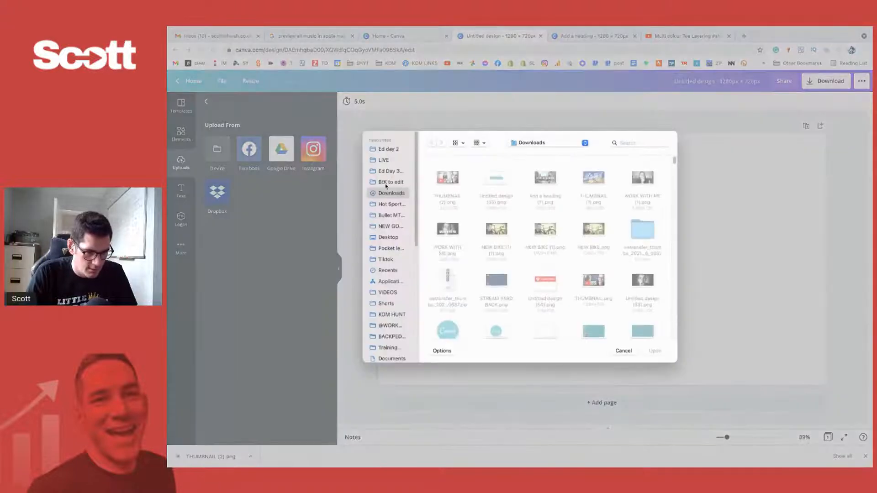
click(448, 178)
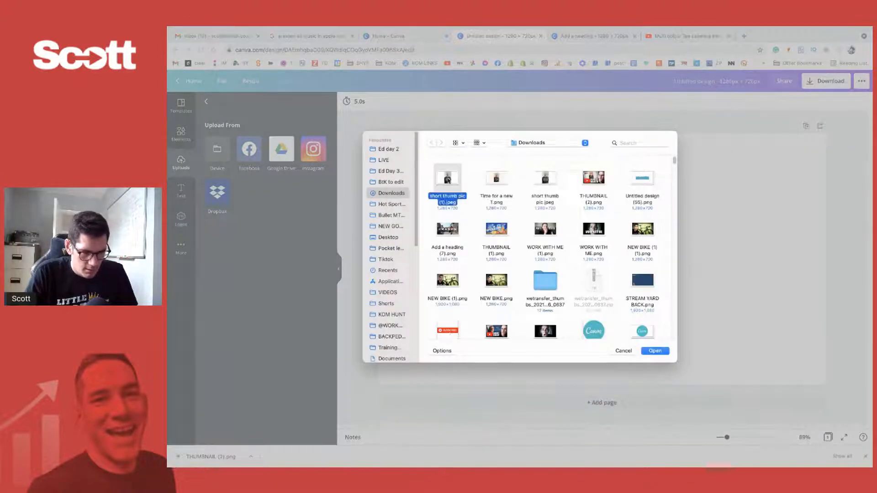
super+click(506, 175)
click(655, 351)
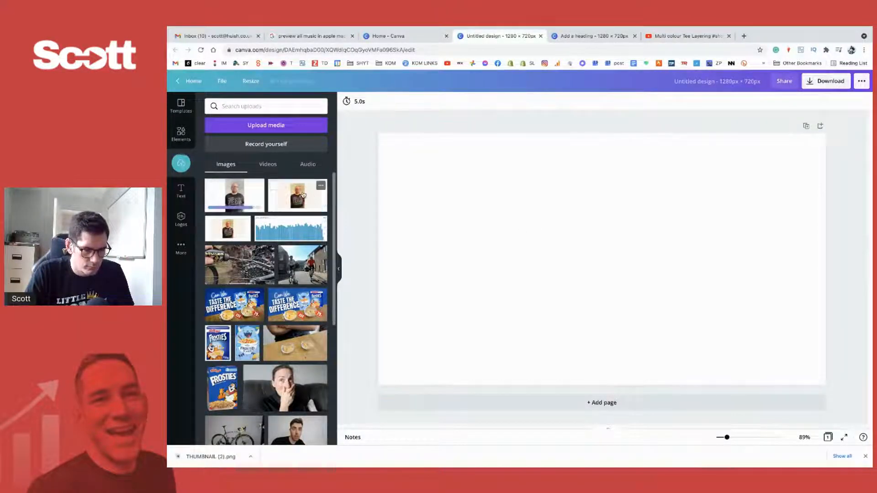
- Place the uploaded "Time for a new T" image on the blank page, then enlarge and reposition it towards filling the canvas
click(303, 195)
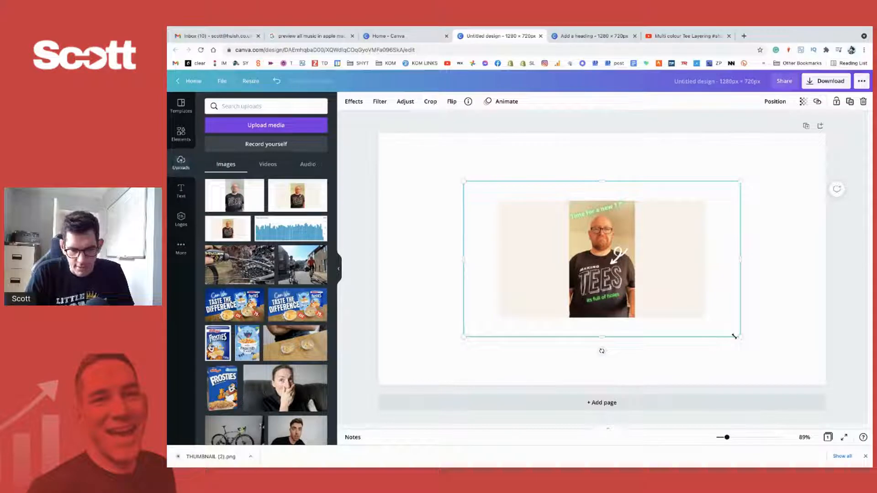
drag(740, 337, 839, 393)
drag(729, 307, 642, 258)
drag(753, 346, 819, 382)
- Switch to YouTube, open the Making TEES channel from its short, and close the browser's downloads bar
click(680, 36)
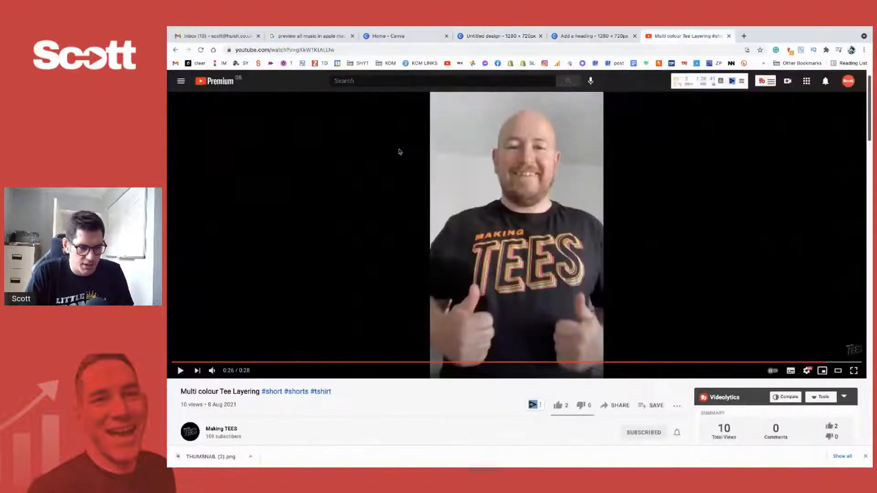
click(192, 434)
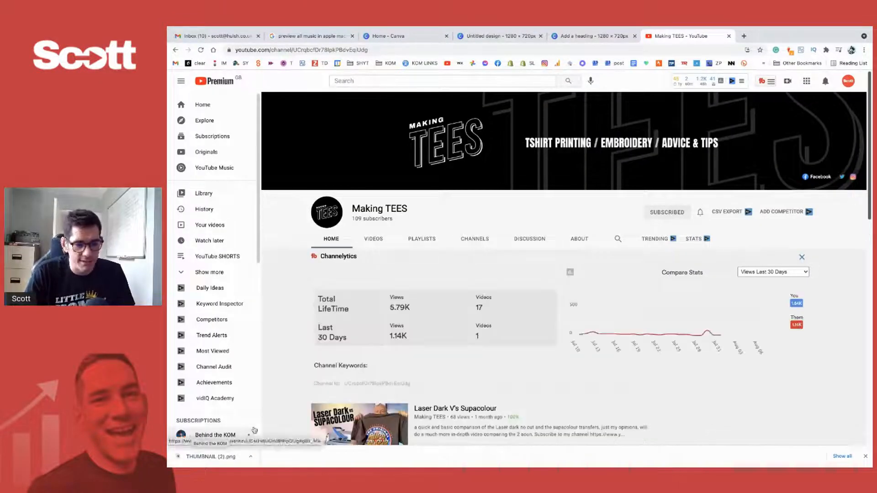
mouse_move(640, 461)
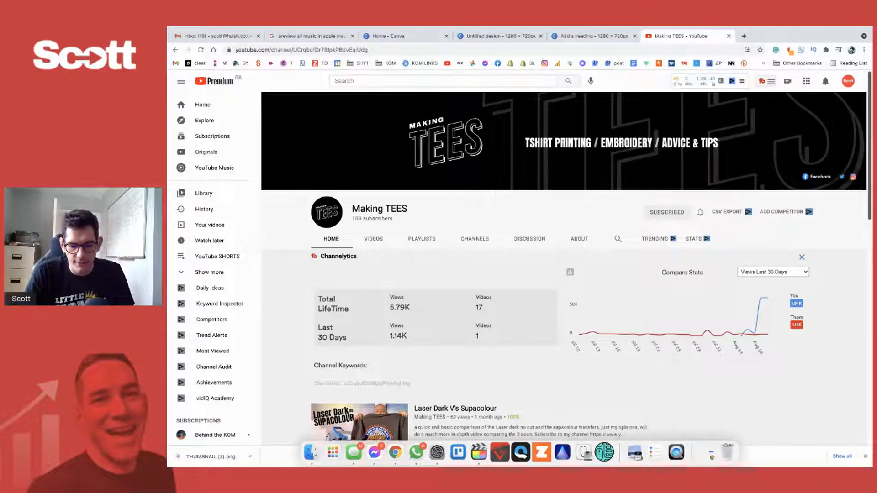
click(865, 456)
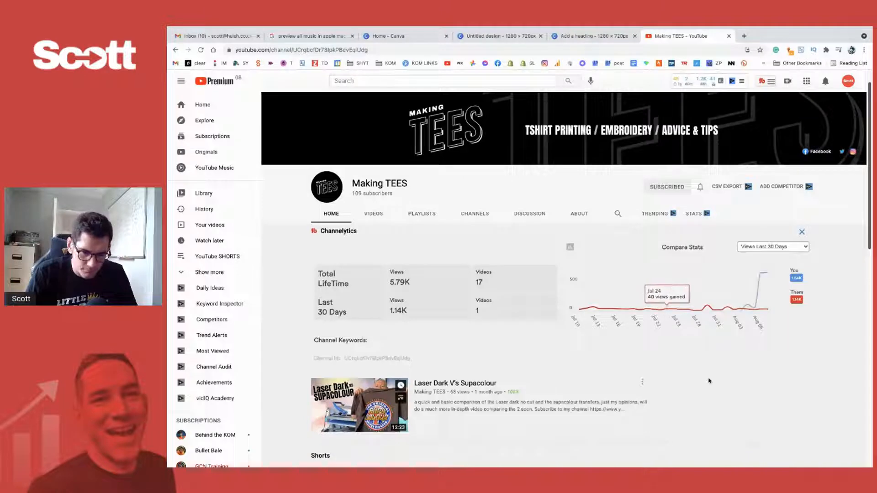
- Look over the channel's Shorts, Uploads and Popular uploads rows, viewing the thumbnails enlarged
scroll(663, 365, down, 2)
scroll(428, 282, down, 5)
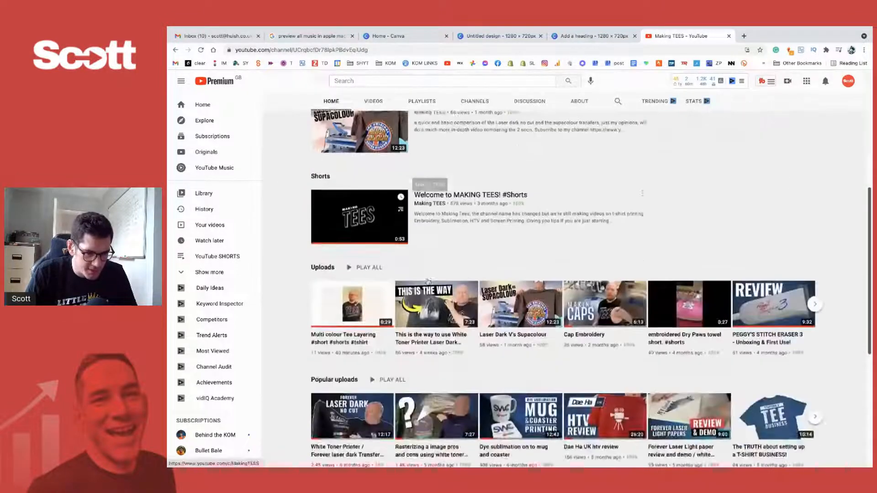
scroll(428, 282, up, 4)
scroll(429, 282, up, 1)
scroll(428, 281, right, 2)
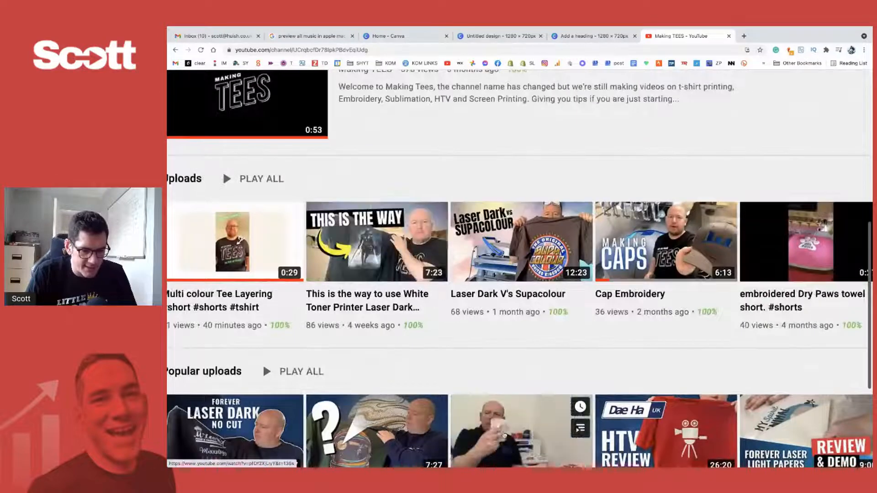
scroll(503, 411, down, 2)
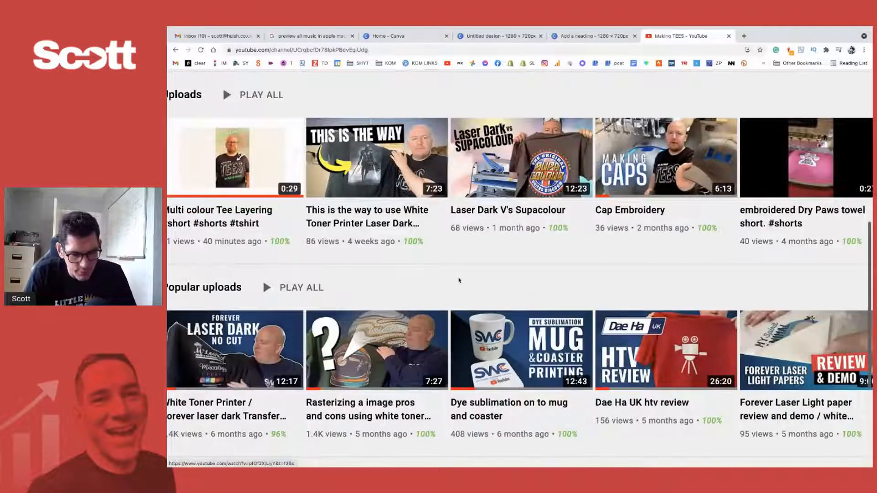
- Examine the enlarged upload thumbnails across the row, ending close up on the Peggy's Stitch Eraser 3 video
scroll(618, 295, right, 5)
scroll(621, 296, right, 1)
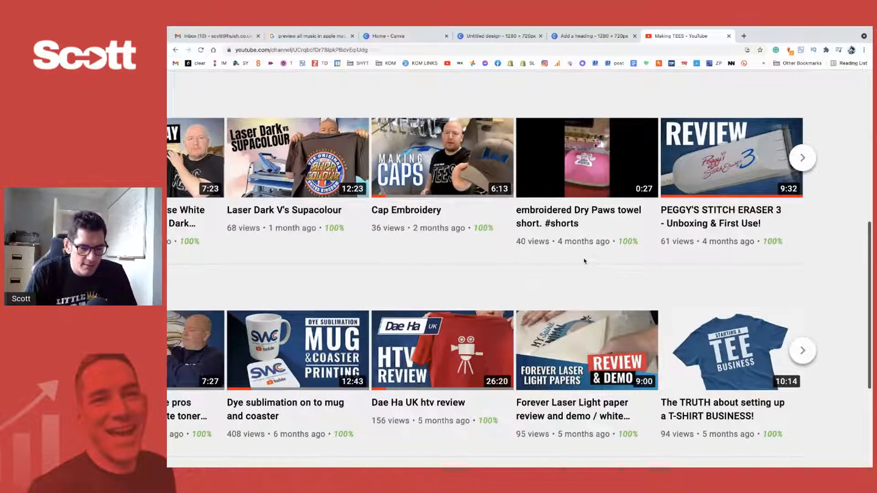
scroll(585, 261, right, 1)
scroll(584, 260, left, 4)
scroll(616, 282, up, 2)
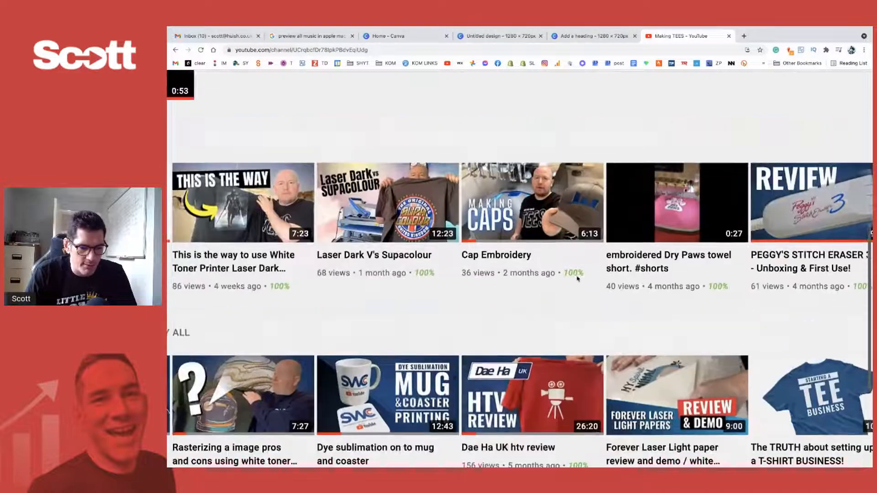
scroll(508, 160, right, 4)
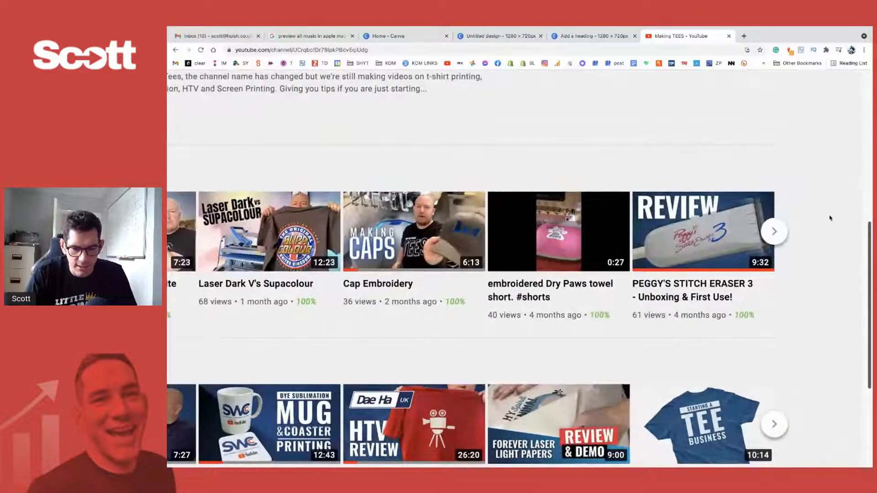
scroll(809, 214, up, 5)
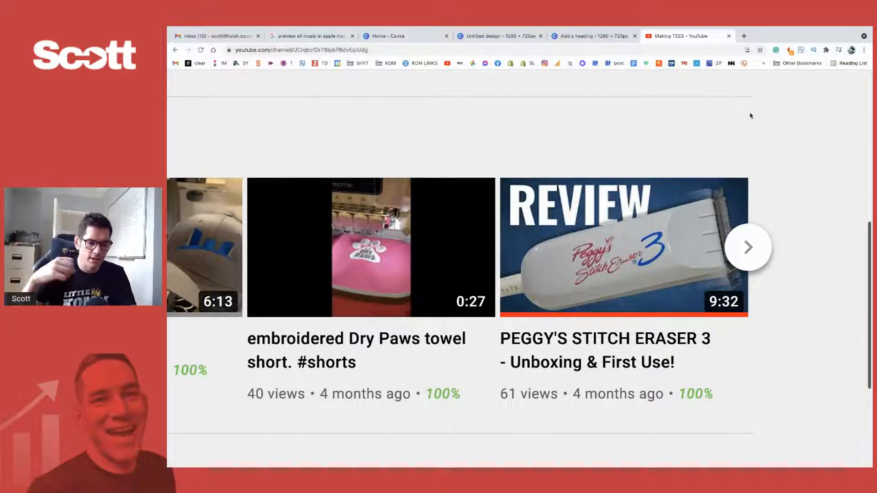
mouse_move(557, 337)
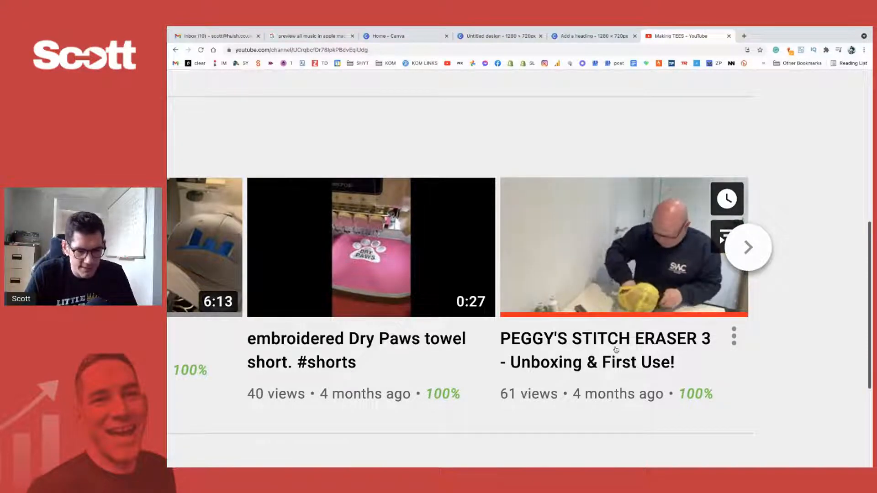
- Return the page to normal size, open the channel's full video list and sort it by Most popular
key(ctrl+0)
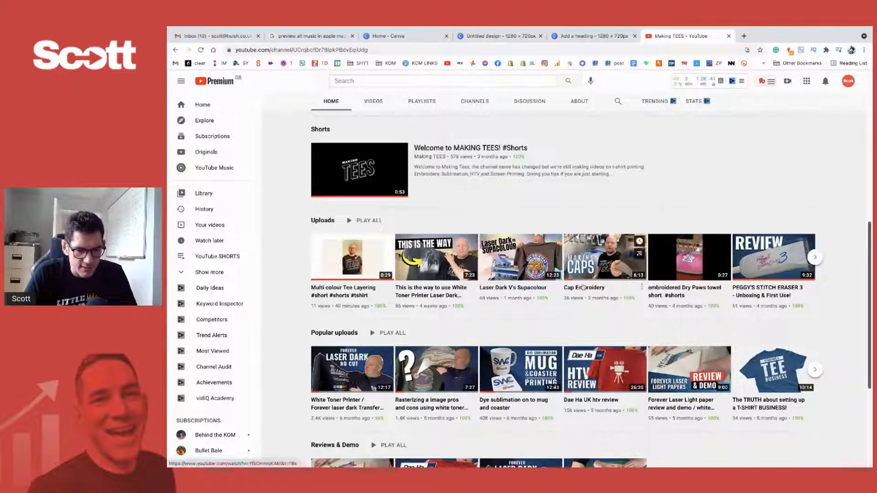
scroll(475, 330, down, 4)
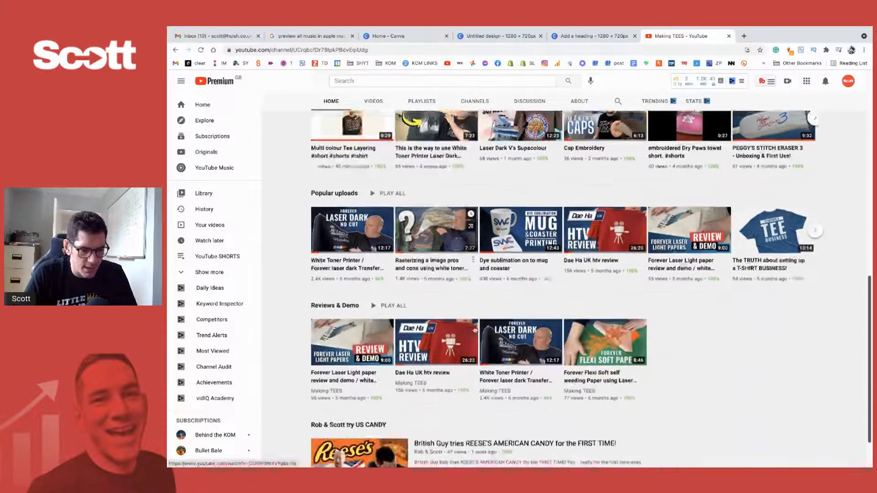
scroll(475, 330, up, 8)
click(373, 239)
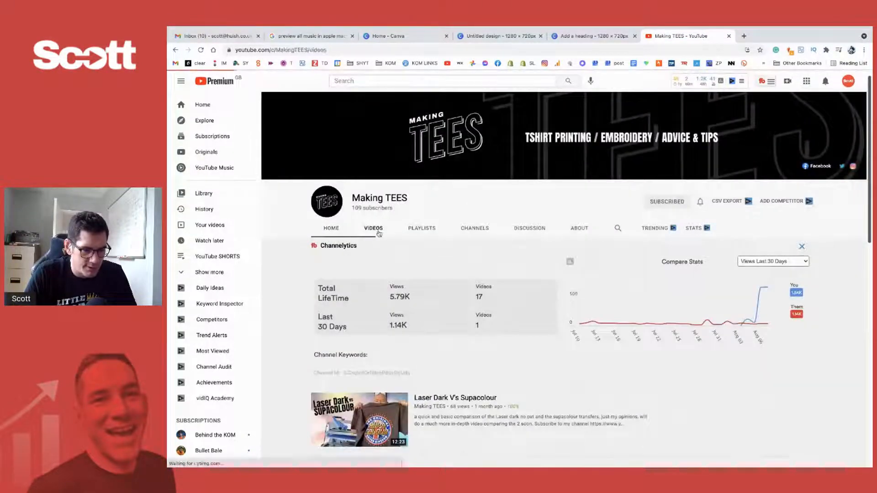
scroll(511, 184, down, 1)
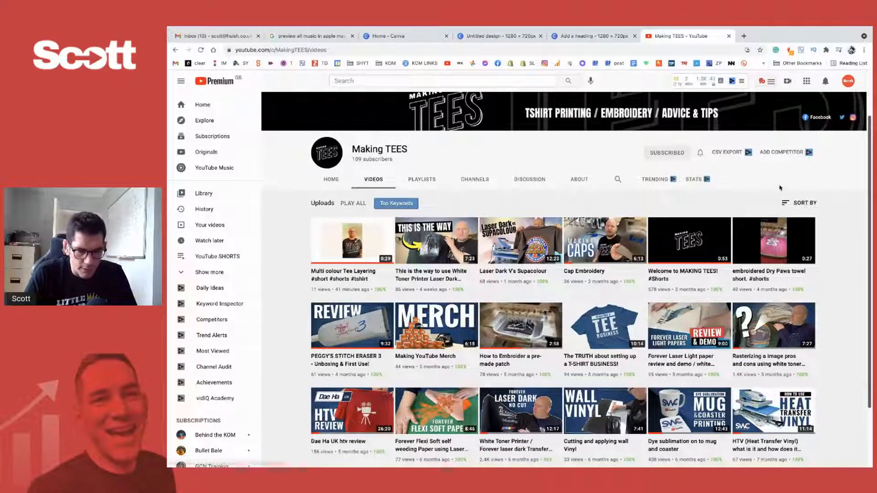
click(796, 205)
click(797, 225)
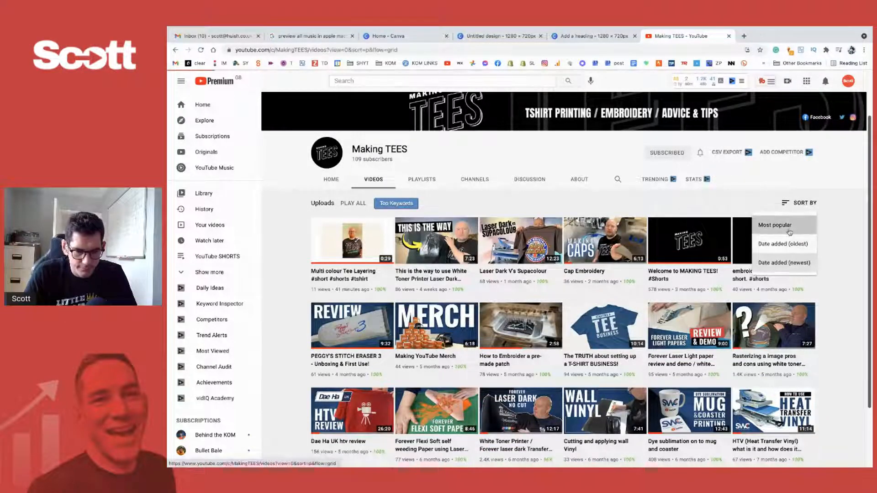
- Compare the thumbnails, view counts and like ratios of the channel's videos in the sorted list
scroll(393, 233, down, 1)
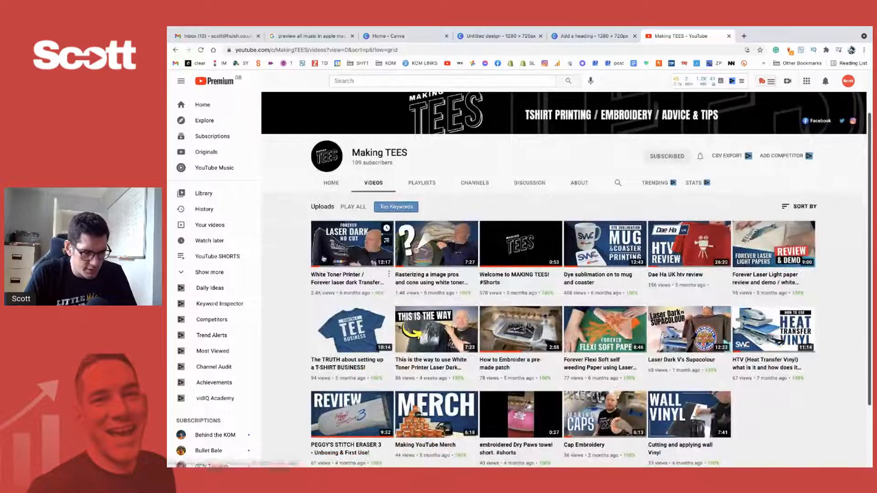
mouse_move(333, 258)
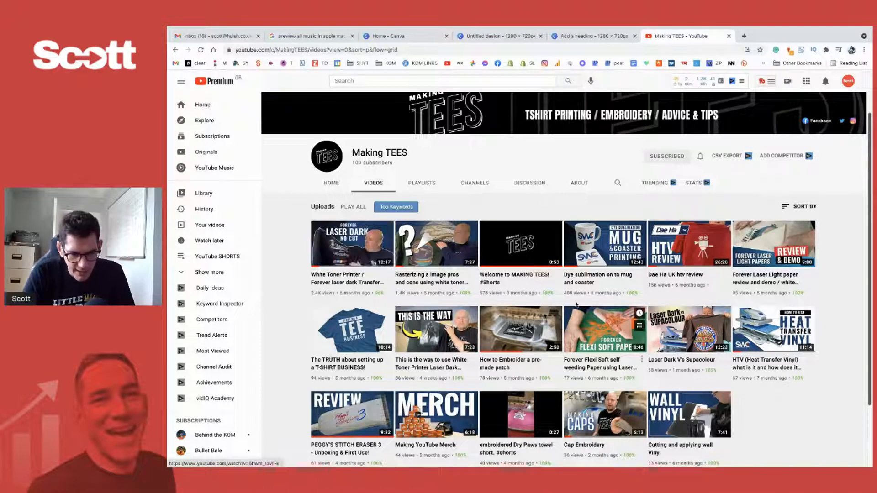
mouse_move(631, 293)
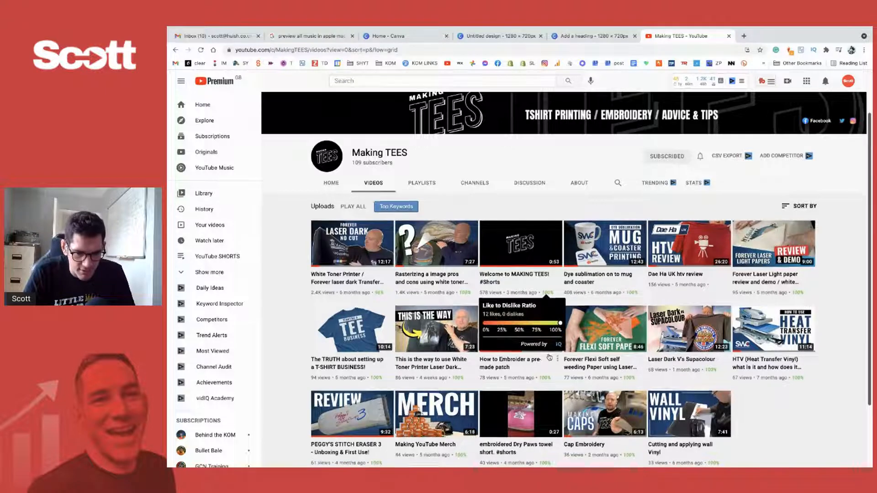
scroll(503, 320, down, 2)
scroll(463, 332, up, 2)
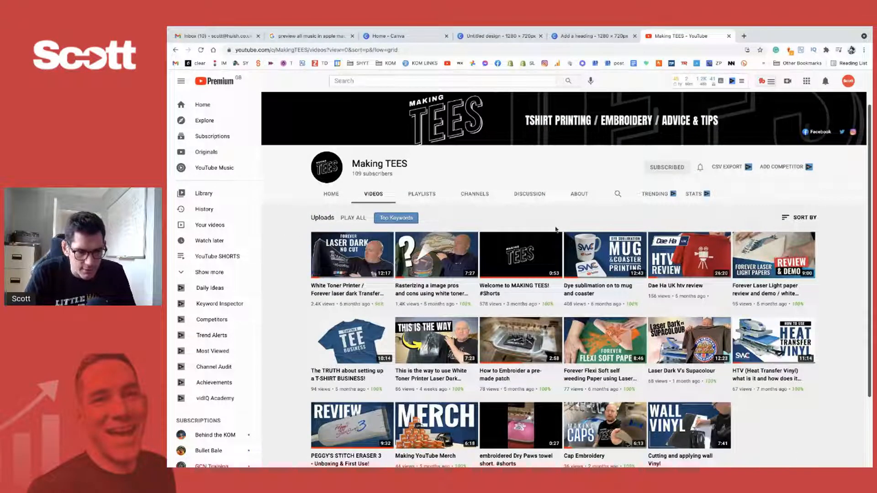
- Switch from the channel's video list to the untitled Canva design and enlarge the T-shirt photo to fill the 1280 × 720 page
scroll(594, 345, down, 1)
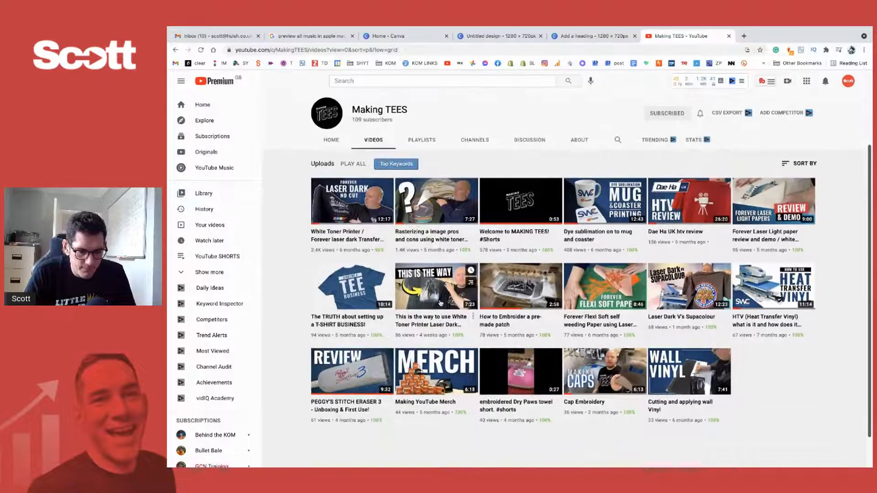
scroll(445, 283, up, 1)
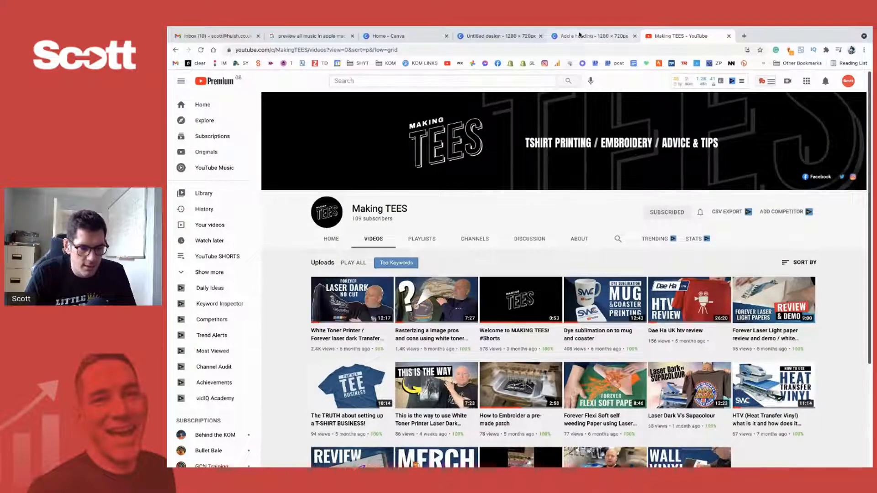
click(579, 36)
click(485, 35)
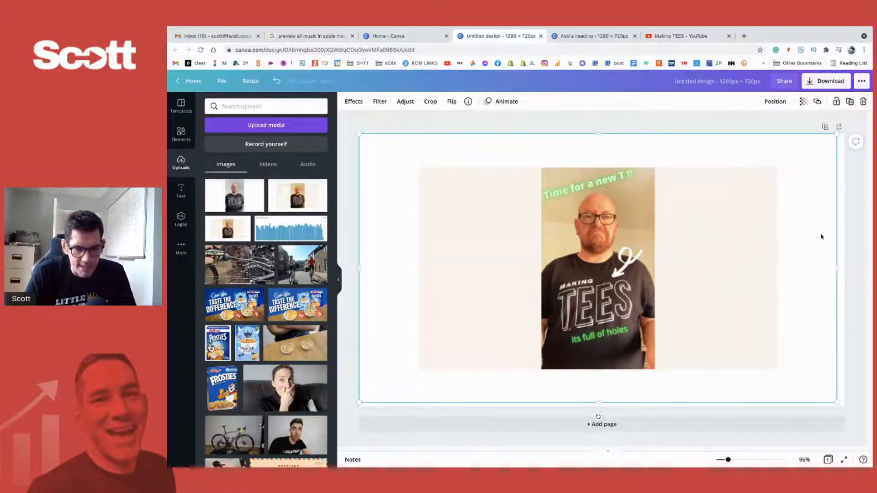
drag(834, 401, 845, 406)
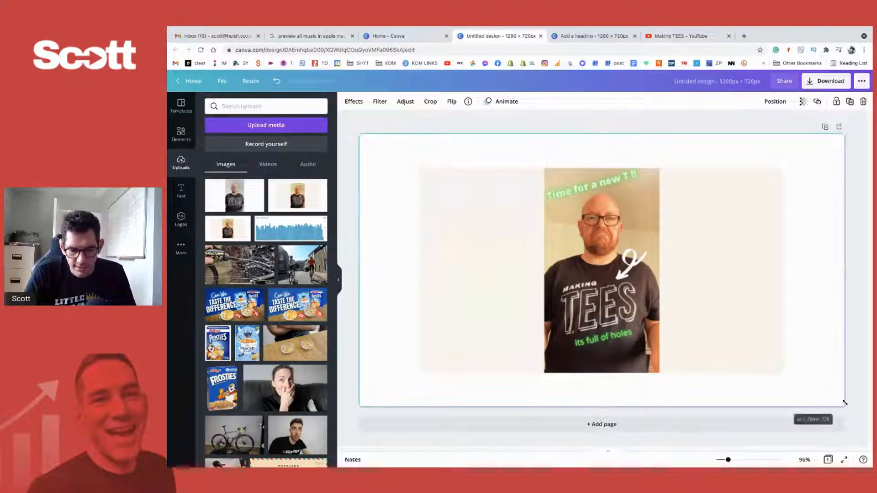
- Go back to the Making TEES video list on YouTube and sort it by date added, newest first
click(685, 35)
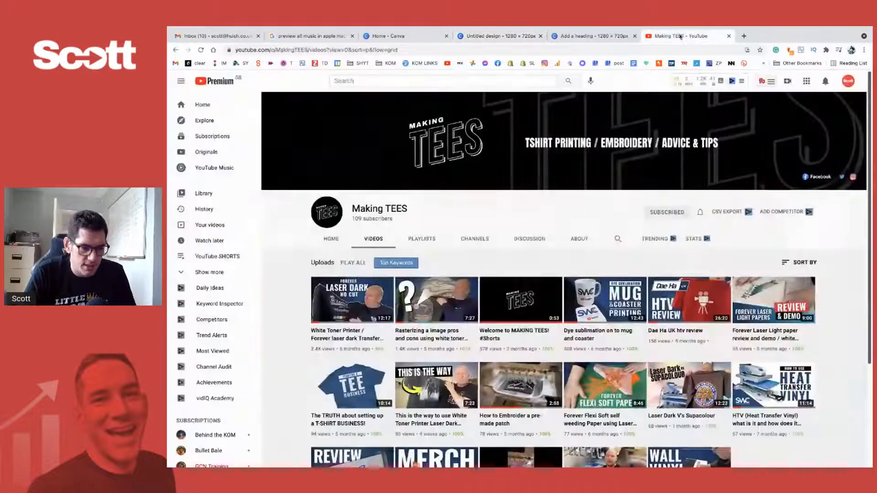
click(802, 263)
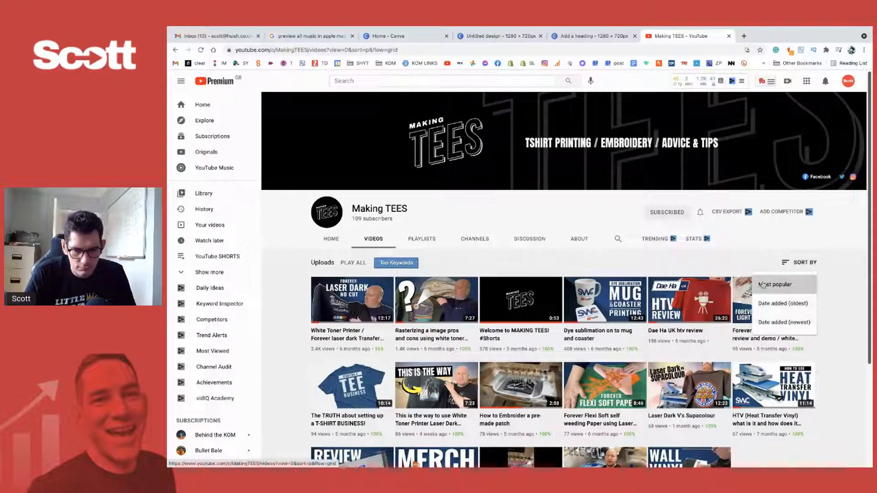
click(784, 322)
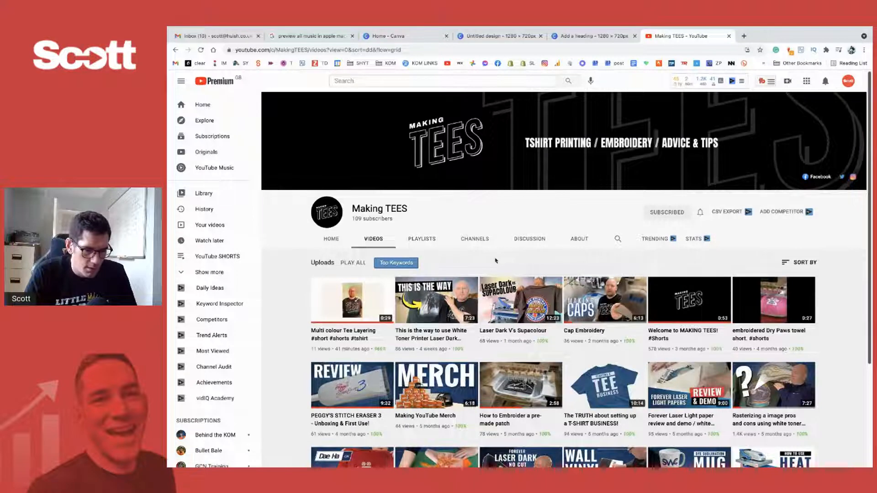
- Examine the "Multi colour Tee Layering" short's thumbnail and title up close beside the neighbouring uploads
scroll(342, 297, up, 3)
scroll(343, 298, up, 2)
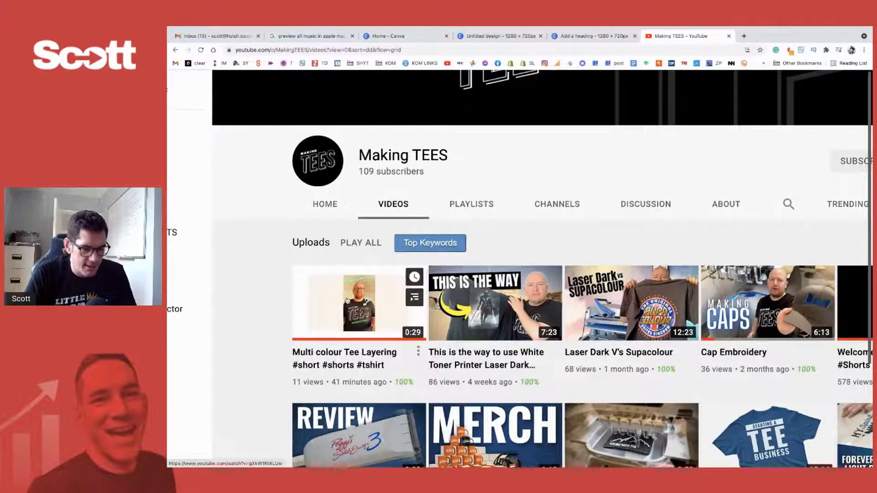
scroll(347, 297, up, 4)
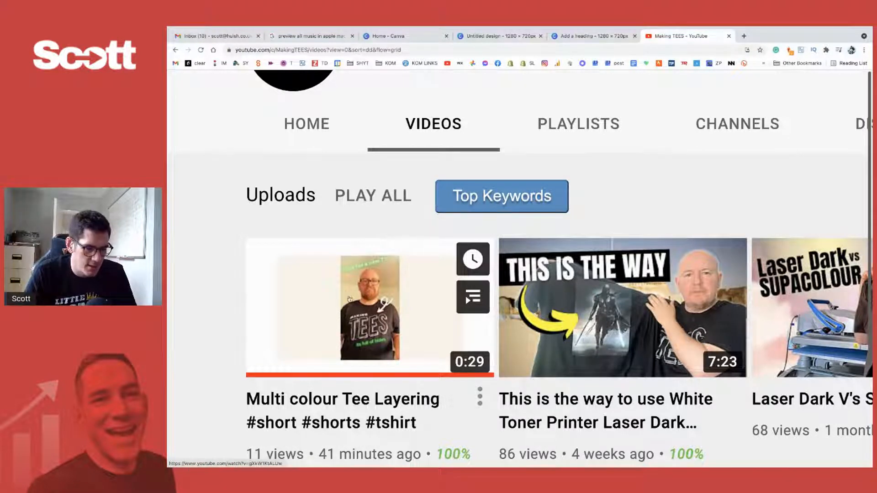
scroll(349, 299, down, 1)
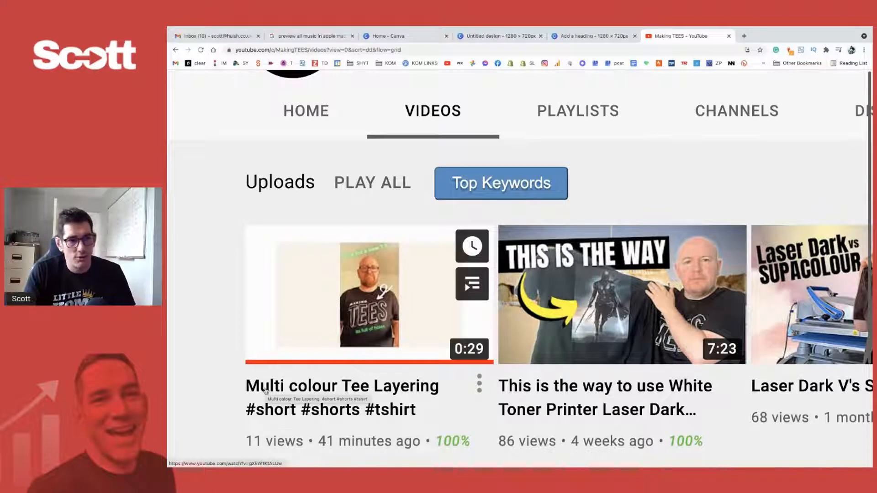
scroll(266, 389, right, 2)
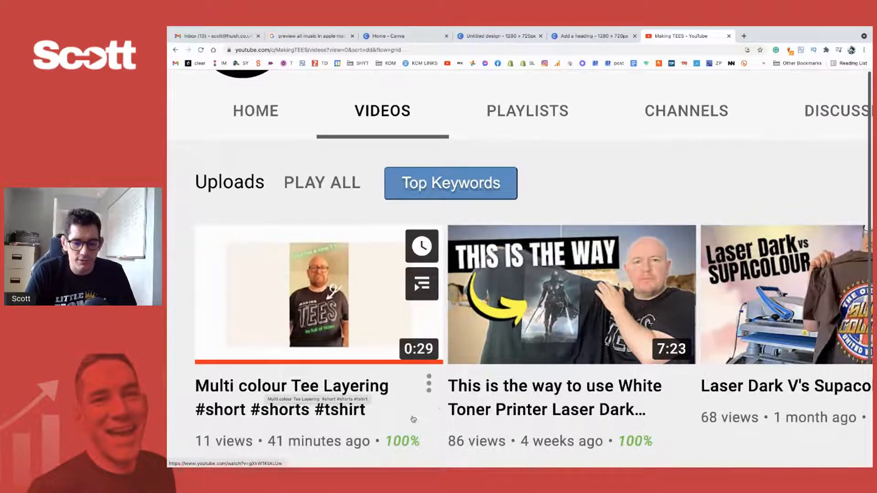
scroll(320, 310, right, 2)
scroll(320, 311, left, 4)
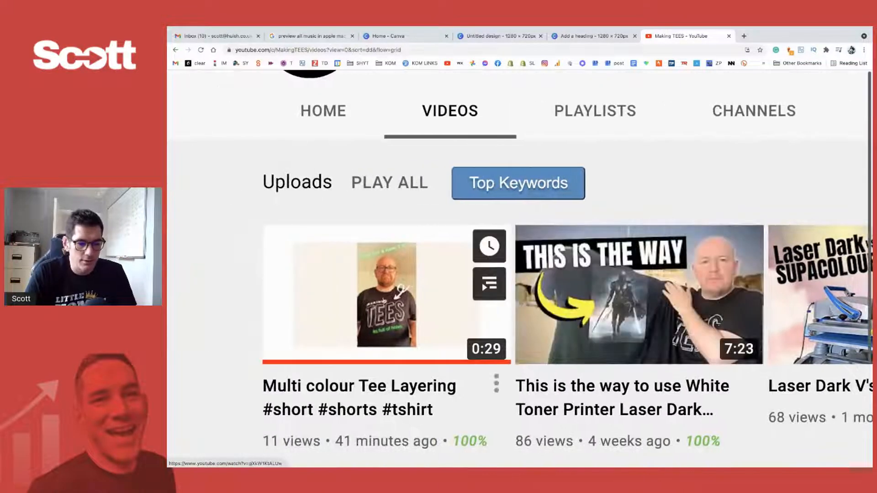
mouse_move(561, 307)
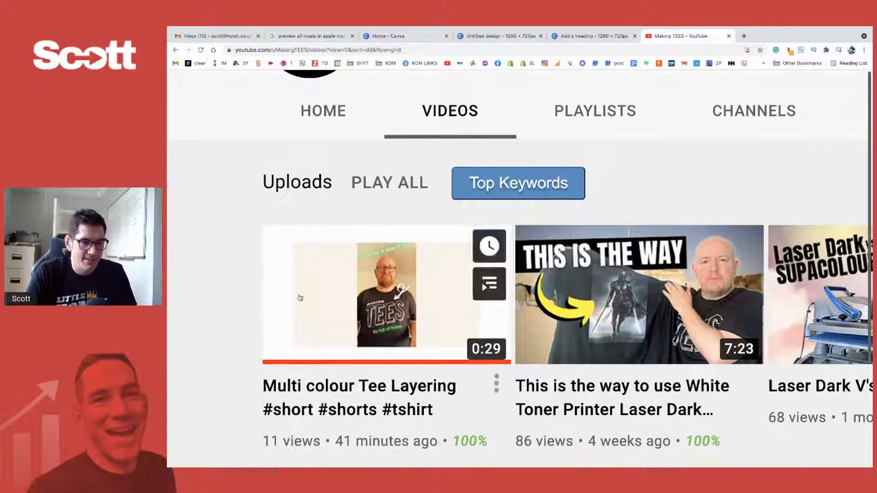
mouse_move(301, 328)
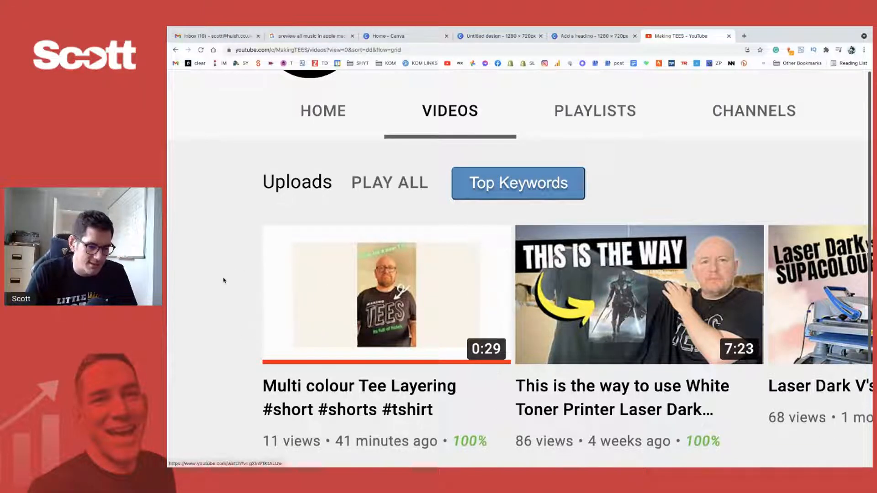
scroll(221, 279, down, 1)
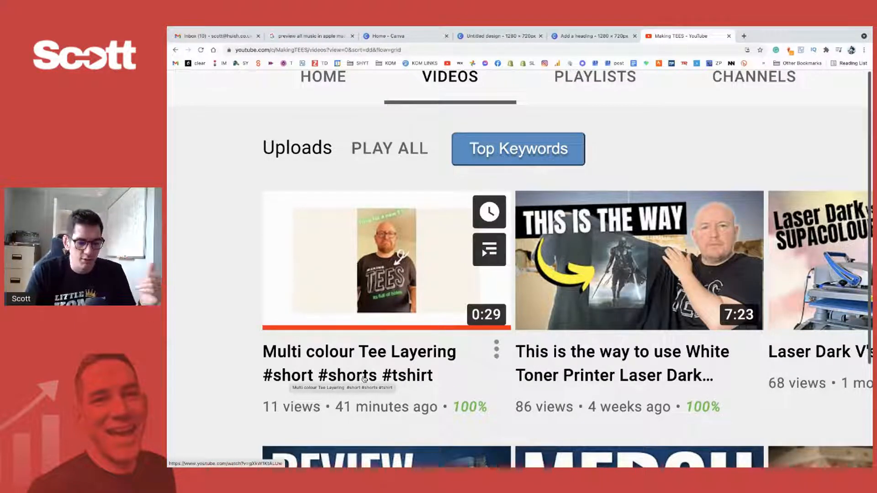
scroll(457, 371, down, 1)
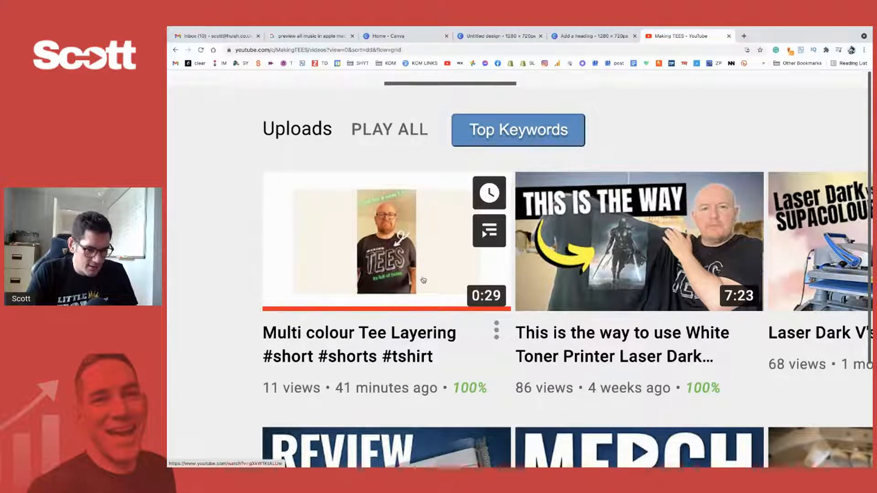
- Zoom the page back out and compare the short's thumbnail with the rest of the channel's upload grid
key(ctrl+minus)
key(ctrl+minus)
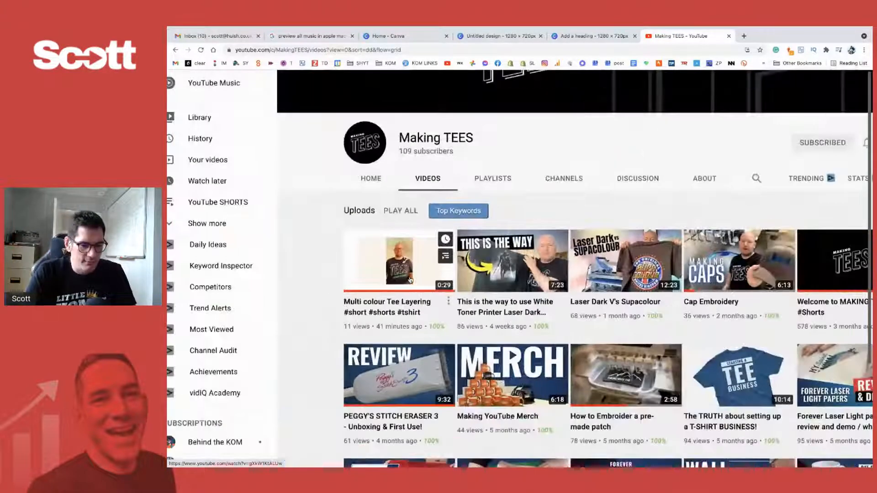
scroll(410, 280, right, 2)
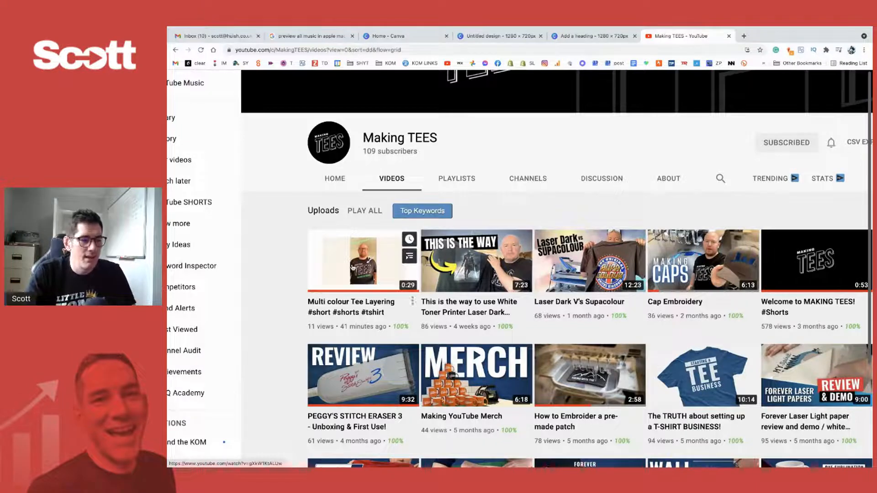
scroll(353, 268, up, 5)
scroll(353, 268, down, 5)
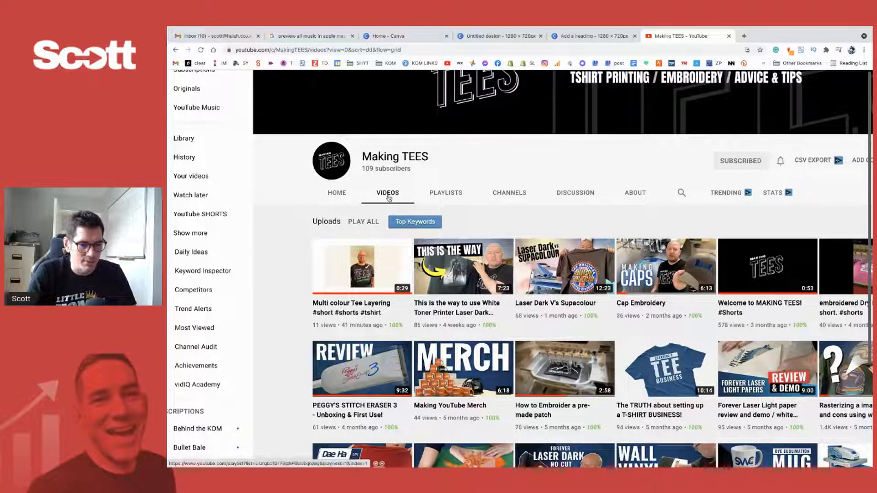
- Switch to the untitled Canva design and examine the "Time for a new T !!" photo, including a close-up of it
click(579, 36)
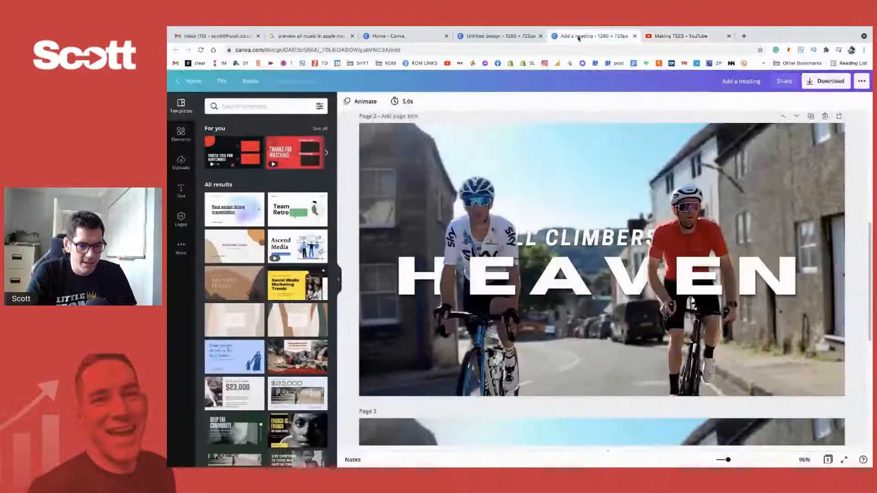
click(501, 37)
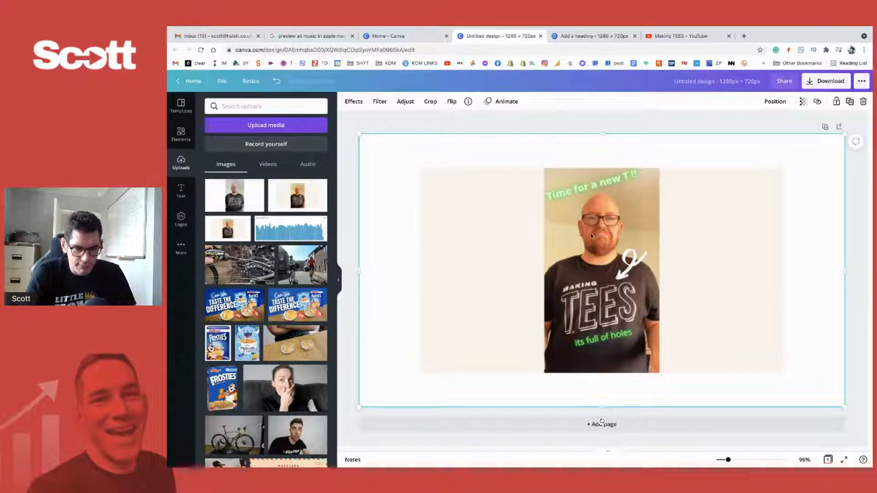
click(641, 125)
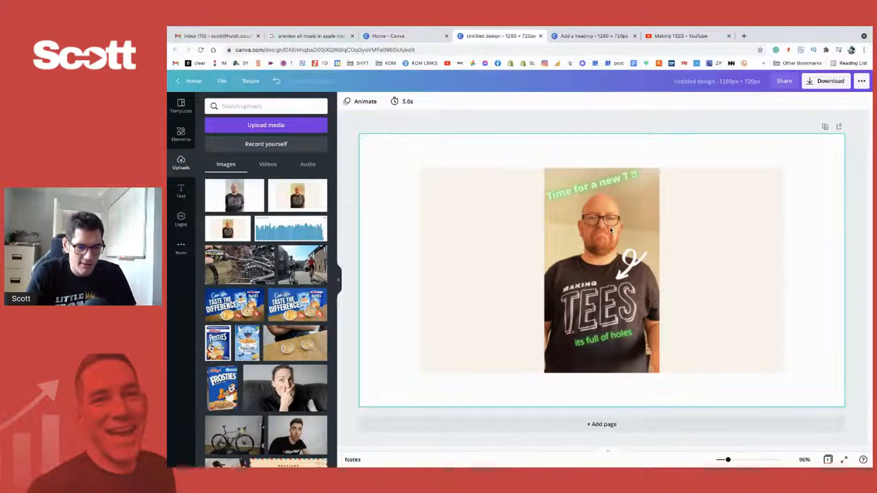
scroll(614, 230, up, 5)
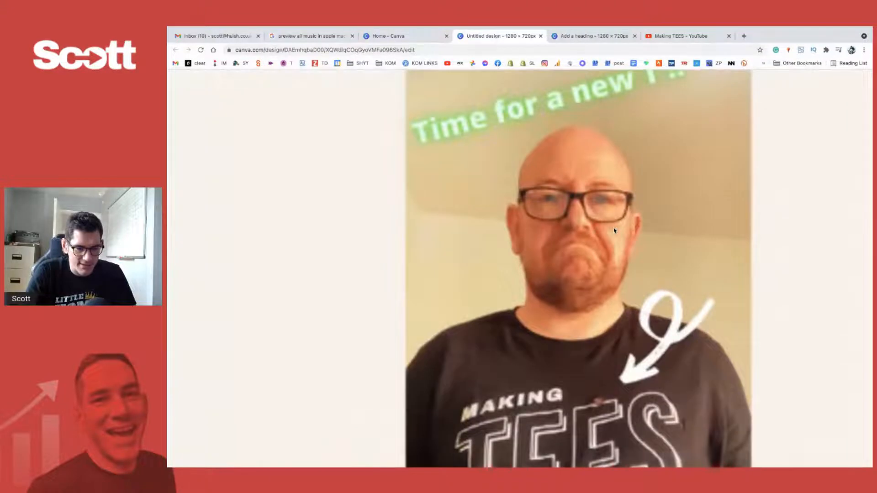
scroll(614, 231, down, 5)
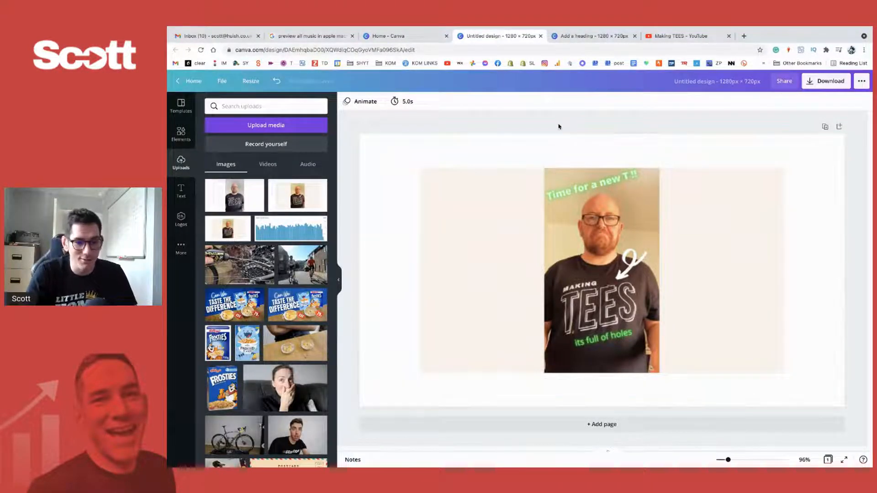
click(699, 203)
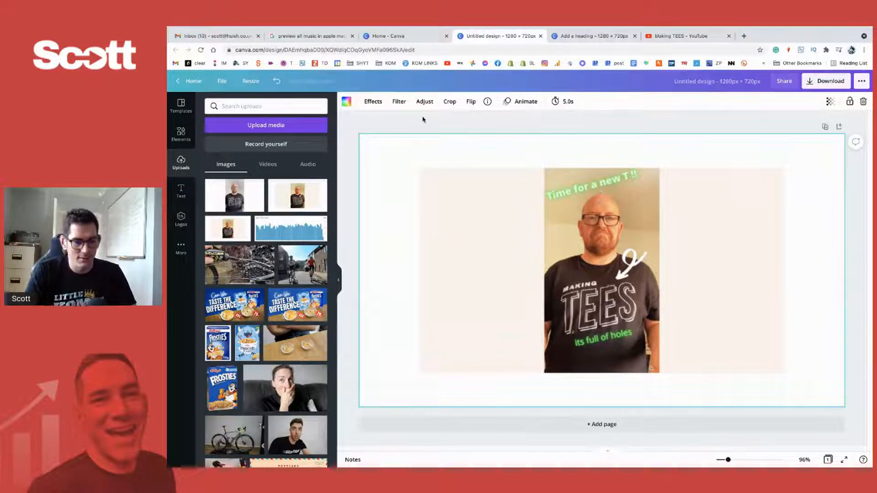
click(411, 36)
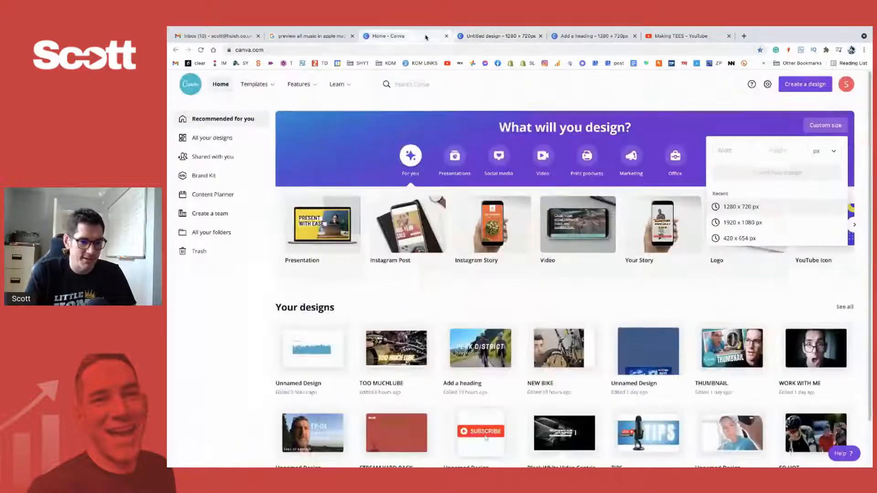
click(497, 36)
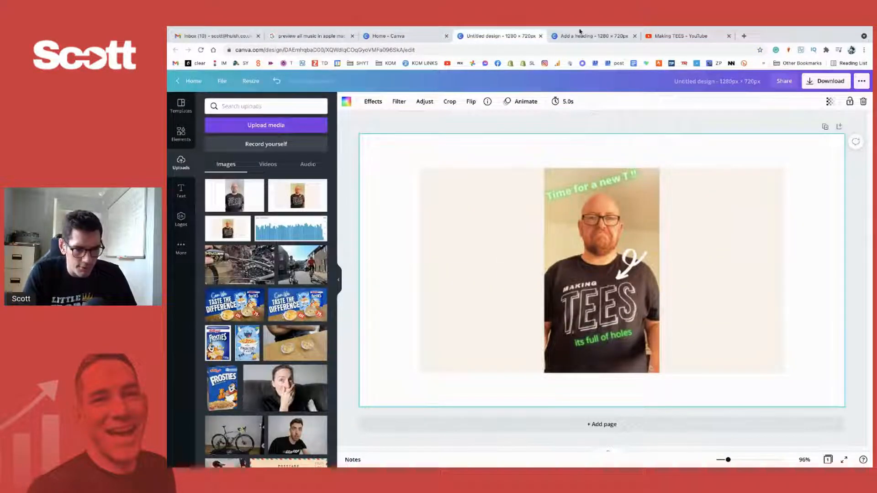
- Return to the Making TEES video list on YouTube and review the newest uploads' thumbnails at a larger size
click(693, 36)
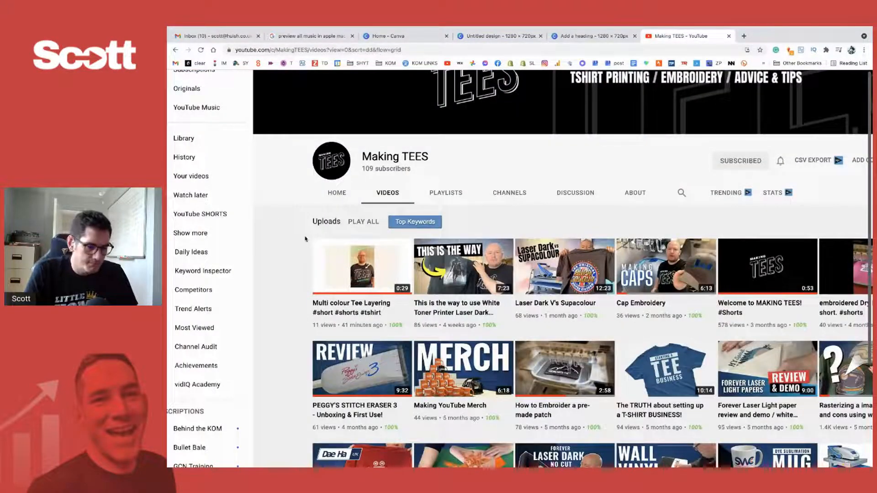
scroll(292, 253, down, 1)
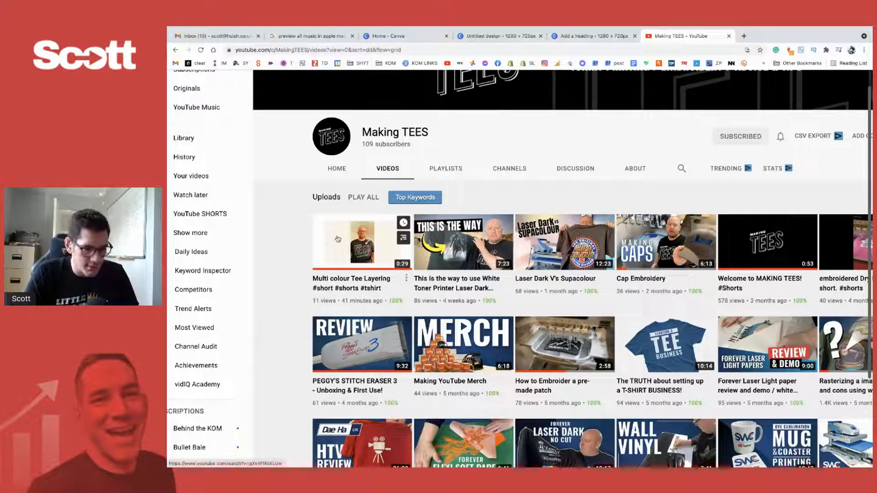
key(ctrl+plus)
key(ctrl+plus)
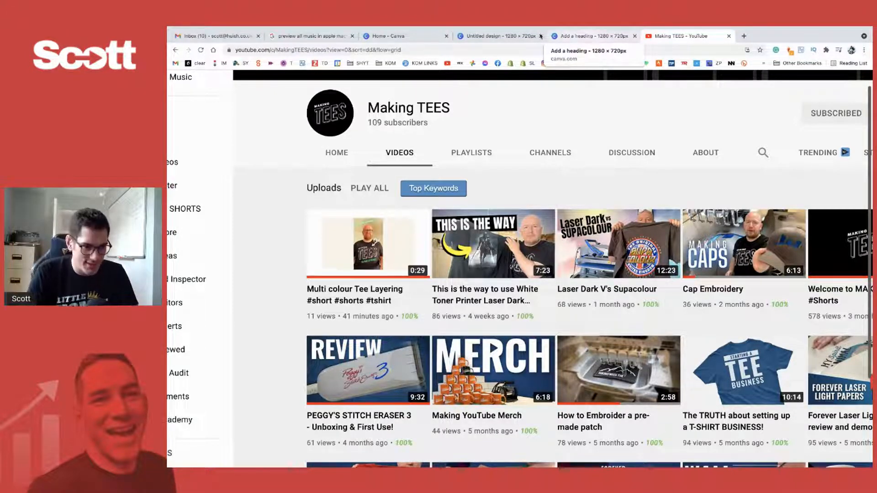
- Close the "Add a heading" design and return to the untitled thumbnail design with nothing selected
click(593, 37)
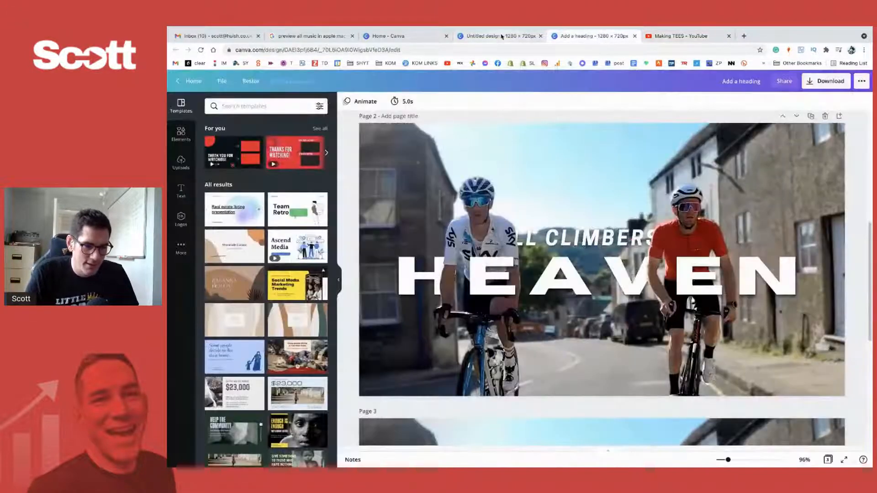
click(501, 37)
click(635, 36)
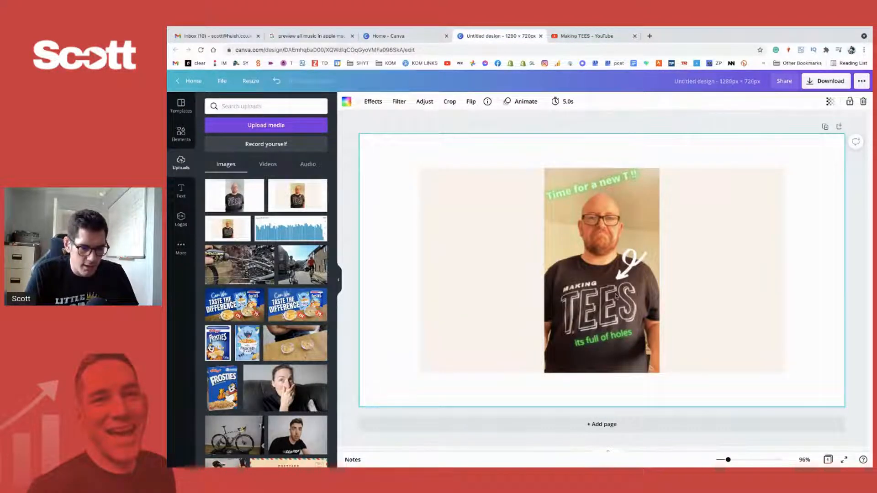
click(398, 290)
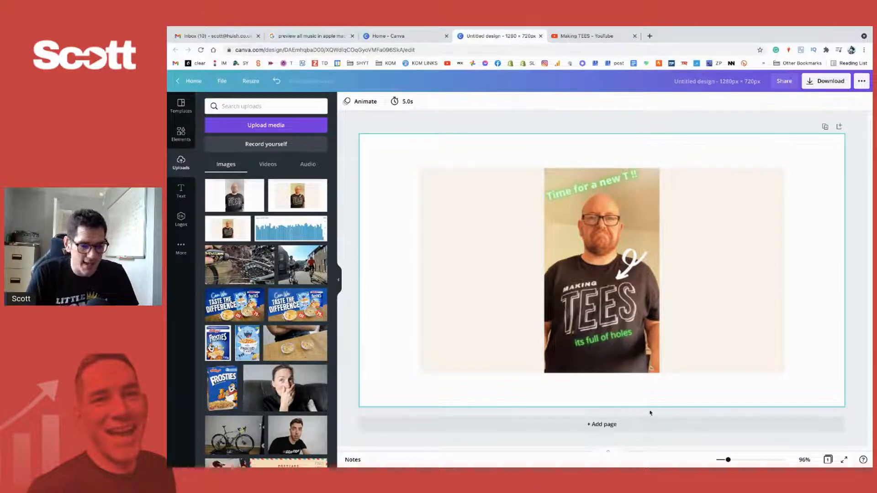
- Add a second page, place the plain photo of the man in the TEES shirt on it, and crop off its blank sides
click(605, 424)
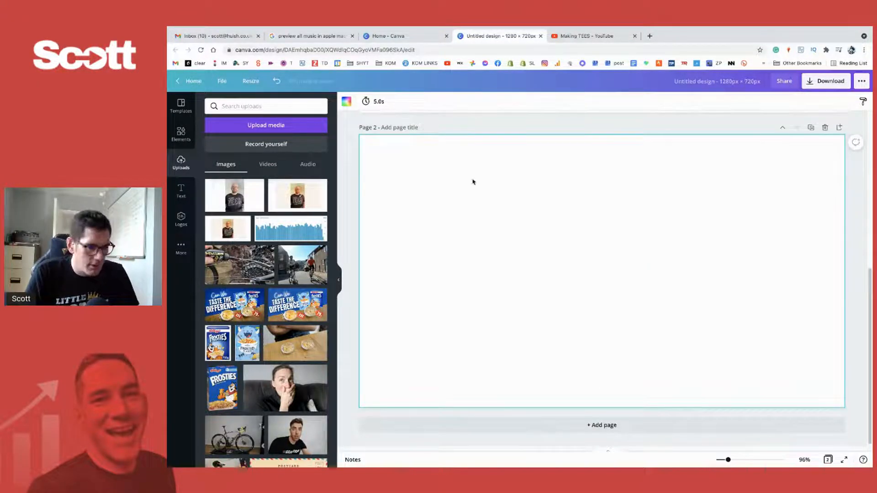
click(243, 205)
drag(749, 265, 648, 265)
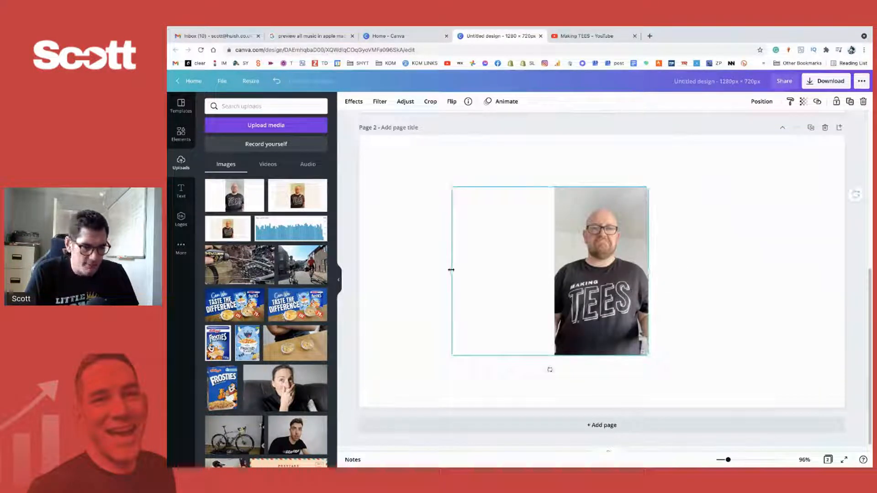
drag(451, 270, 556, 270)
click(654, 284)
click(620, 273)
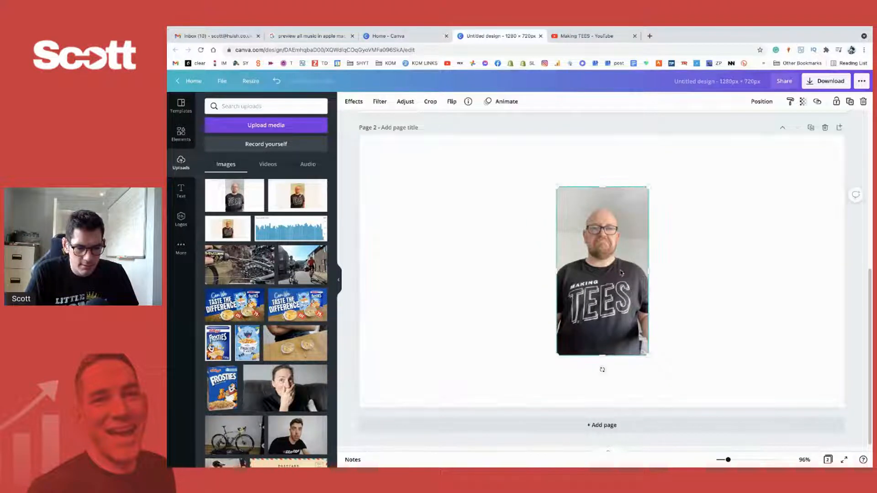
- Enlarge the cropped photo to nearly the full page height and position it in the left half of page 2
drag(620, 272, 522, 273)
drag(551, 184, 602, 114)
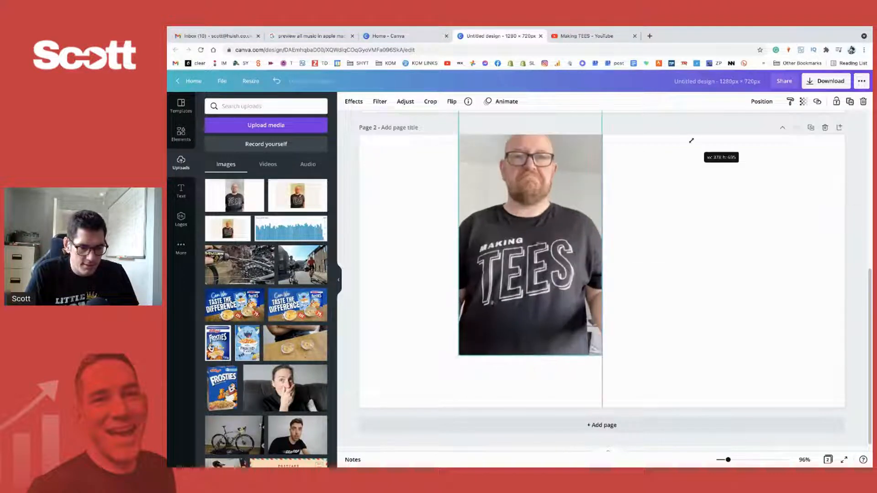
drag(535, 245, 481, 270)
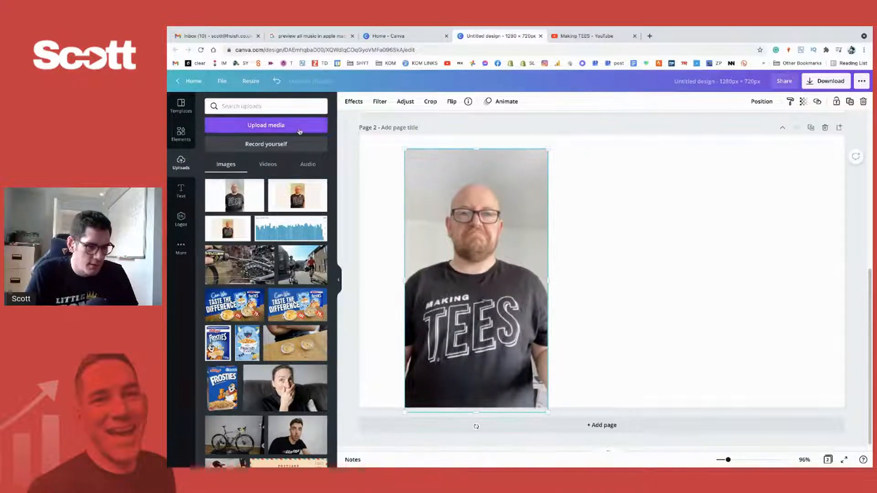
- Remove the photo's background and crop its lower edge to just below the TEES lettering
click(354, 102)
click(268, 149)
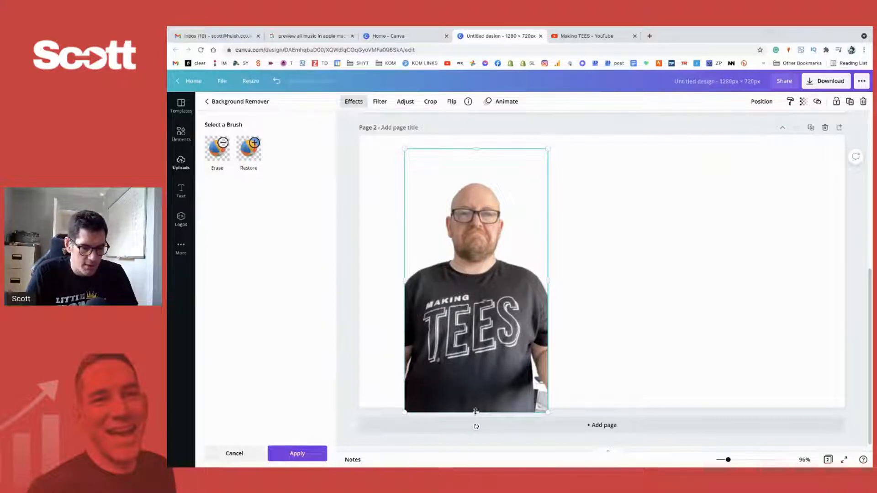
drag(475, 413, 475, 366)
click(599, 183)
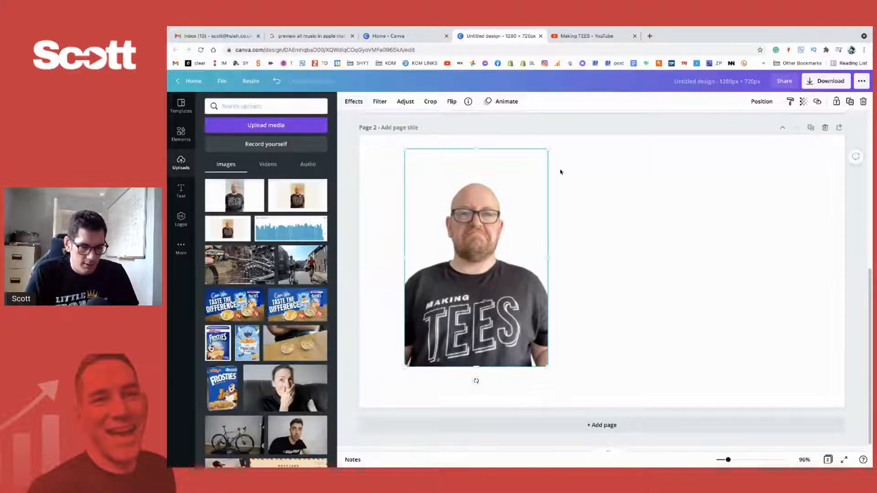
- Enlarge the cut-out man to fill the page height, align him with the page's left and lower edges, and inspect his face up close
click(583, 174)
drag(485, 236, 442, 276)
drag(502, 185, 638, 135)
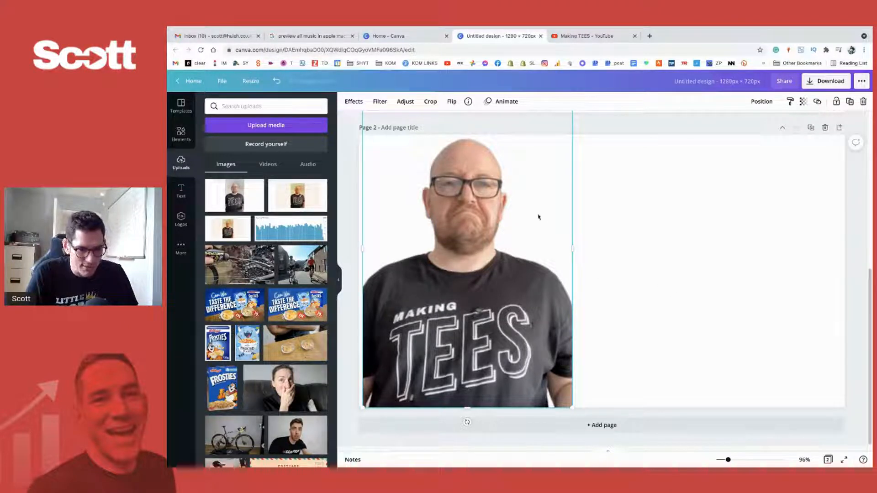
scroll(487, 196, up, 5)
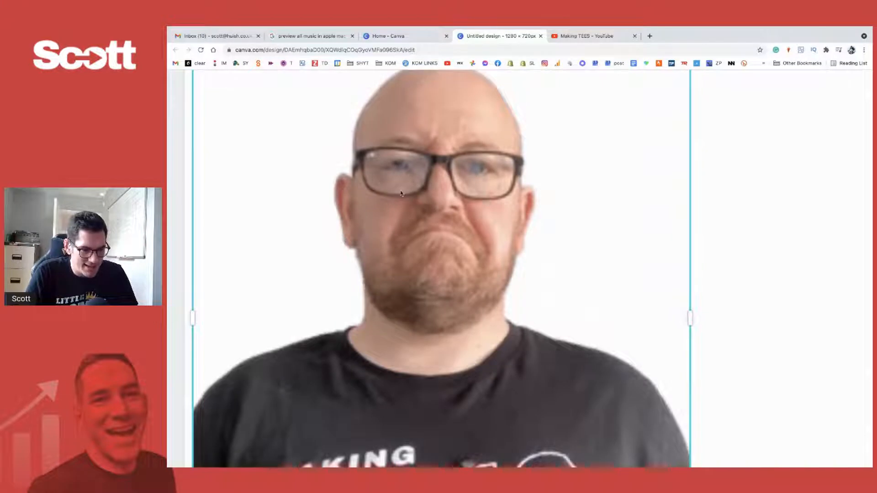
scroll(460, 182, down, 5)
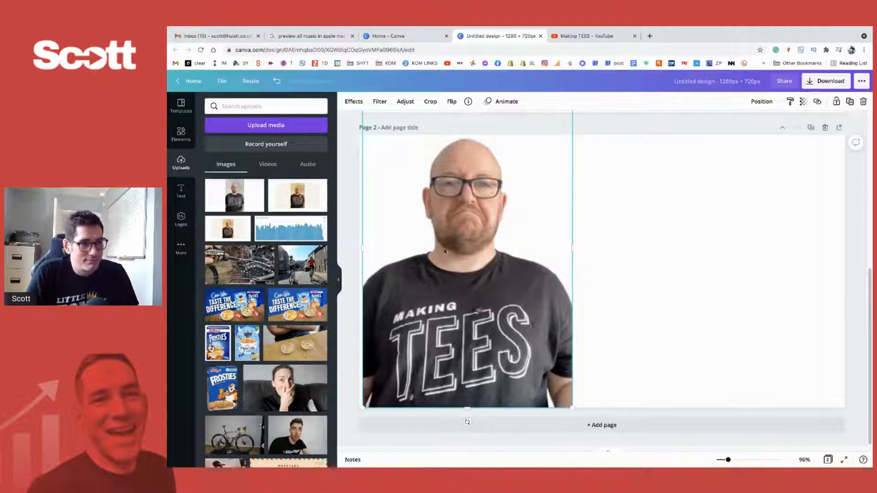
drag(482, 261, 479, 261)
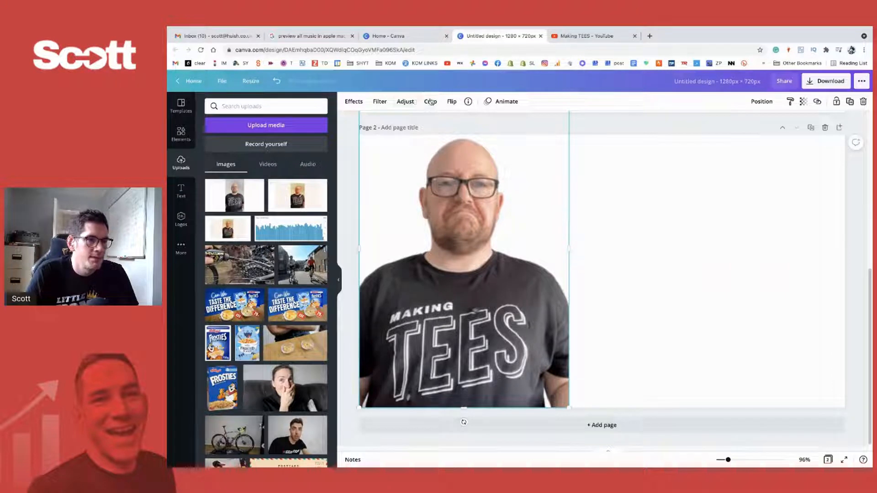
- Raise the cut-out photo's contrast to 42 and reduce its saturation
click(380, 101)
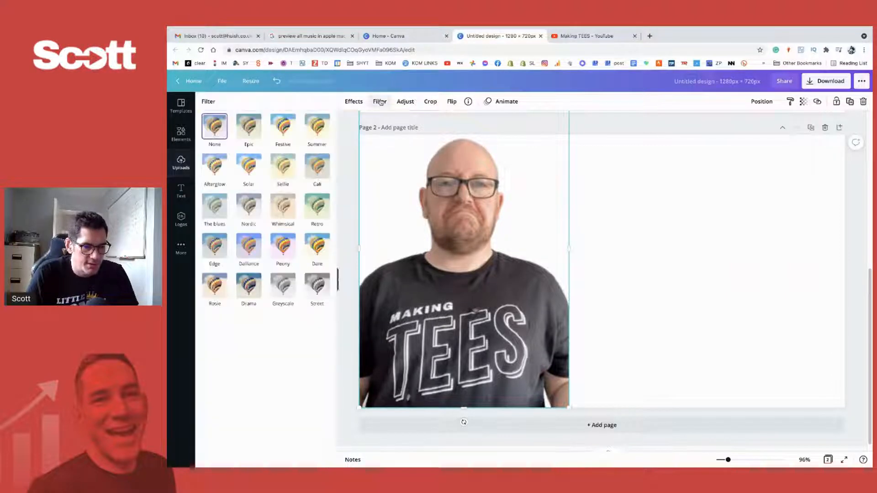
click(357, 103)
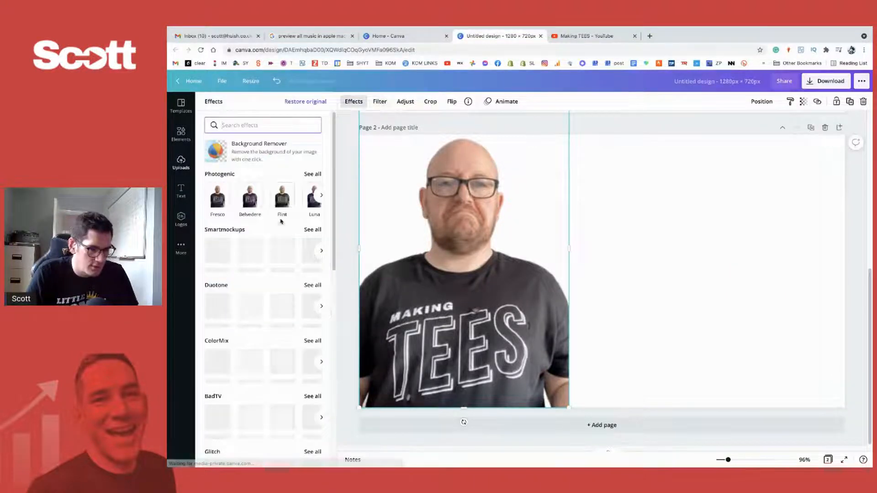
click(405, 101)
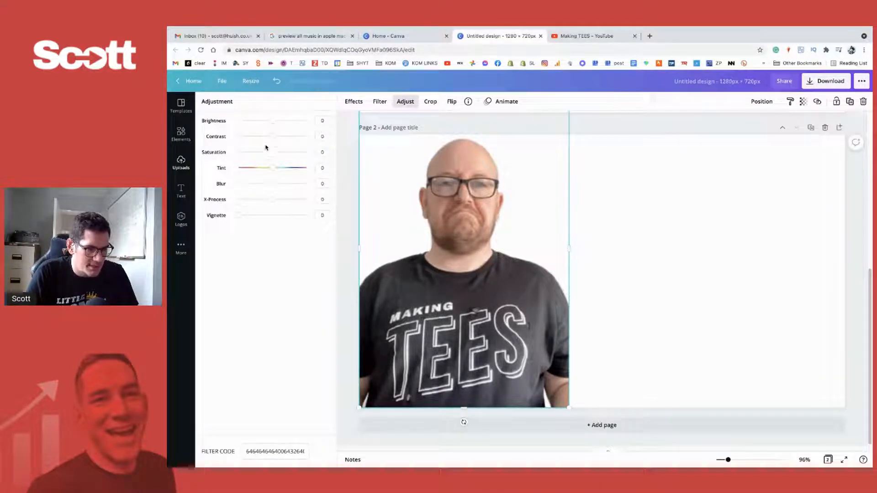
mouse_move(269, 153)
mouse_down()
mouse_move(261, 153)
mouse_move(287, 136)
mouse_move(251, 155)
mouse_move(257, 158)
mouse_move(229, 154)
mouse_move(257, 154)
mouse_up()
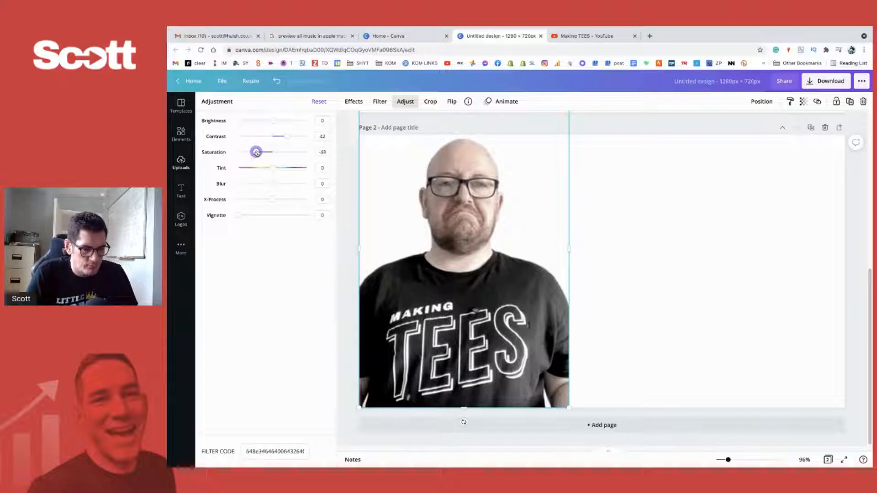
- Switch to the Making TEES channel on YouTube, open the "Multi colour Tee Layering" short, and review its opening seconds
click(587, 37)
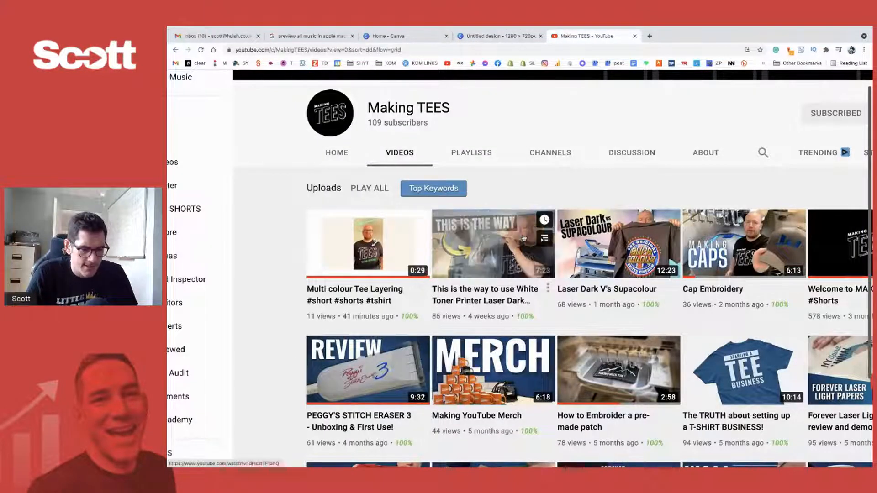
scroll(482, 241, down, 3)
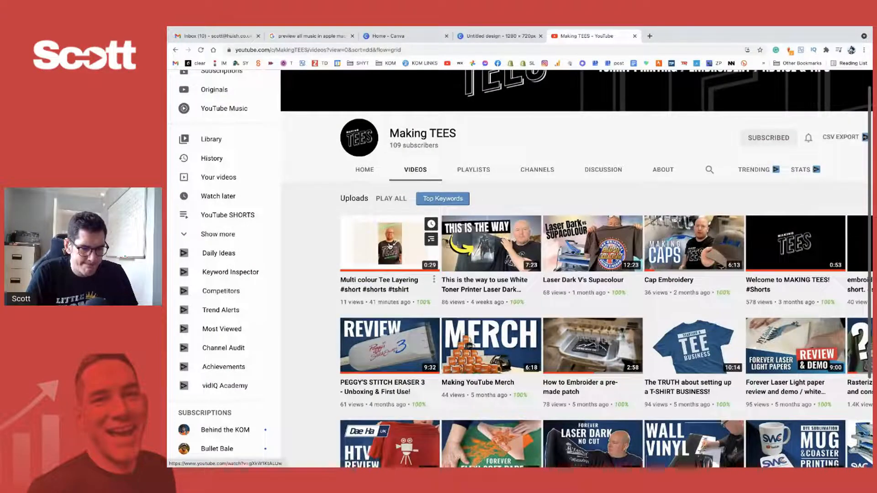
click(390, 247)
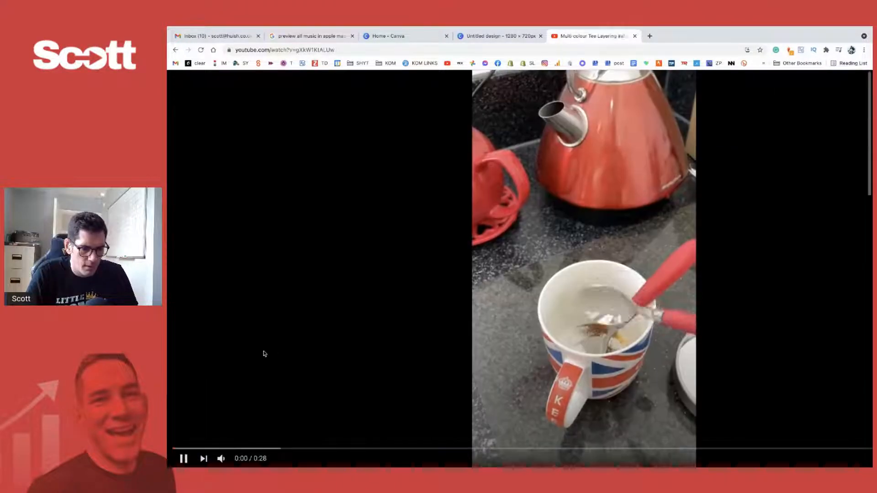
click(183, 459)
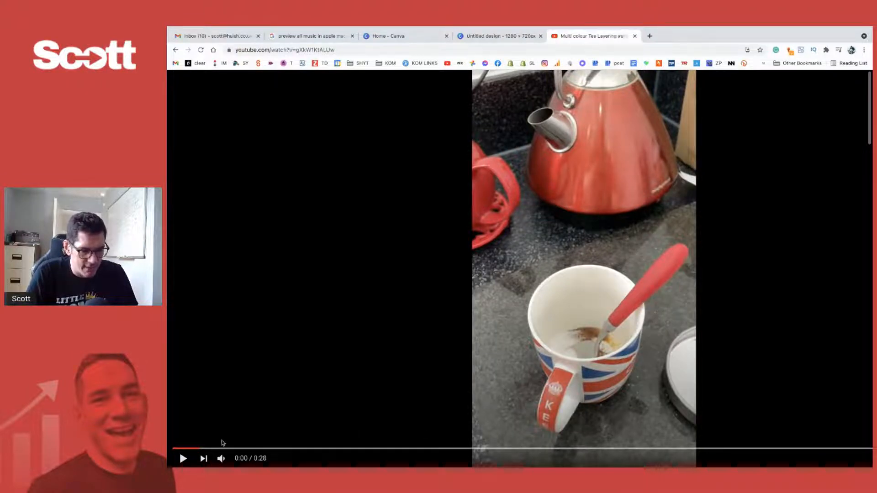
drag(222, 446, 269, 446)
click(185, 458)
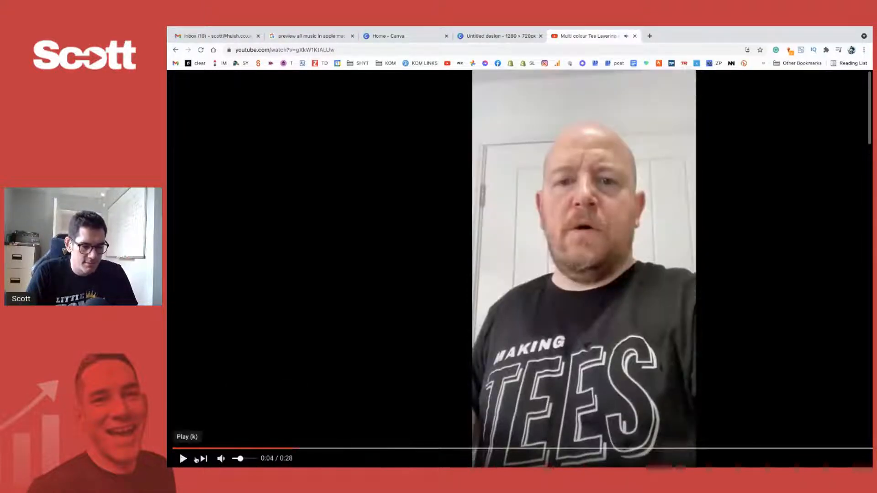
click(267, 448)
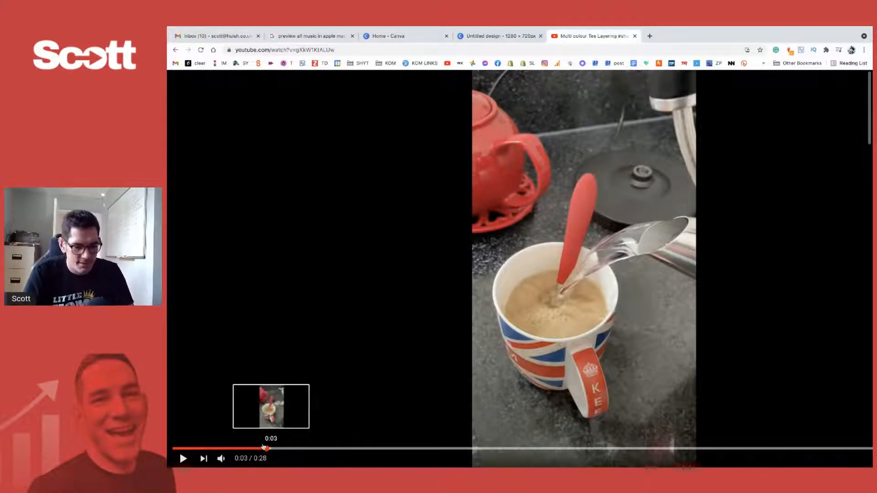
- Scrub through the short to the 0:23 frame of the pink layer being peeled off the TEES print and capture the video area
drag(274, 450, 586, 449)
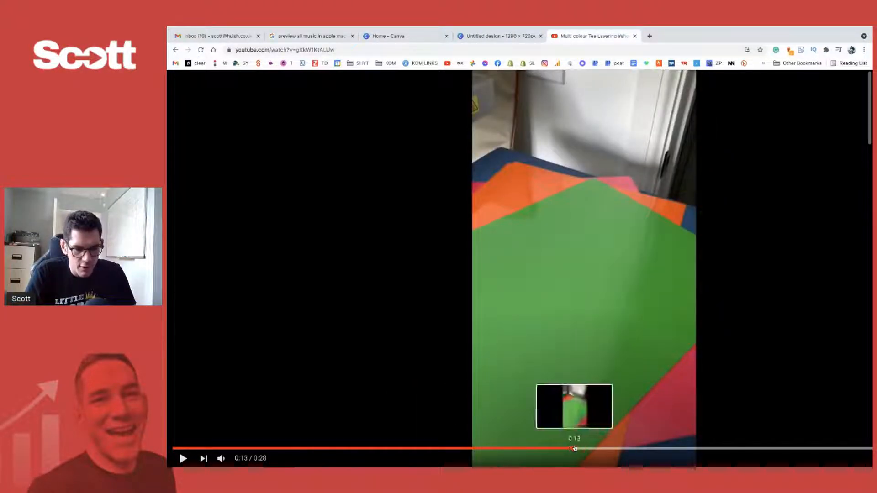
click(574, 448)
click(559, 449)
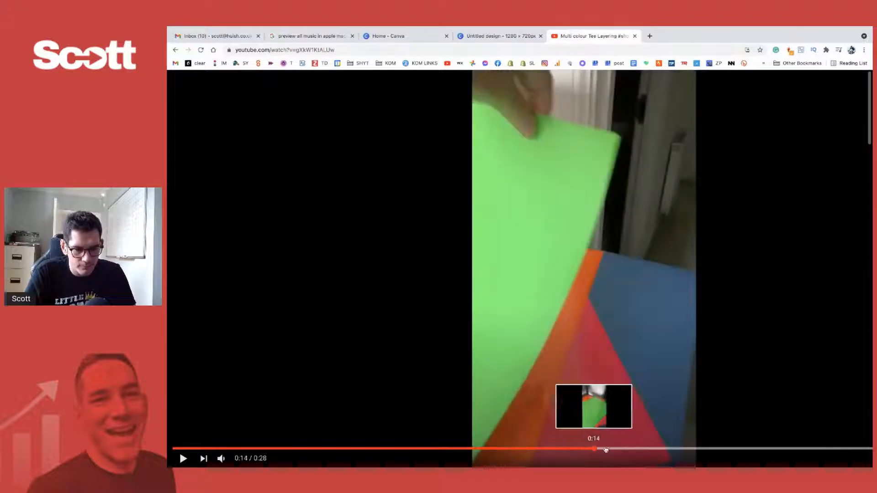
click(623, 449)
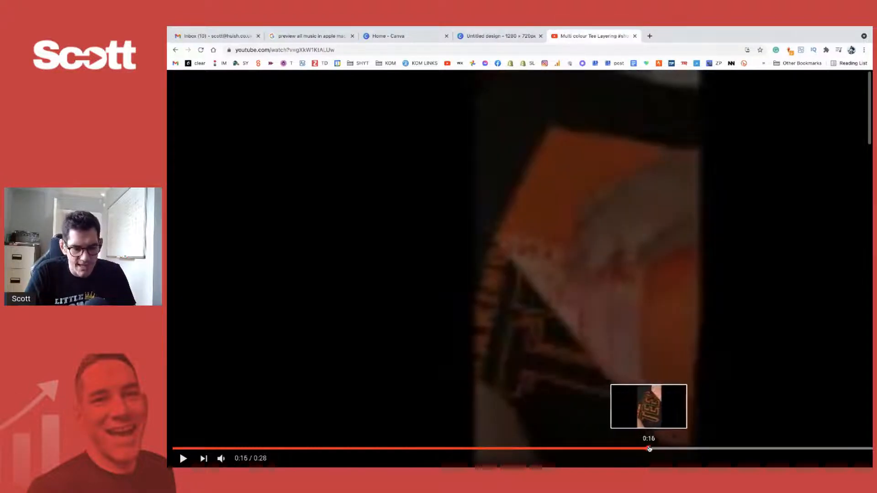
click(649, 449)
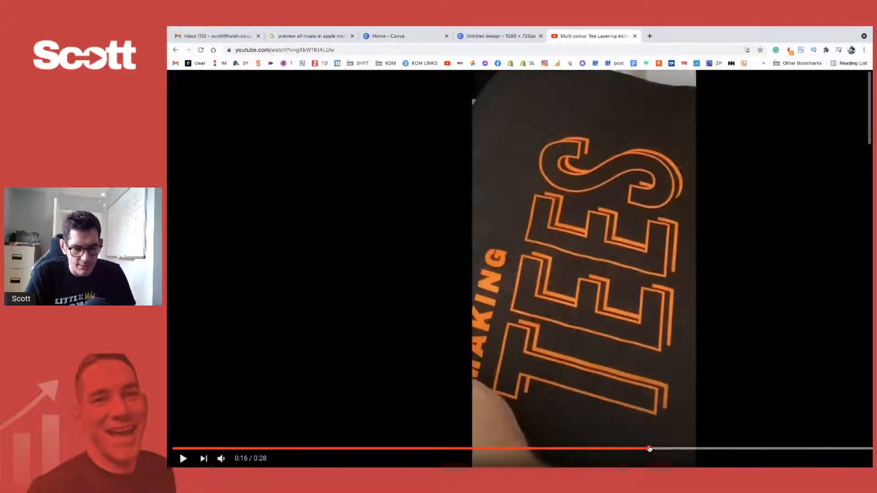
click(668, 448)
click(686, 449)
click(714, 449)
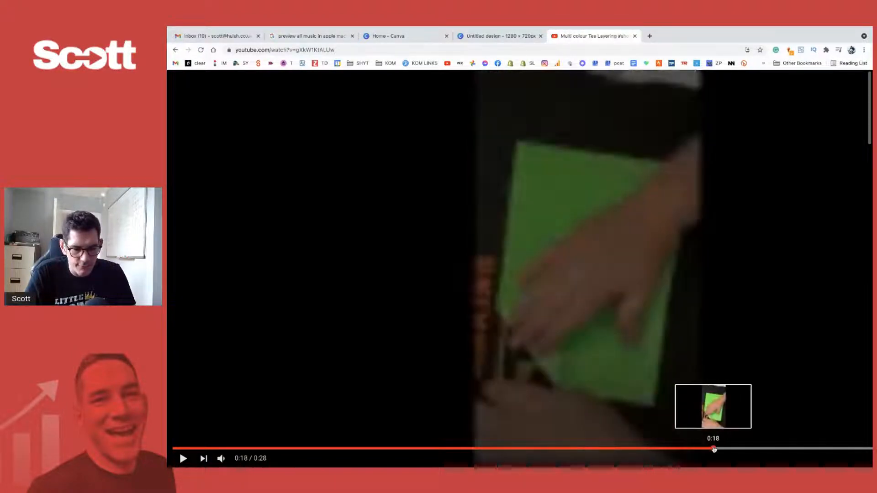
click(707, 449)
click(728, 449)
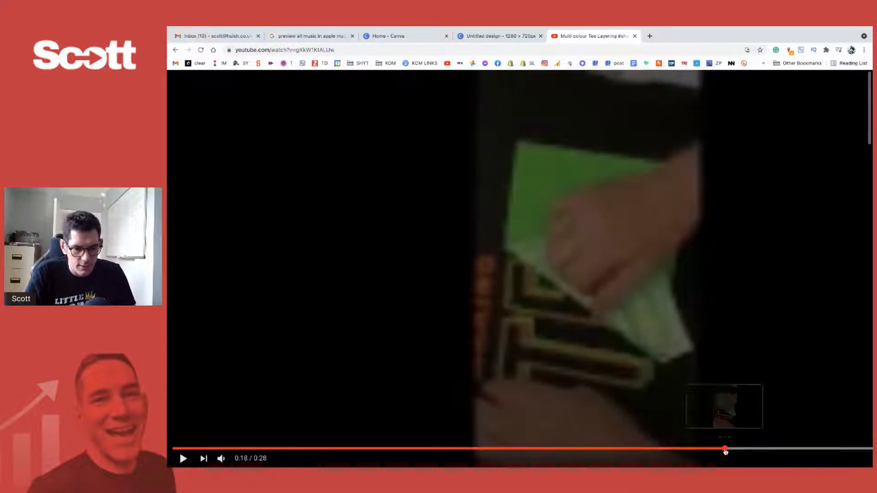
click(728, 449)
click(769, 449)
click(799, 449)
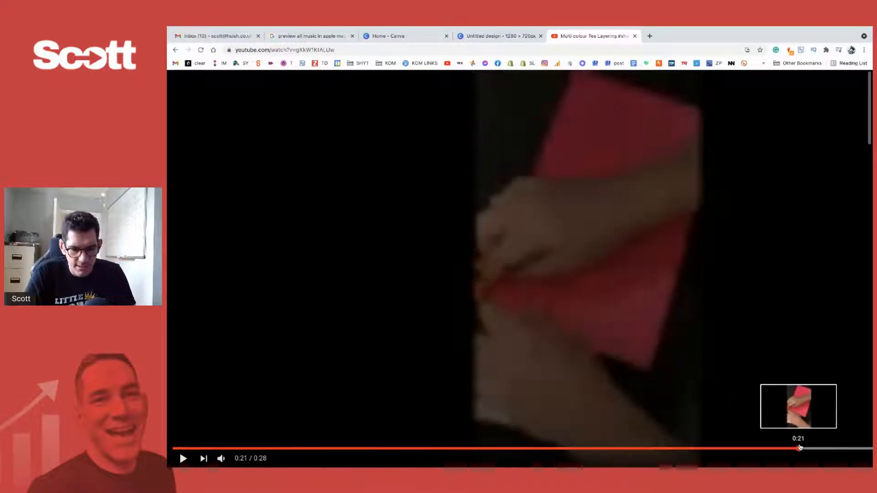
click(818, 449)
click(833, 448)
click(844, 449)
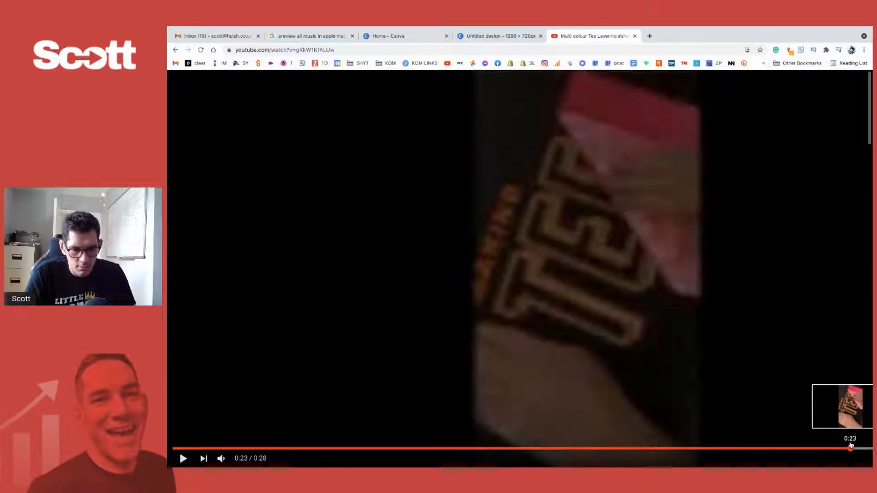
click(848, 448)
click(846, 448)
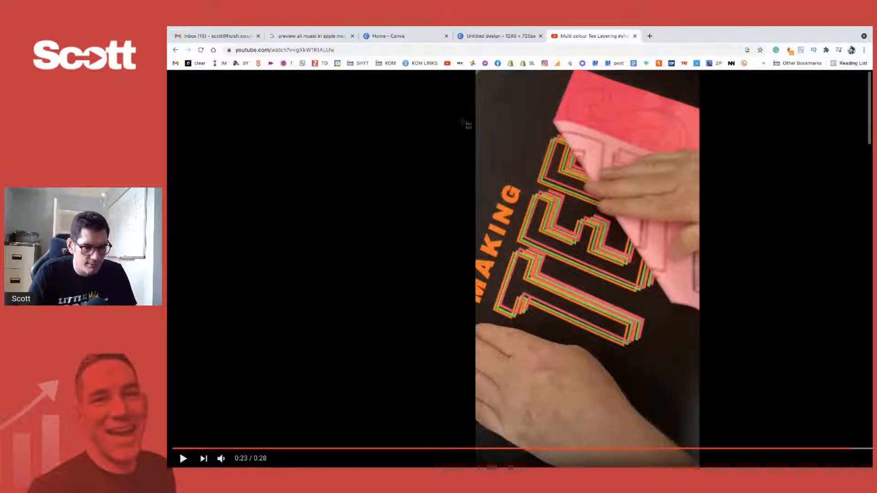
drag(475, 71, 697, 442)
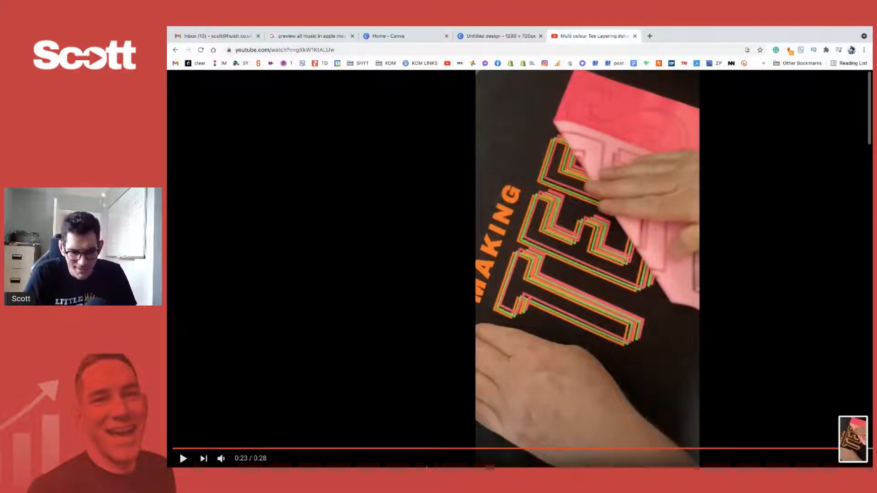
- Scrub the short to the 0:26 shot of the smiling man giving two thumbs up and show it full screen
click(584, 448)
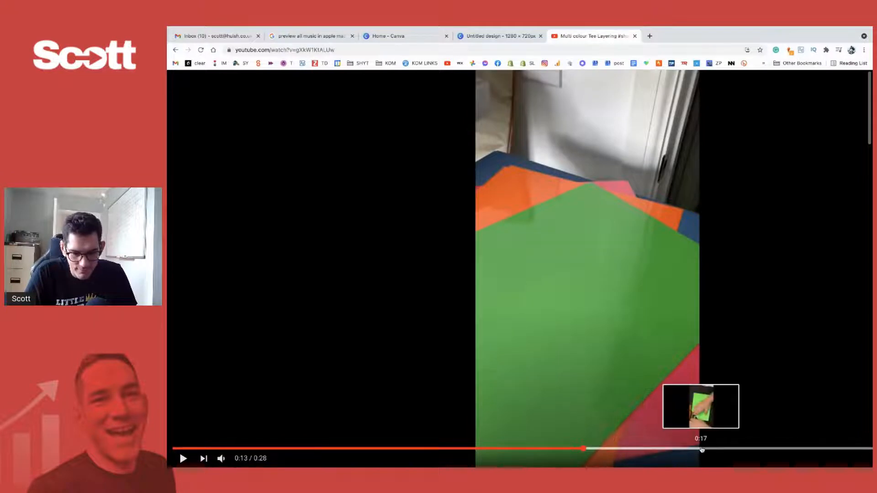
drag(587, 449, 852, 451)
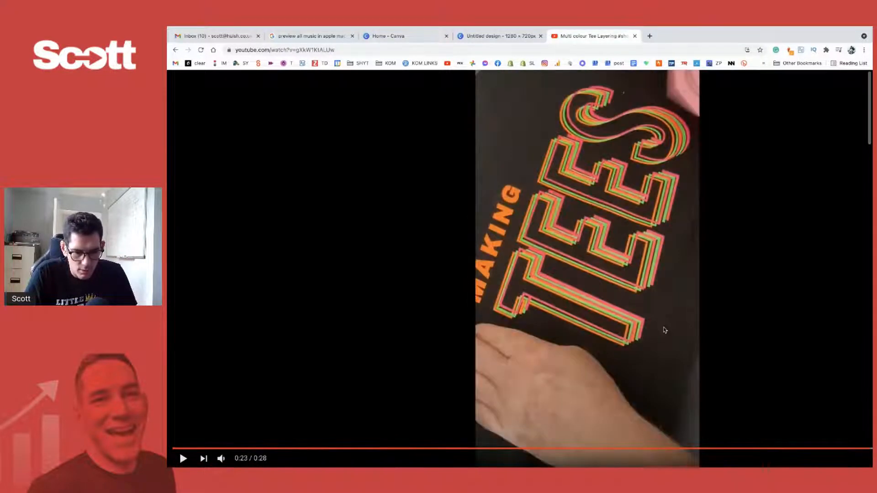
key(Escape)
drag(821, 408, 822, 409)
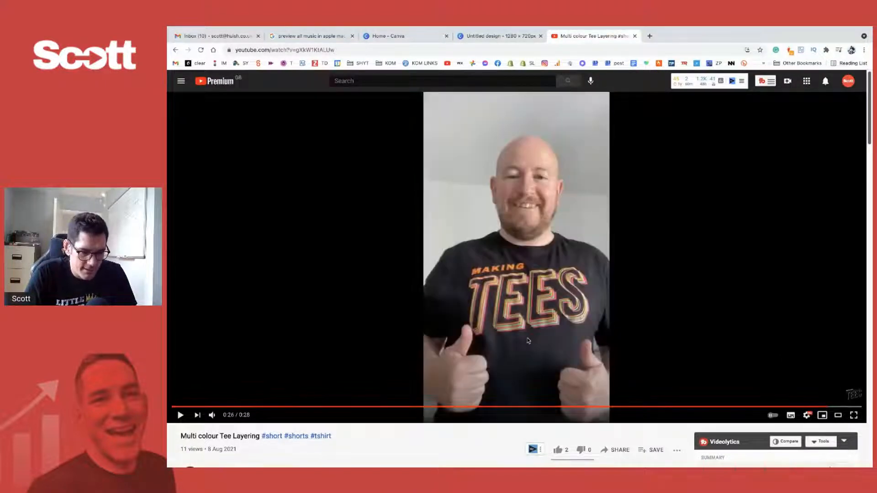
click(853, 415)
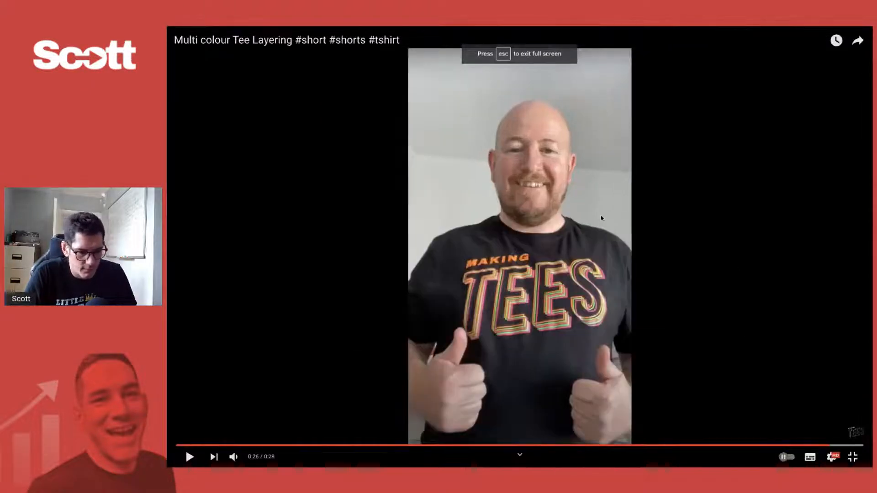
- Replay the short's ending, pause at the sharp thumbs-up frame at 0:26, and capture only the video area
click(189, 457)
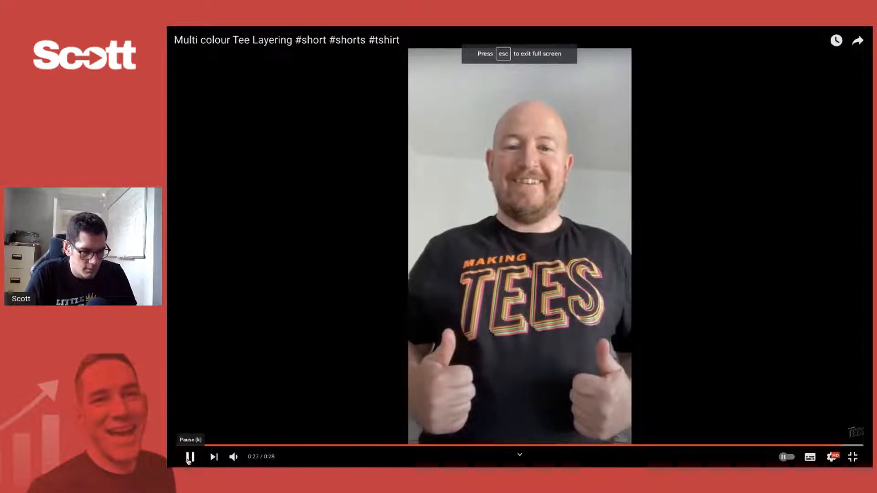
click(189, 457)
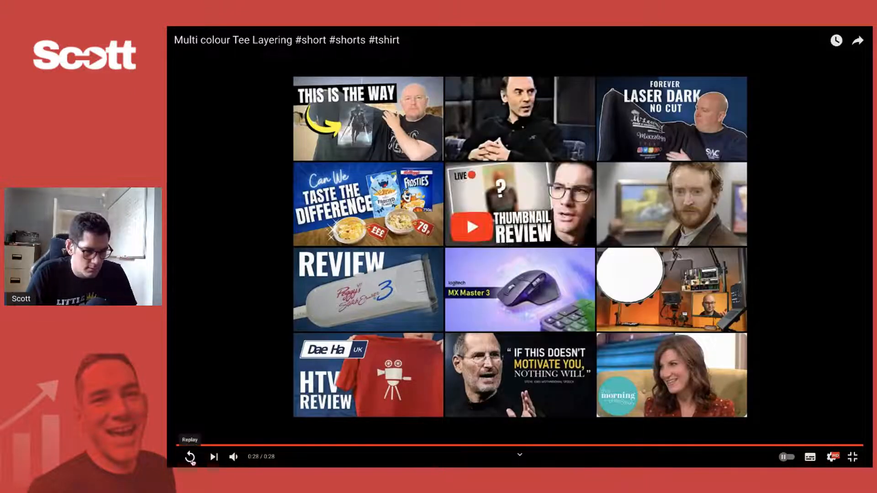
click(192, 461)
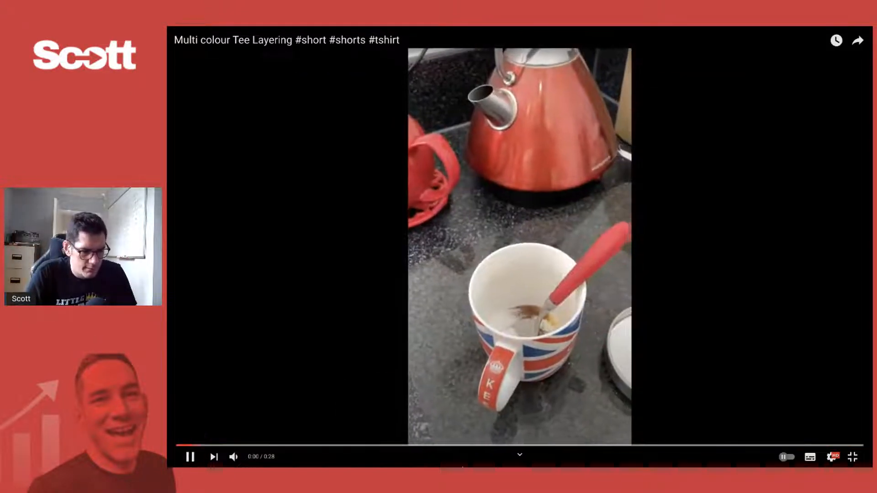
drag(707, 446, 821, 443)
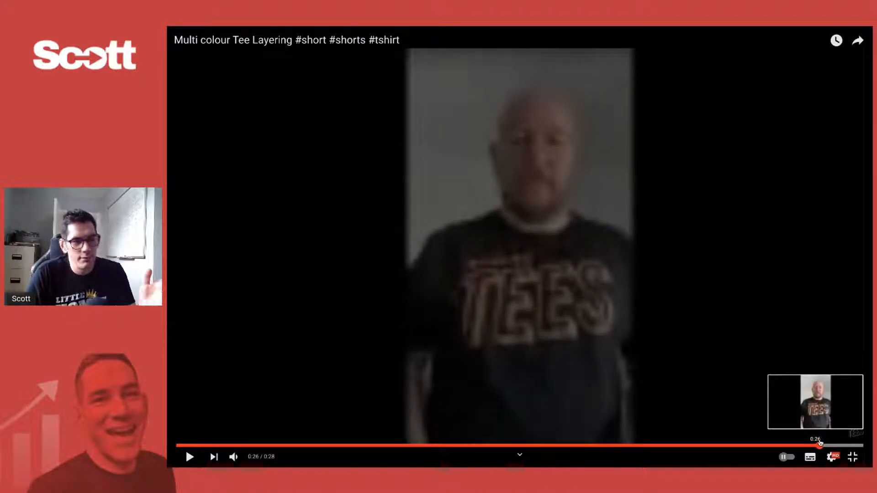
drag(820, 442, 818, 442)
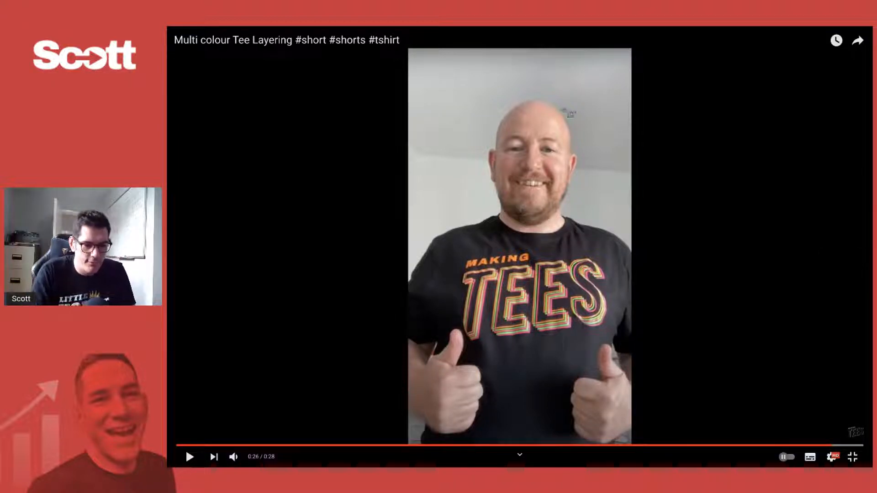
drag(410, 66, 632, 442)
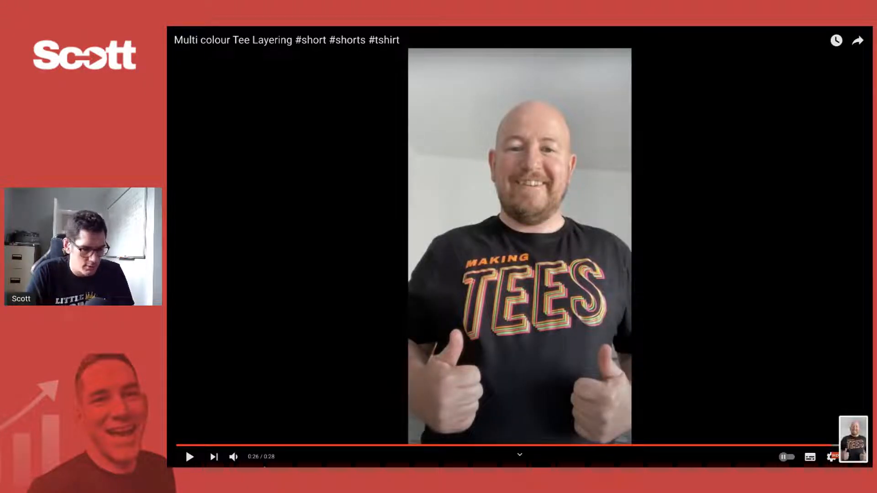
- Leave full-screen playback, return the short to its start, and switch back to the Canva thumbnail design
mouse_move(312, 459)
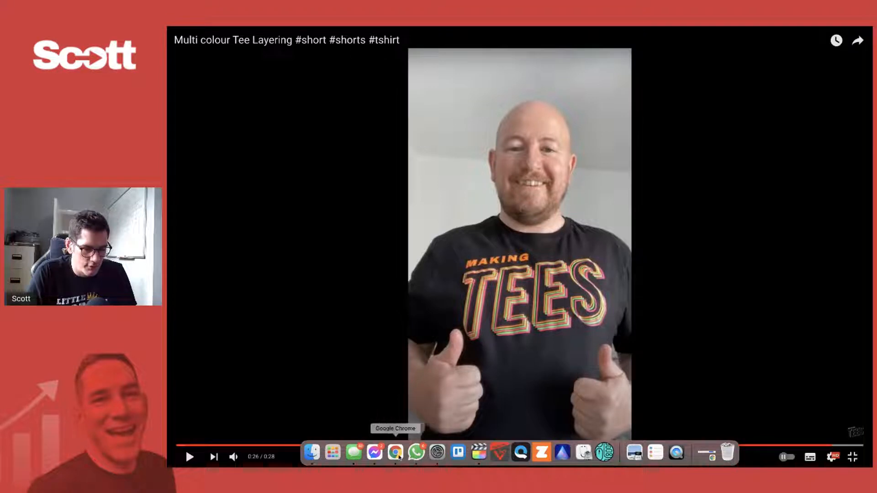
key(Escape)
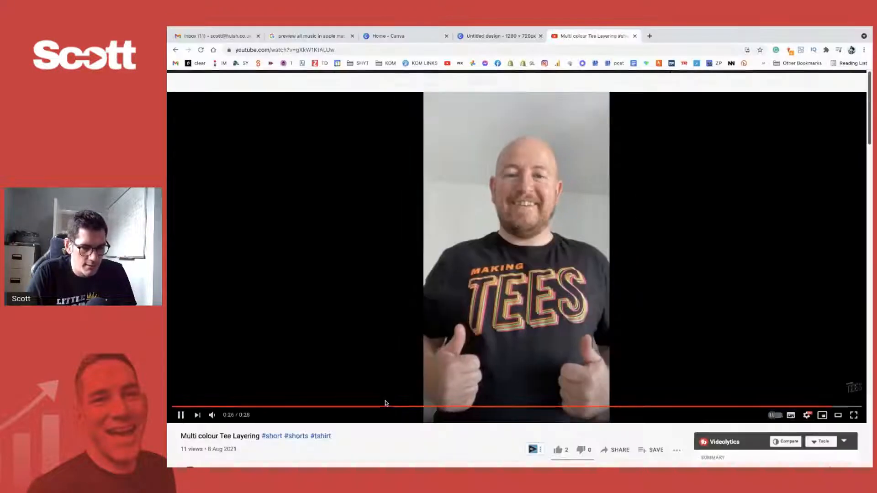
click(198, 407)
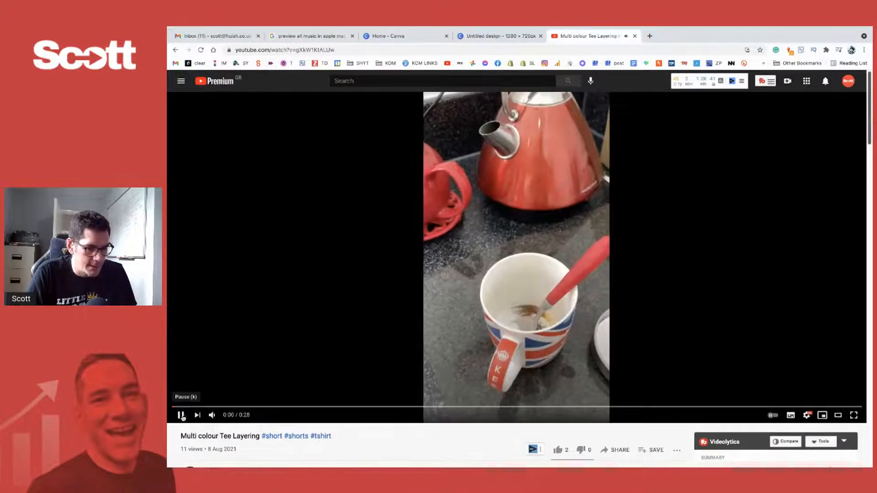
click(513, 36)
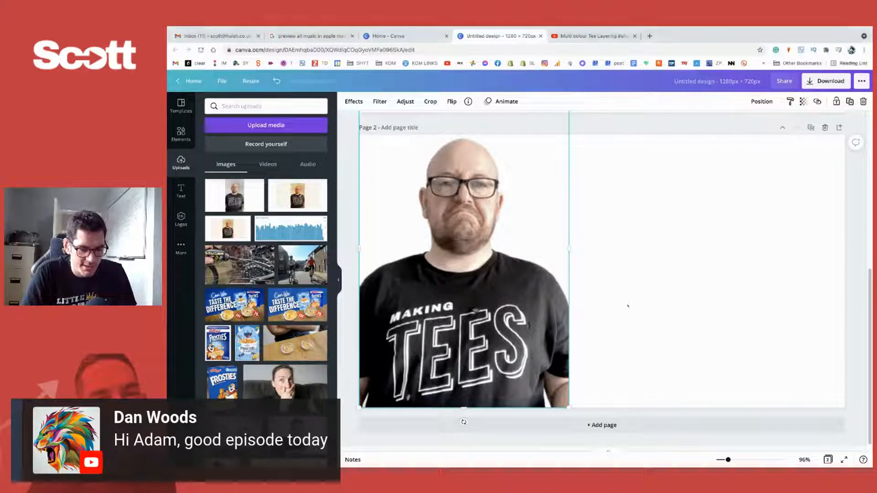
click(639, 304)
click(530, 317)
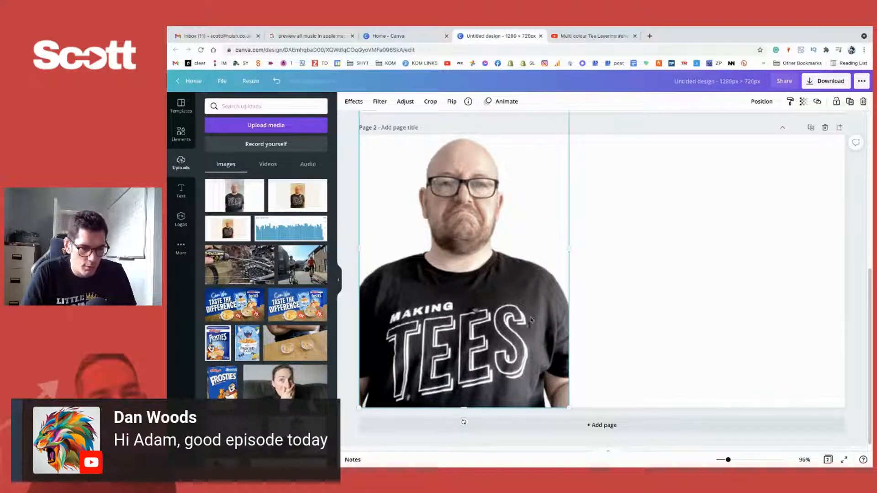
- Upload the two newest screenshots from the device's Desktop folder to the Canva image uploads
click(216, 129)
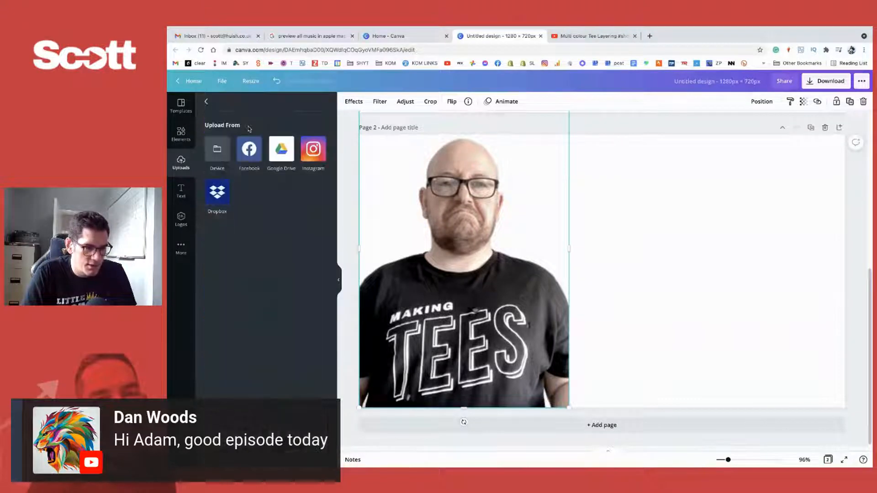
click(217, 148)
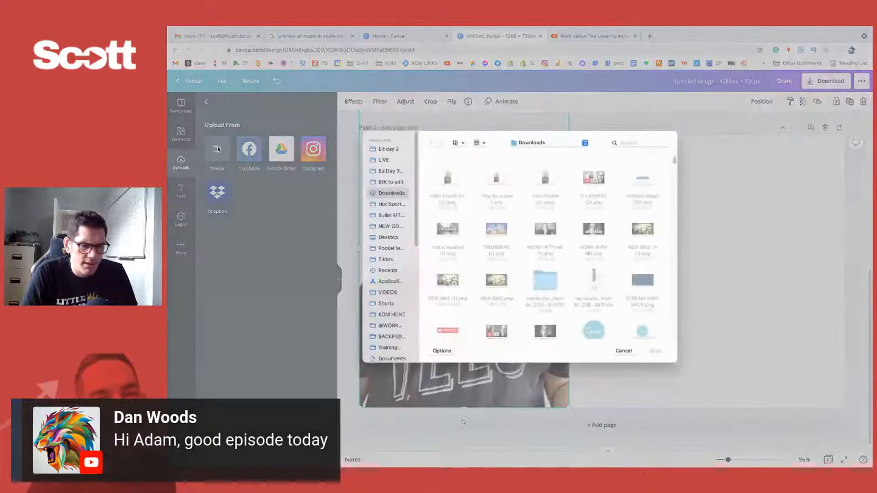
click(462, 186)
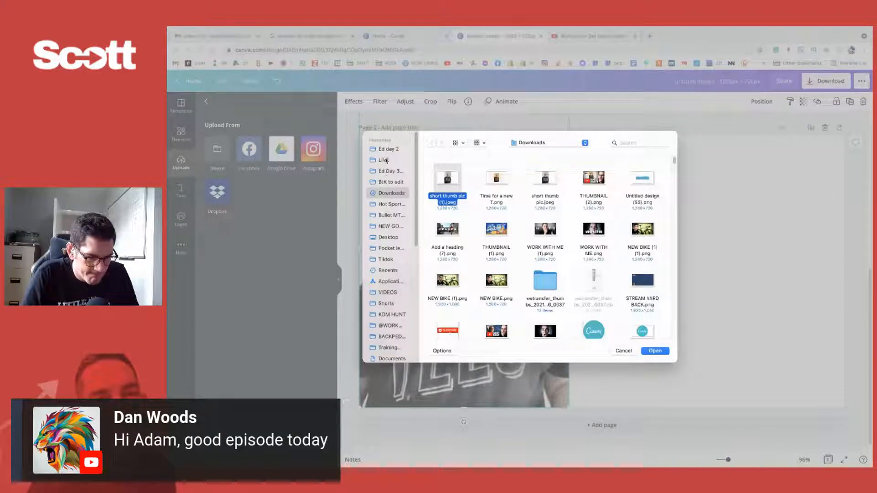
click(390, 236)
click(453, 188)
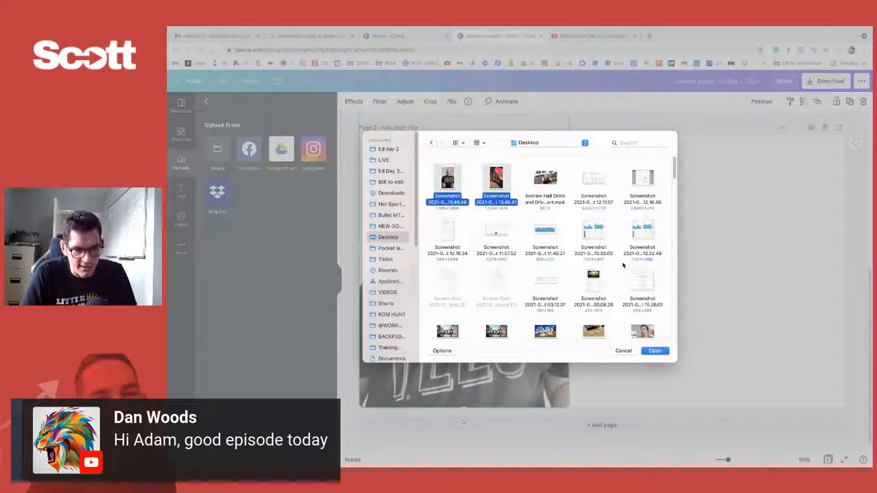
click(656, 350)
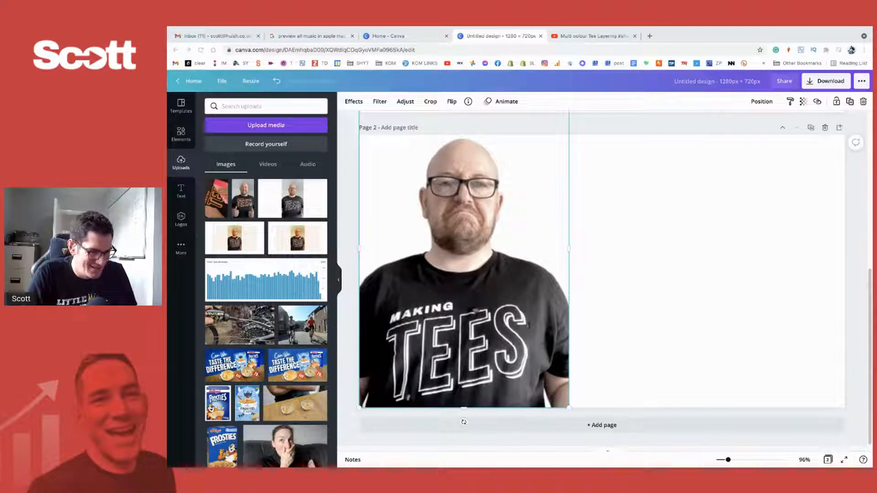
- Place the thumbs-up screenshot on page 2, enlarge it beyond the page height, and move it beside the frowning man
click(243, 198)
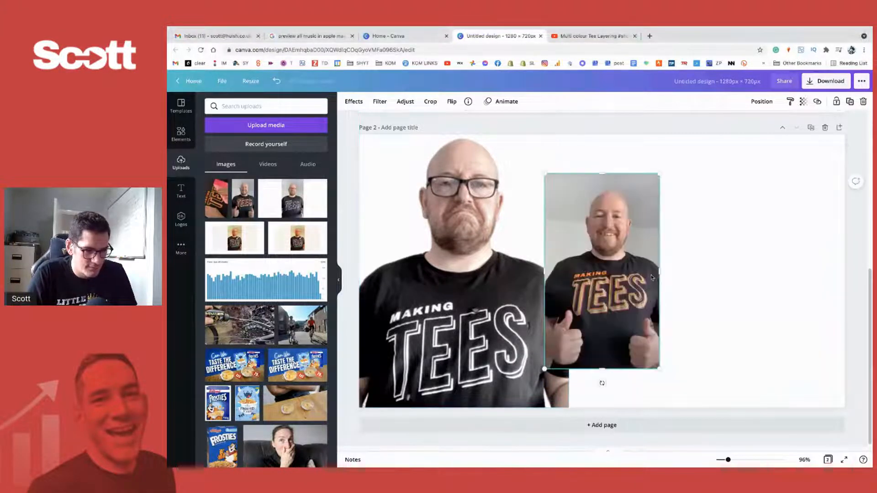
drag(658, 171, 809, 137)
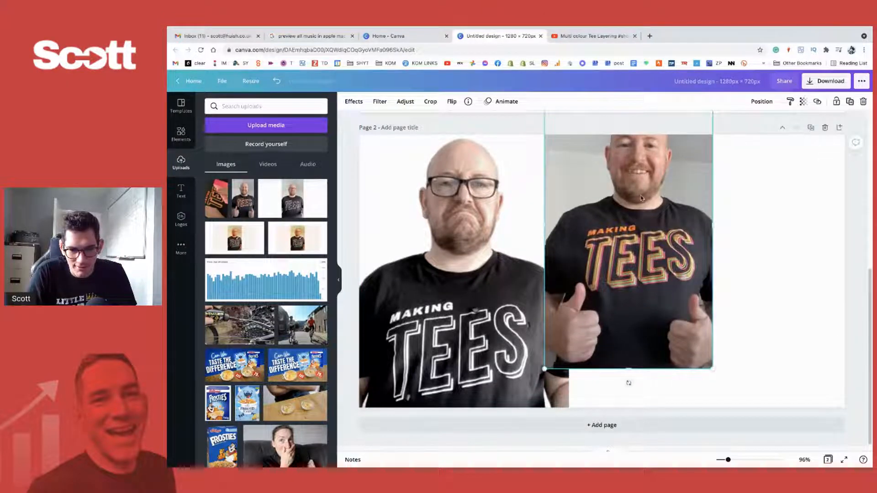
drag(653, 202, 620, 272)
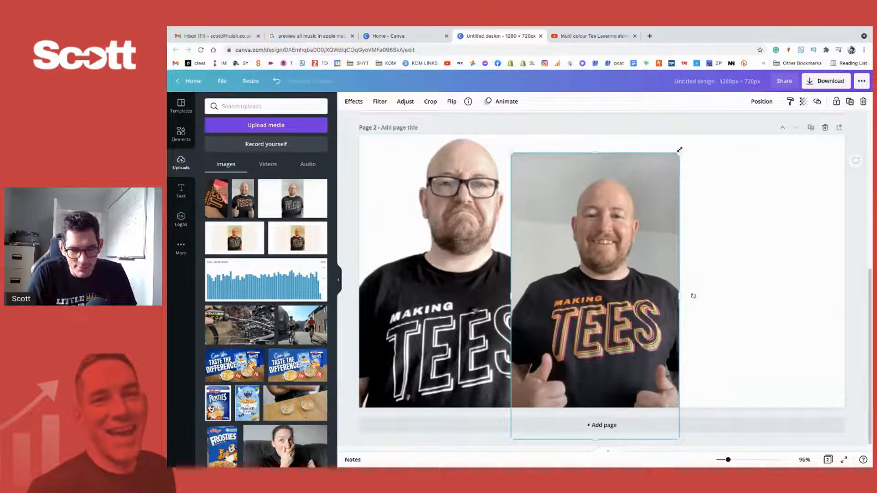
drag(680, 150, 724, 110)
drag(655, 273, 756, 286)
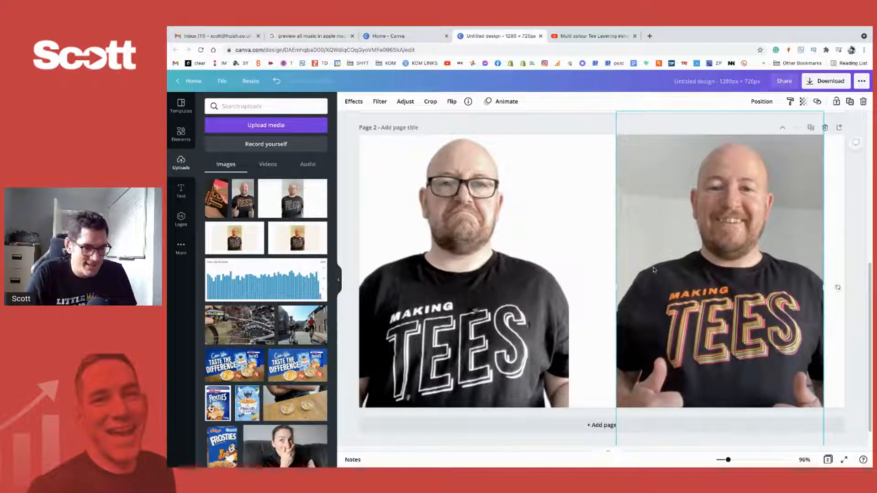
- Shrink the thumbs-up photo to fit within the page height and position it to the right of the frowning man
drag(819, 142, 702, 216)
drag(663, 260, 724, 192)
drag(776, 135, 751, 172)
drag(706, 246, 701, 205)
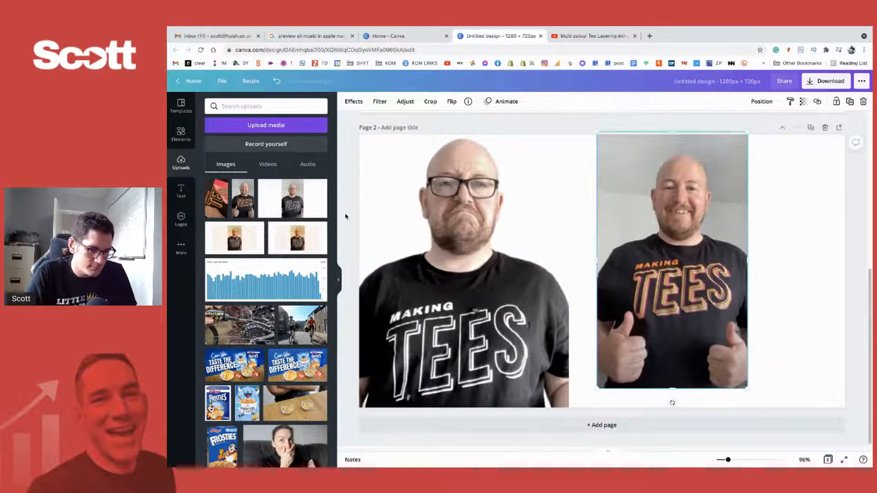
drag(630, 262, 667, 283)
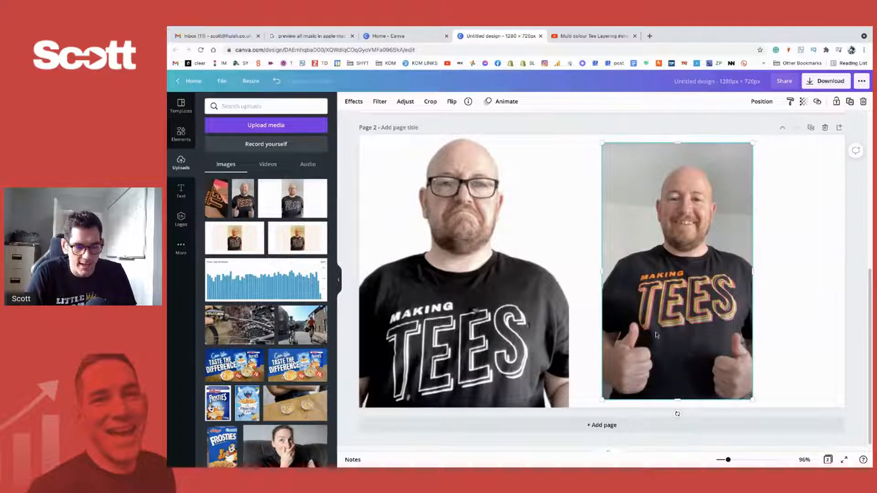
drag(678, 399, 681, 401)
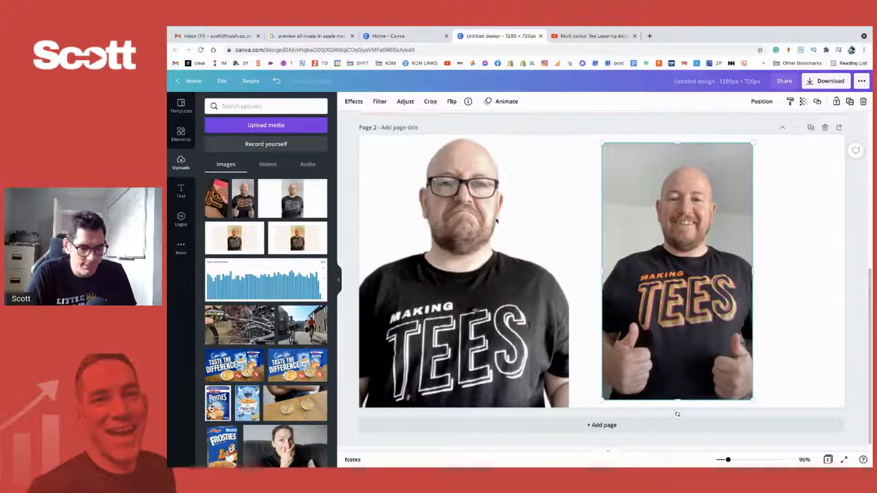
- Remove the thumbs-up photo's background and enlarge the cut-out until the smiling man's head matches the frowning man's
click(354, 102)
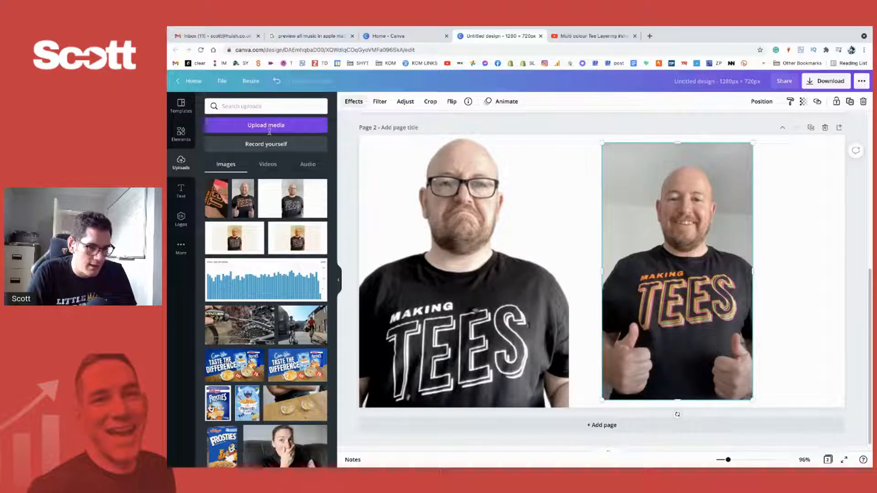
click(256, 153)
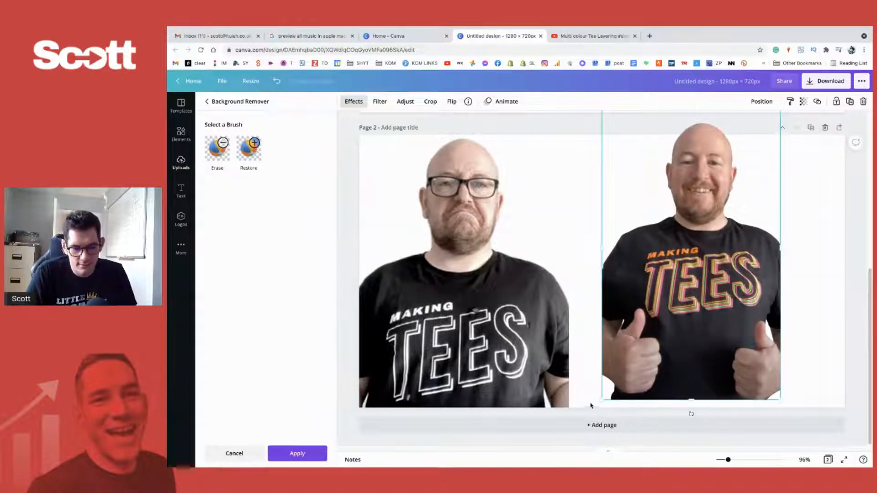
drag(602, 400, 499, 425)
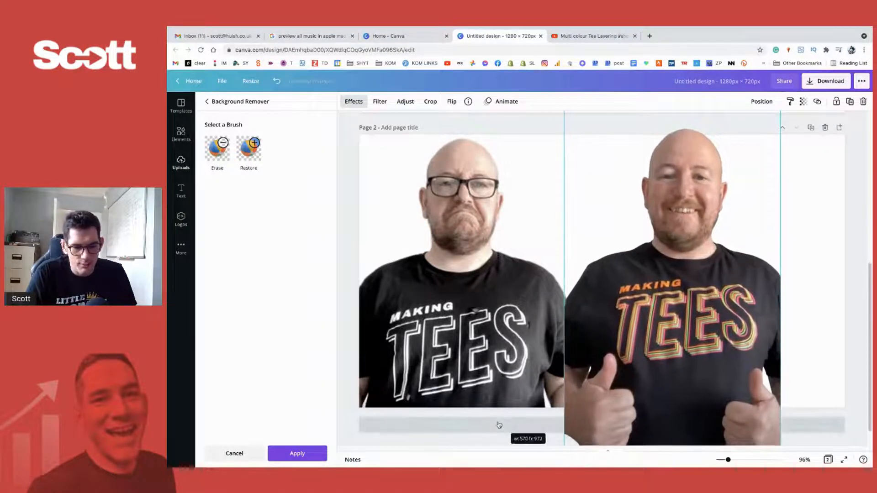
mouse_move(677, 377)
mouse_down()
mouse_move(714, 377)
mouse_move(689, 385)
mouse_up()
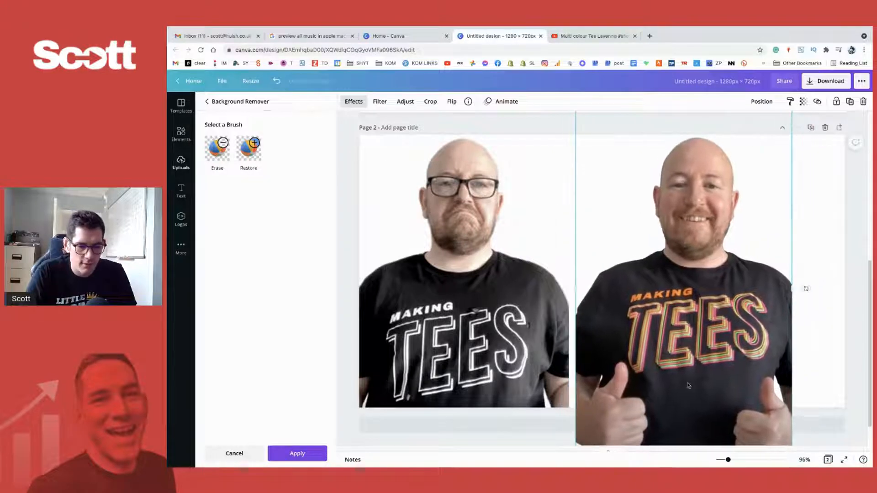
- Crop the smiling cut-out's overhang below and above page 2 and position it just inside the page's right edge
scroll(731, 379, down, 5)
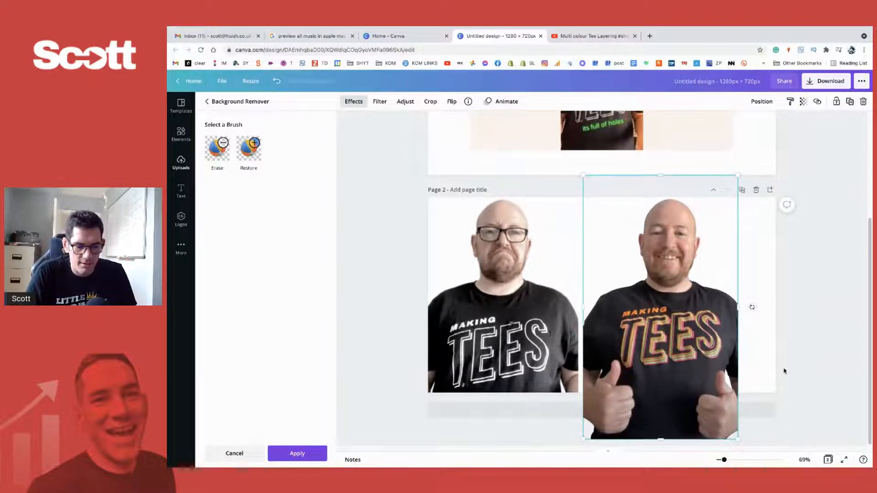
click(820, 336)
drag(657, 338, 695, 346)
scroll(690, 351, down, 1)
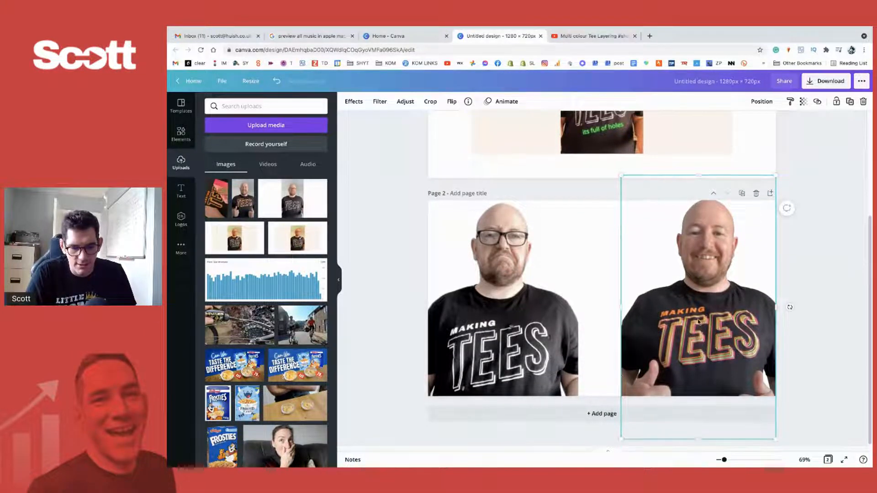
drag(700, 438, 705, 407)
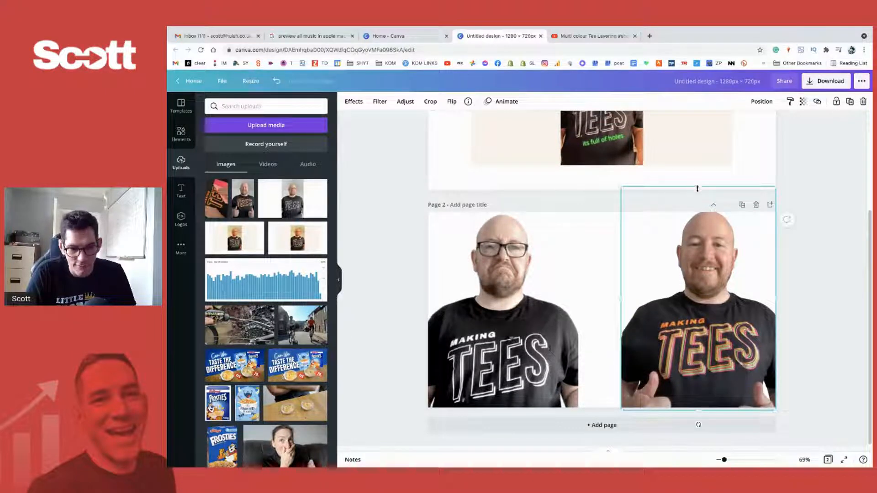
drag(698, 189, 697, 209)
drag(703, 273, 684, 277)
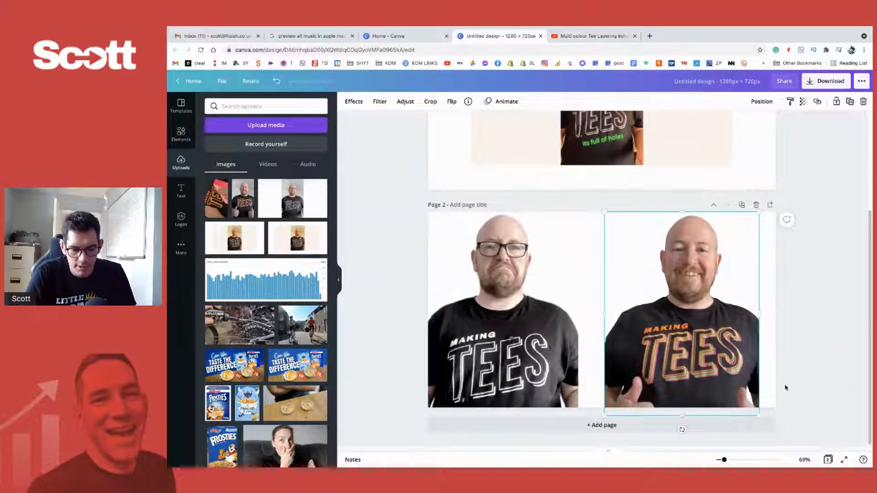
- Resize the smiling cut-out slightly larger and align it flush with page 2's right edge
mouse_move(735, 372)
mouse_down()
mouse_move(748, 371)
mouse_move(737, 368)
mouse_up()
drag(618, 418, 597, 446)
drag(652, 344, 652, 338)
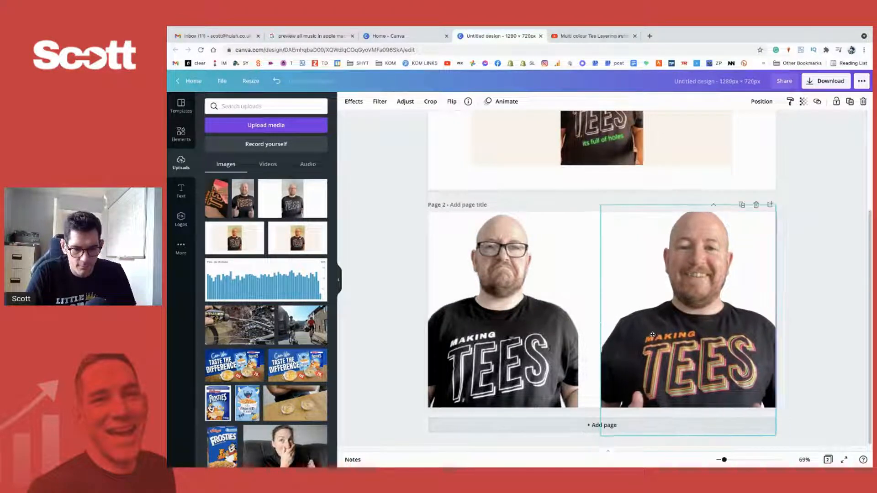
drag(601, 436, 615, 416)
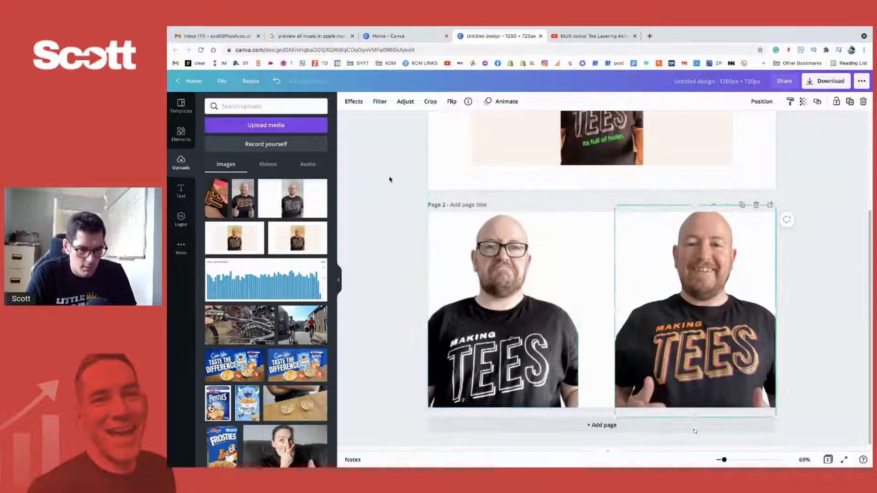
- Raise the smiling cut-out's contrast to 64 and its saturation to 41
click(379, 101)
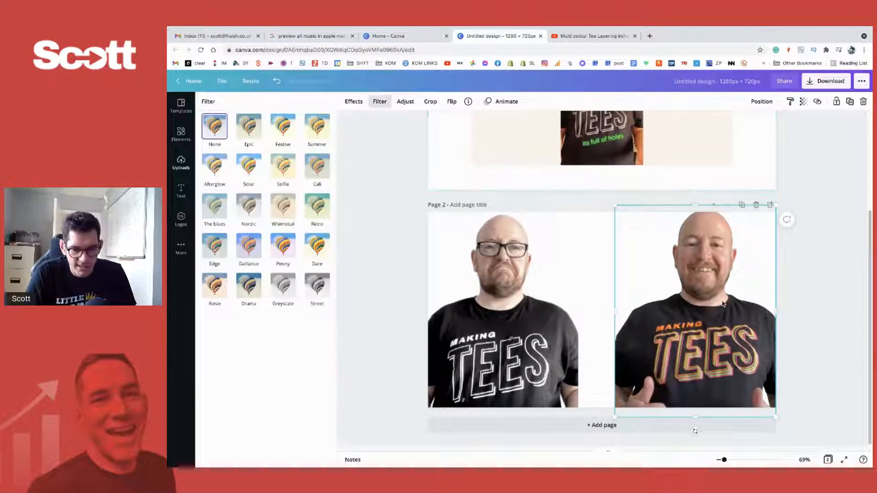
click(405, 102)
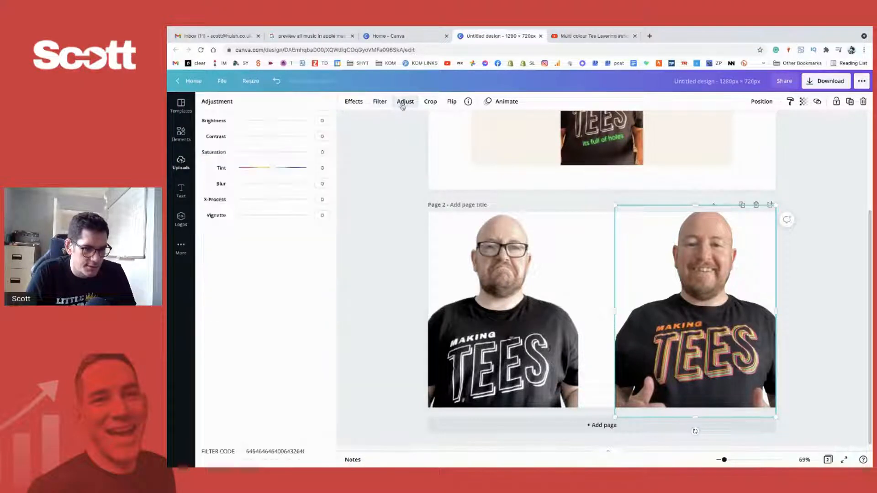
drag(273, 136, 290, 137)
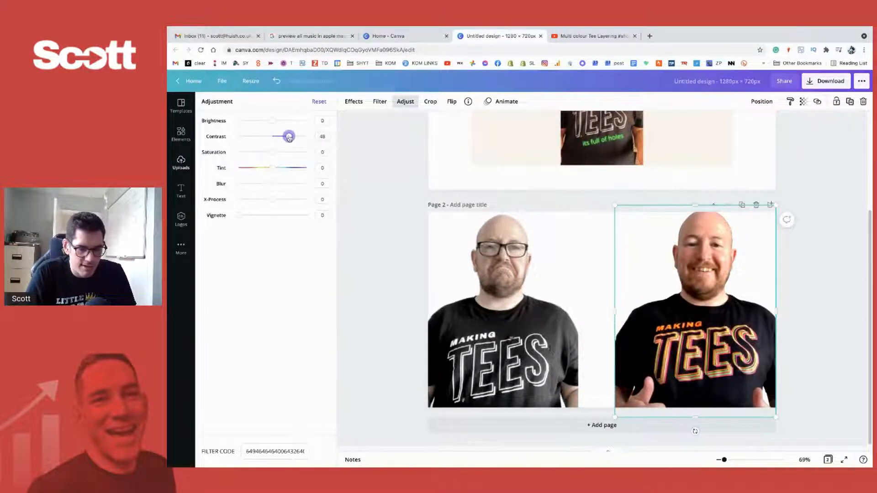
scroll(652, 264, up, 3)
scroll(644, 258, down, 2)
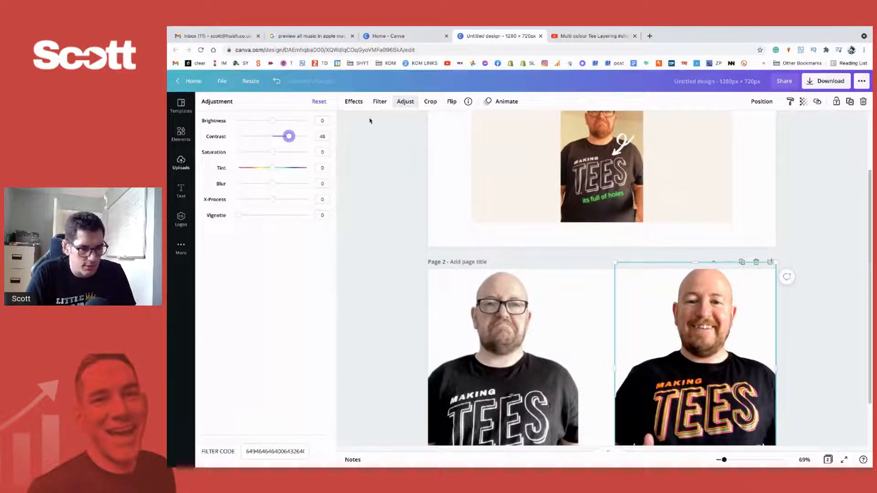
mouse_move(289, 136)
mouse_down()
mouse_move(299, 137)
mouse_move(268, 153)
mouse_move(287, 152)
mouse_up()
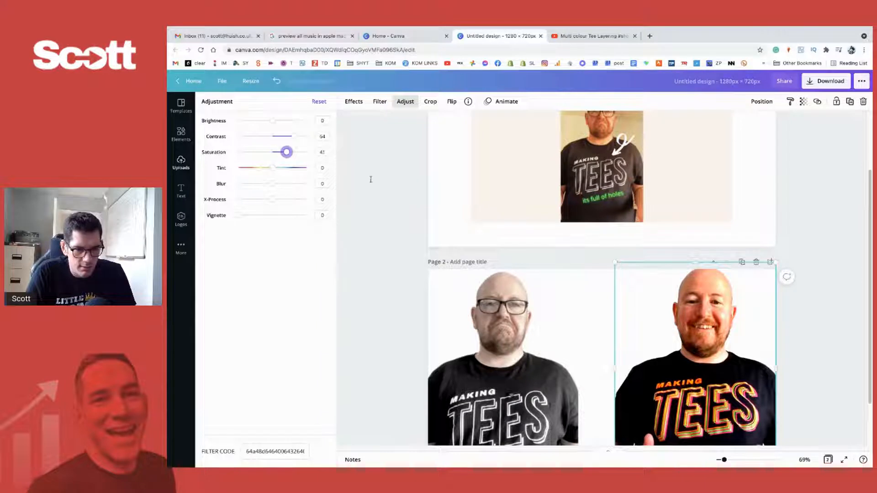
scroll(673, 319, up, 2)
scroll(672, 319, down, 4)
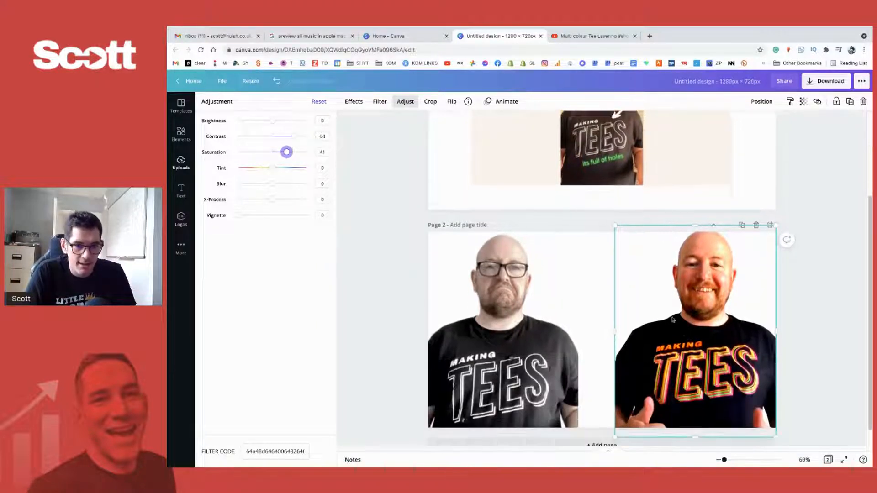
scroll(673, 320, down, 1)
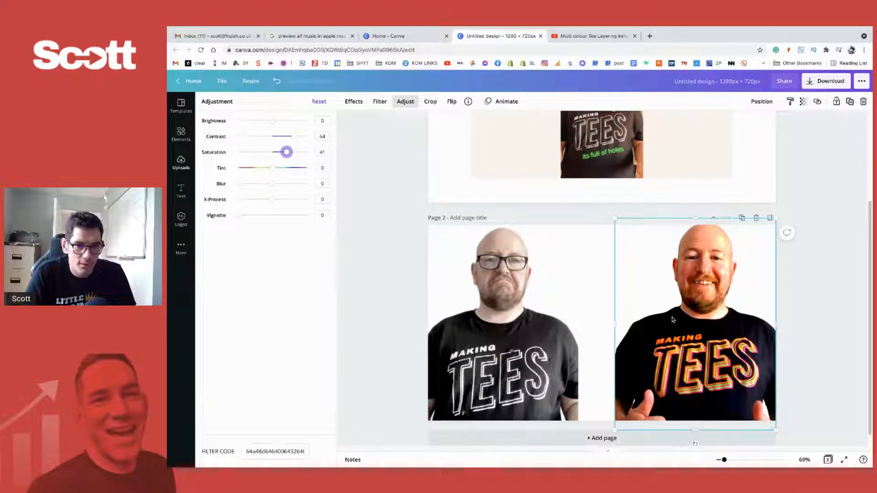
scroll(720, 311, down, 2)
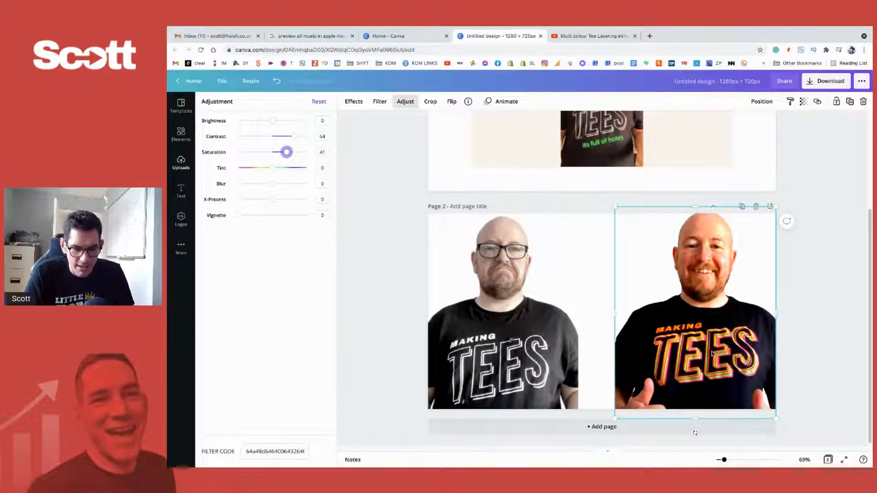
- Search the elements for "bullet holes" and place a single black bullet hole on the shirt in page 1's photo
scroll(711, 353, up, 1)
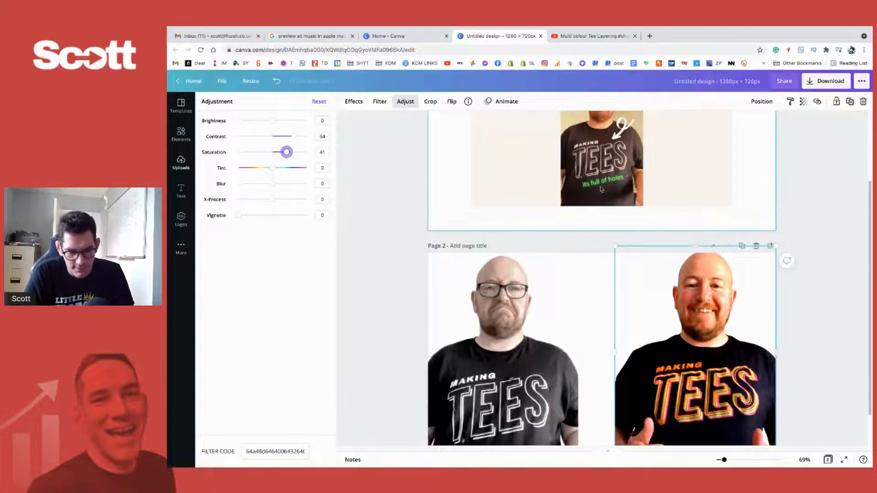
scroll(602, 187, up, 3)
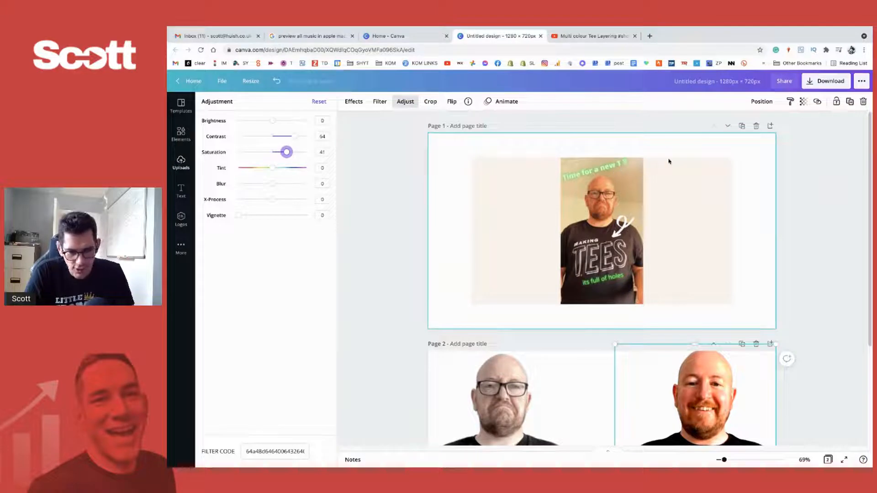
scroll(665, 218, down, 1)
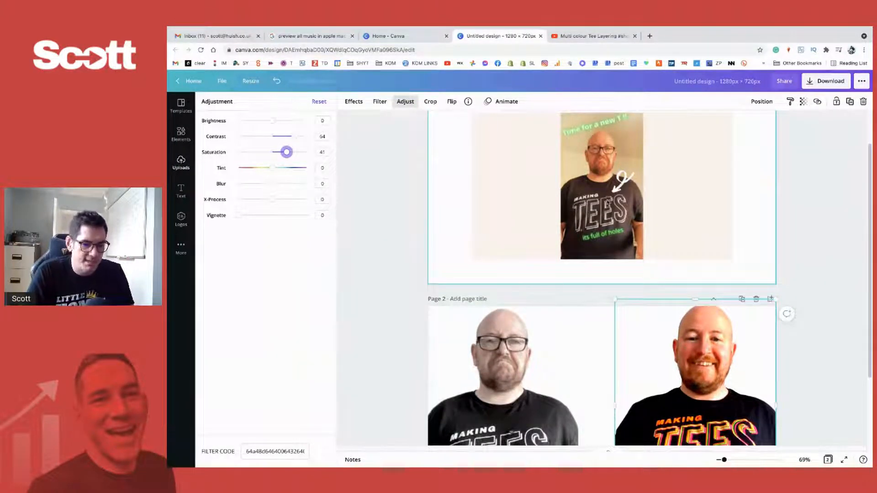
click(736, 260)
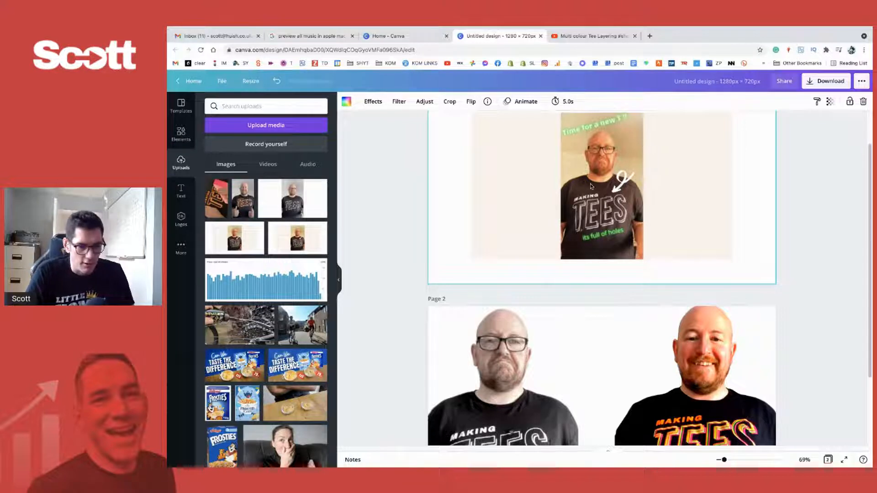
click(184, 141)
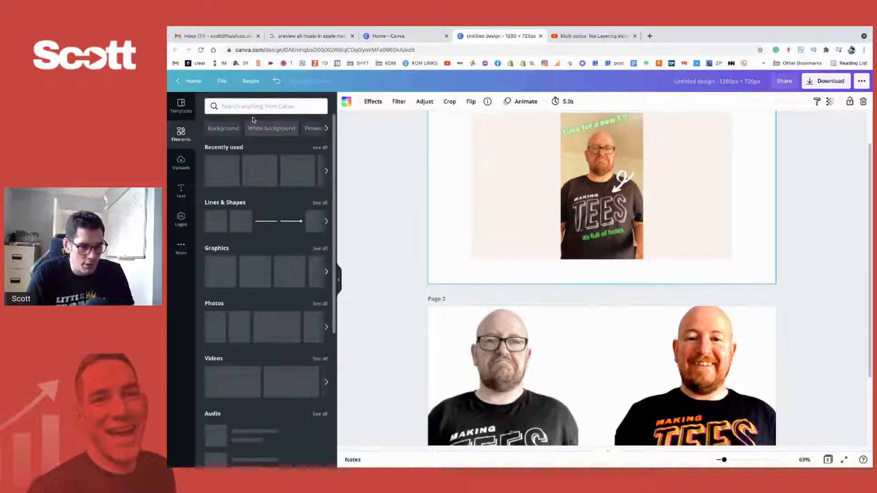
click(257, 108)
text(bullet)
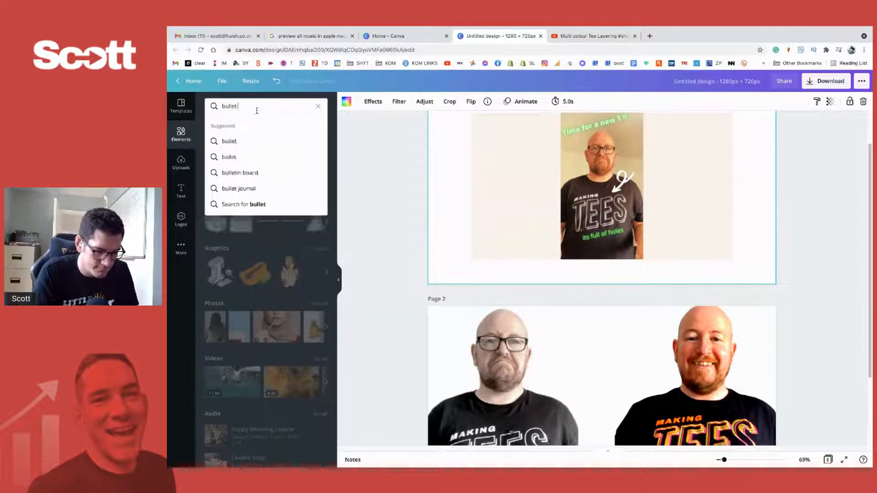
text( holes)
key(Return)
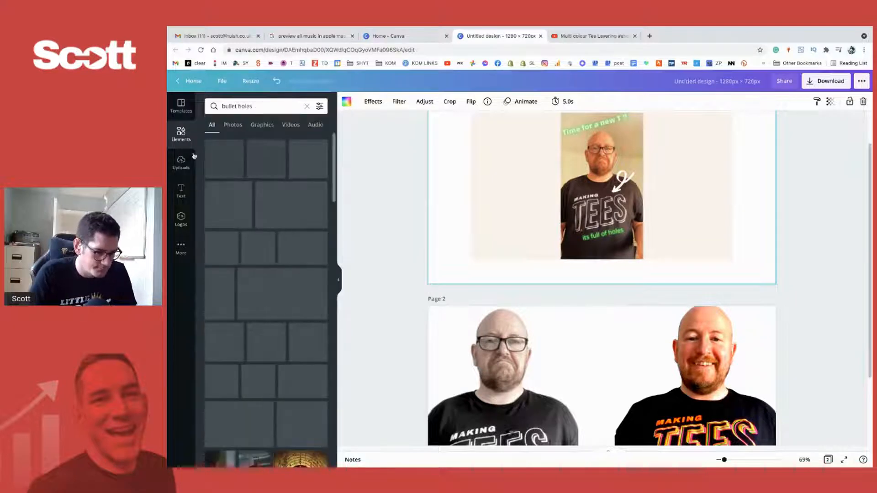
drag(240, 214, 621, 206)
scroll(694, 241, down, 1)
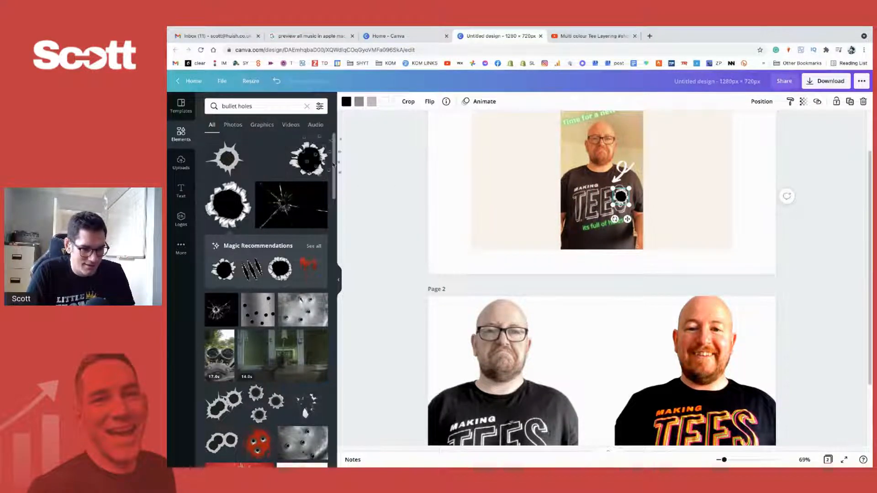
- Add the scattered bullet-holes graphic to page 1, shrink it beside the frowning man, and move the single hole to his other side
drag(274, 170, 552, 194)
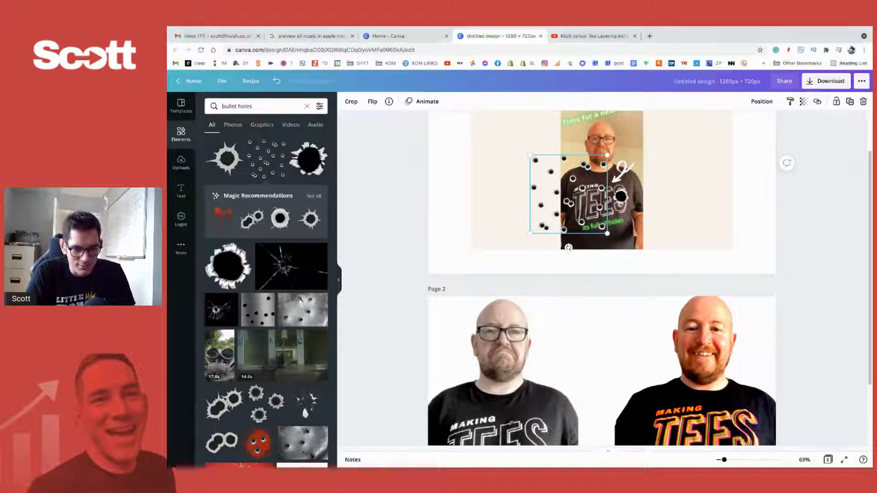
drag(569, 195, 602, 205)
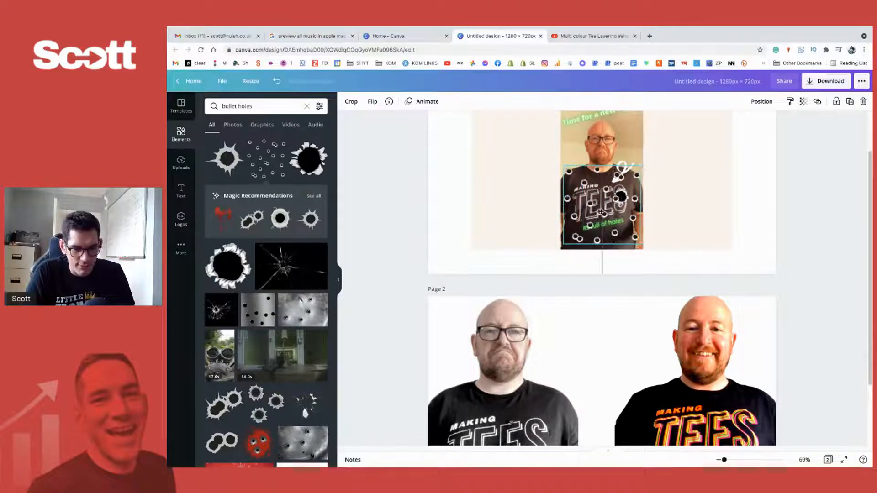
drag(639, 243, 525, 230)
scroll(634, 320, up, 1)
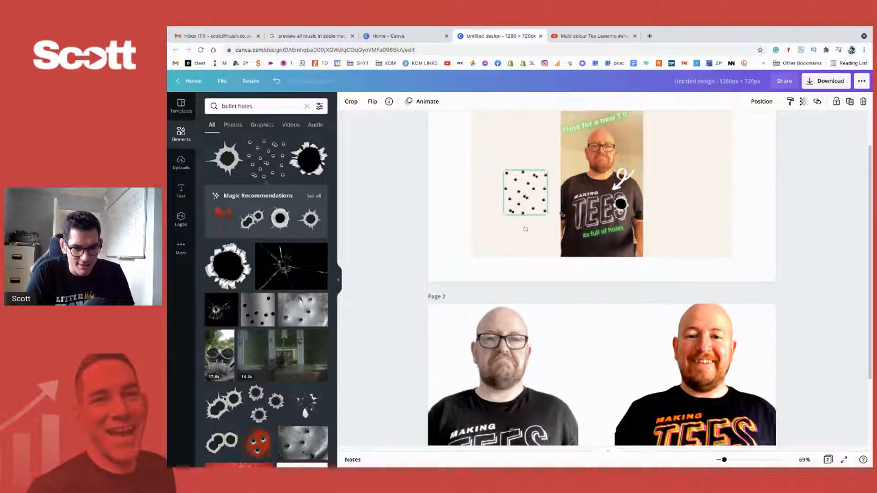
drag(620, 203, 676, 204)
- Try X-Process -100, Blur 78 and Brightness 14 on the smiling cut-out and reset all its adjustments
scroll(649, 305, down, 3)
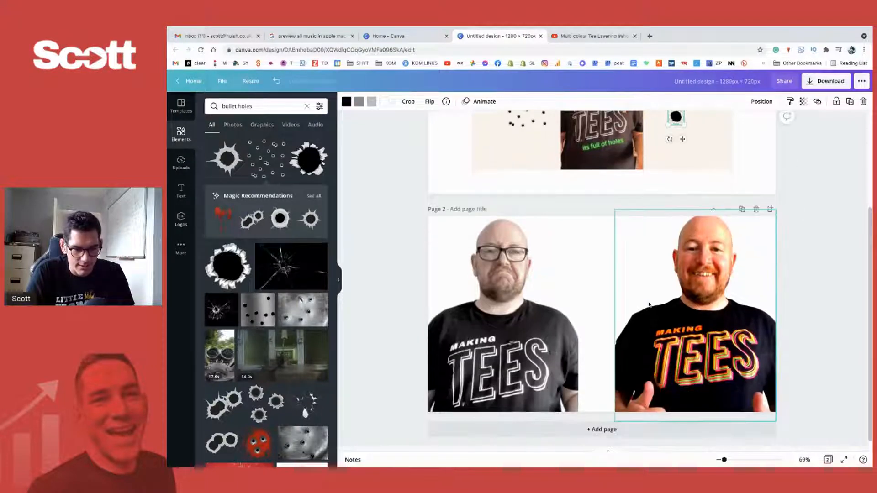
click(701, 359)
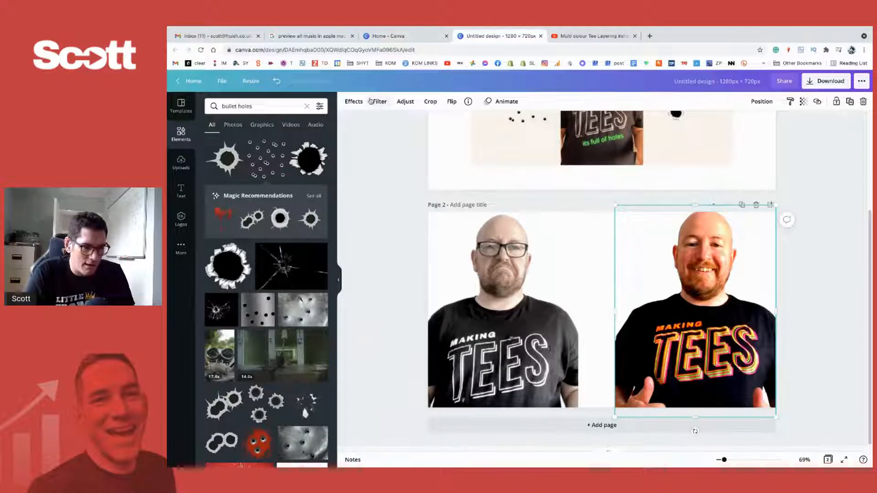
click(405, 101)
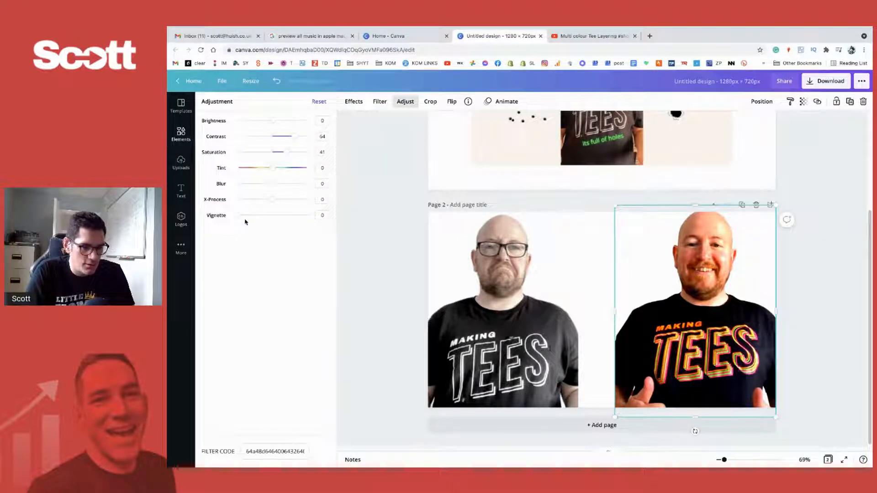
drag(272, 200, 298, 182)
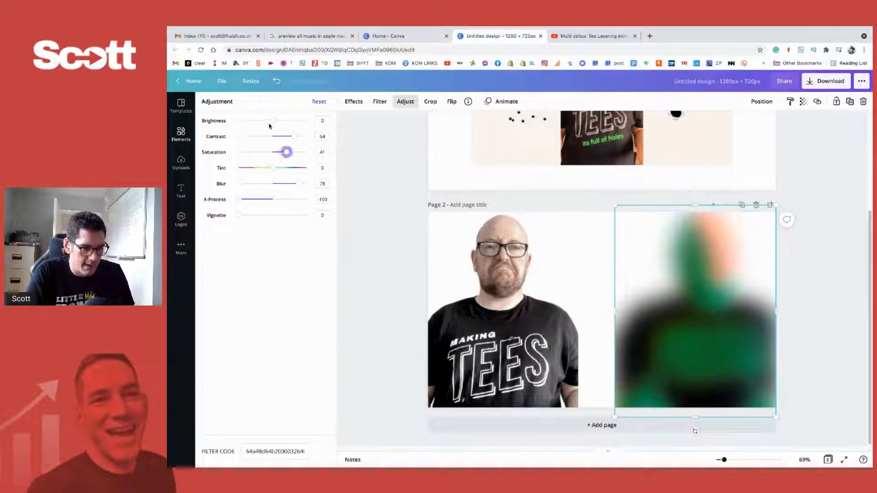
mouse_move(273, 121)
mouse_down()
mouse_move(259, 121)
mouse_move(277, 121)
mouse_up()
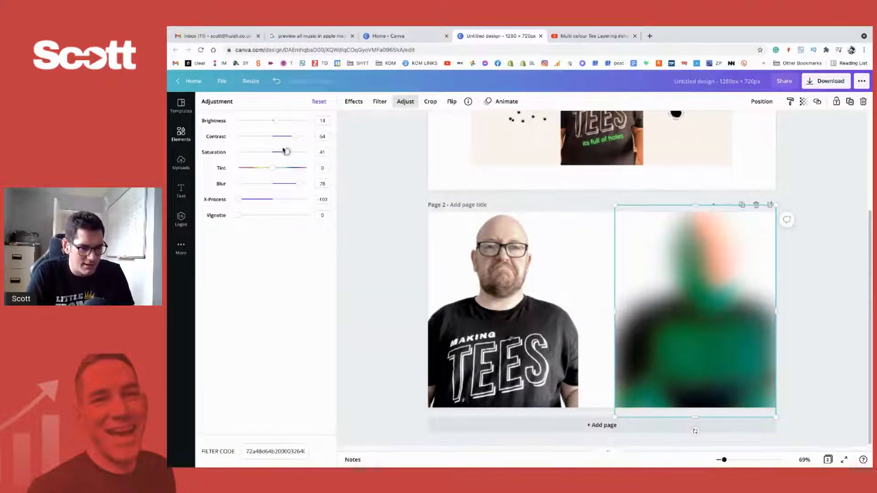
drag(285, 151, 331, 118)
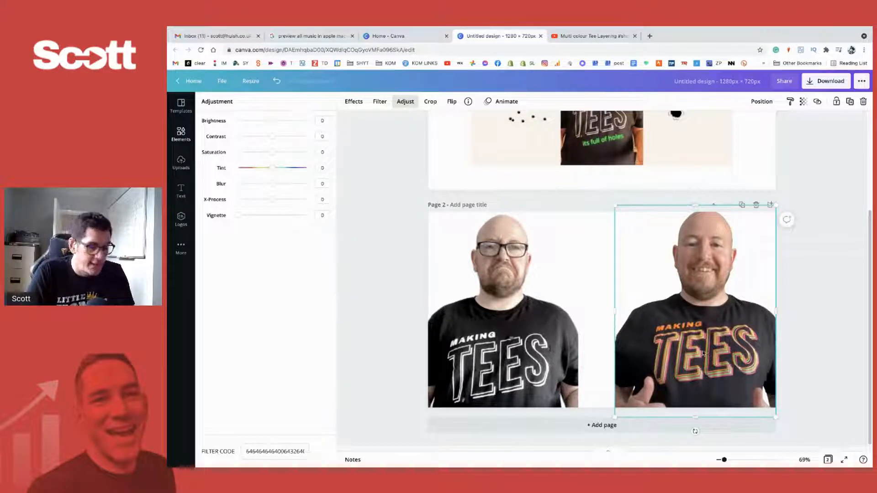
- Duplicate the smiling cut-out and place the copy in the middle of page 2, between the two men
drag(702, 353, 614, 349)
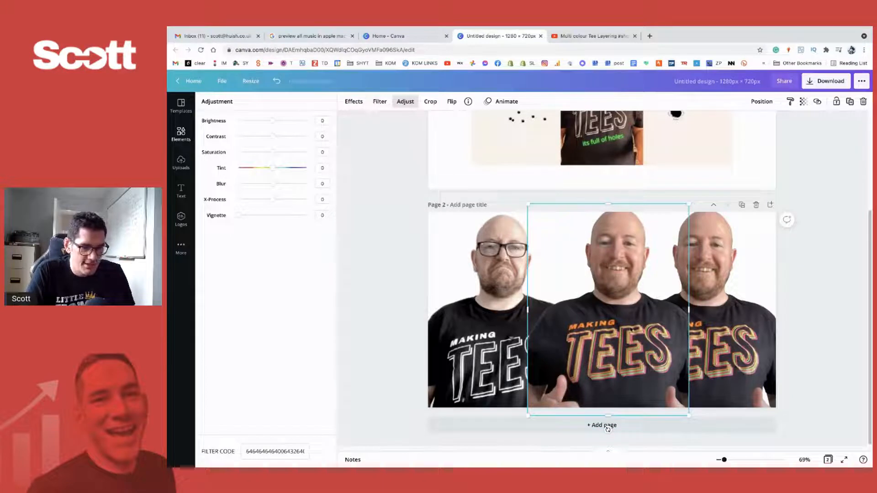
drag(608, 430, 597, 429)
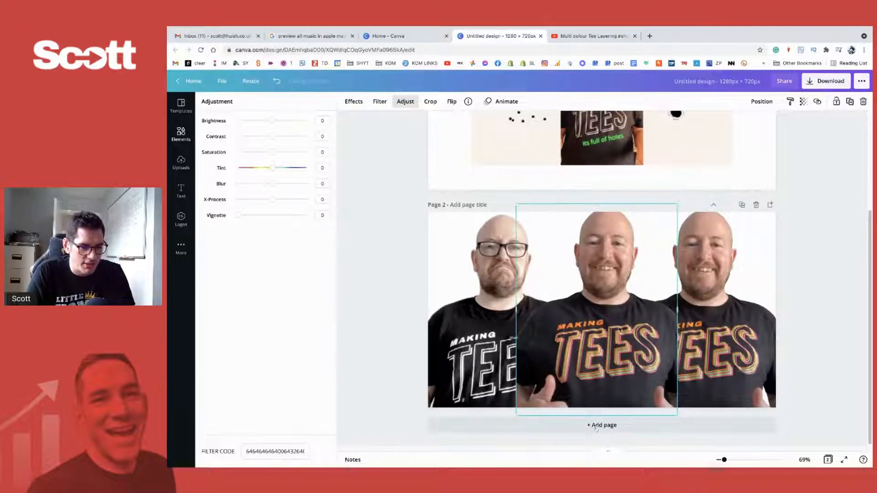
- Erase the head and most of both hands from the middle smiling cut-out using the Background Remover's Erase brush at size 68
click(354, 101)
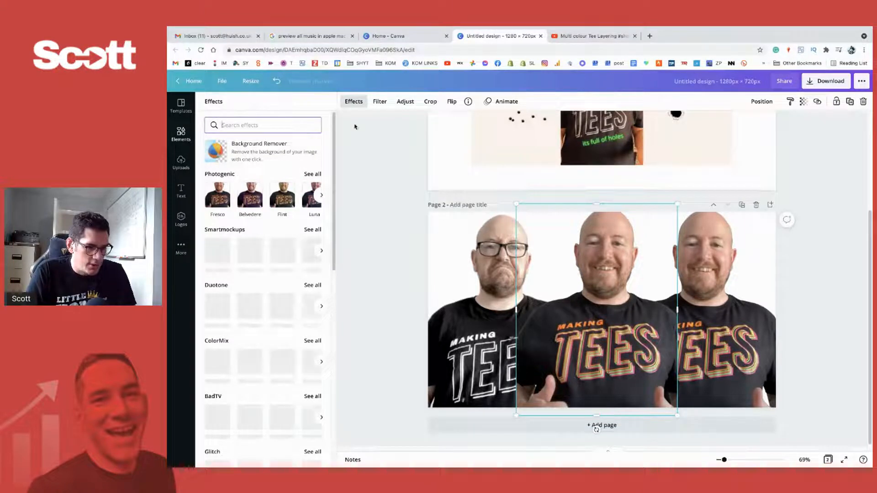
click(261, 144)
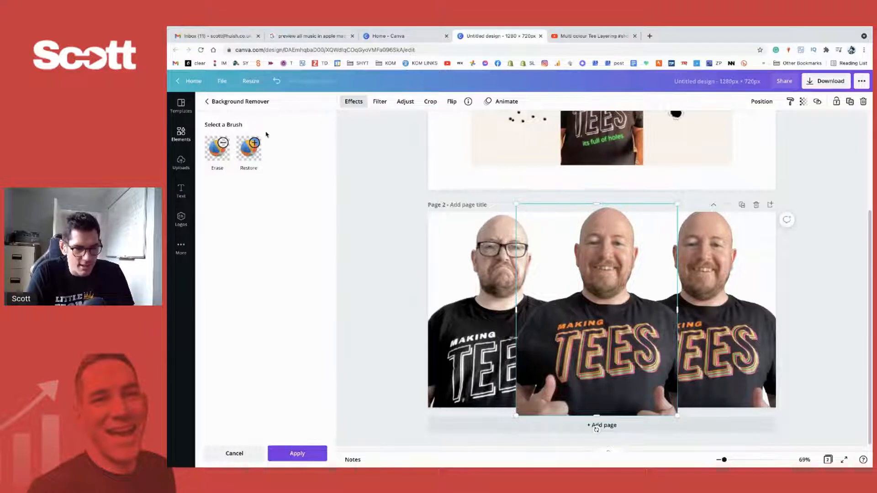
click(217, 147)
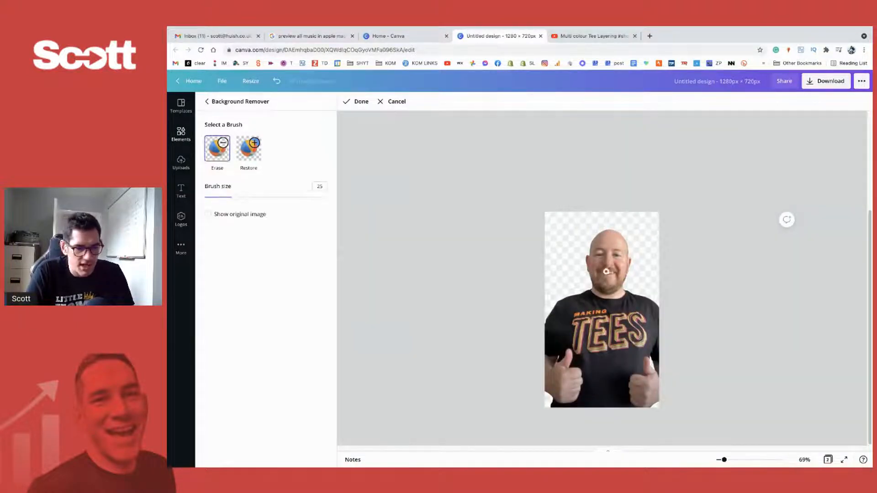
drag(232, 197, 288, 197)
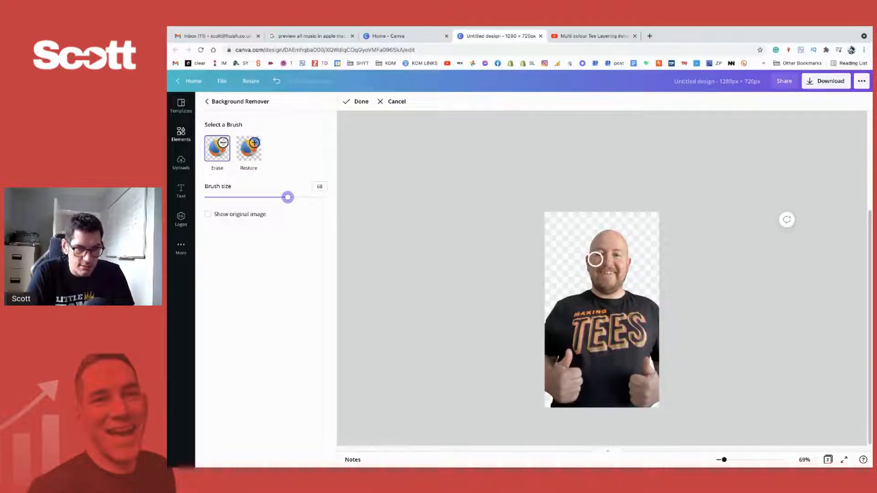
mouse_move(592, 274)
mouse_down()
mouse_move(575, 257)
mouse_move(612, 236)
mouse_move(595, 227)
mouse_move(613, 262)
mouse_move(626, 253)
mouse_move(624, 270)
mouse_move(595, 273)
mouse_move(620, 285)
mouse_up()
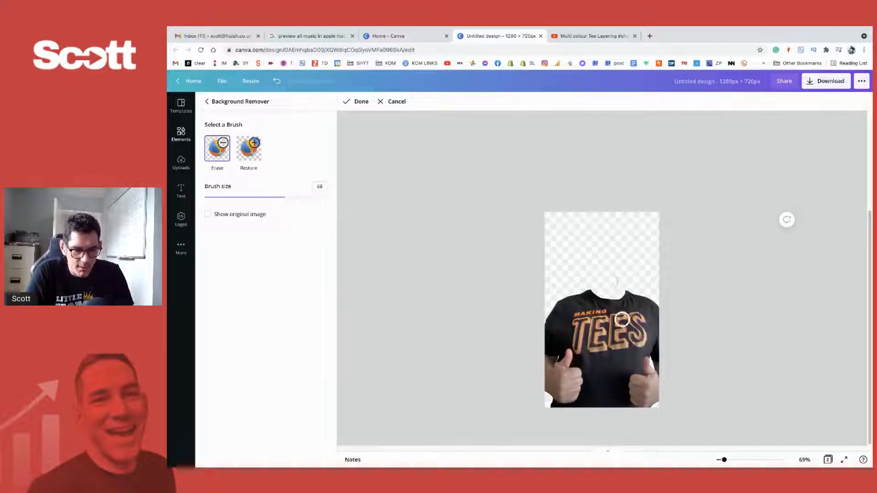
mouse_move(664, 395)
mouse_down()
mouse_move(638, 399)
mouse_move(640, 389)
mouse_move(660, 381)
mouse_up()
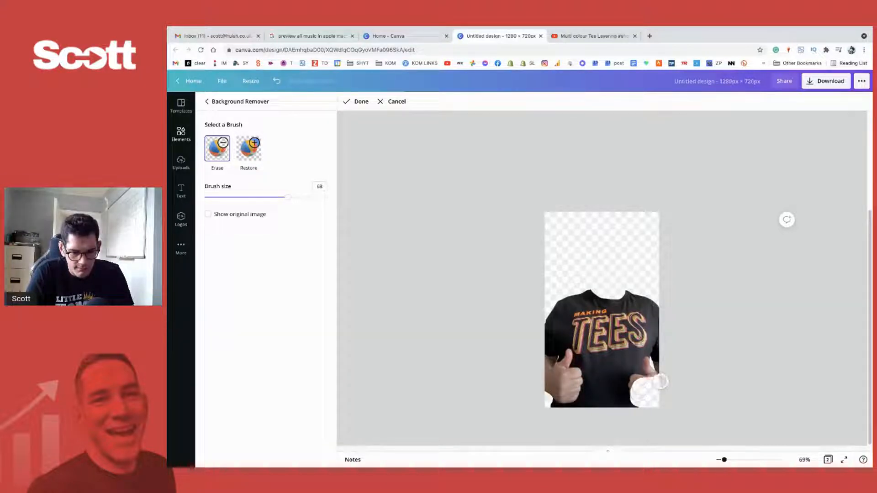
mouse_move(553, 387)
mouse_down()
mouse_move(569, 396)
mouse_move(571, 382)
mouse_move(539, 362)
mouse_up()
- Erase the remaining thumb, fingers and forearm below the T of the shirt's lettering with the brush size at 26
drag(280, 194, 236, 197)
drag(730, 460, 738, 461)
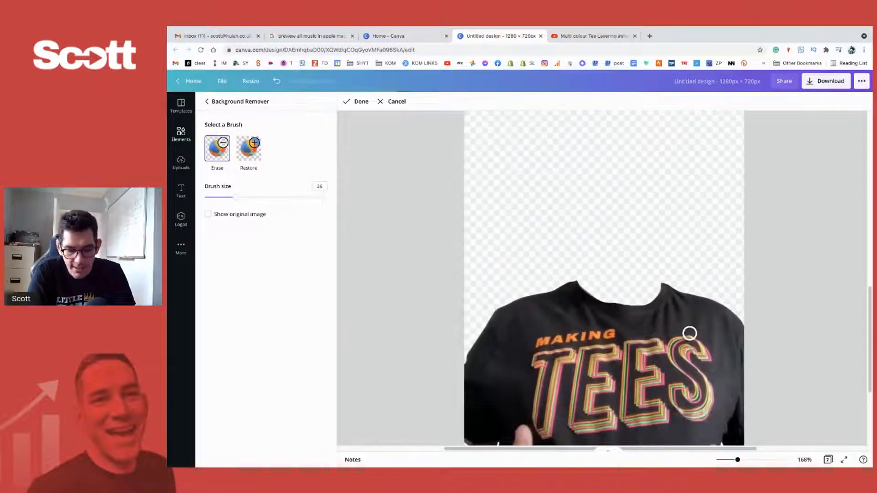
scroll(690, 320, down, 5)
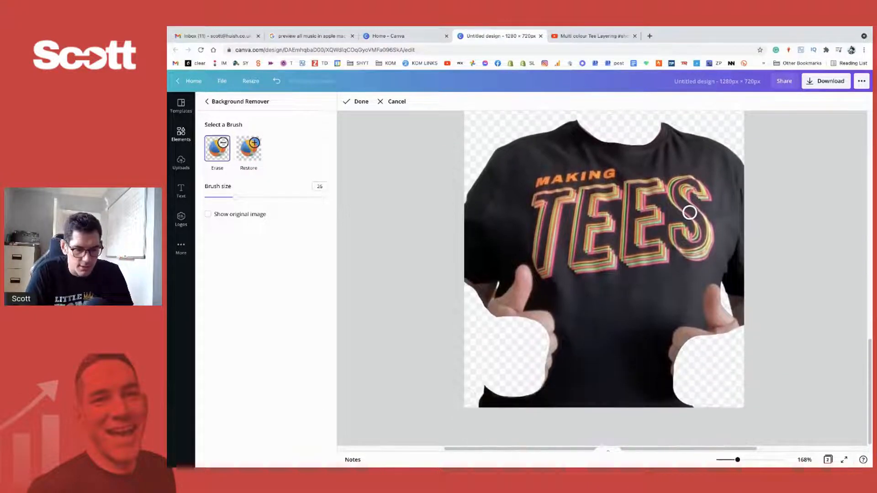
mouse_move(513, 307)
mouse_down()
mouse_move(479, 315)
mouse_move(502, 306)
mouse_move(523, 273)
mouse_move(509, 315)
mouse_move(546, 322)
mouse_move(542, 377)
mouse_up()
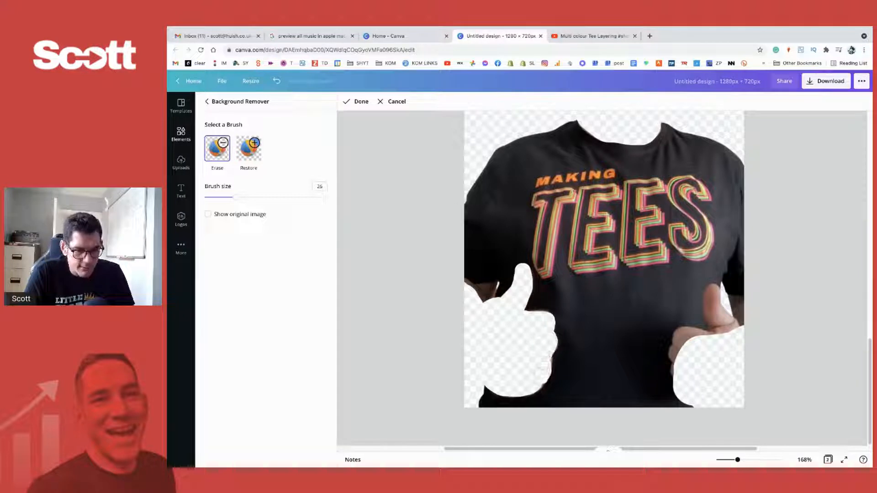
mouse_move(487, 307)
mouse_down()
mouse_move(491, 287)
mouse_move(465, 284)
mouse_move(484, 299)
mouse_move(487, 287)
mouse_move(461, 281)
mouse_up()
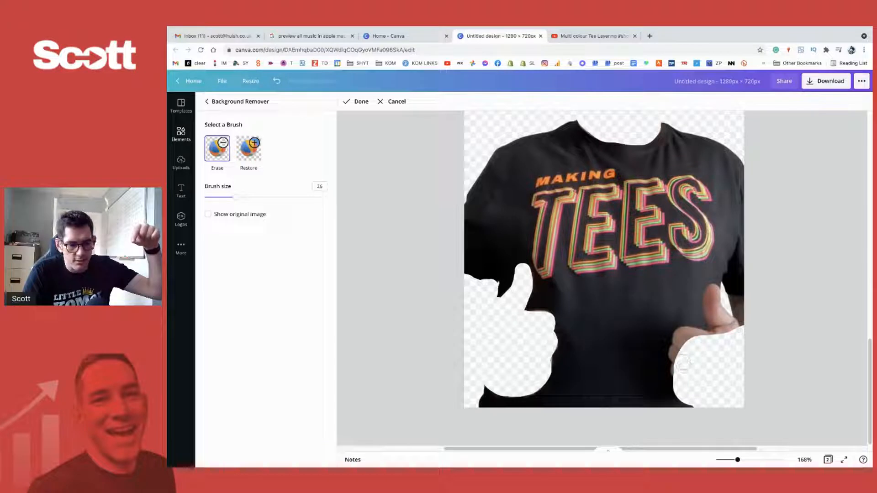
- Try erasing the other hand and scribbling over the TEES lettering, and undo the lettering strokes and the last hand strokes
drag(682, 365, 673, 354)
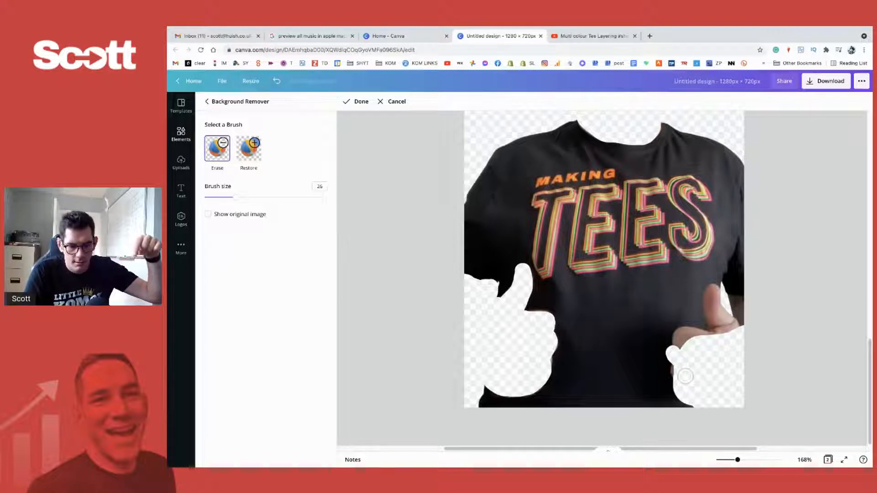
mouse_move(685, 376)
mouse_down()
mouse_move(678, 371)
mouse_move(681, 378)
mouse_move(683, 333)
mouse_move(718, 338)
mouse_move(708, 292)
mouse_move(740, 329)
mouse_up()
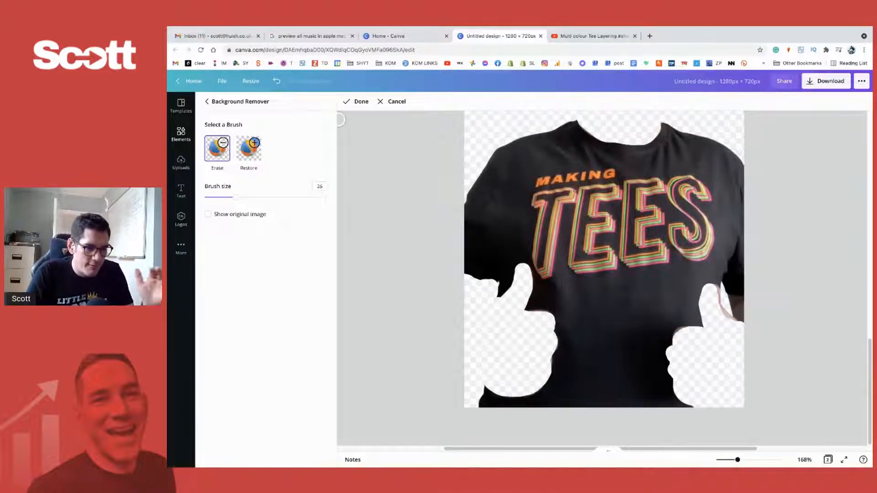
mouse_move(540, 204)
mouse_down()
mouse_move(567, 200)
mouse_move(549, 204)
mouse_move(542, 262)
mouse_move(625, 264)
mouse_move(573, 233)
mouse_move(602, 229)
mouse_move(585, 215)
mouse_move(626, 191)
mouse_move(651, 190)
mouse_move(635, 215)
mouse_move(663, 217)
mouse_move(695, 238)
mouse_move(792, 212)
mouse_up()
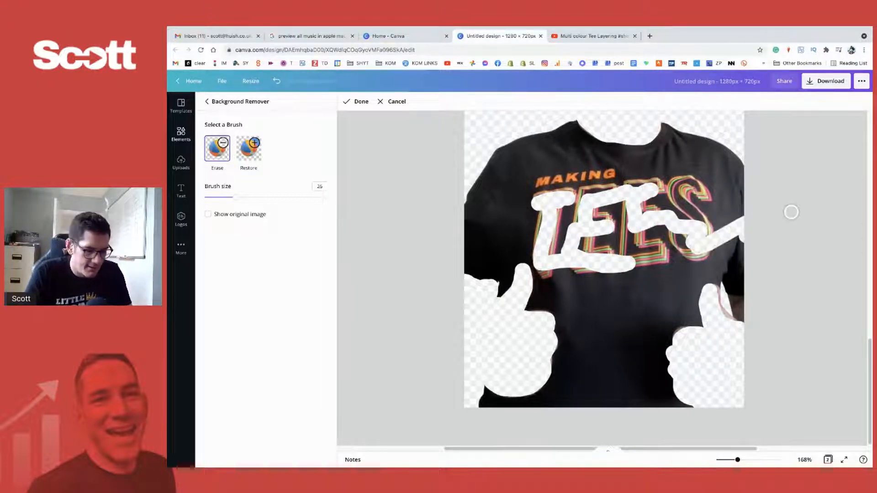
key(super+z)
key(super+z)
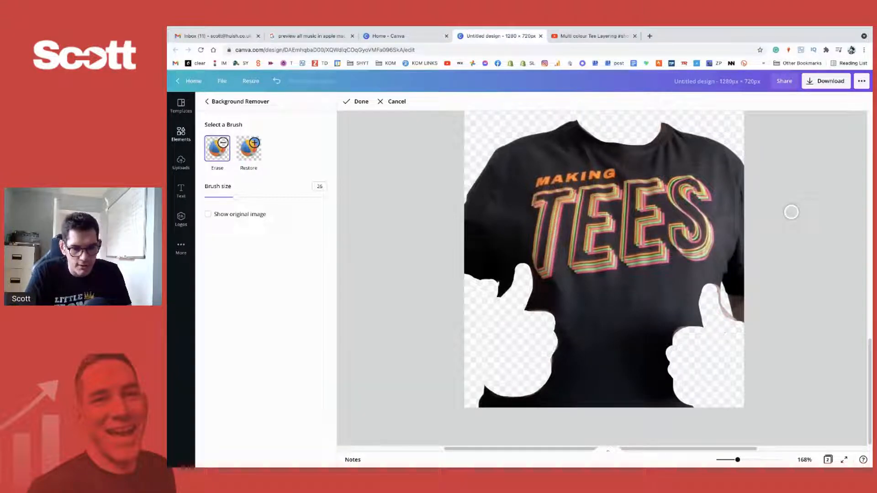
key(super+z)
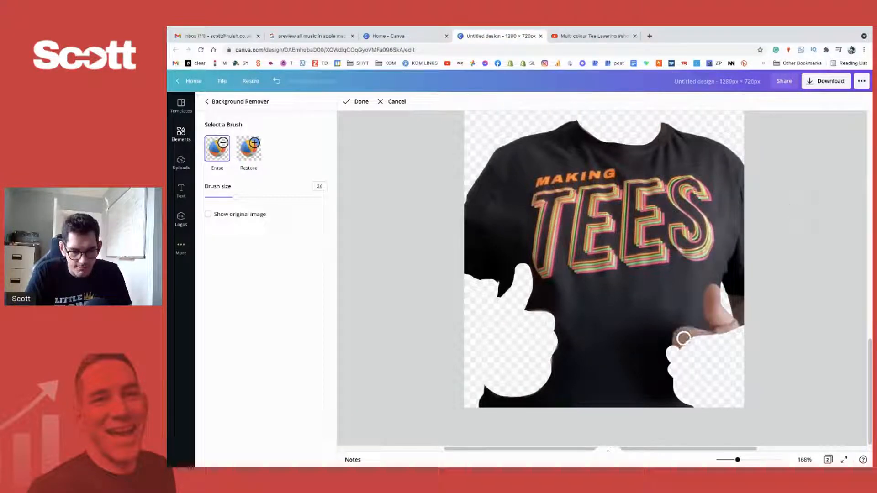
key(super+z)
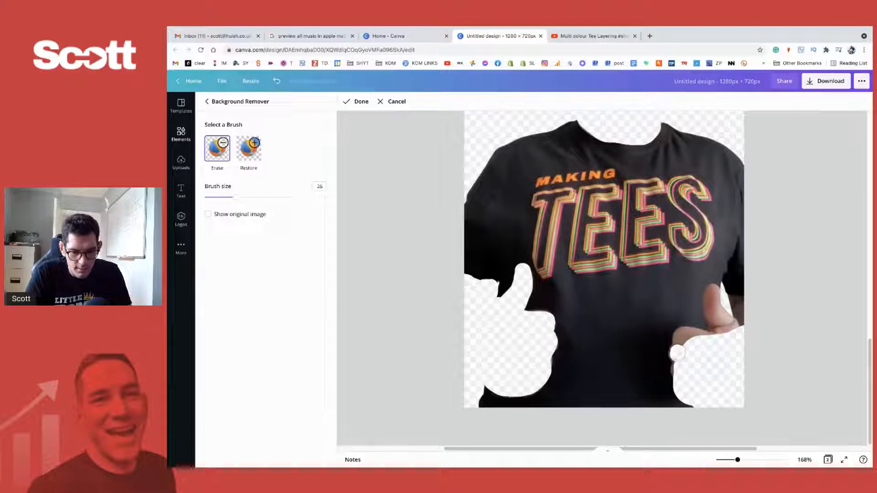
- Erase the thumb, fingers and forearm below the S of the shirt's lettering, undoing the stray first stroke
mouse_move(676, 353)
mouse_down()
mouse_move(689, 333)
mouse_move(724, 339)
mouse_move(711, 293)
mouse_move(708, 307)
mouse_move(712, 288)
mouse_move(716, 318)
mouse_move(747, 339)
mouse_up()
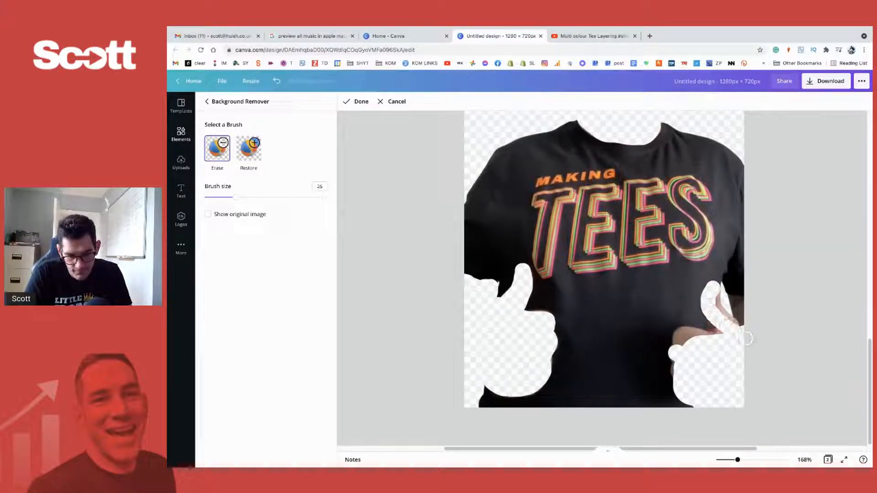
key(super+z)
mouse_move(714, 291)
mouse_down()
mouse_move(713, 319)
mouse_move(726, 332)
mouse_move(716, 298)
mouse_move(711, 307)
mouse_up()
mouse_move(721, 346)
mouse_down()
mouse_move(681, 336)
mouse_move(720, 343)
mouse_move(667, 356)
mouse_move(681, 356)
mouse_move(678, 367)
mouse_up()
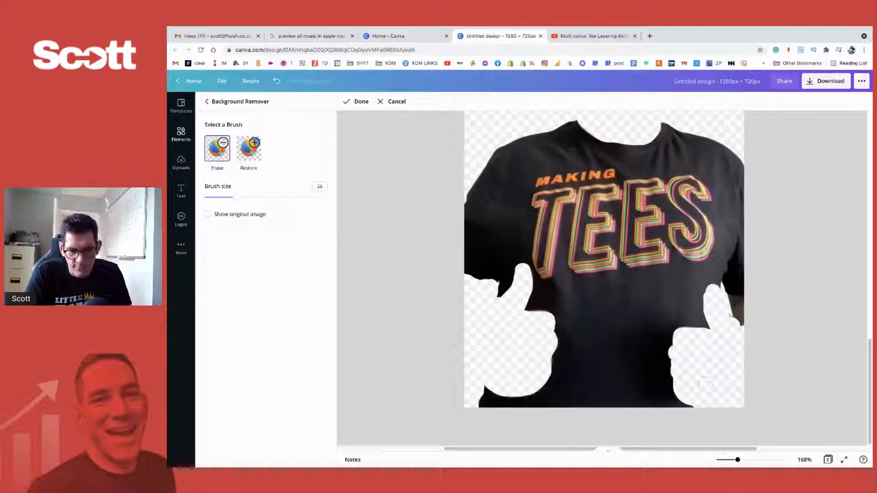
mouse_move(733, 336)
mouse_down()
mouse_move(731, 303)
mouse_move(741, 303)
mouse_move(741, 331)
mouse_up()
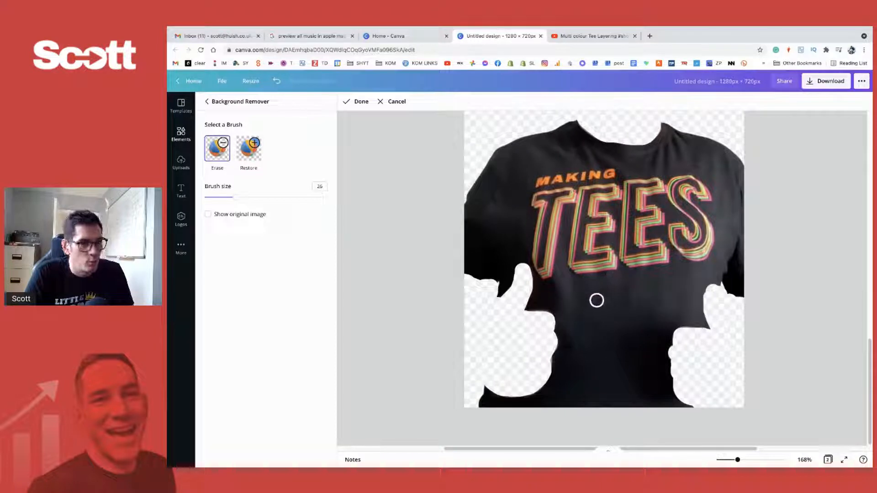
- Finish the erasing, move the isolated shirt over the original smiling man on page 2, and deselect it
click(356, 101)
scroll(556, 290, down, 3)
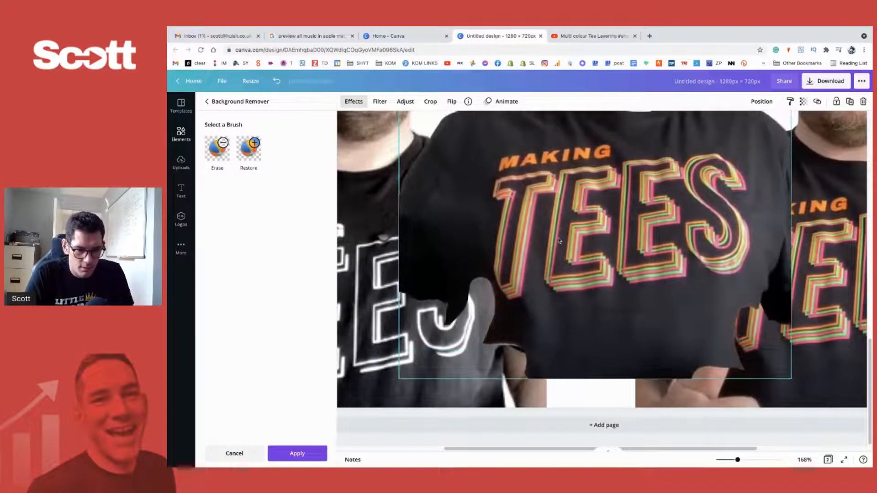
drag(739, 460, 722, 459)
scroll(634, 369, down, 2)
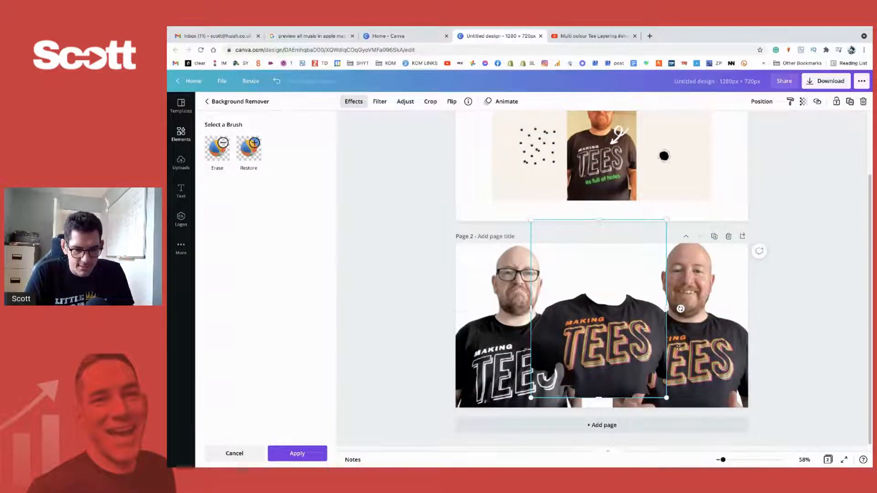
drag(679, 346, 702, 375)
click(800, 372)
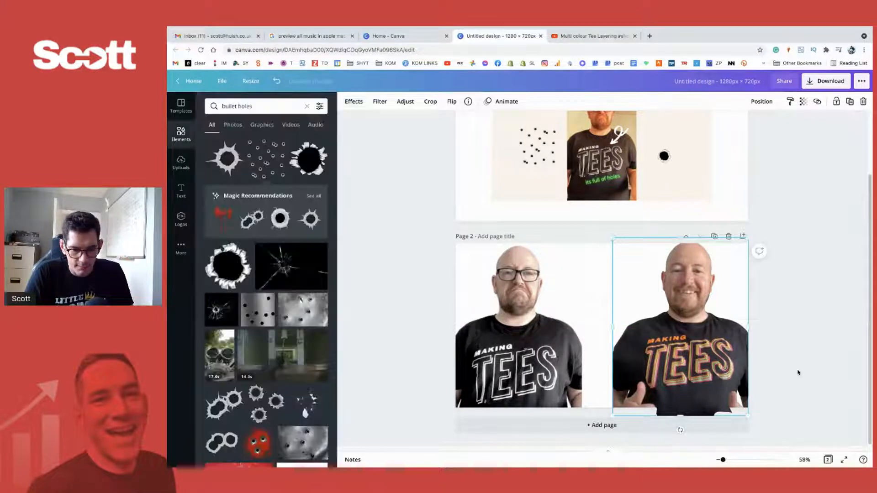
- Try repositioning the frowning man and the smiling cut-out on page 2, and undo both changes
drag(570, 302, 561, 301)
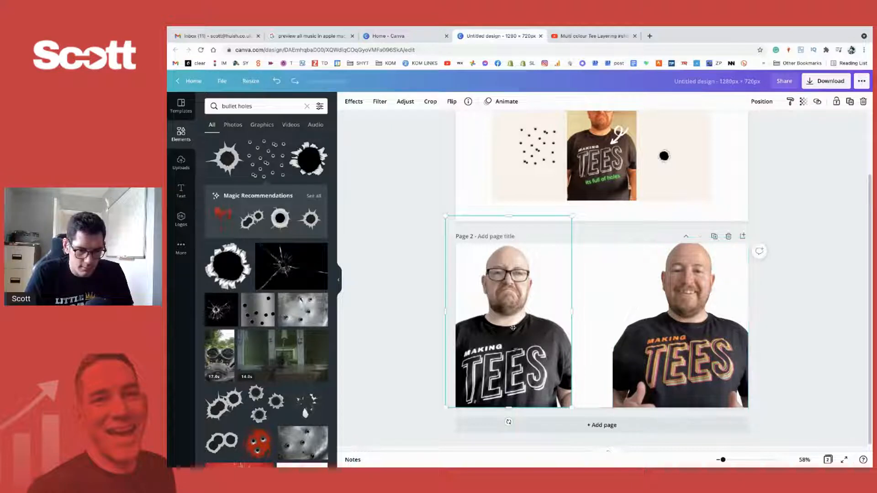
key(super+z)
click(652, 279)
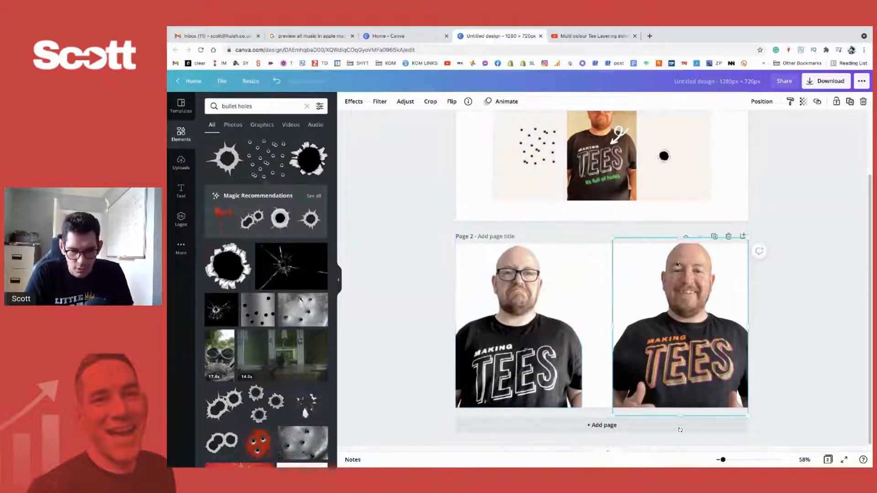
drag(678, 265, 616, 267)
key(super+z)
- Try moving the overlapping smiling cut-outs across towards the frowning man, and undo the moves
drag(698, 346, 594, 343)
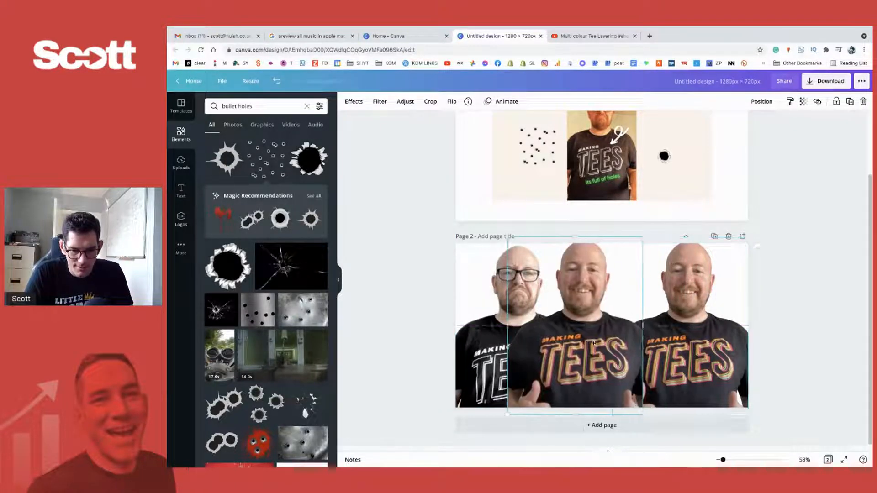
drag(711, 363, 578, 317)
key(super+z)
key(super+z)
- Try separating the smiling copy from the original beneath it, and undo back to the two men side by side
drag(609, 318, 588, 326)
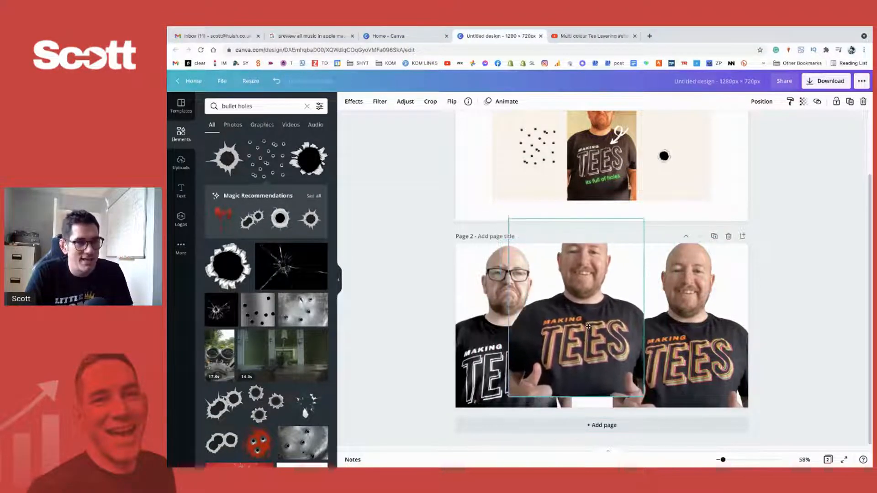
drag(701, 336, 720, 323)
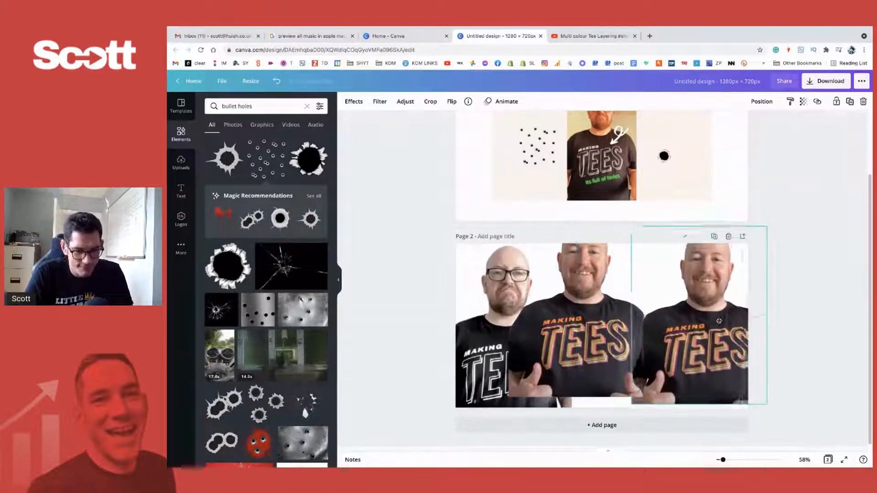
key(super+z)
key(super+z)
key(super+z)
key(super+z)
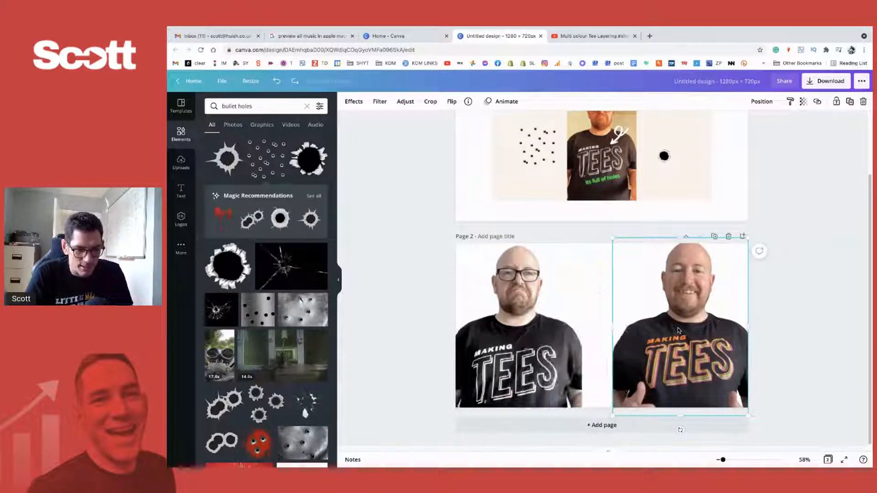
- Move the smiling copy off the original and over the frowning man, with the Background Remover opened for it
alt+drag(691, 343, 613, 342)
click(354, 101)
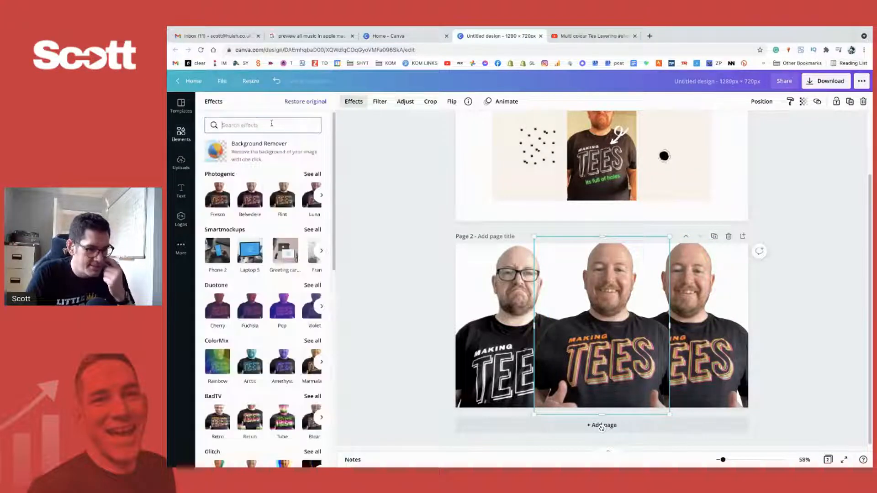
click(222, 140)
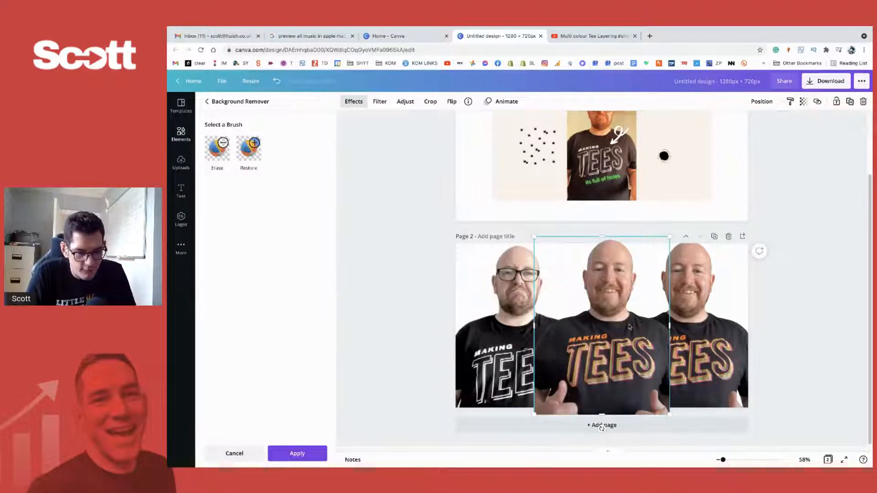
drag(630, 326, 624, 316)
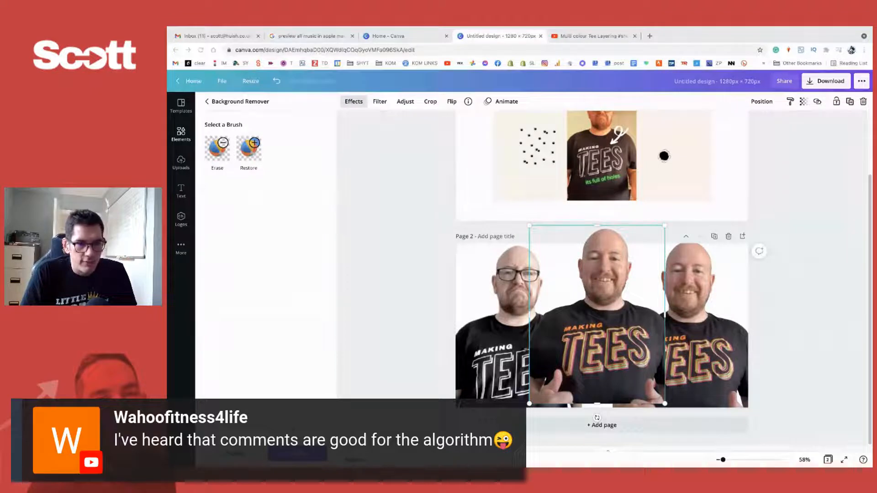
mouse_move(634, 454)
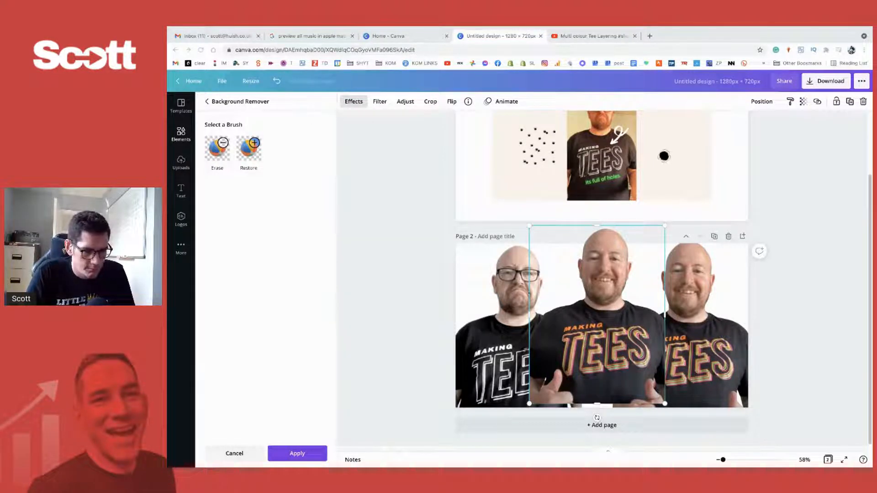
drag(616, 323, 566, 326)
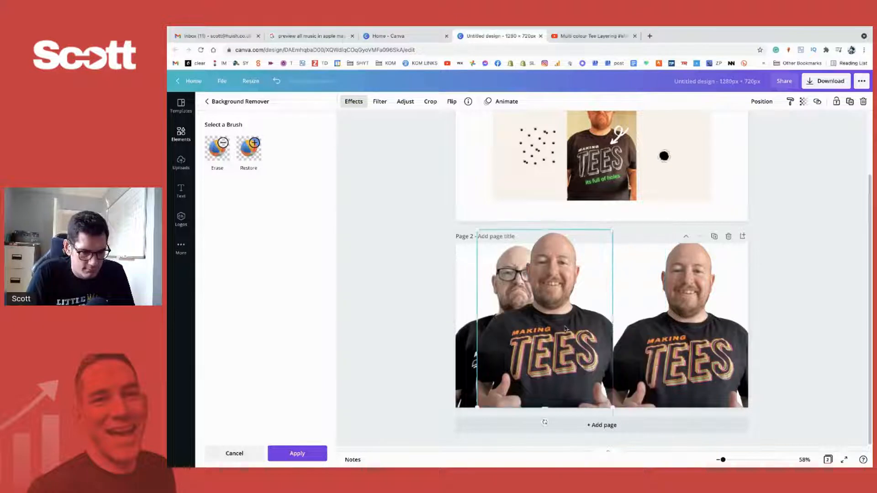
- Erase the head from the smiling copy with the Erase brush, enlarging the brush size to 72
click(223, 154)
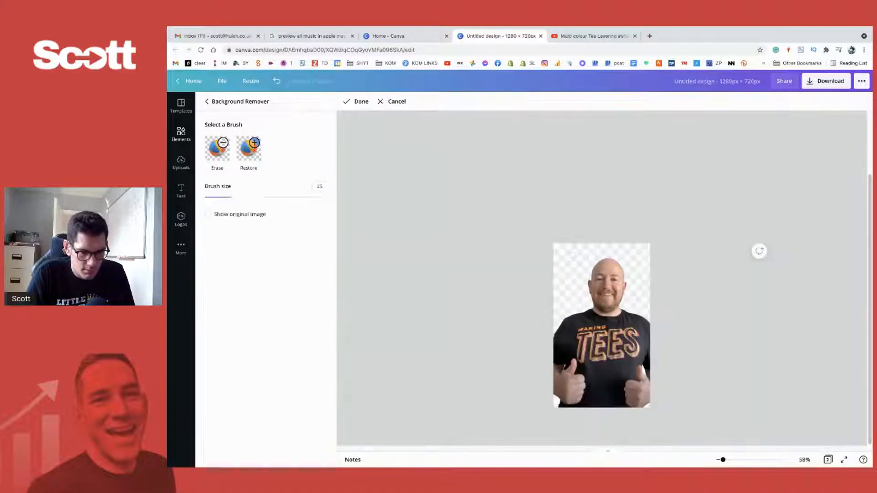
mouse_move(619, 295)
mouse_down()
mouse_move(623, 269)
mouse_move(593, 276)
mouse_up()
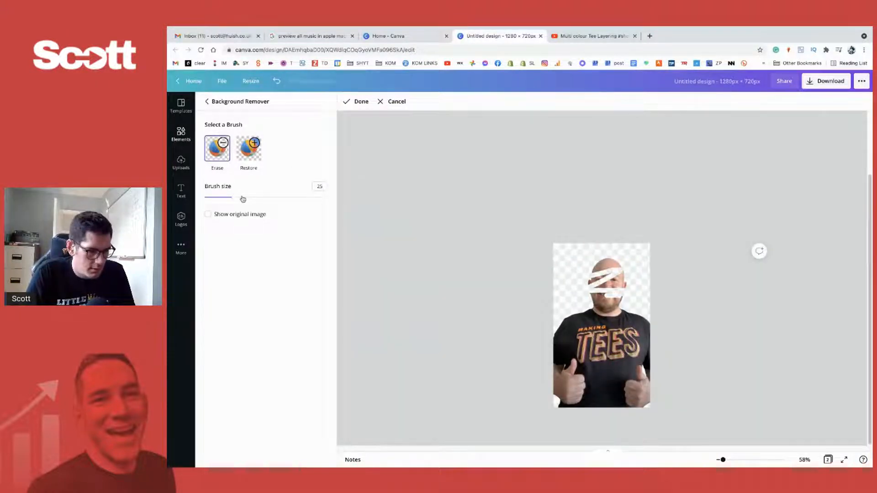
drag(233, 198, 293, 197)
mouse_move(593, 274)
mouse_down()
mouse_move(614, 255)
mouse_move(593, 278)
mouse_move(600, 305)
mouse_up()
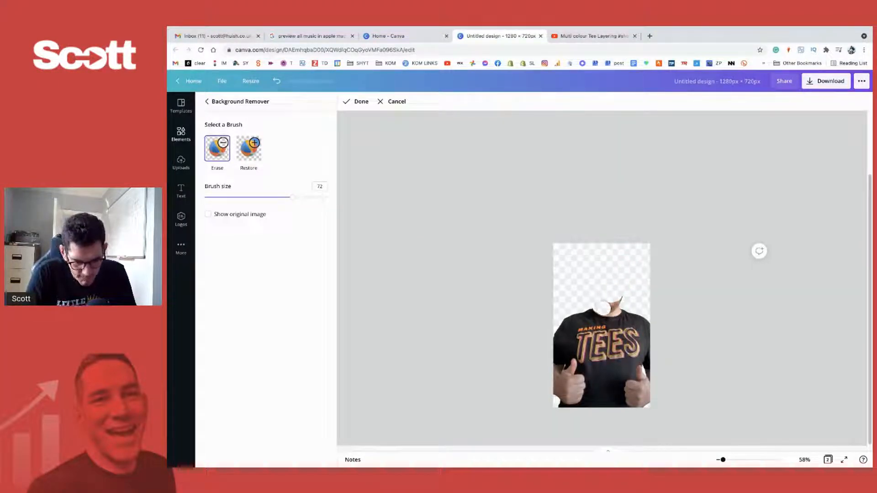
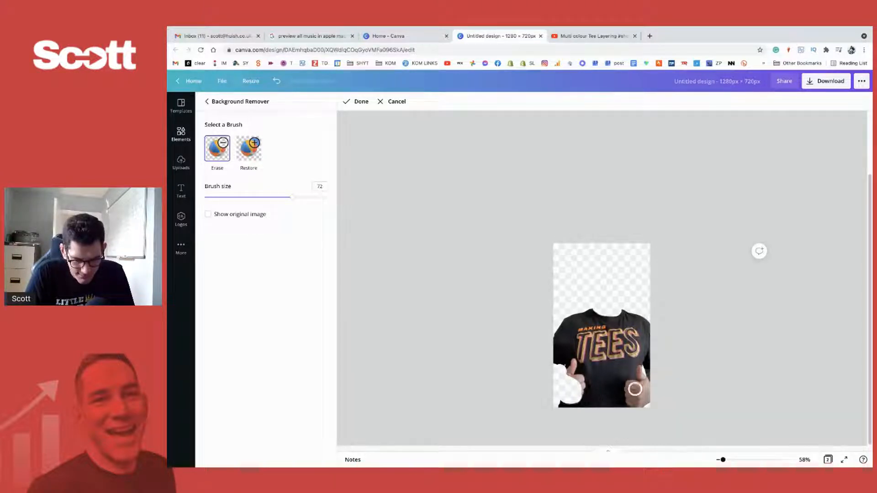
- Erase the other hand and the leftover skin along the neckline from the shirt cut-out, using the Erase brush at size 72
mouse_move(639, 390)
mouse_down()
mouse_move(648, 387)
mouse_move(639, 401)
mouse_move(633, 393)
mouse_up()
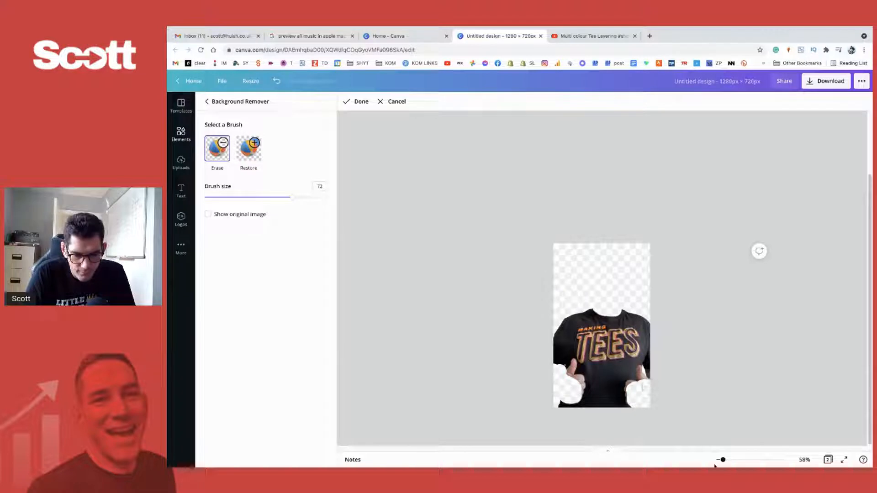
drag(723, 460, 748, 460)
scroll(659, 320, down, 5)
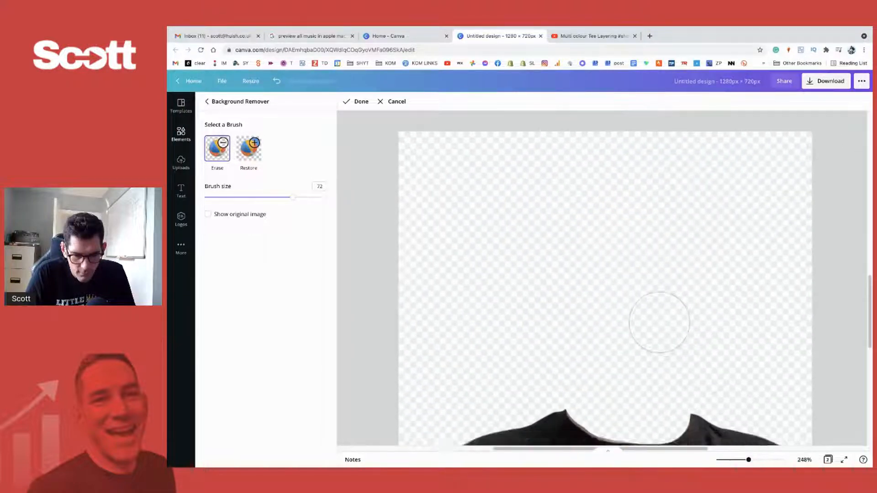
scroll(658, 129, down, 2)
scroll(594, 155, right, 1)
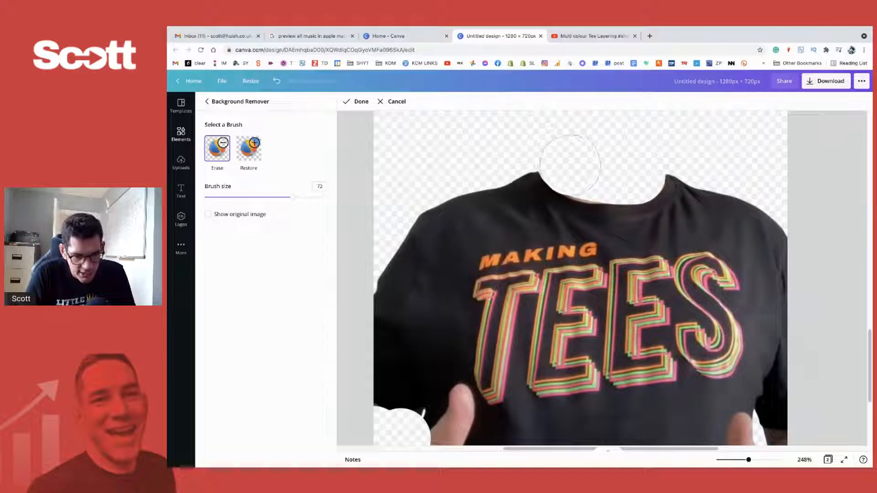
drag(578, 169, 613, 174)
scroll(613, 174, right, 3)
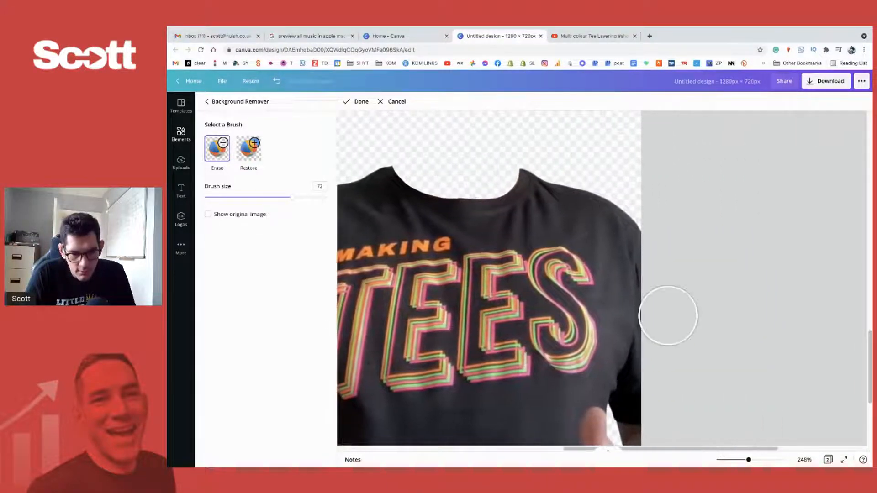
scroll(667, 313, down, 4)
scroll(668, 134, up, 1)
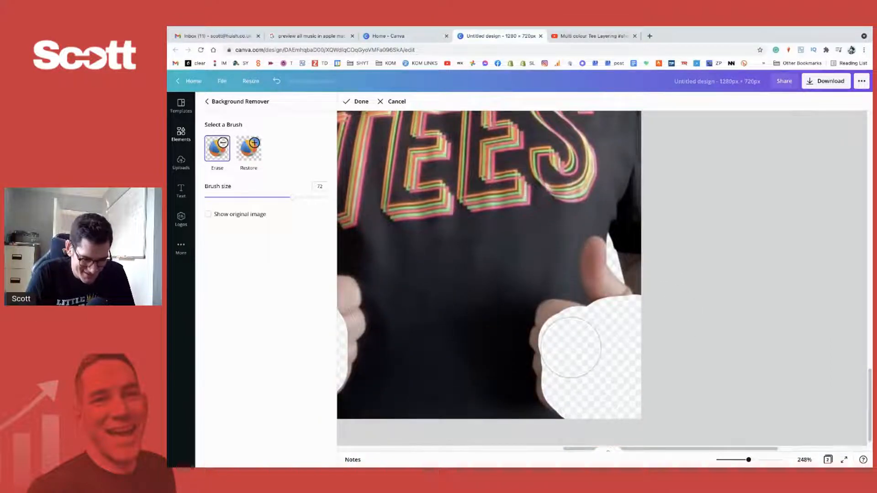
mouse_move(570, 346)
mouse_down()
mouse_move(564, 334)
mouse_move(597, 336)
mouse_move(627, 287)
mouse_move(613, 286)
mouse_move(642, 286)
mouse_move(623, 286)
mouse_up()
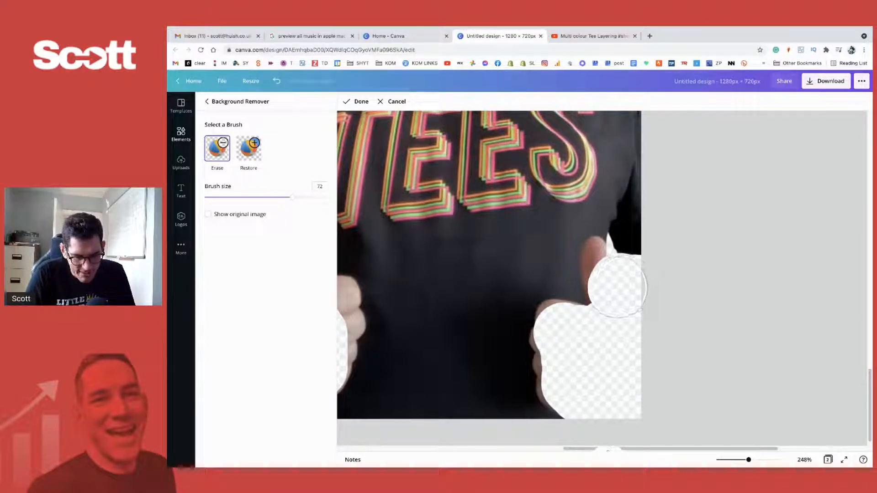
- Erase both thumbs and the remaining fingers from the shirt with the Erase brush at size 26, and apply the background edits
drag(225, 198, 236, 197)
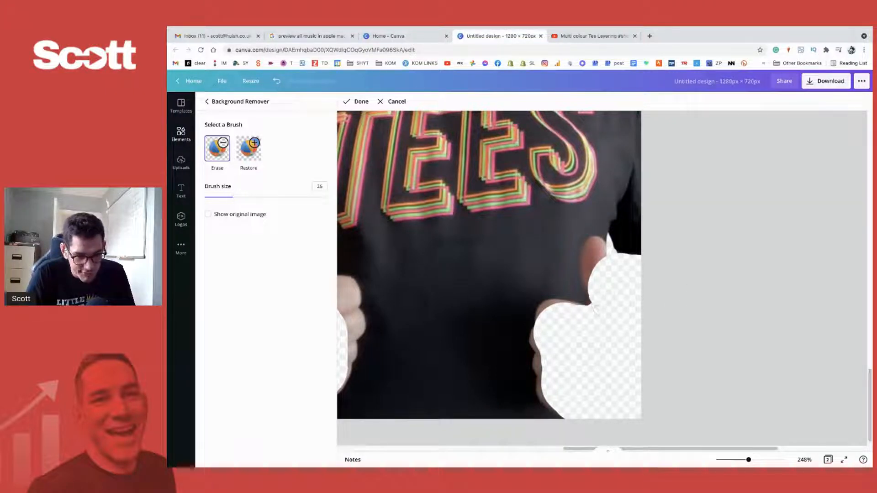
mouse_move(588, 302)
mouse_down()
mouse_move(594, 241)
mouse_move(587, 265)
mouse_move(596, 322)
mouse_move(560, 306)
mouse_move(539, 322)
mouse_move(582, 309)
mouse_move(545, 320)
mouse_move(539, 352)
mouse_move(555, 395)
mouse_move(548, 400)
mouse_move(552, 381)
mouse_up()
scroll(578, 369, left, 10)
scroll(525, 315, right, 10)
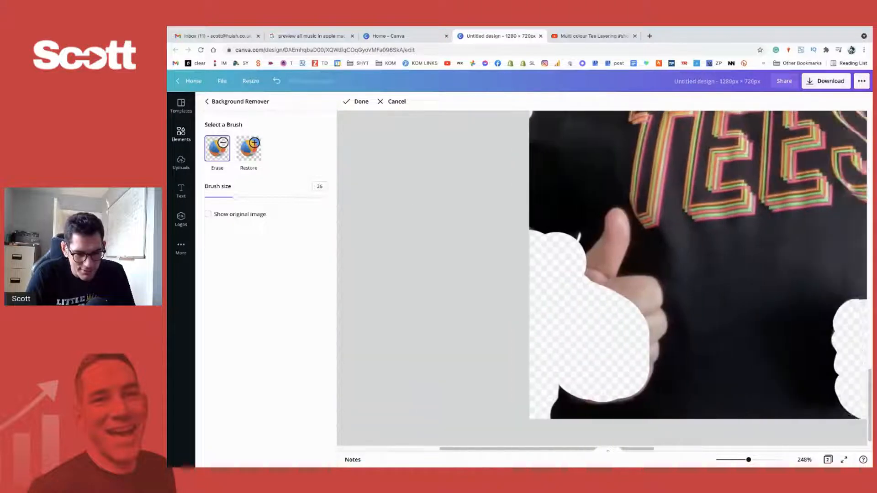
mouse_move(527, 286)
mouse_down()
mouse_move(550, 241)
mouse_move(546, 311)
mouse_move(586, 316)
mouse_move(583, 326)
mouse_move(568, 327)
mouse_move(589, 342)
mouse_move(571, 396)
mouse_move(524, 414)
mouse_up()
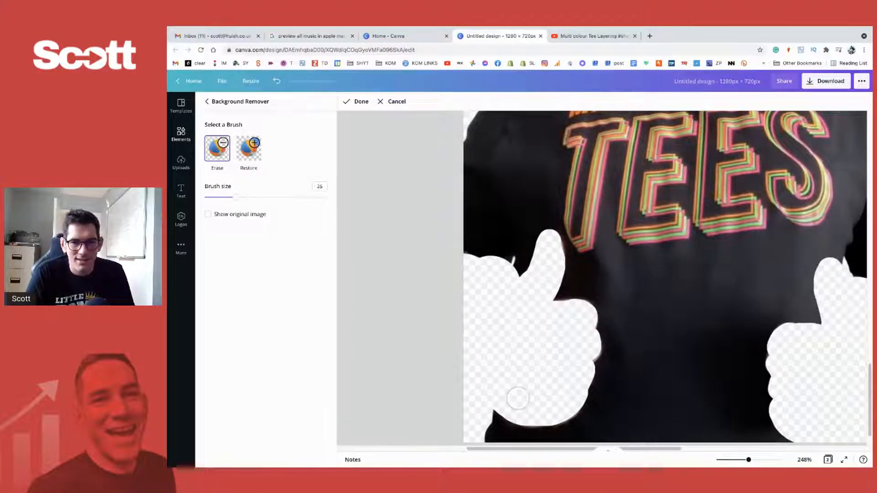
scroll(518, 399, right, 5)
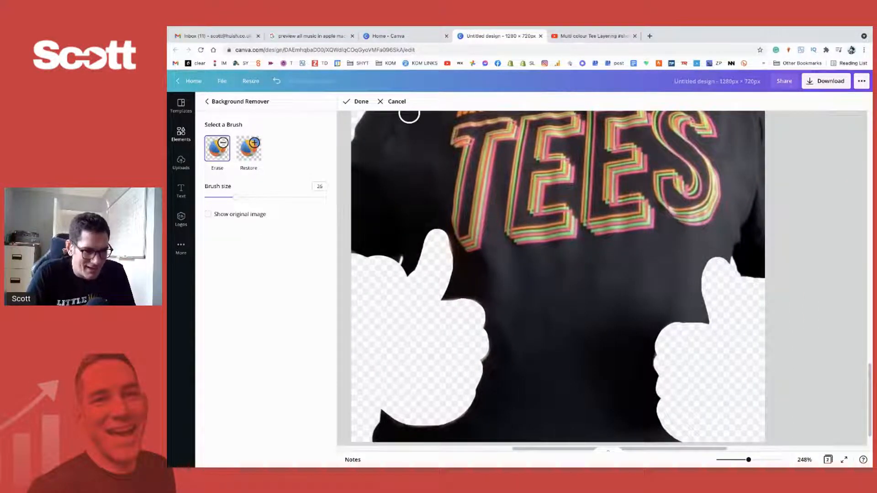
click(353, 102)
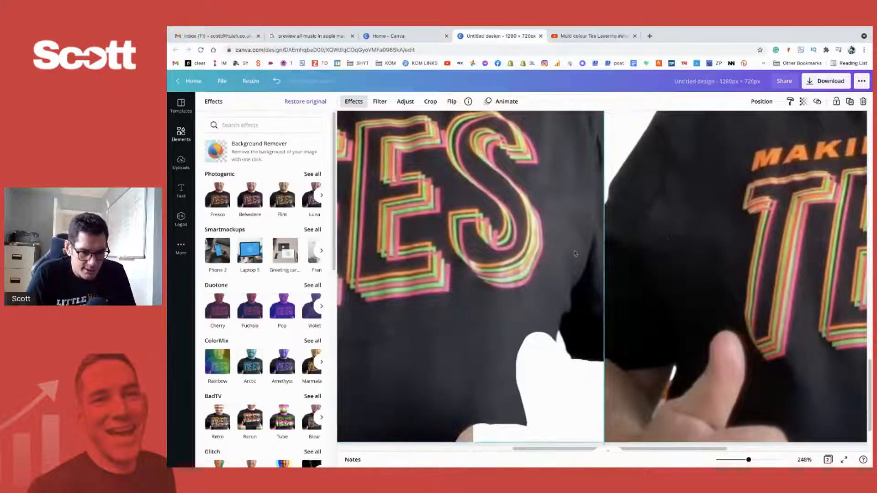
- Duplicate page 2 and, on the copy, move the isolated shirt exactly over the smiling man's shirt
drag(748, 460, 724, 460)
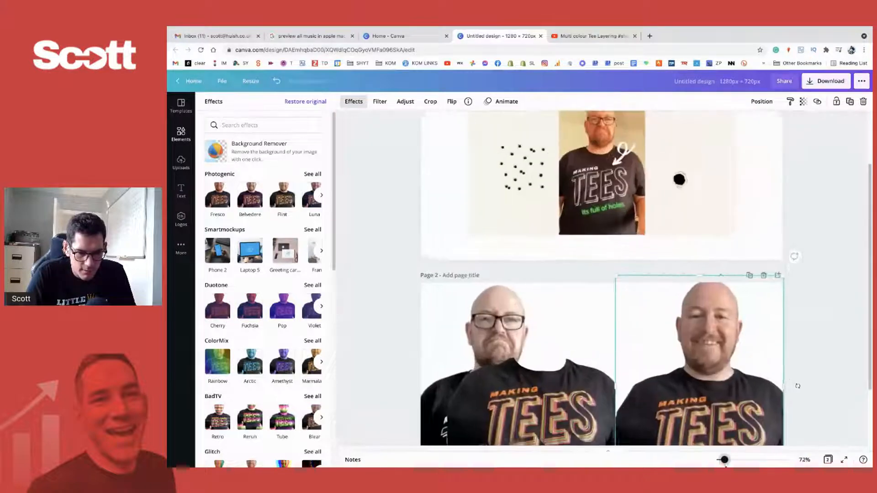
scroll(636, 336, down, 1)
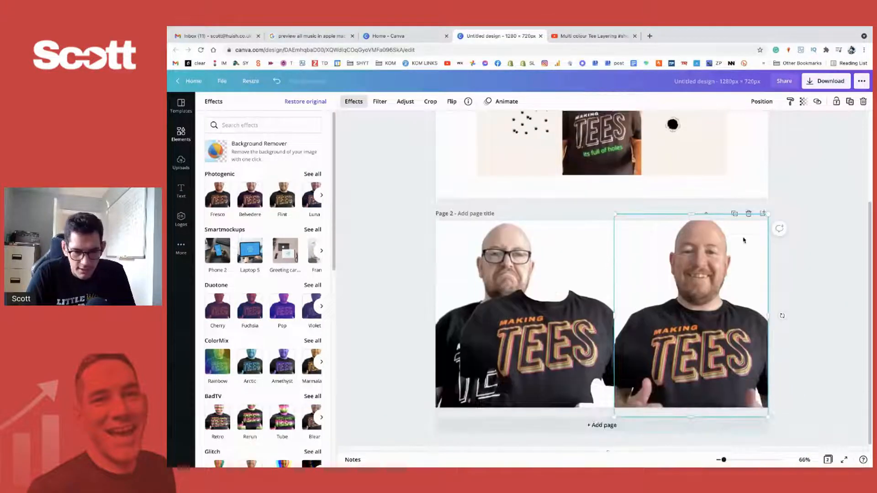
click(734, 213)
click(783, 206)
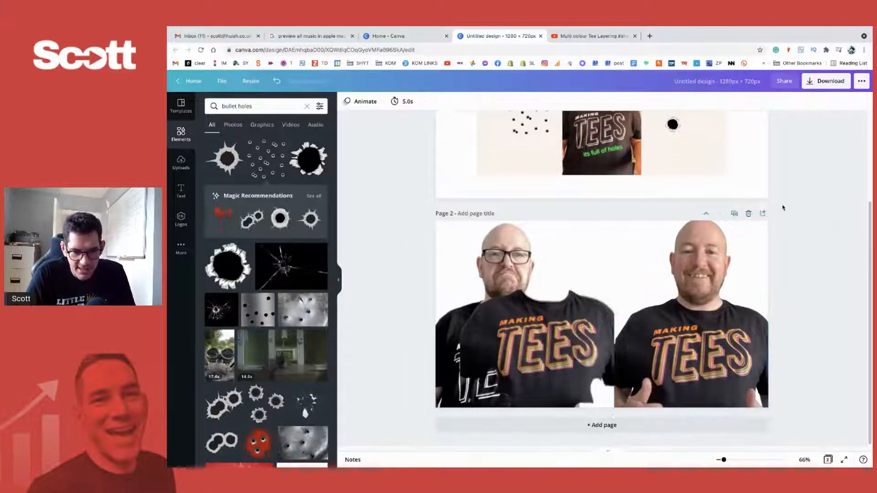
click(734, 214)
click(600, 303)
drag(600, 302, 721, 339)
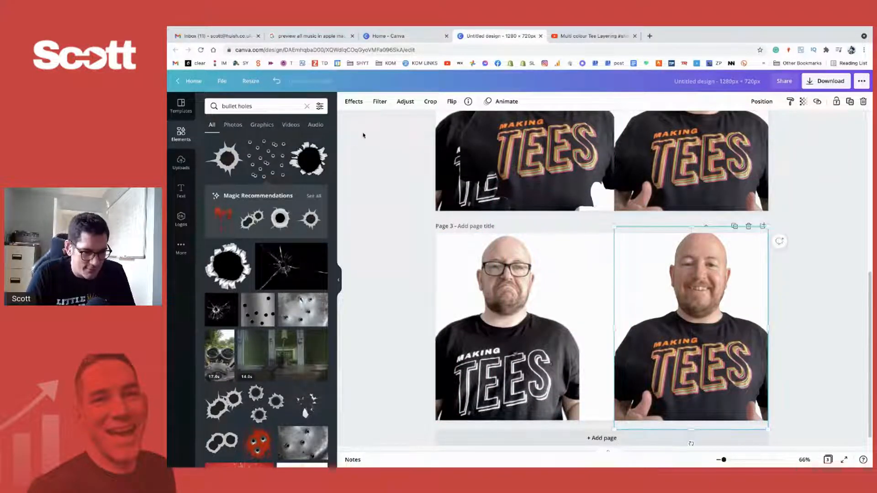
- Set the overlaid shirt's brightness to -7, contrast to 26, saturation to 19 and blur to -8, undoing a trial tint of 15
click(405, 101)
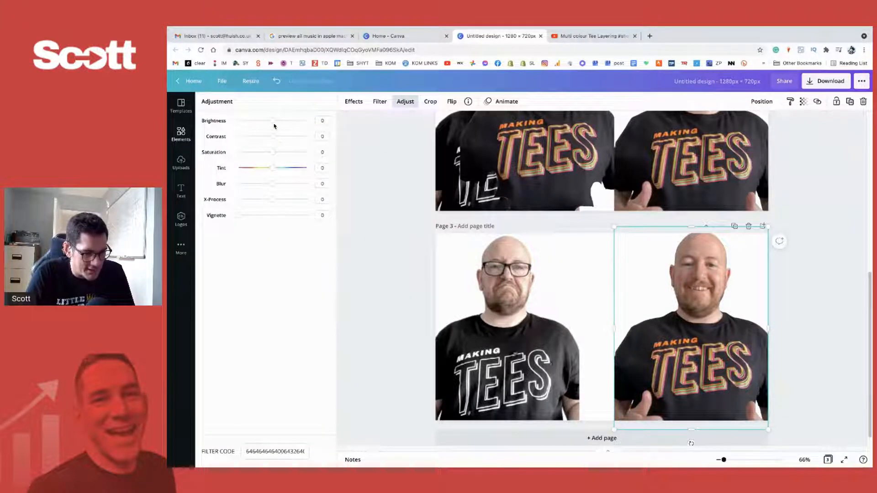
drag(273, 120, 282, 137)
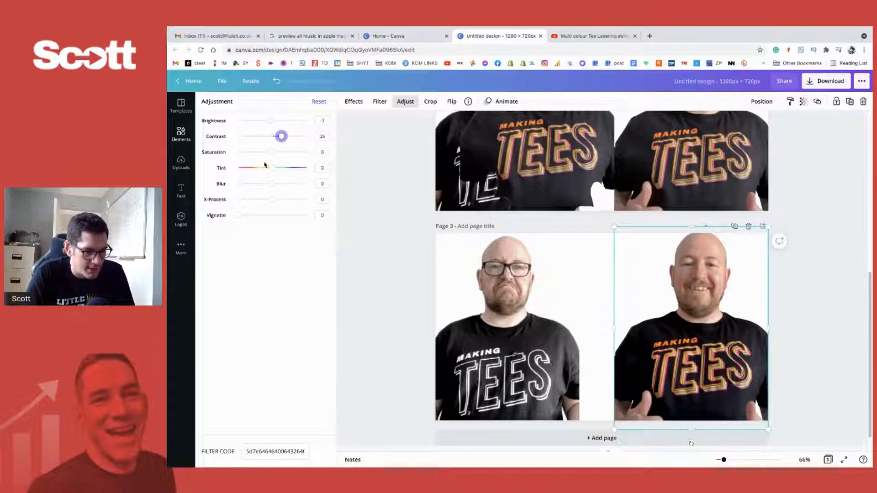
mouse_move(273, 152)
mouse_down()
mouse_move(315, 153)
mouse_move(270, 157)
mouse_move(280, 158)
mouse_up()
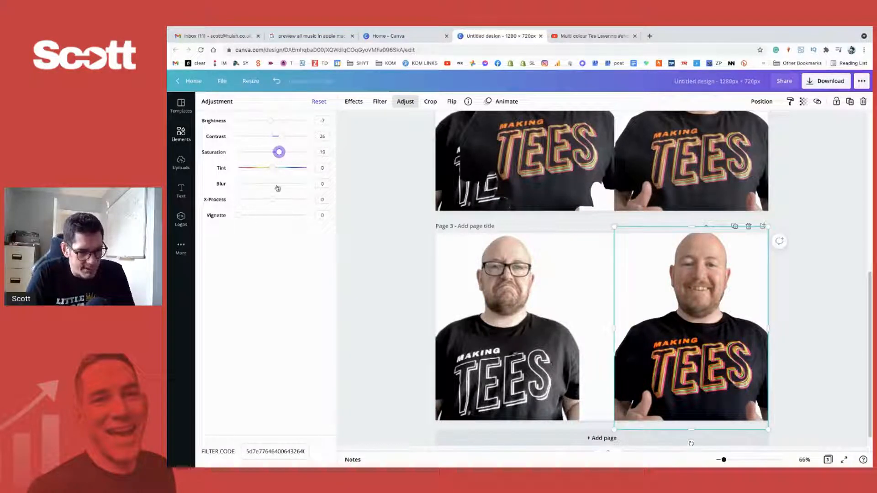
mouse_move(277, 188)
mouse_down()
mouse_move(256, 183)
mouse_move(290, 183)
mouse_move(256, 183)
mouse_move(270, 183)
mouse_move(263, 187)
mouse_move(269, 169)
mouse_move(245, 169)
mouse_move(290, 170)
mouse_move(278, 171)
mouse_up()
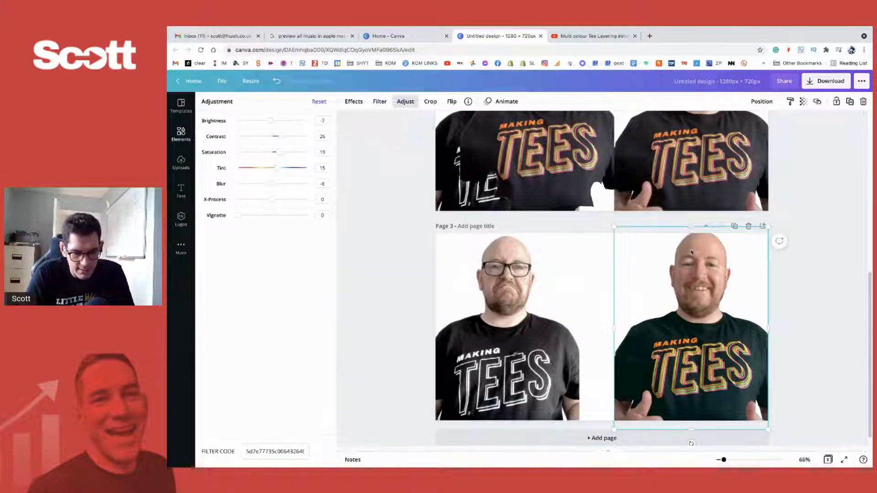
key(ctrl+z)
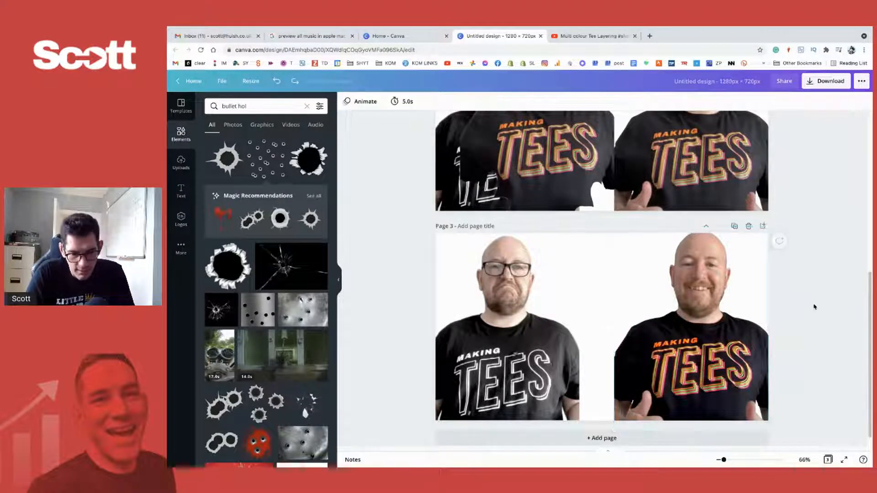
- Undo a stray move of the overlaid shirt and crop away the empty area above its collar, reselecting the smiling man beneath
drag(675, 286, 670, 298)
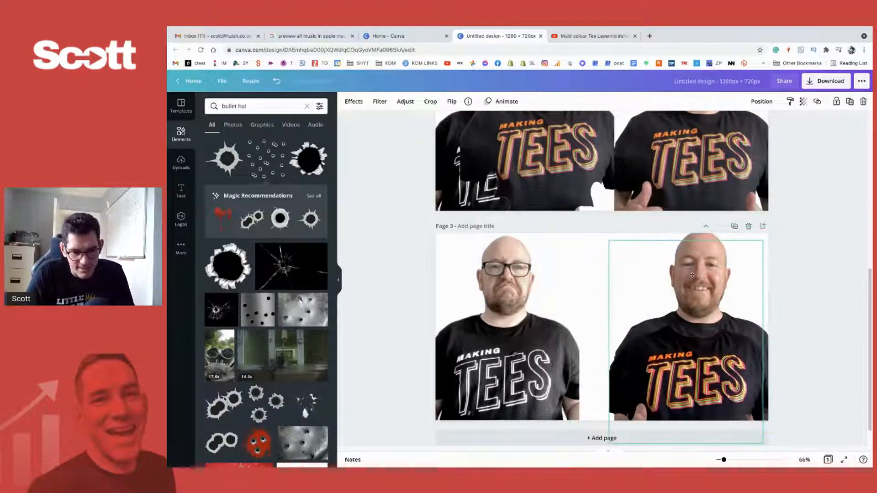
key(ctrl+z)
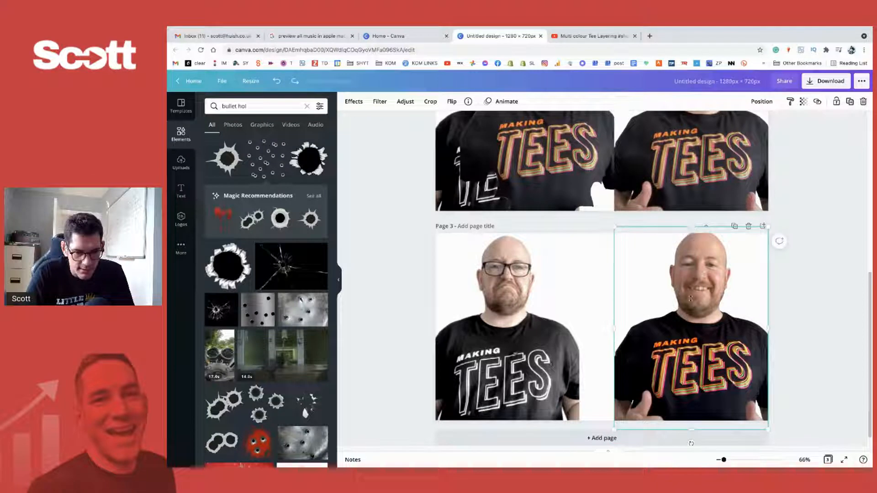
drag(692, 227, 694, 303)
key(ctrl+z)
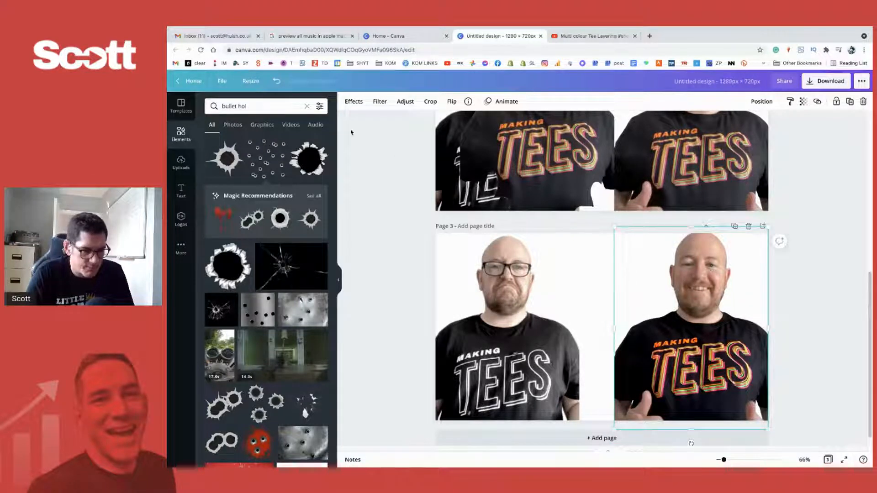
- Set the smiling man's saturation to 29 and contrast to 19, undoing a trial copy of the overlaid shirt's style
click(402, 102)
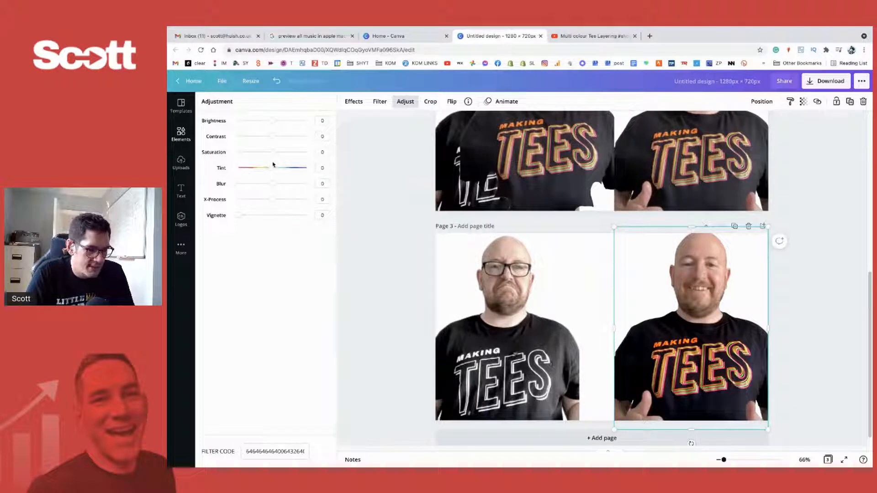
mouse_move(273, 154)
mouse_down()
mouse_move(312, 156)
mouse_move(283, 152)
mouse_up()
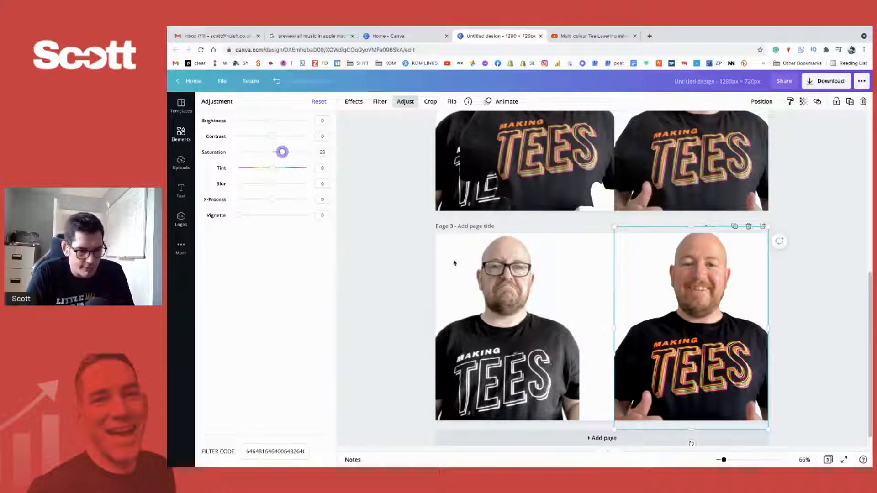
click(734, 359)
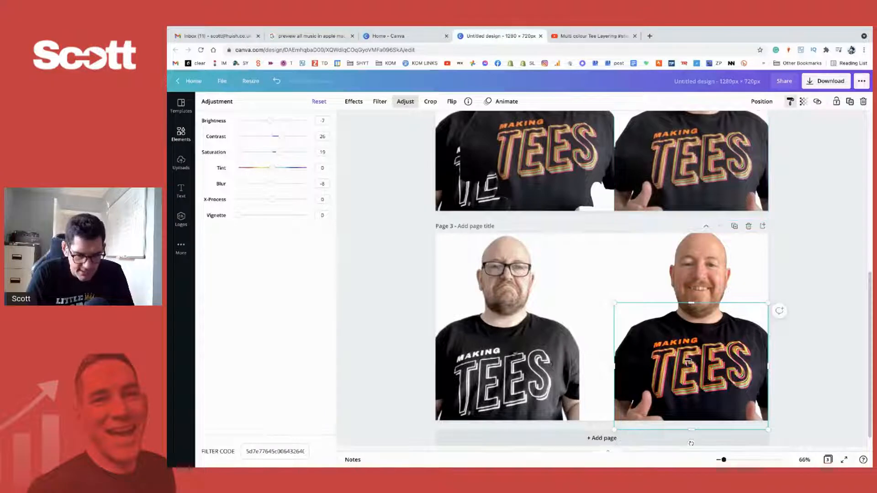
drag(707, 322, 703, 266)
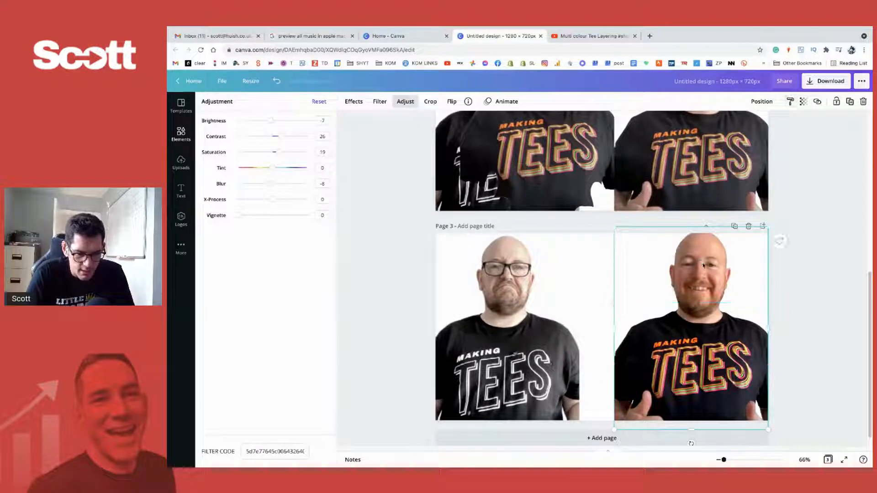
key(ctrl+z)
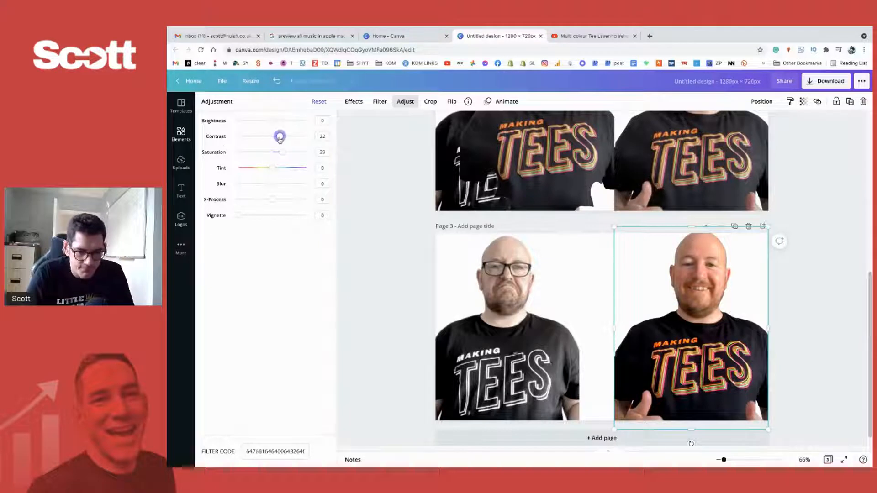
mouse_move(273, 122)
mouse_down()
mouse_move(265, 121)
mouse_move(274, 121)
mouse_up()
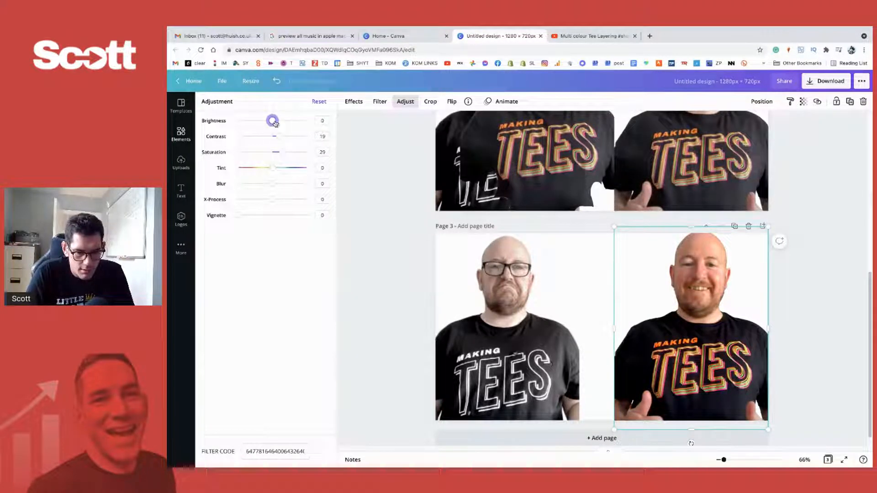
click(406, 101)
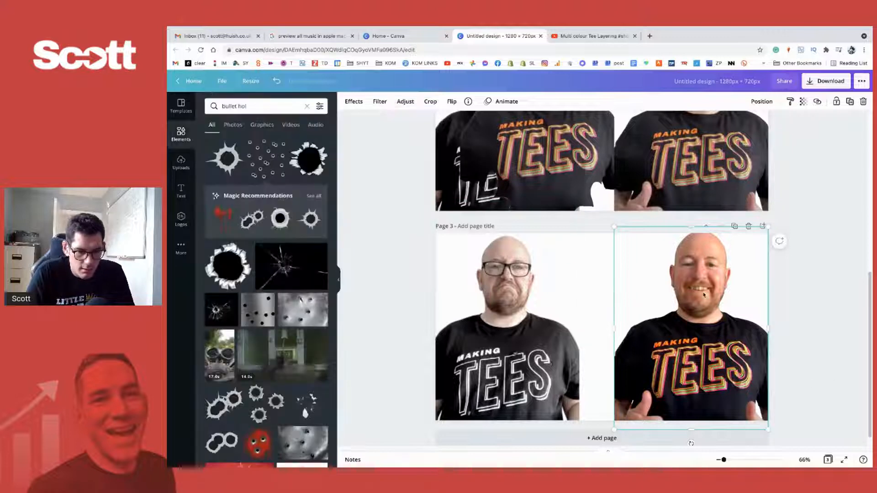
click(403, 274)
- Review the design's pages and check the "Multi colour Tee Layering" video page on YouTube for reference
scroll(523, 251, up, 5)
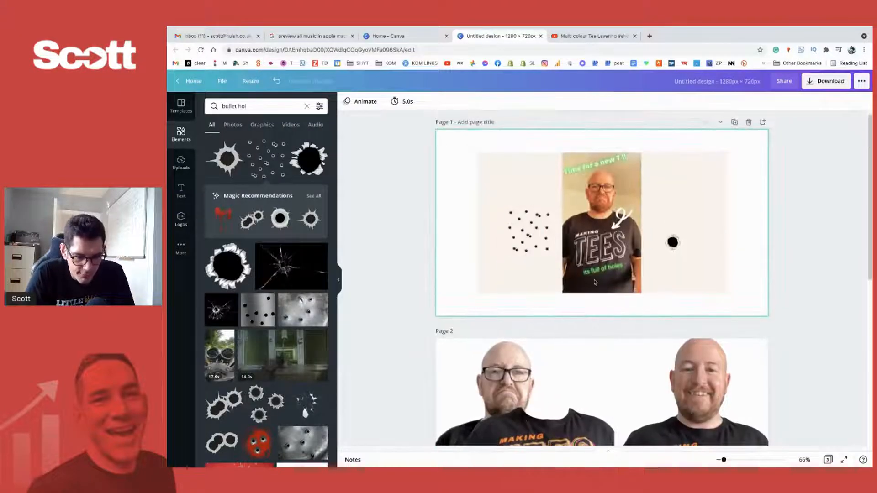
scroll(610, 258, down, 8)
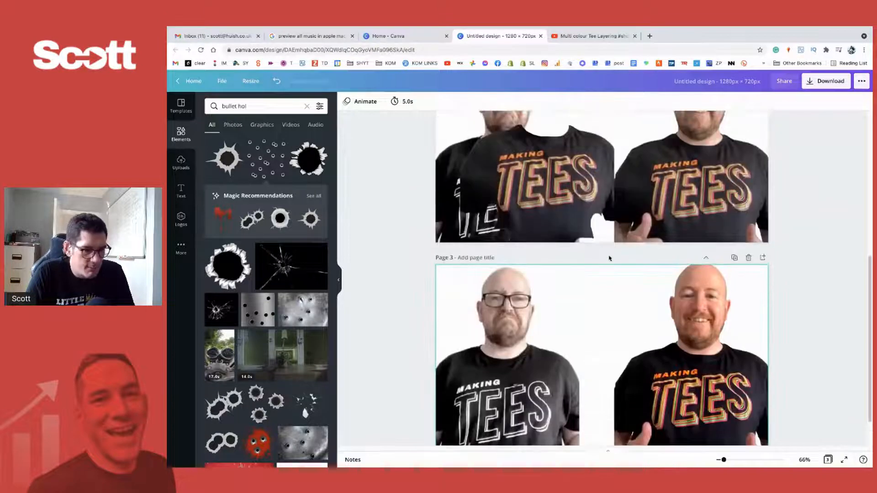
mouse_move(482, 67)
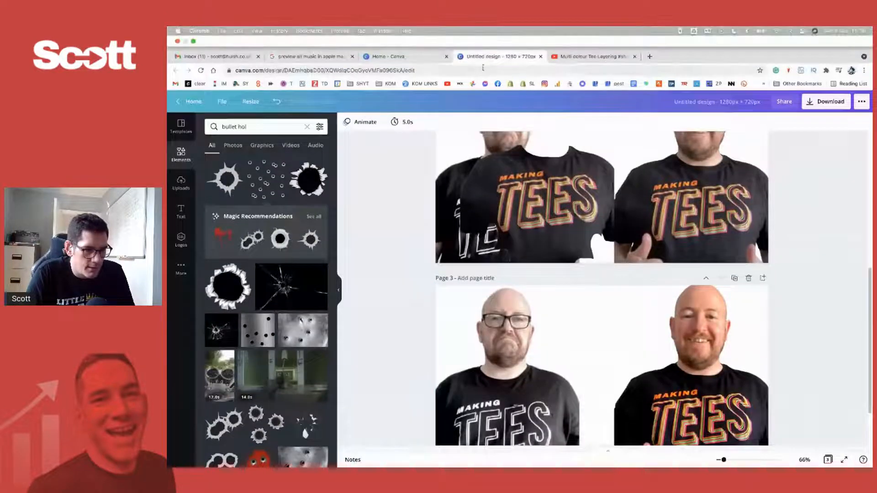
click(591, 58)
scroll(292, 398, down, 6)
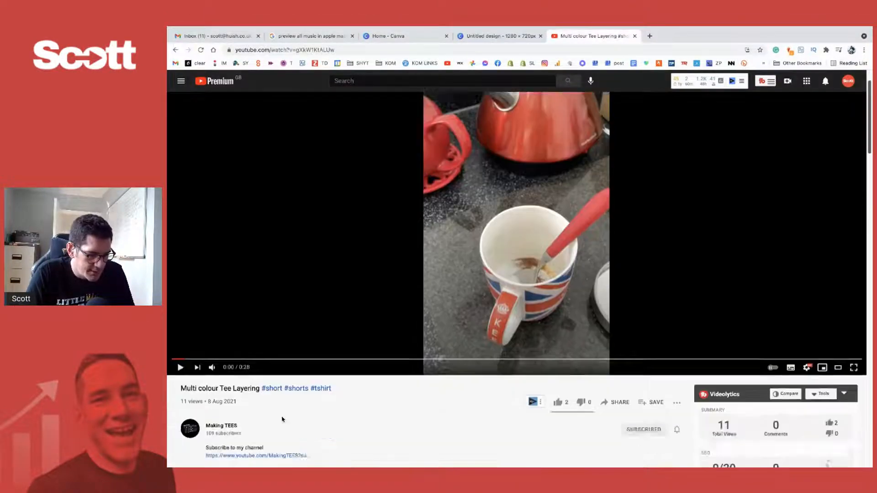
scroll(282, 419, up, 2)
scroll(282, 418, up, 4)
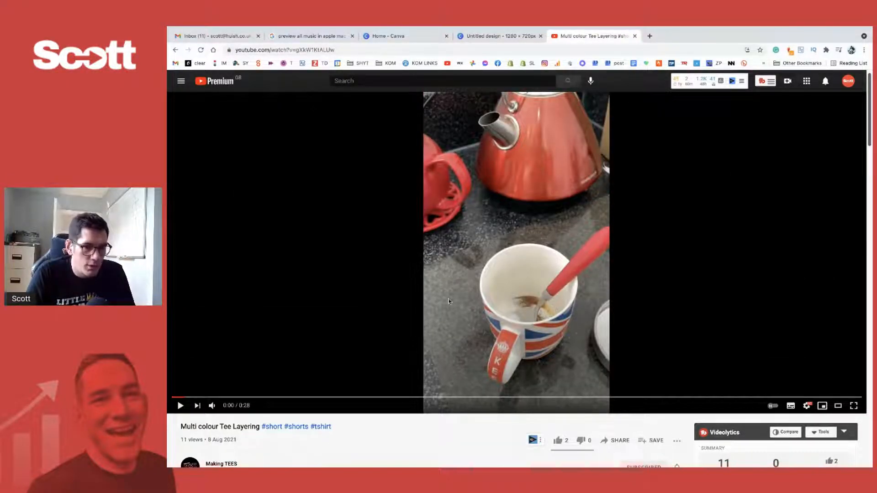
- Open the Making TEES channel from the video page and show all of its uploaded videos
scroll(449, 302, down, 2)
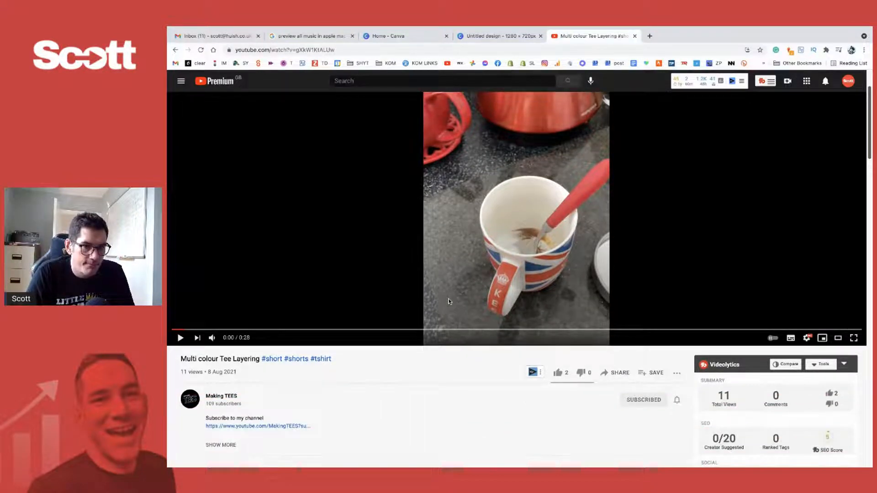
scroll(449, 301, down, 1)
click(270, 348)
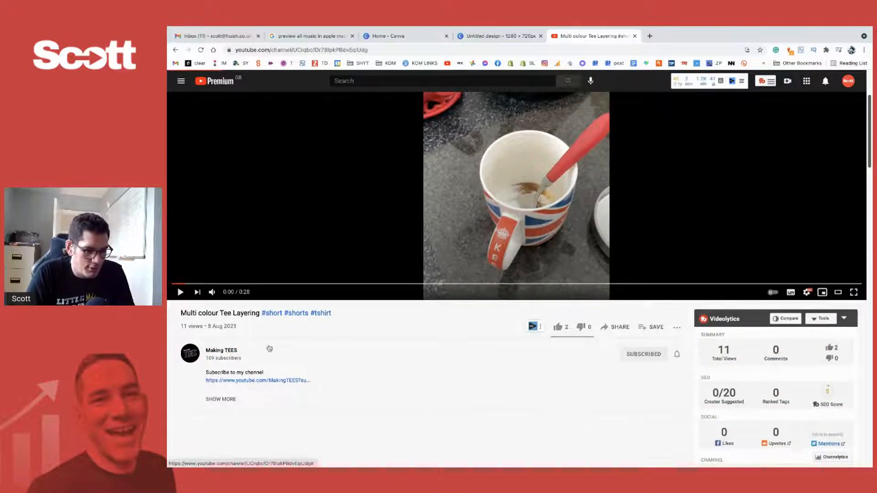
scroll(598, 248, down, 4)
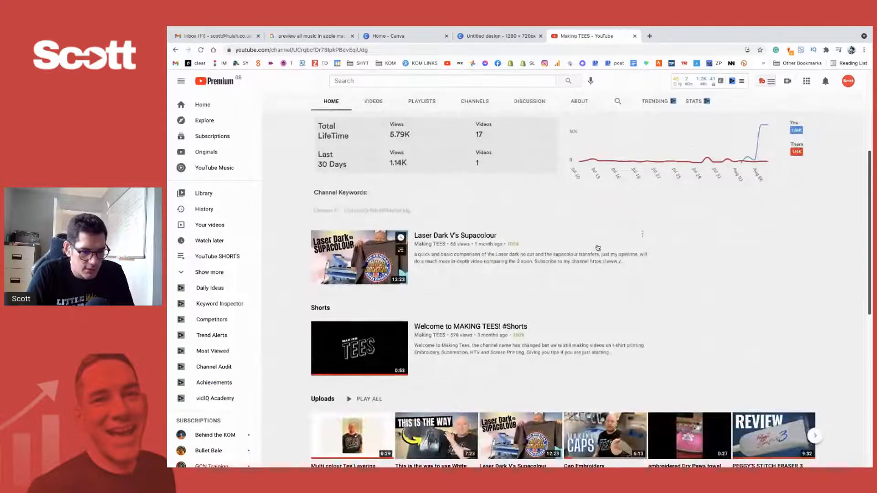
scroll(503, 250, up, 2)
click(373, 122)
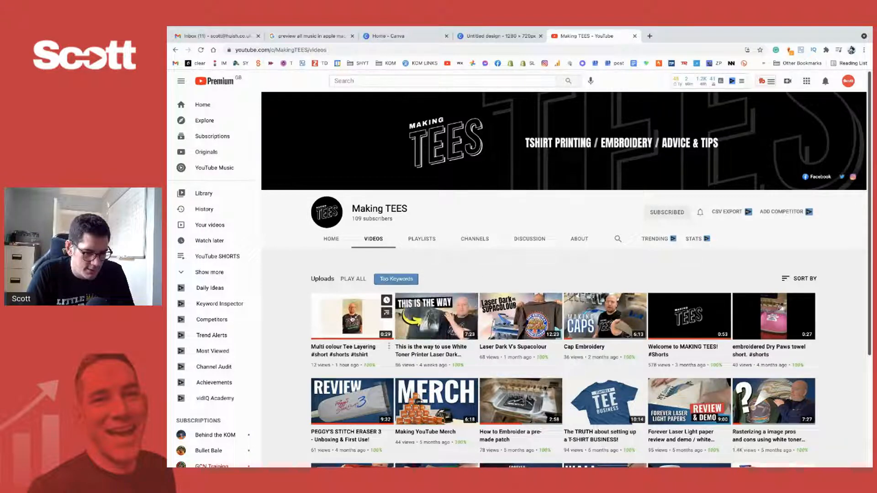
- Examine the channel's upload thumbnails, comparing "Multi colour Tee Layering" with the neighbouring videos up close and at normal size
scroll(352, 317, up, 5)
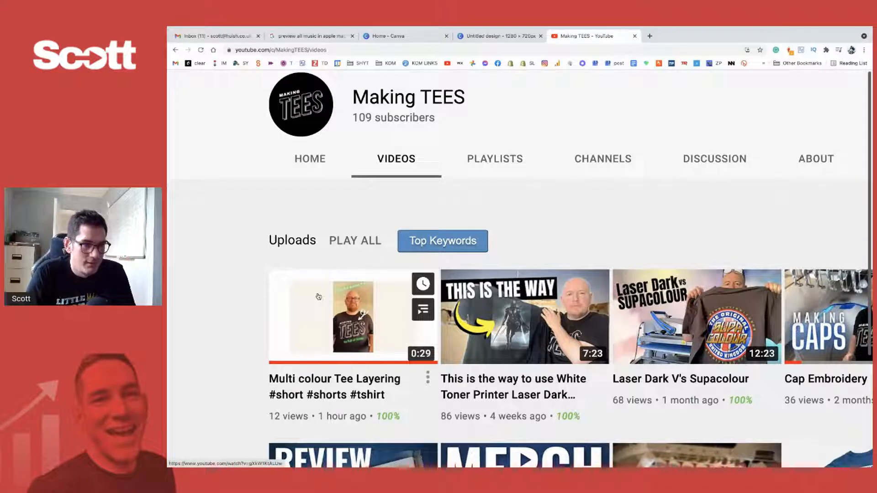
mouse_move(518, 324)
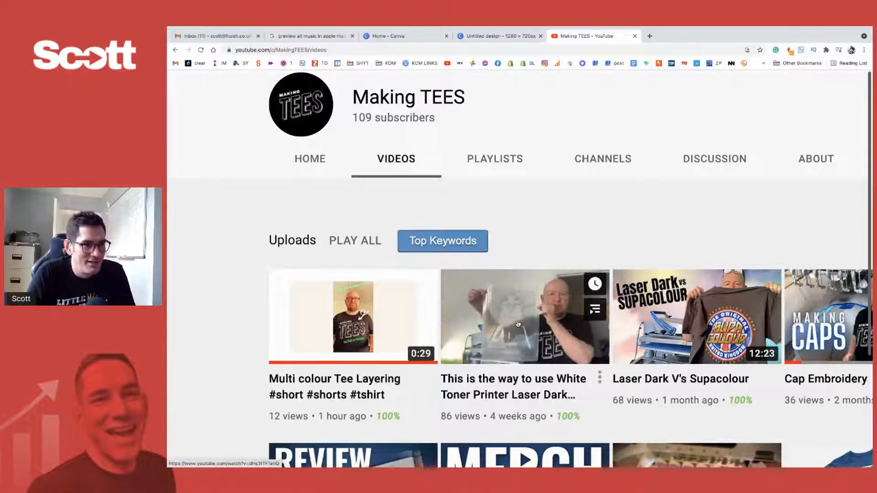
scroll(518, 324, up, 2)
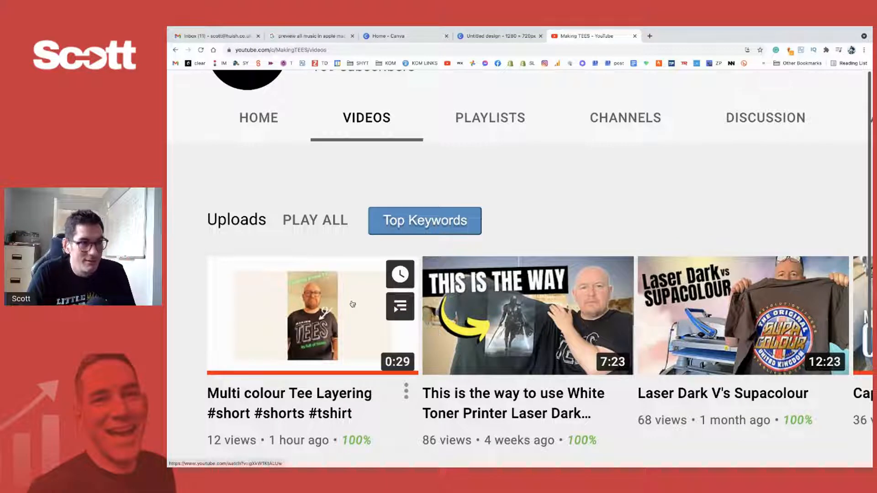
mouse_move(621, 290)
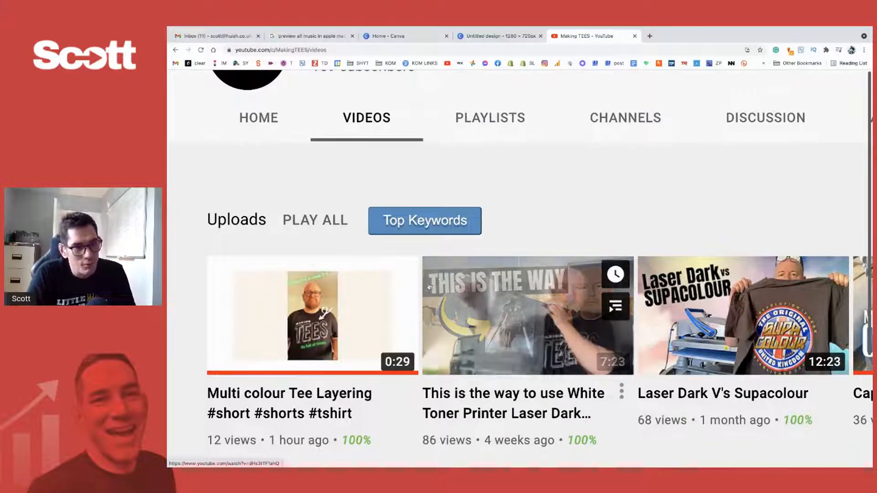
mouse_move(670, 309)
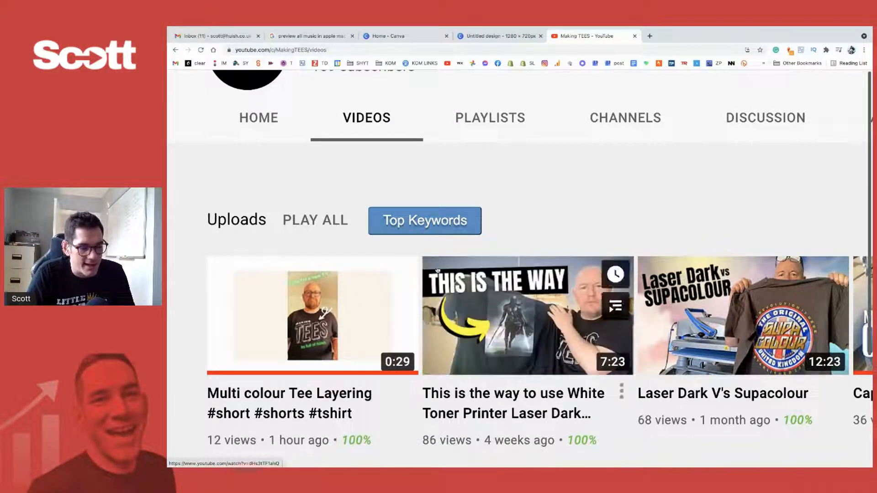
key(ctrl+0)
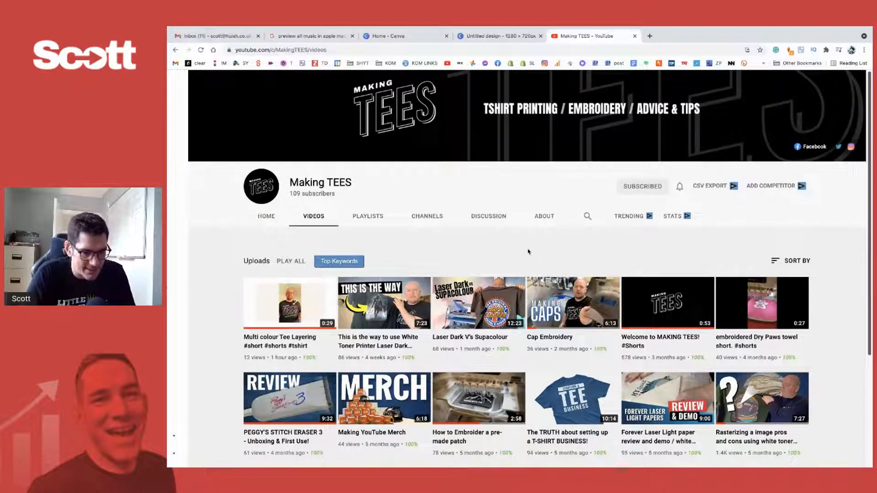
scroll(577, 249, up, 1)
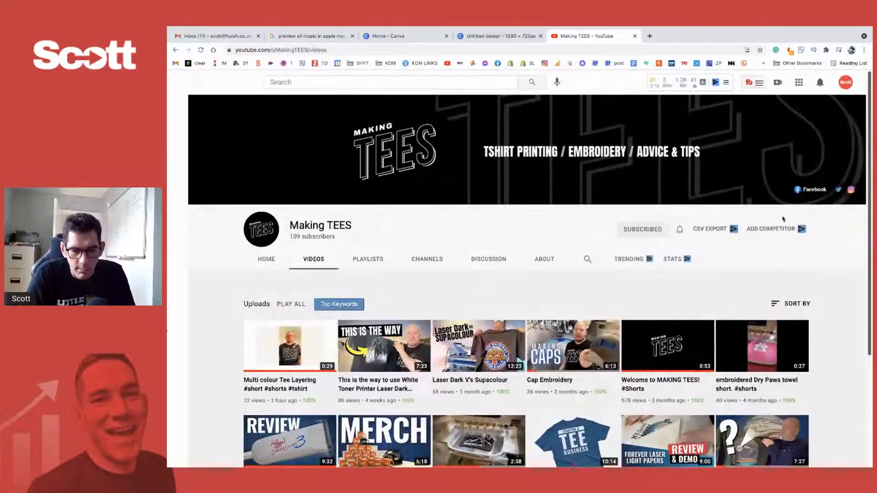
scroll(262, 262, down, 2)
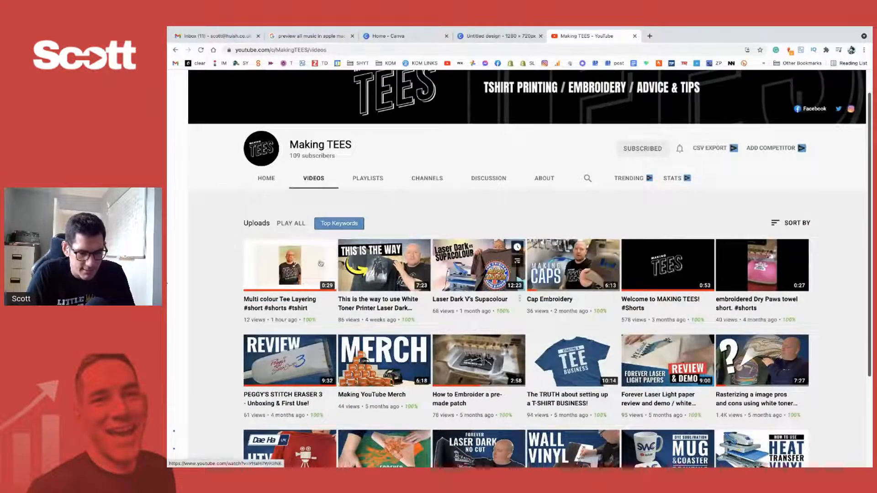
scroll(571, 183, up, 2)
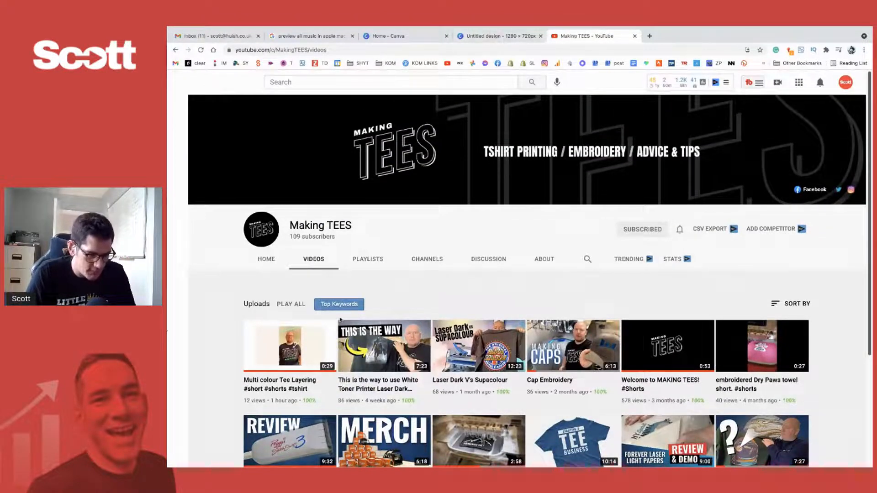
- Switch to the Canva design, add the uploaded close-up T-shirt photo to page 3, enlarge it and send it to the back
click(506, 38)
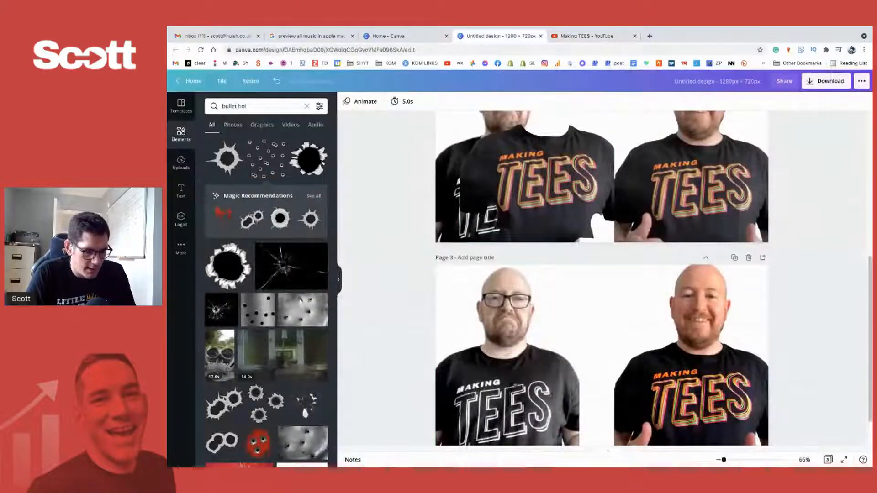
click(194, 167)
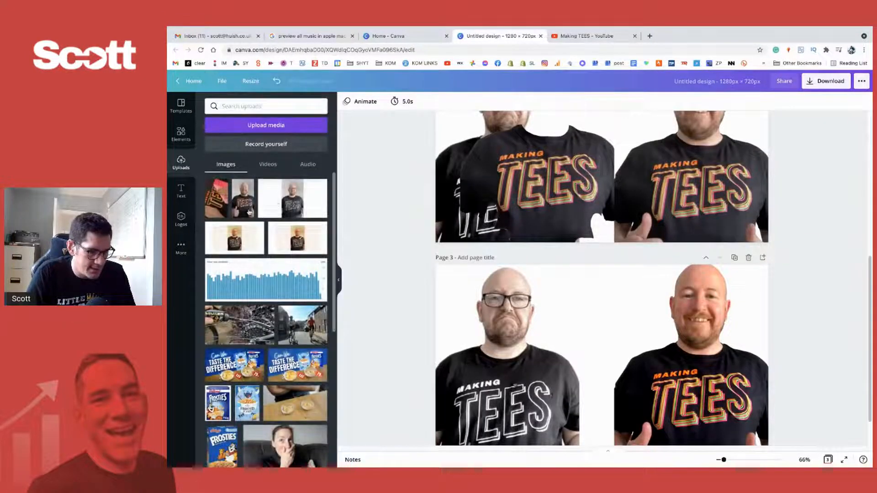
click(216, 204)
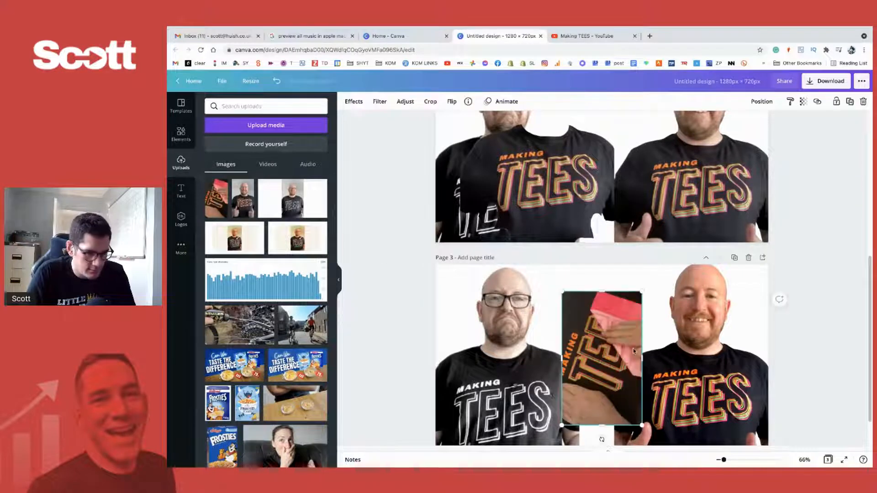
drag(683, 268, 831, 212)
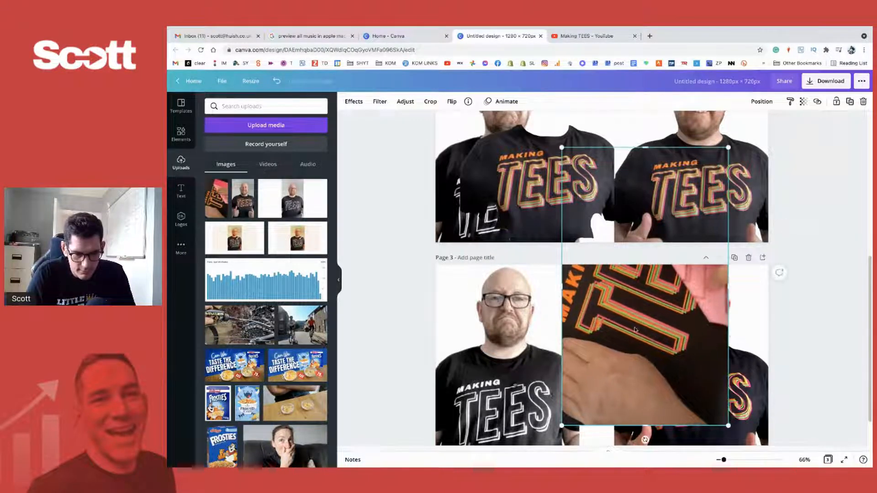
drag(637, 329, 590, 419)
right_click(612, 363)
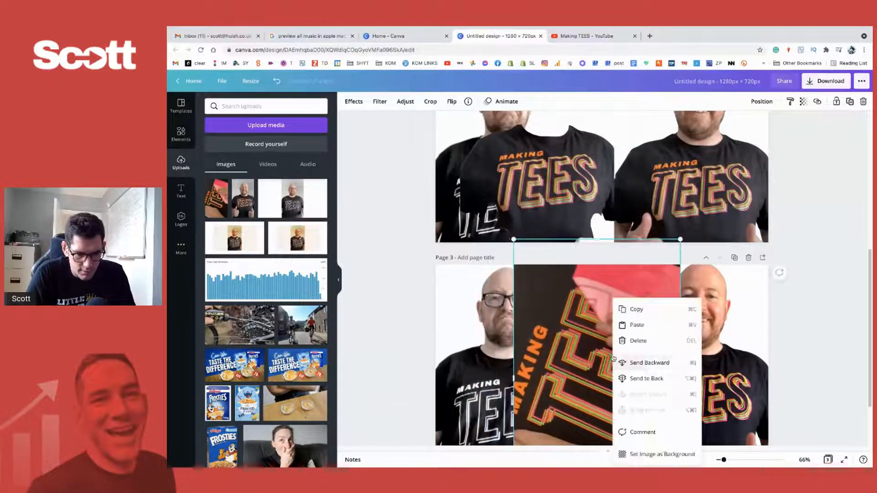
click(647, 380)
mouse_move(604, 287)
mouse_down()
mouse_move(484, 291)
mouse_move(685, 294)
mouse_move(593, 294)
mouse_up()
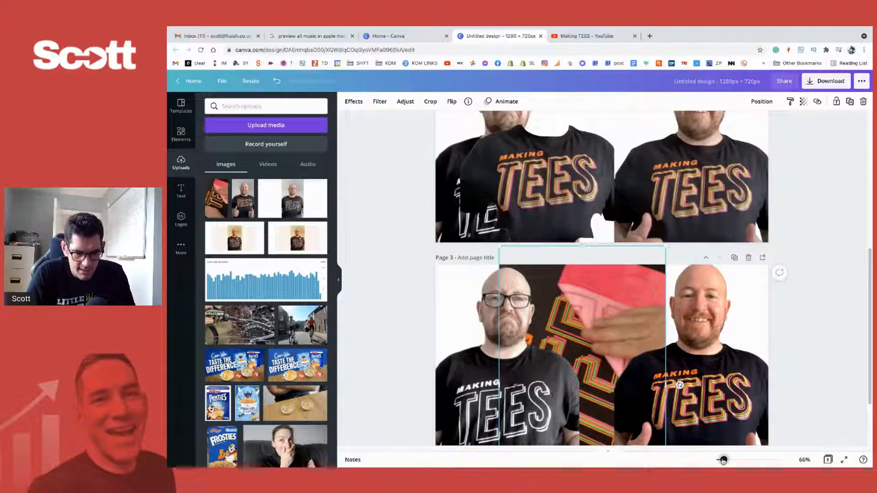
- Move the close-up T-shirt photo to the right side of page 3, behind the smiling man
drag(723, 460, 720, 461)
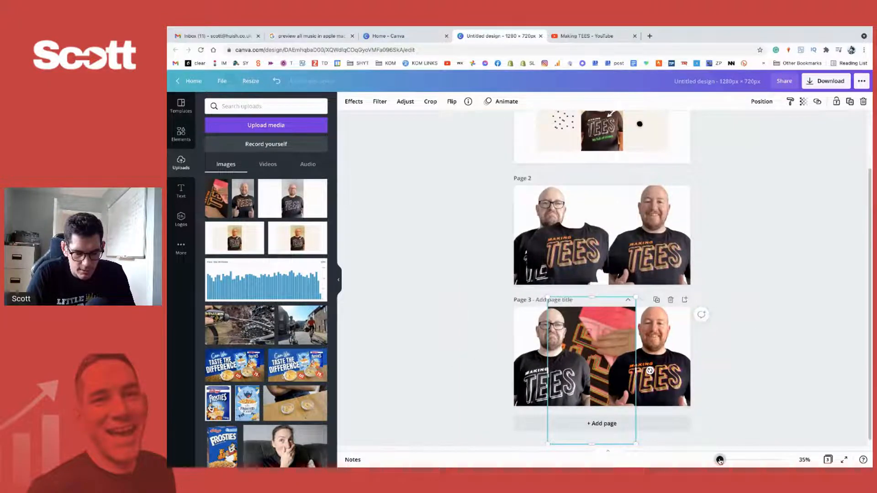
click(710, 337)
click(590, 320)
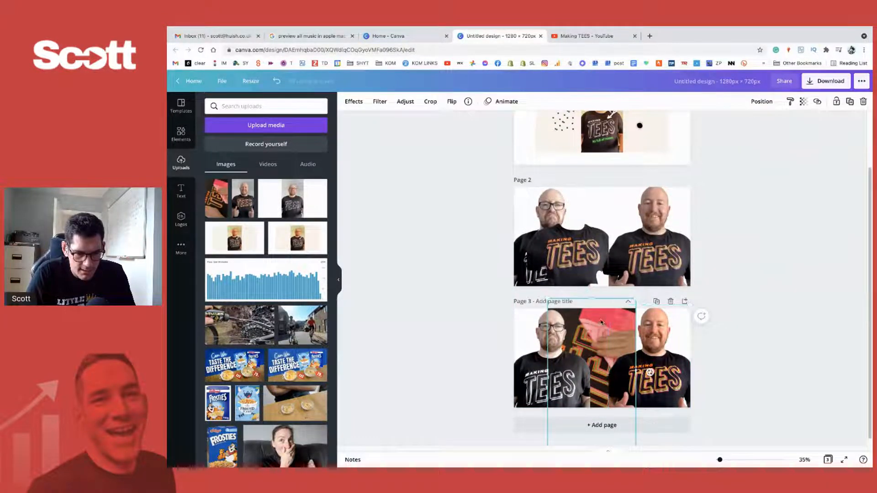
drag(601, 323, 586, 361)
- Group the smiling man with his overlaid shirt and move the group to the middle of page 3, beside the frowning man
double_click(657, 326)
click(696, 376)
key(super+z)
shift+click(659, 326)
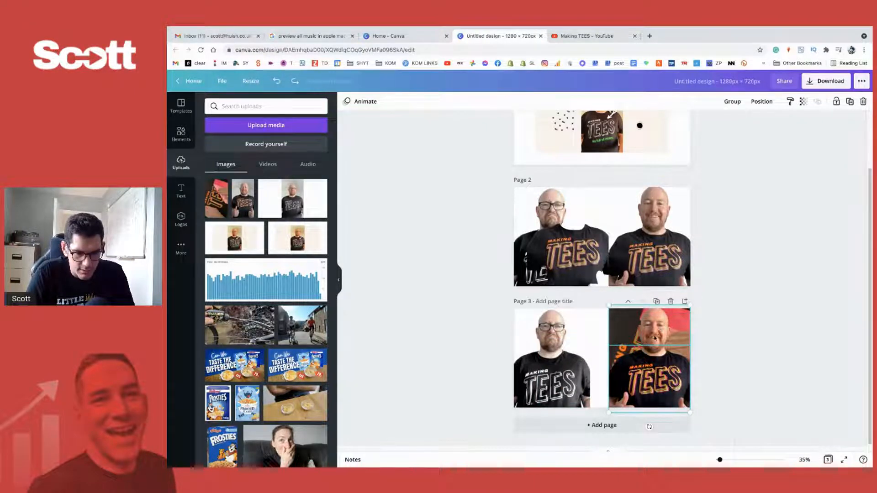
right_click(655, 338)
click(682, 456)
click(681, 439)
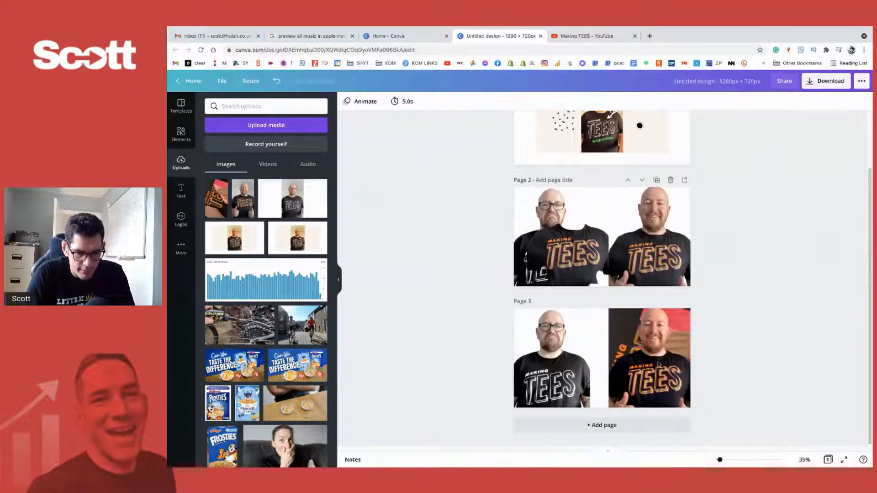
drag(658, 364, 605, 374)
- Set the frowning man's blur to 2 on page 3
click(537, 367)
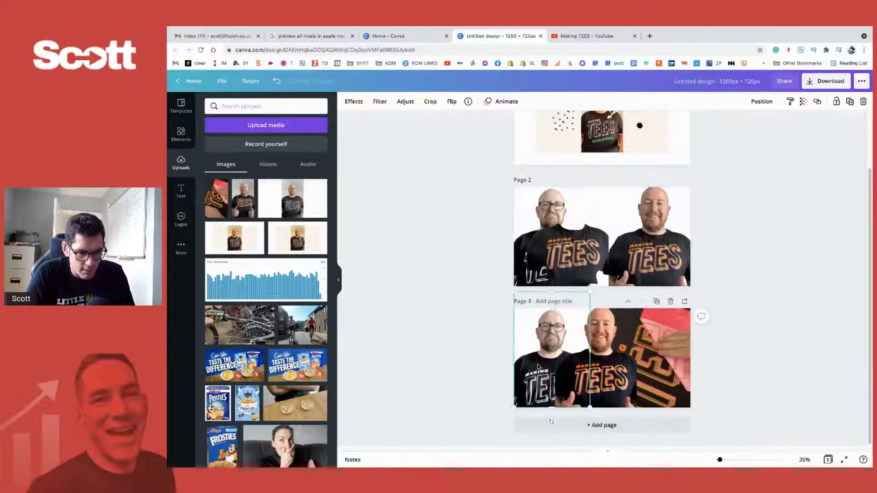
click(405, 102)
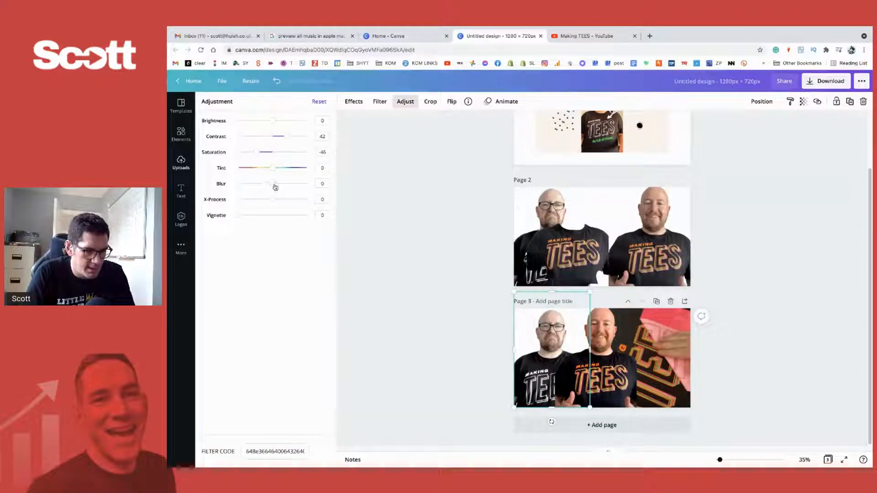
drag(275, 187, 273, 187)
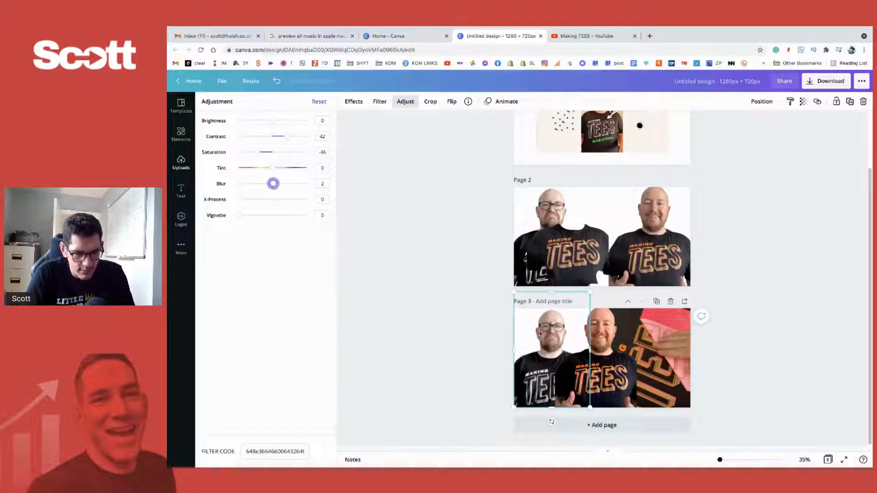
- Shift the smiling man's group and the frowning man further left on page 3, uncovering more of the close-up T-shirt photo
click(572, 356)
drag(611, 371, 612, 373)
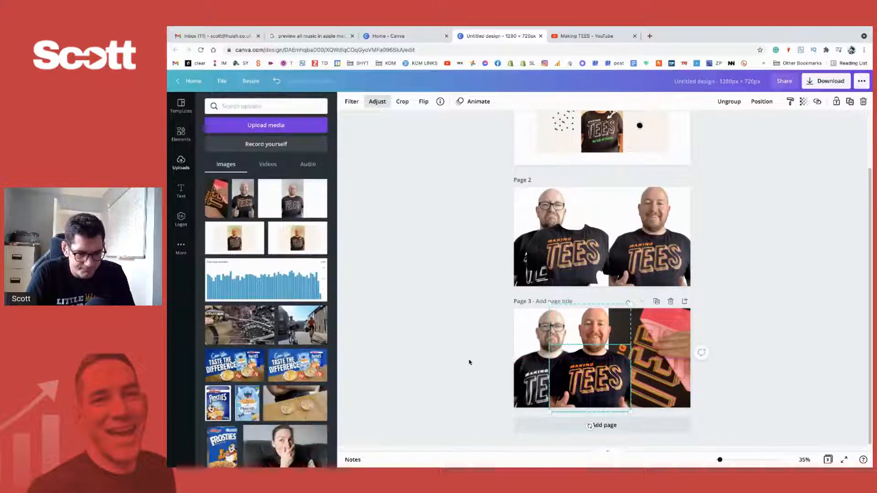
click(531, 373)
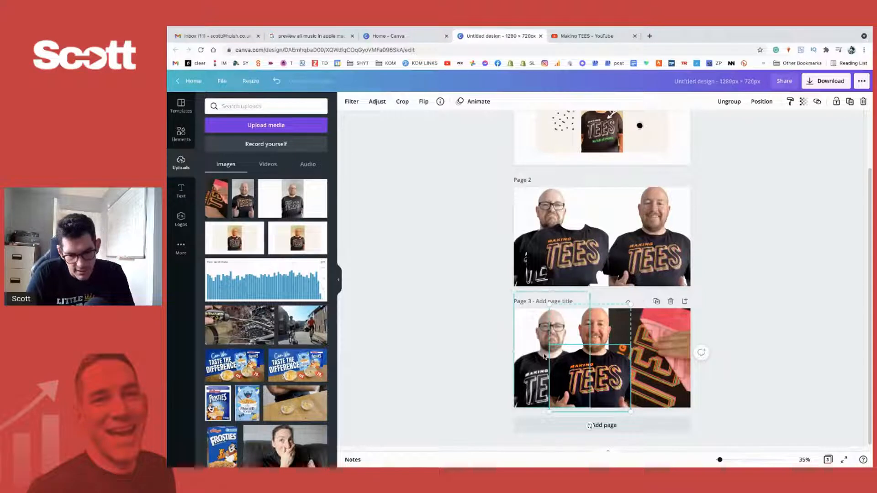
drag(531, 373, 537, 374)
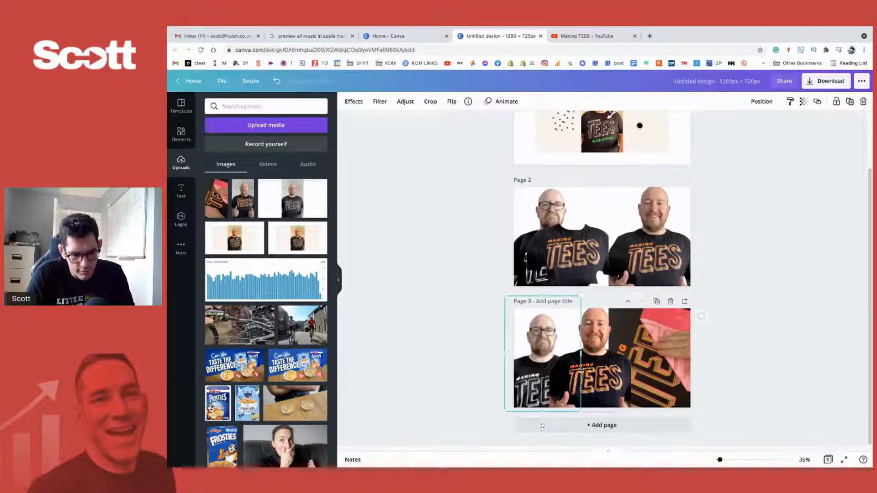
click(592, 371)
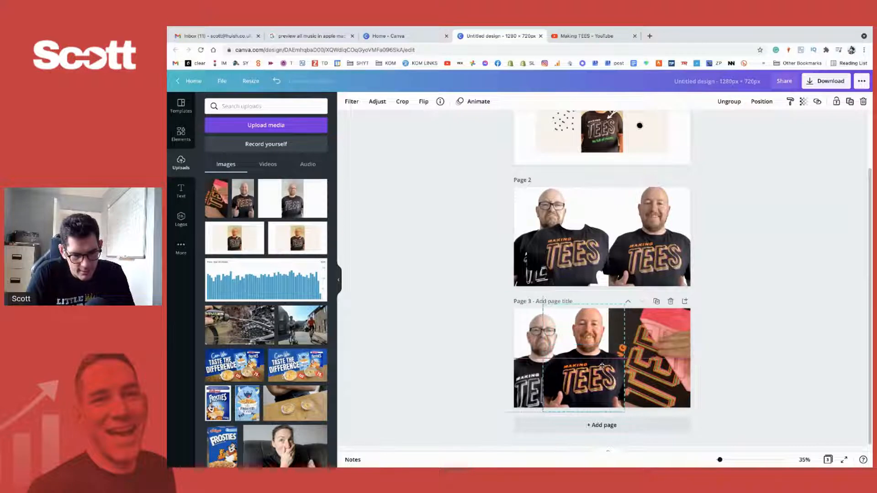
click(471, 345)
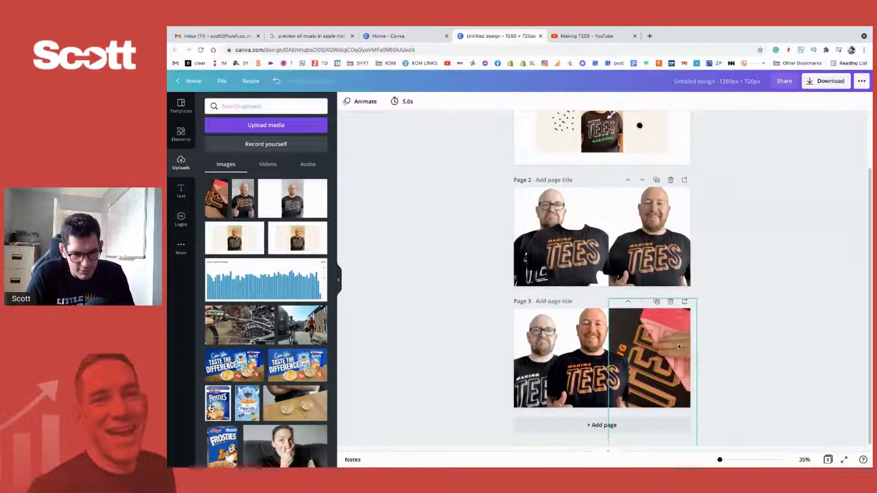
- Enlarge the close-up T-shirt photo and reposition it to fill the right part of page 3 behind the smiling man
click(675, 343)
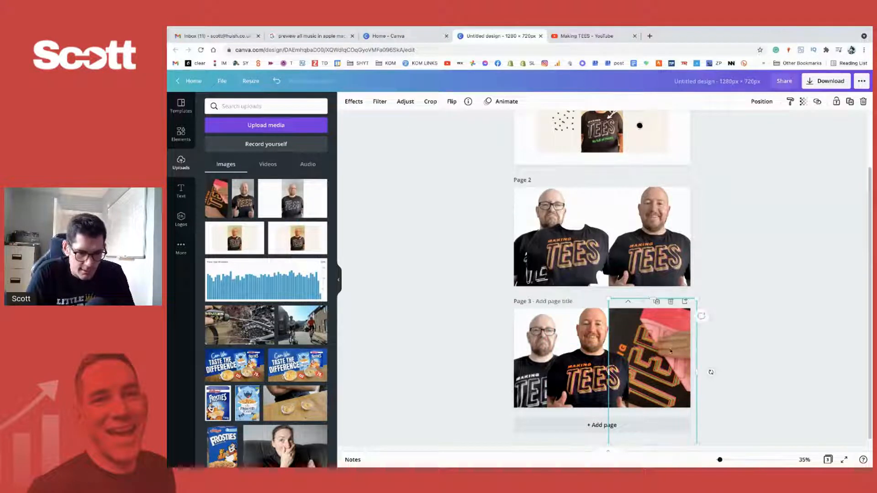
drag(719, 287, 733, 263)
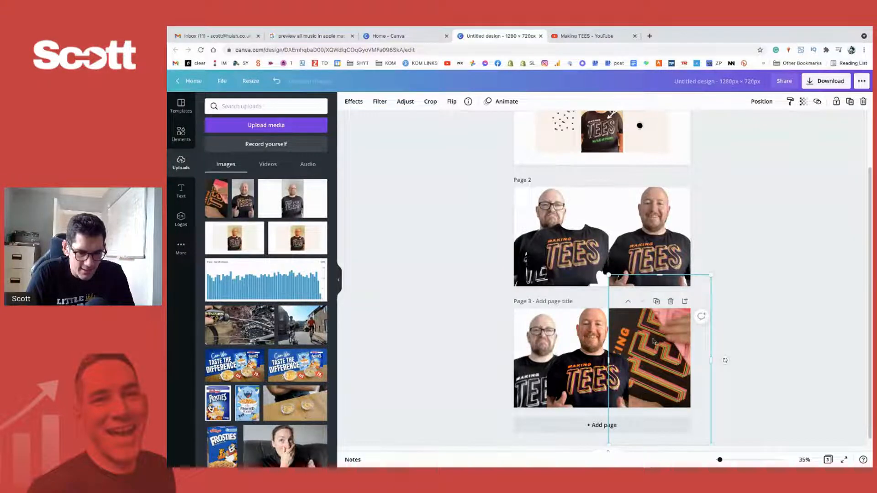
drag(653, 342, 640, 358)
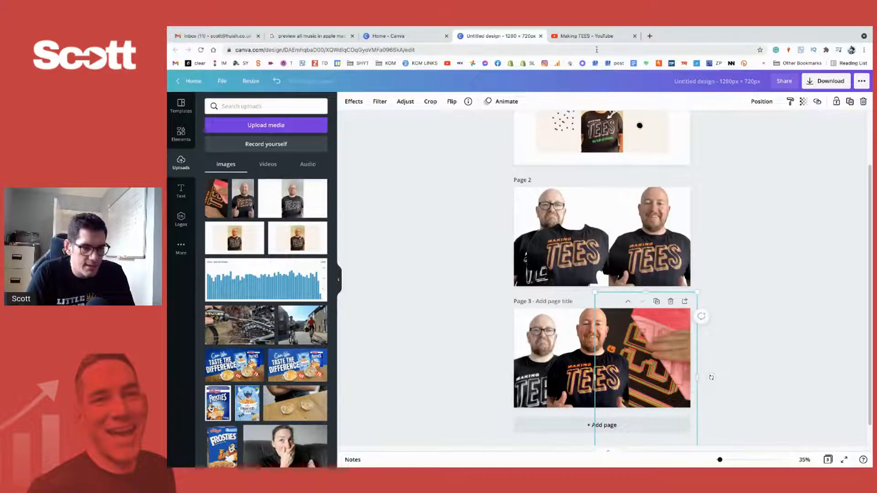
- Switch to YouTube and examine the uploaded video thumbnails on the Making TEES channel
click(589, 36)
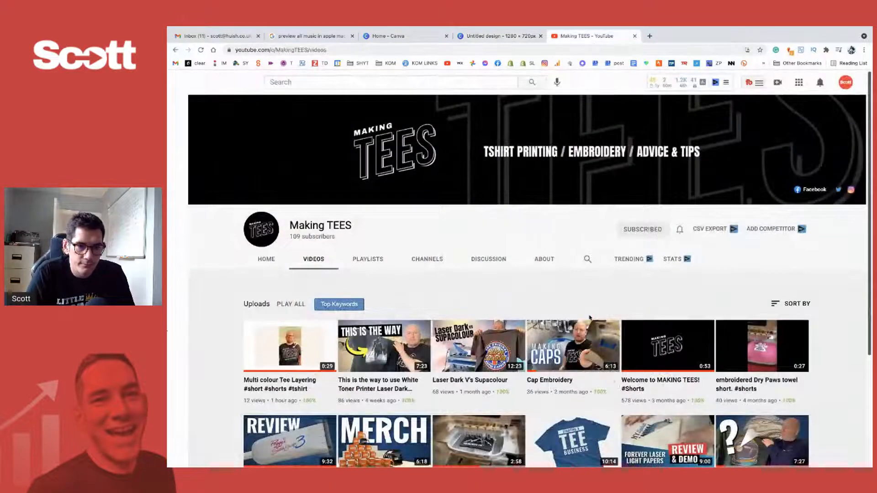
scroll(591, 320, down, 2)
scroll(603, 325, up, 2)
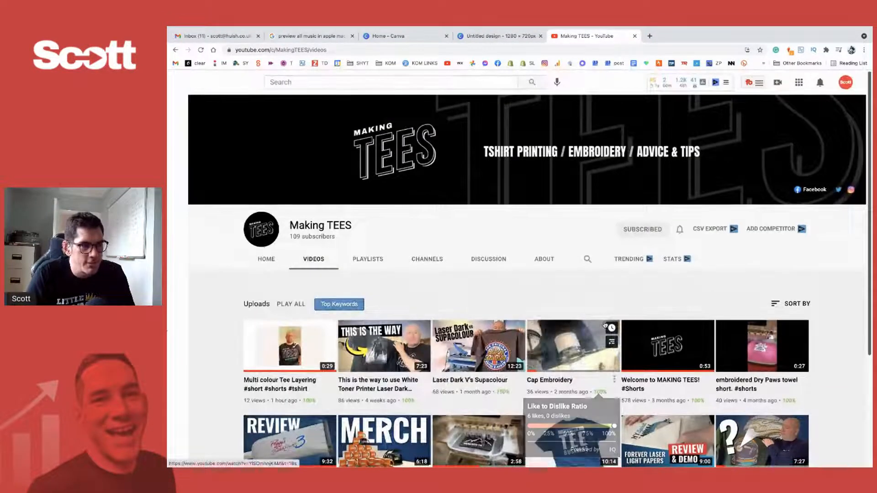
scroll(527, 288, down, 1)
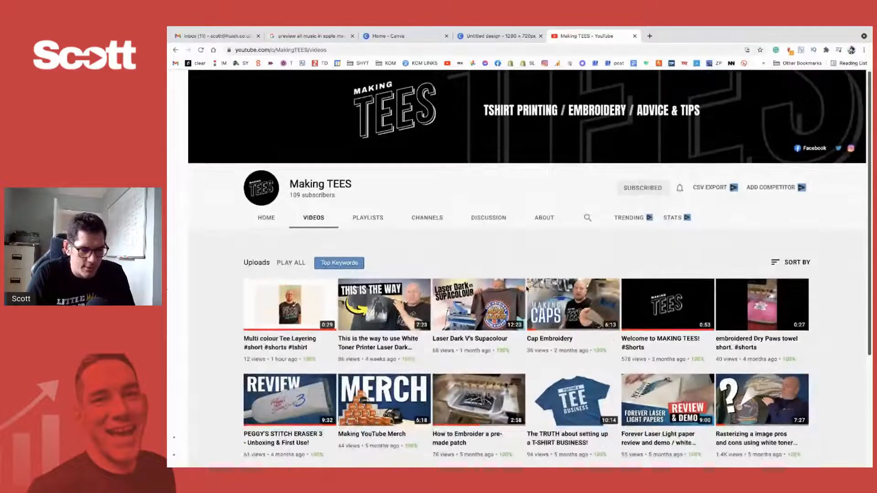
scroll(527, 289, down, 2)
scroll(527, 289, up, 3)
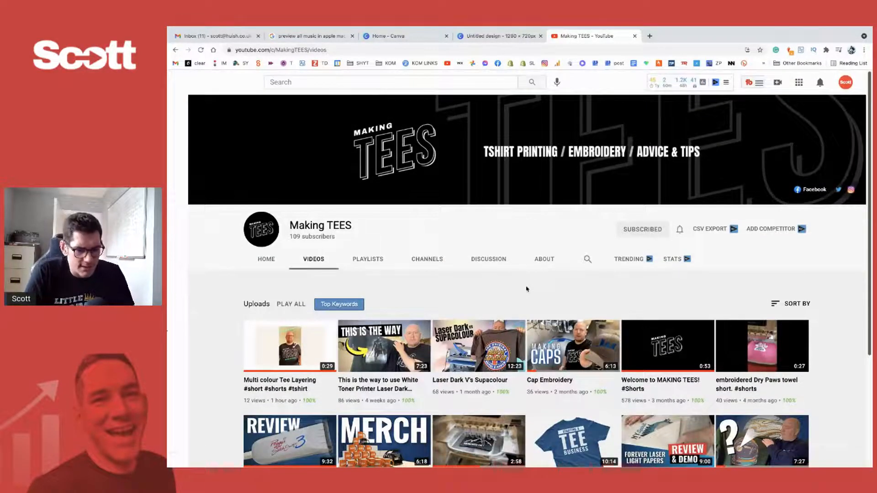
scroll(478, 284, down, 3)
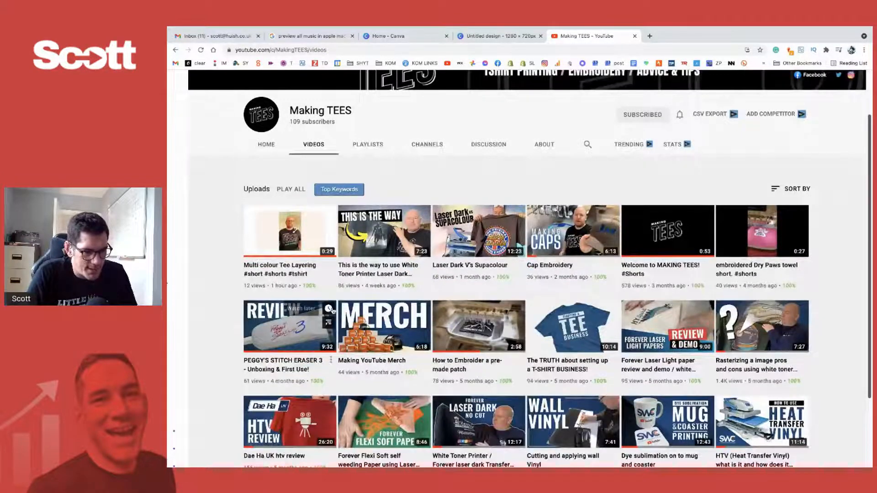
scroll(509, 178, up, 1)
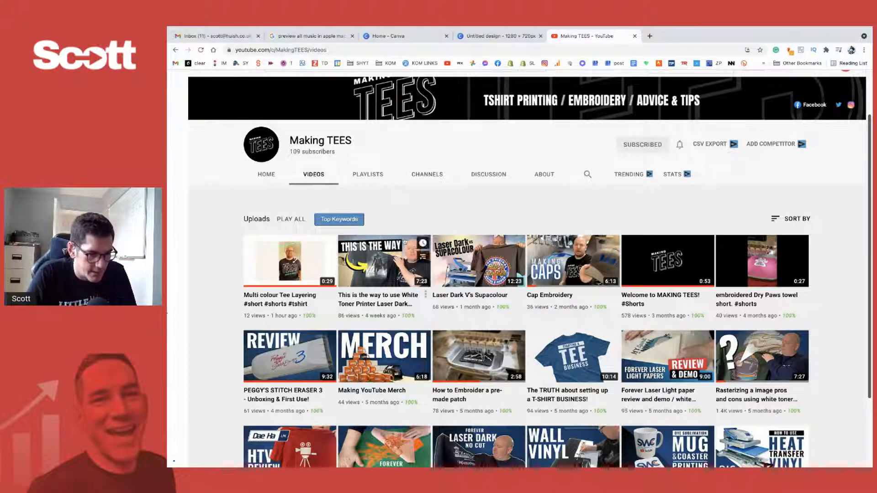
- Open the "Multi colour Tee Layering" short, pause it and seek to the fanned coloured sheets at 0:14
click(315, 276)
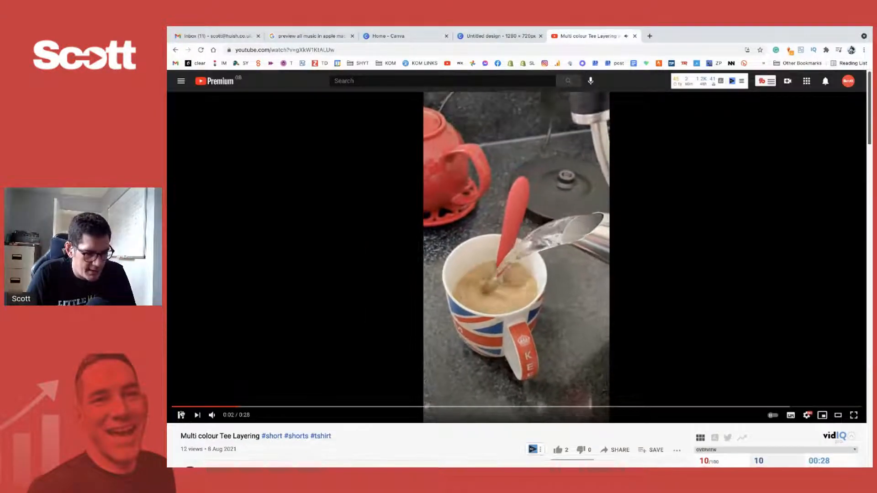
click(180, 414)
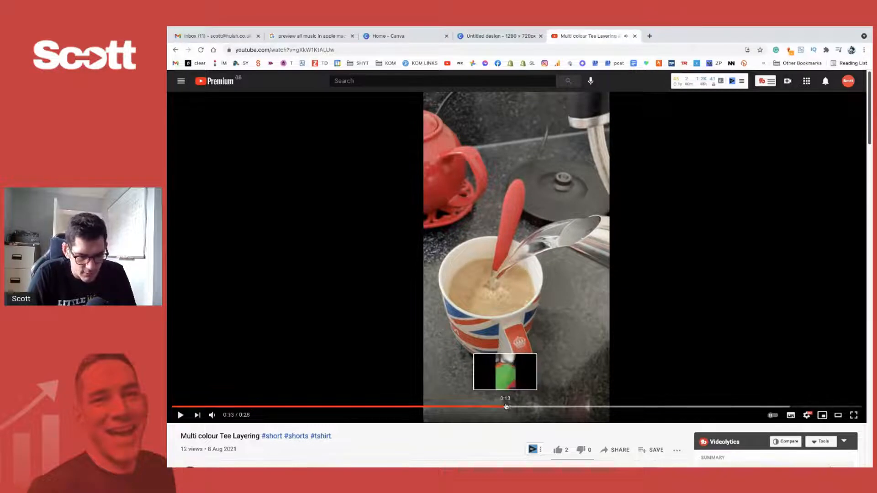
click(506, 407)
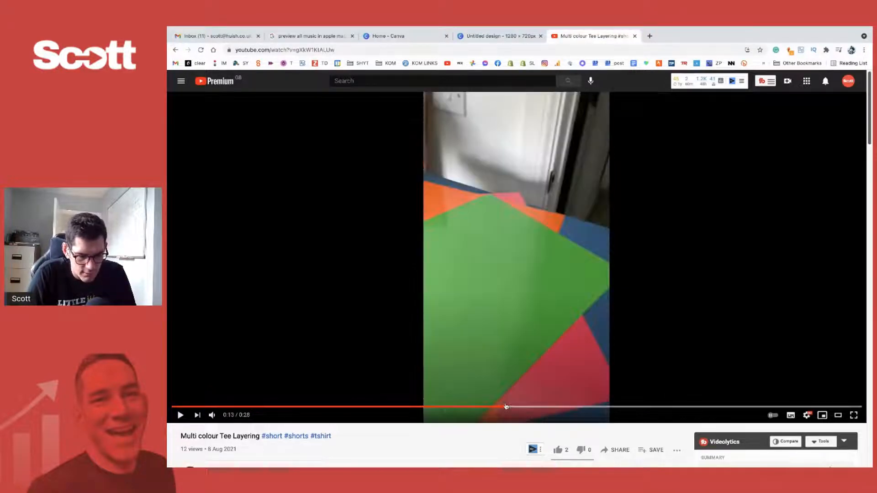
click(502, 407)
click(495, 408)
click(485, 408)
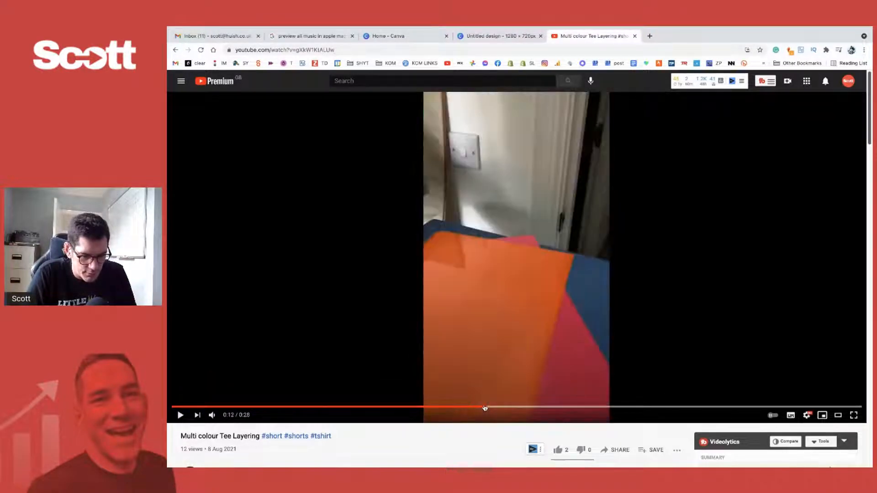
drag(484, 407, 524, 407)
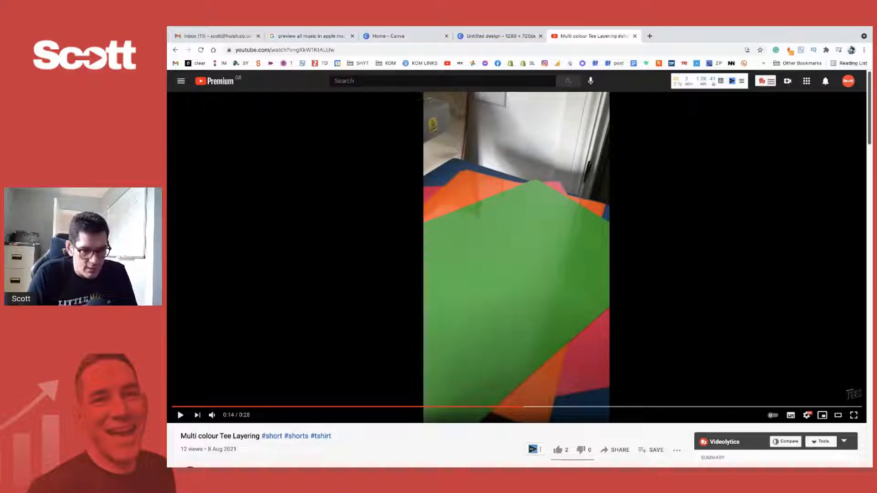
- Capture a screenshot of just the portrait video frame with the coloured sheets and close its preview
drag(424, 95, 614, 410)
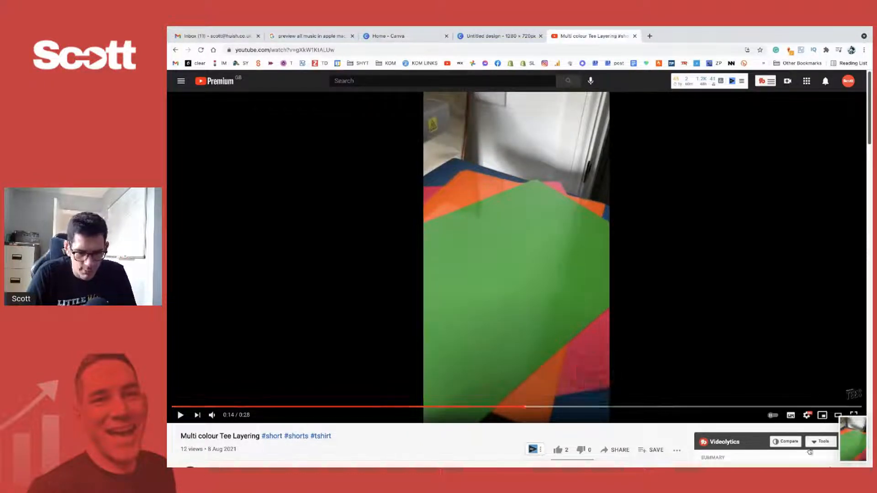
click(859, 443)
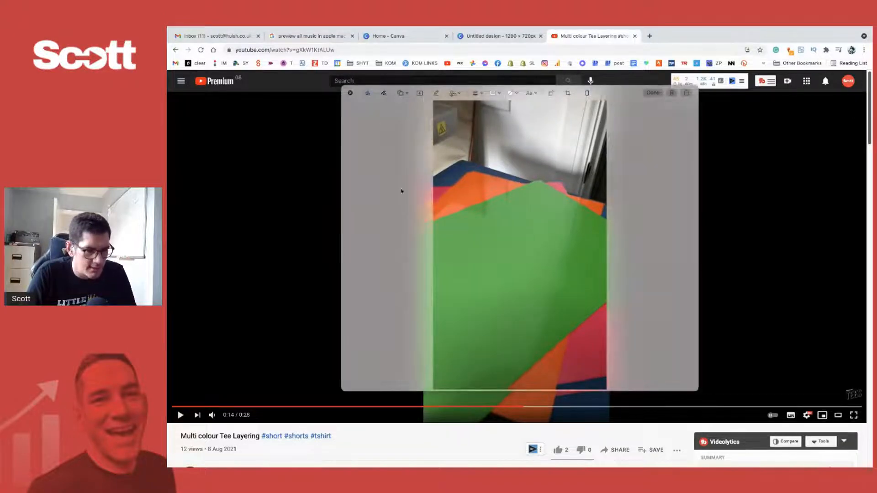
click(351, 94)
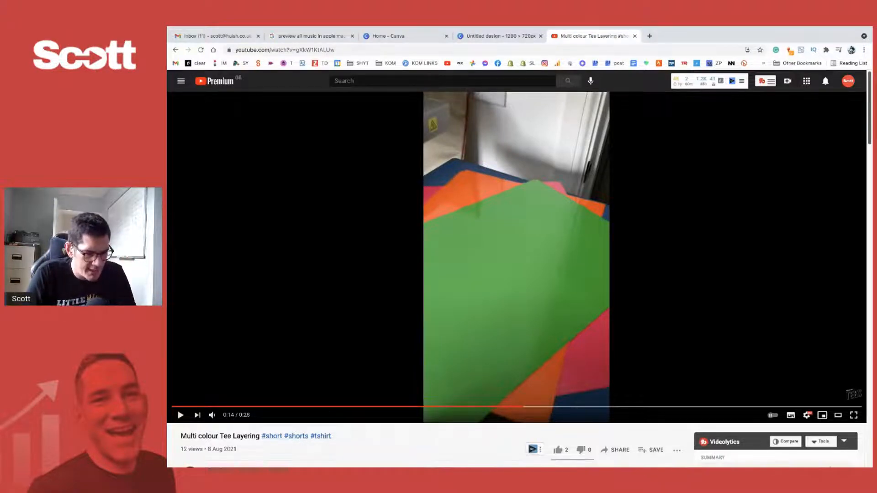
- Close the Google search and Gmail pages and return to the 1280 × 720 Canva design
mouse_move(316, 456)
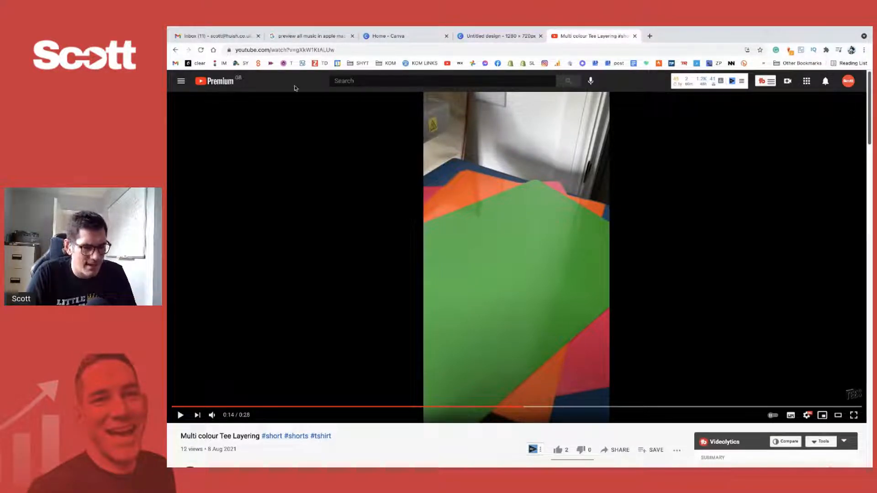
click(213, 36)
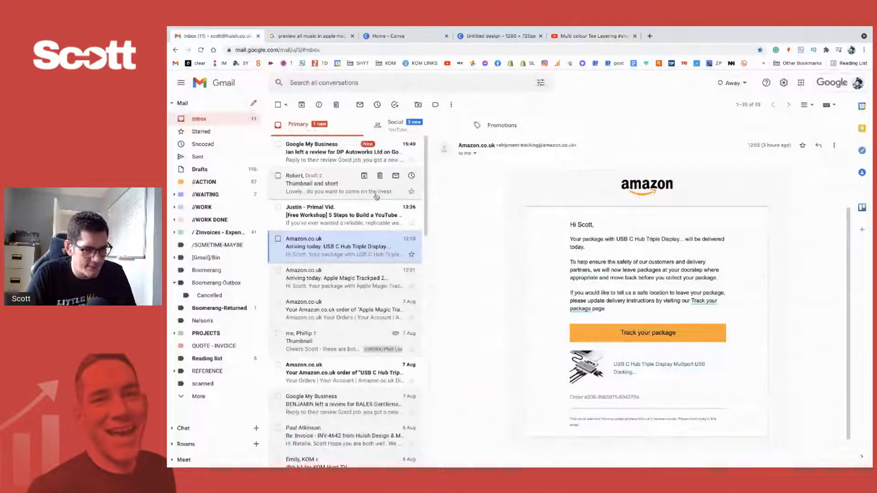
click(312, 40)
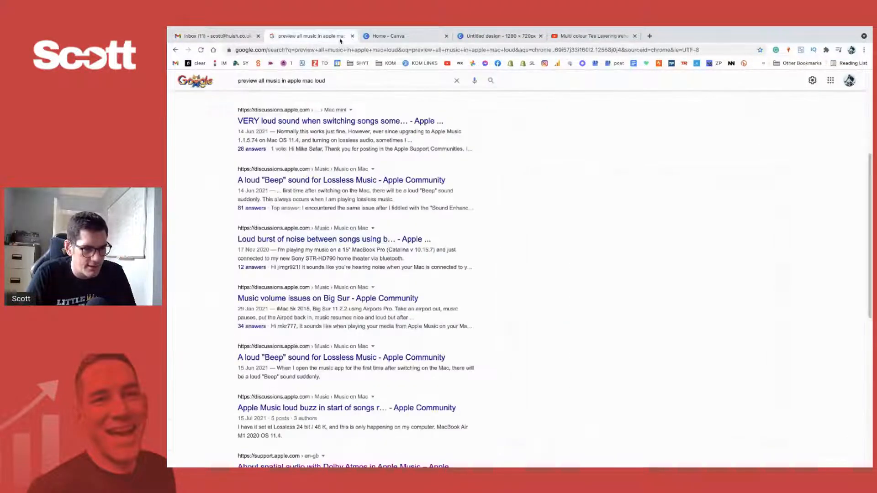
click(419, 38)
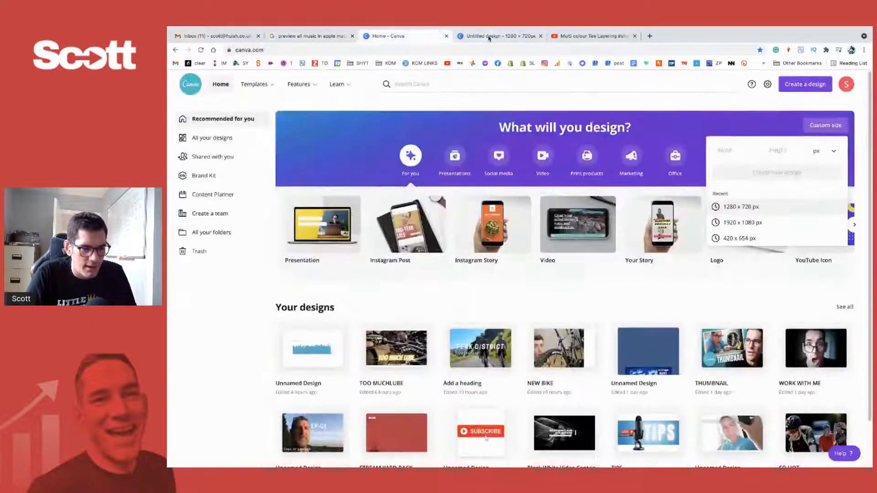
click(353, 36)
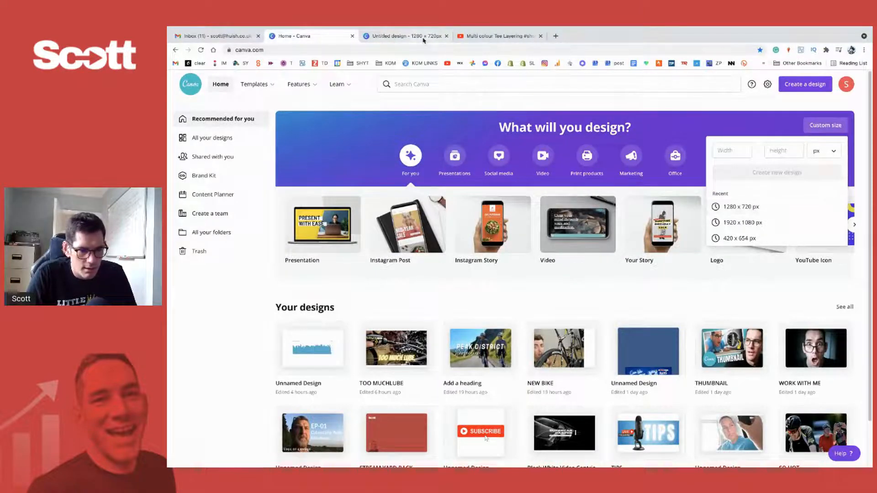
click(391, 36)
click(258, 35)
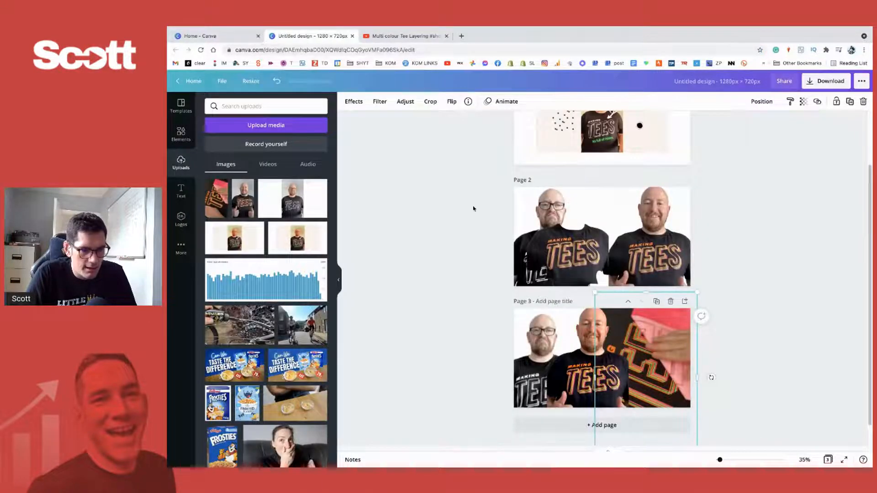
- Upload the new coloured-sheets screenshot from the Desktop folder to the design's media
click(797, 338)
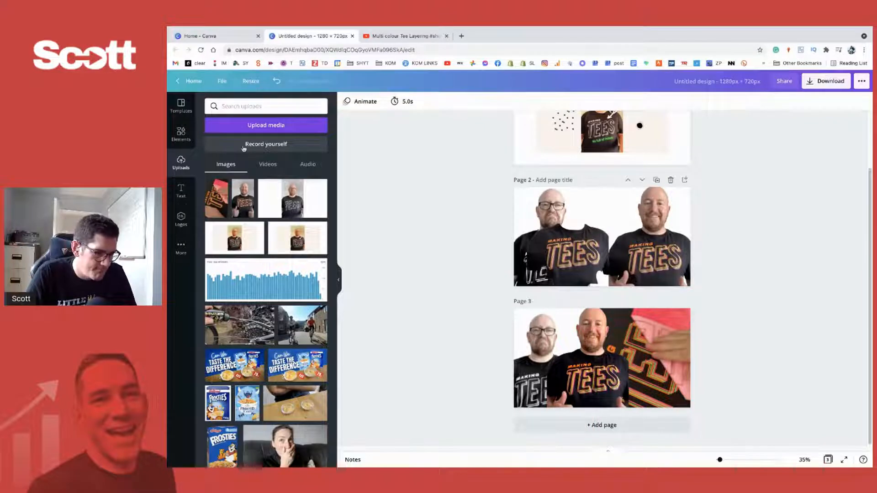
click(254, 128)
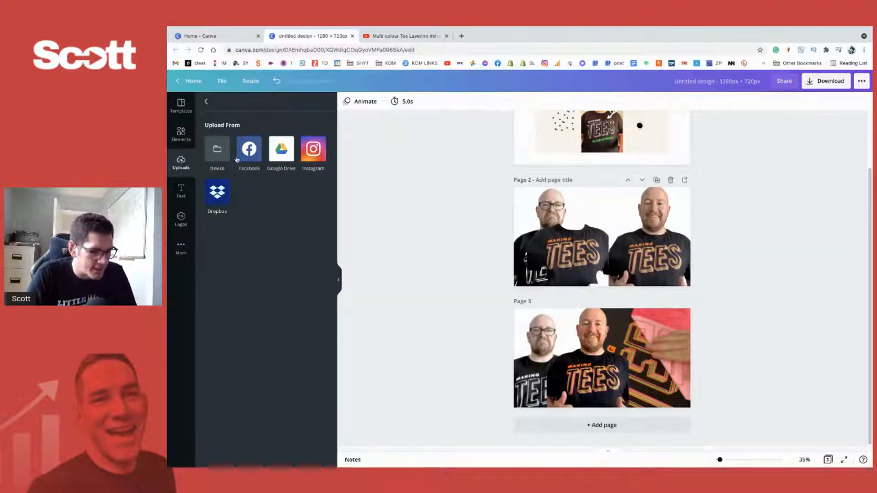
click(223, 152)
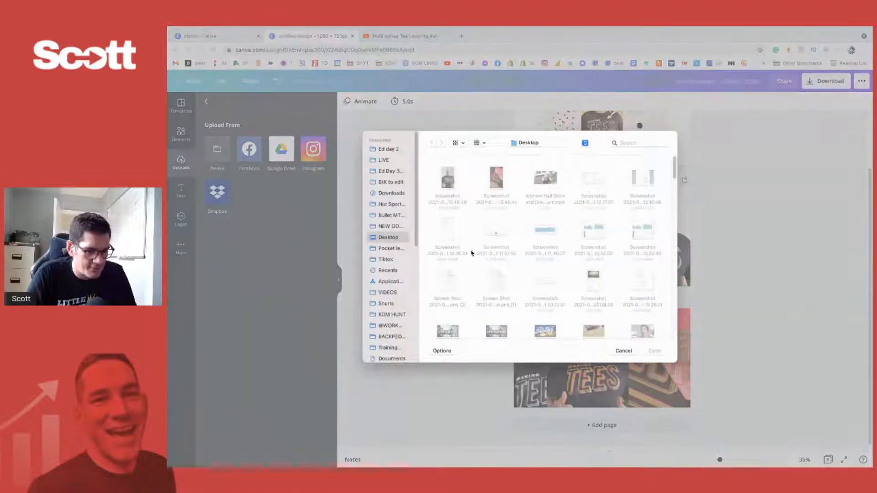
click(450, 184)
click(654, 351)
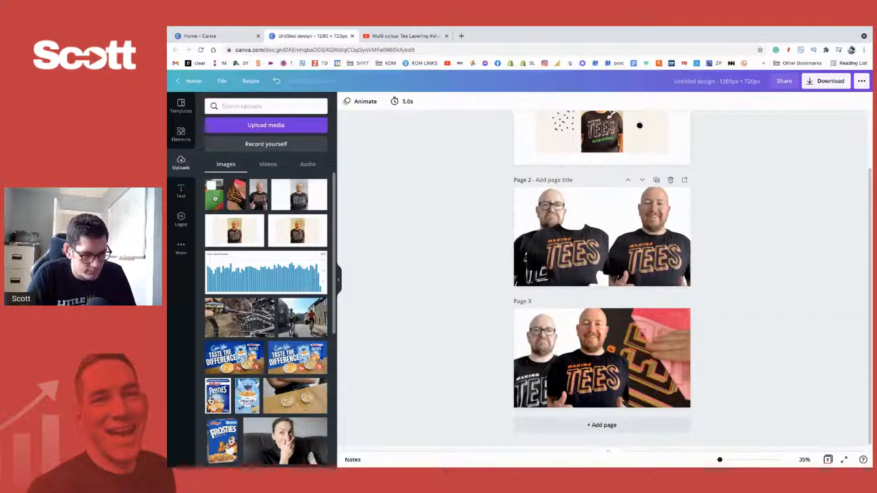
- Add the coloured-sheets screenshot over the close-up T-shirt photo on page 3 and duplicate the page
click(212, 195)
drag(599, 246, 632, 358)
click(656, 301)
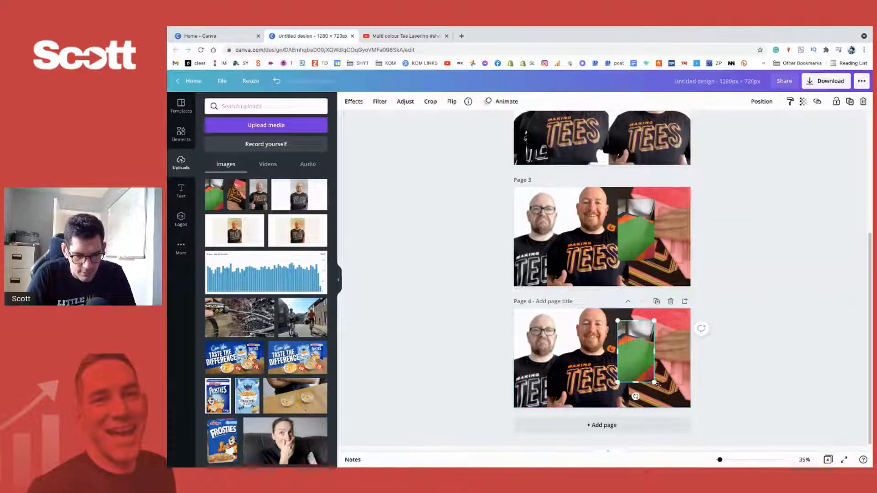
- On page 4, enlarge the coloured-sheets photo and place it behind both men on the left half
drag(654, 382, 572, 346)
right_click(571, 346)
click(613, 380)
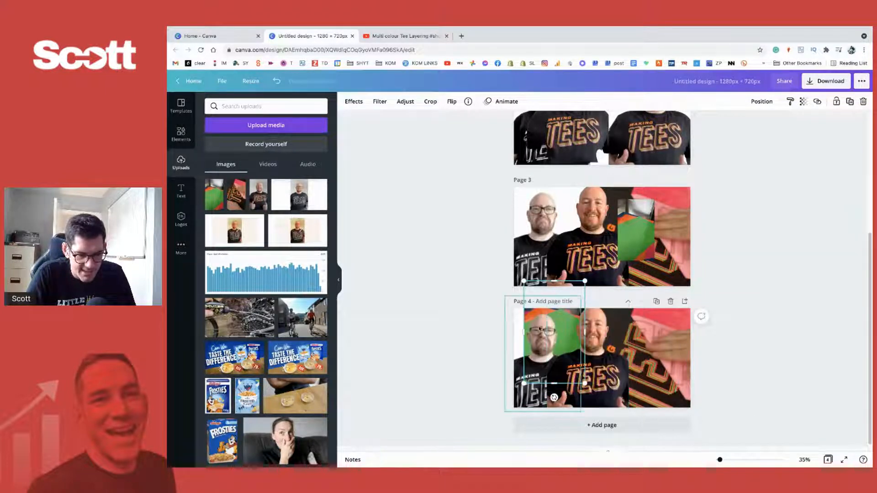
drag(585, 281, 620, 265)
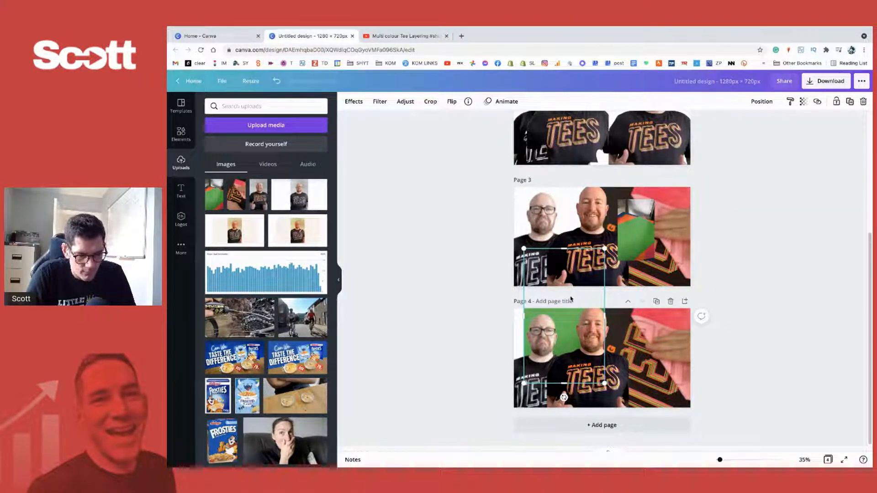
- Align the coloured-sheets photo with page 4's left edge and lower it until the fanned sheets sit behind the frowning man
click(745, 359)
click(569, 316)
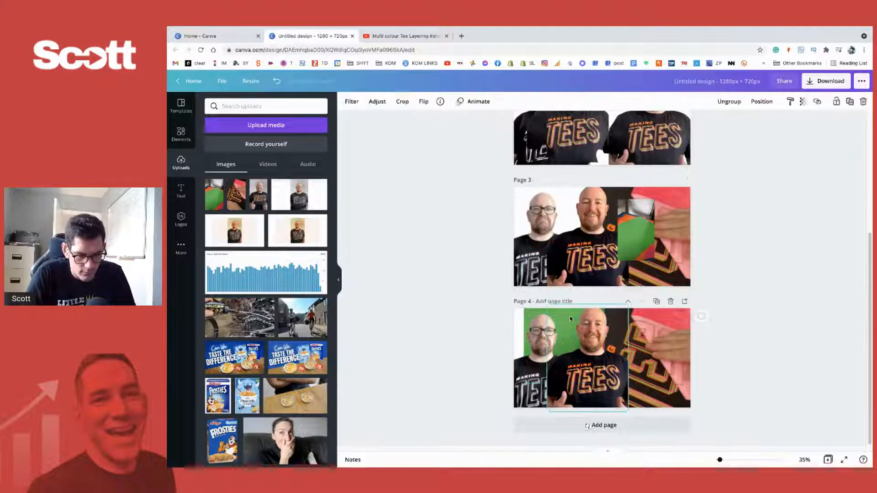
click(542, 331)
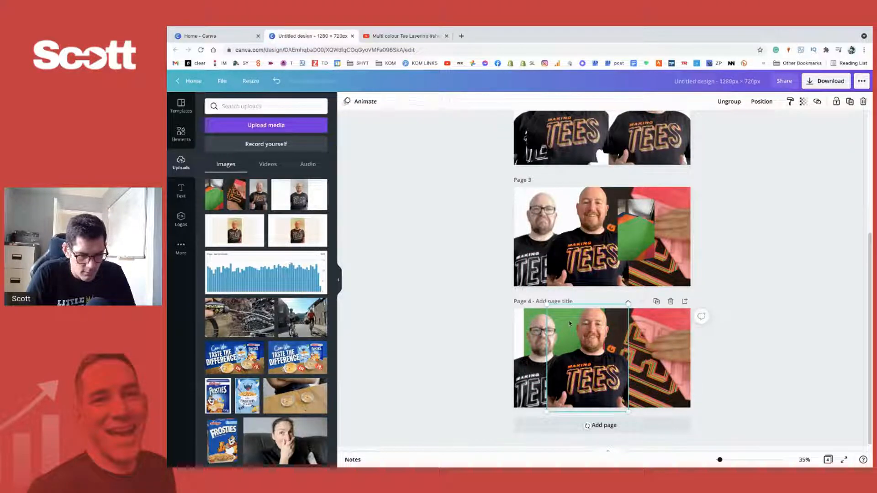
click(530, 317)
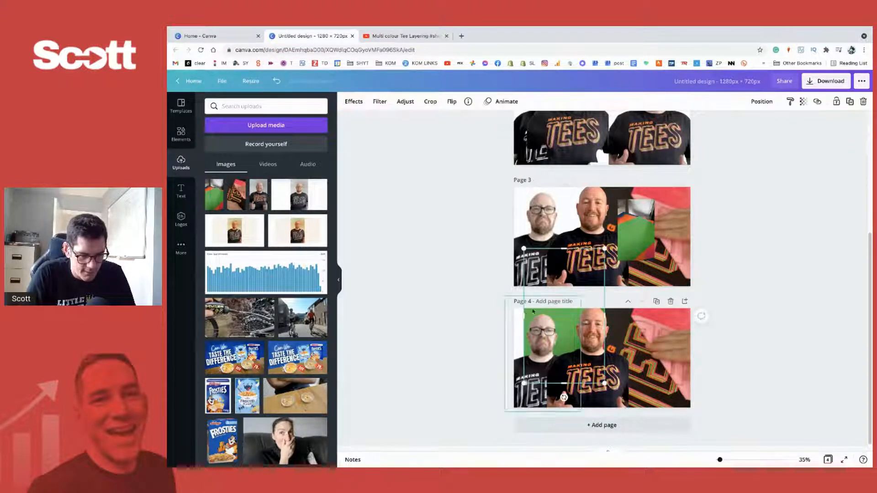
drag(549, 293, 444, 277)
key(shift+Down)
key(shift+Down)
key(shift+Down)
key(shift+Down)
key(shift+Down)
key(shift+Down)
key(shift+Down)
key(shift+Down)
key(shift+Down)
key(shift+Down)
key(shift+Down)
key(shift+Down)
key(shift+Down)
key(shift+Down)
key(shift+Down)
key(shift+Down)
key(shift+Down)
key(shift+Down)
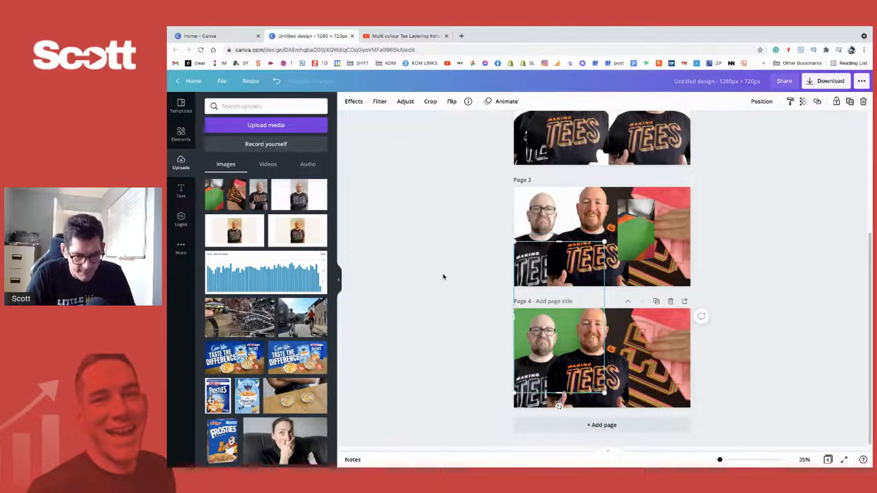
key(shift+Down)
key(shift+Down)
key(shift+Down)
key(shift+Down)
key(shift+Down)
key(shift+Down)
key(shift+Down)
key(shift+Down)
key(shift+Down)
key(shift+Down)
key(shift+Down)
key(shift+Down)
key(shift+Down)
key(shift+Down)
key(shift+Down)
key(shift+Down)
key(shift+Down)
key(shift+Down)
key(shift+Down)
key(shift+Down)
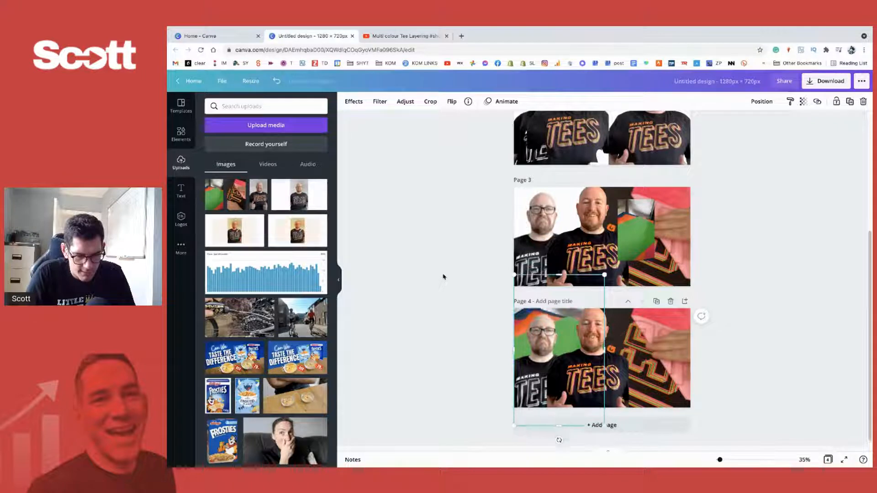
key(shift+Down)
key(shift+Down)
key(shift+Down)
key(shift+Down)
key(shift+Down)
key(shift+Down)
key(shift+Down)
key(shift+Down)
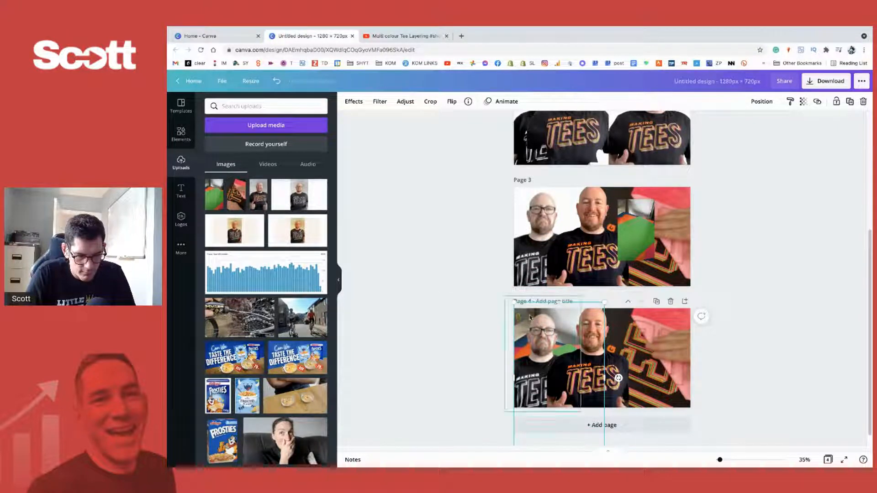
click(748, 358)
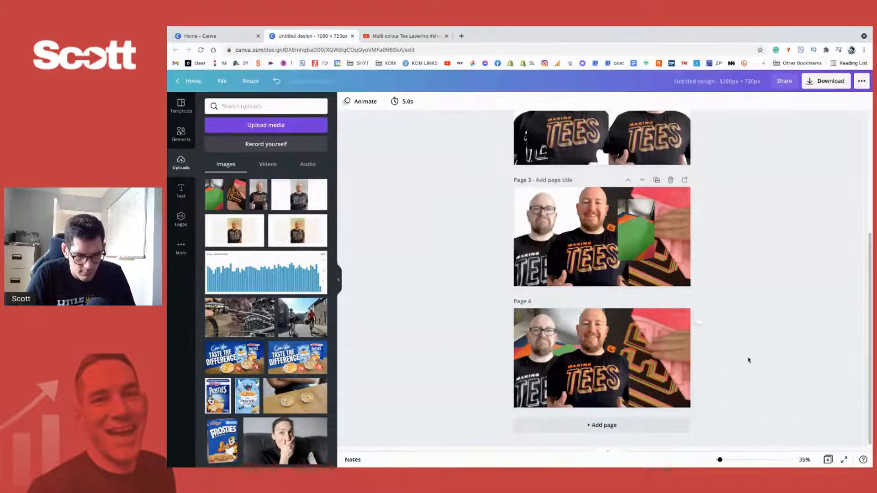
click(567, 318)
click(500, 315)
click(516, 316)
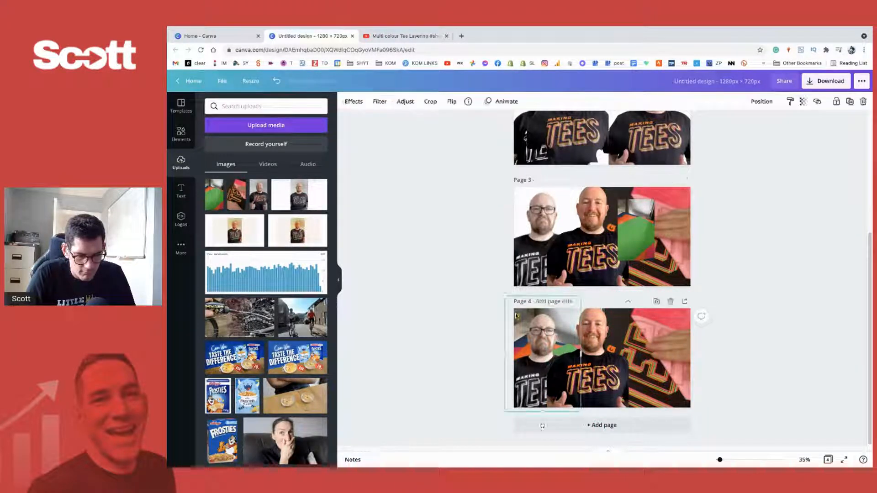
drag(531, 304, 622, 314)
key(ctrl+z)
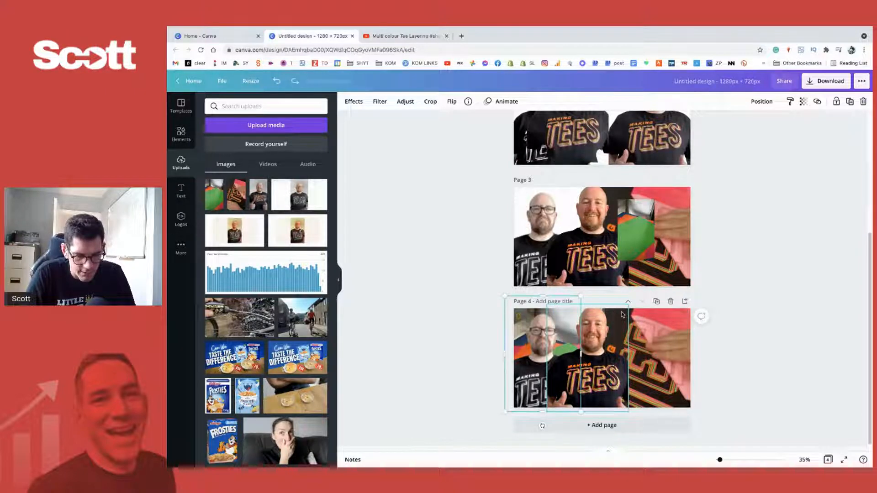
- Duplicate page 4 and, on page 5, move the smiling man to the right edge to expose the coloured-sheets photo
click(657, 302)
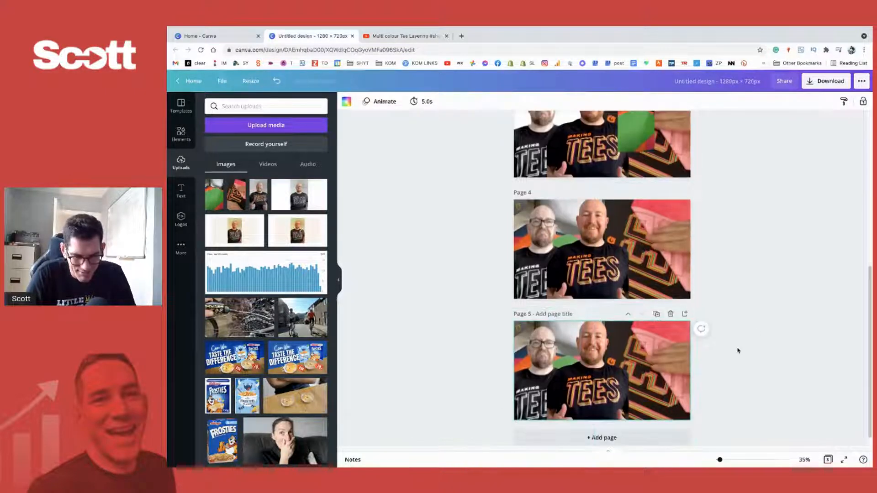
click(523, 329)
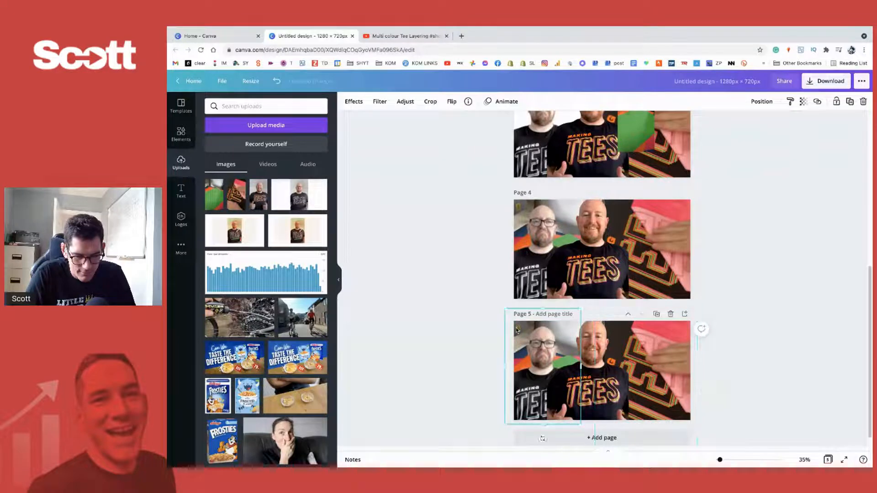
drag(544, 338, 547, 321)
drag(555, 354, 620, 354)
click(589, 341)
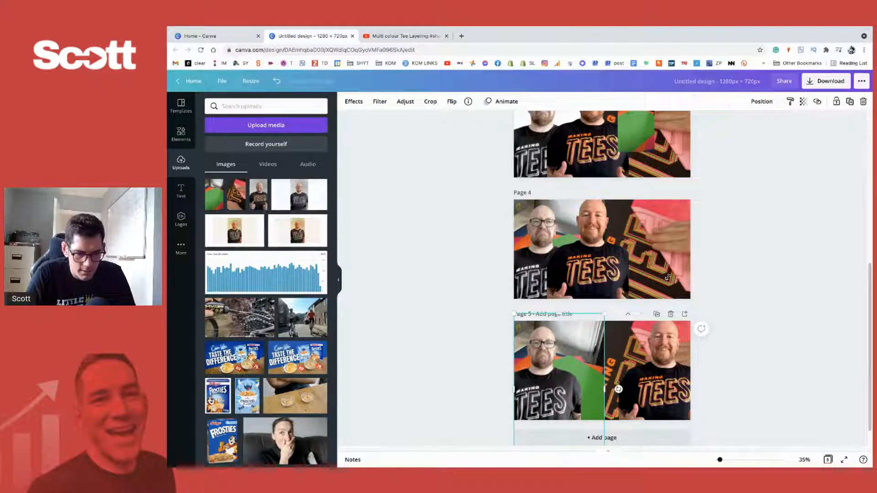
- Enlarge page 5's coloured-sheets photo so it spreads behind both men, and move the smiling man back beside the frowning man
drag(601, 312, 661, 294)
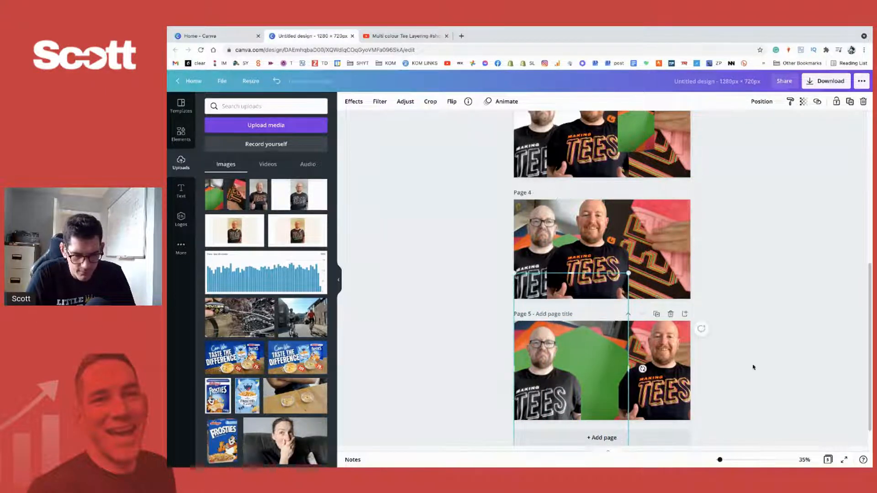
click(754, 366)
drag(667, 384, 597, 386)
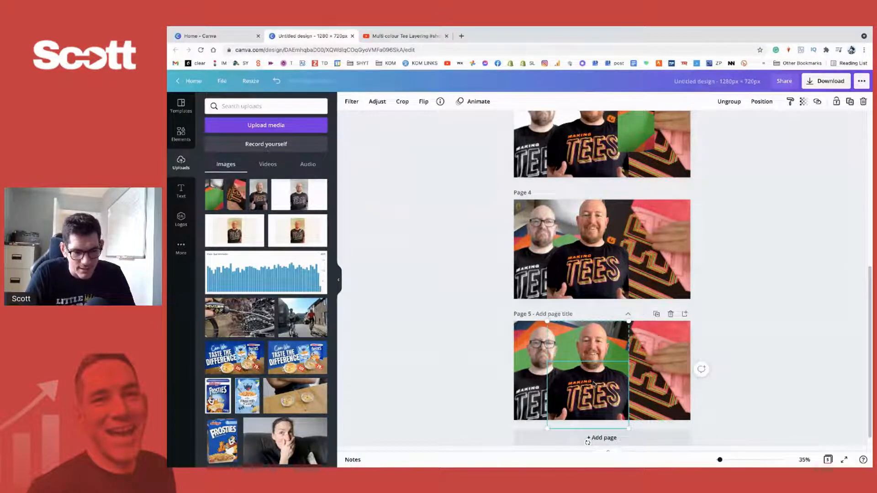
click(524, 387)
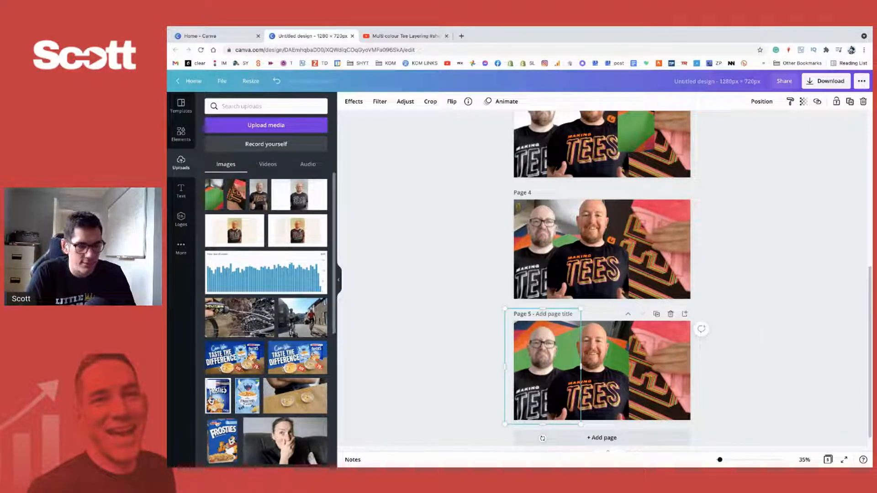
click(746, 372)
scroll(731, 374, down, 1)
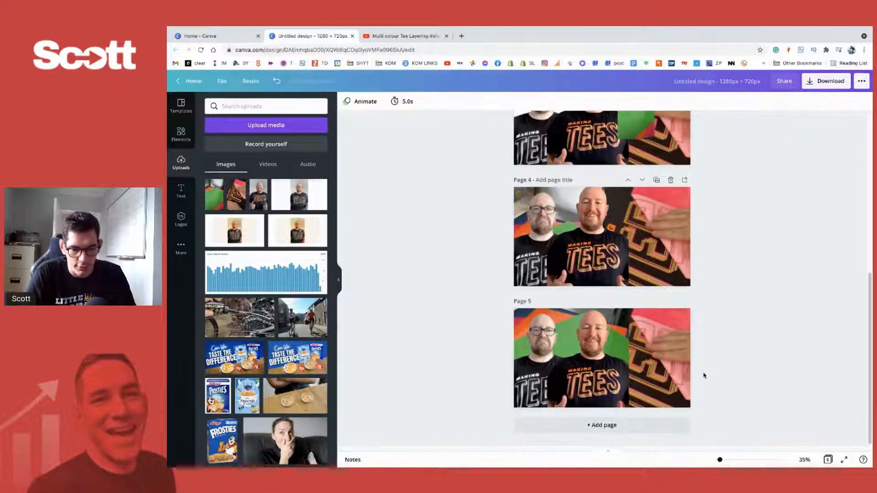
- Bring page 5's close-up T-shirt photo forward one layer and scale it down slightly
click(673, 346)
right_click(663, 348)
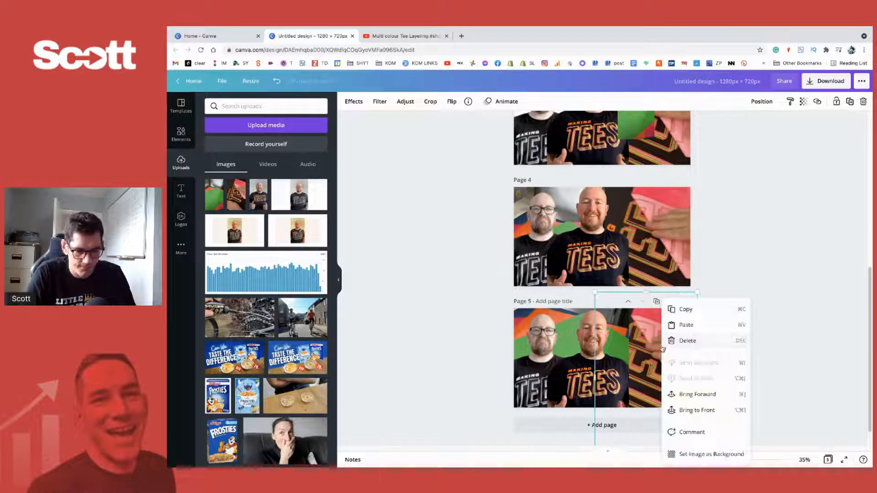
click(698, 395)
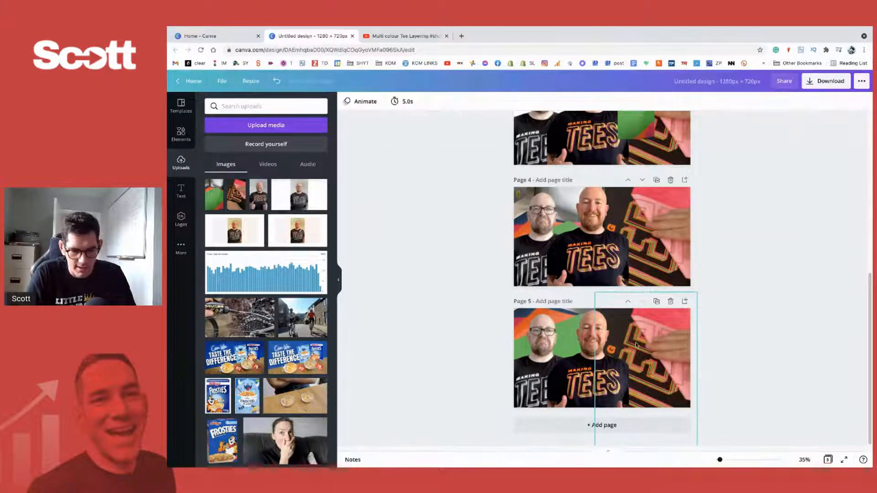
drag(596, 294, 607, 313)
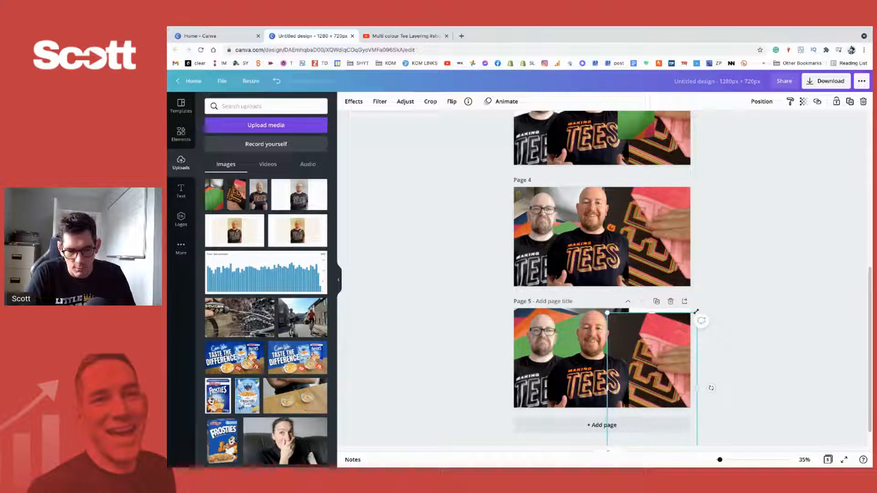
drag(697, 313, 736, 250)
mouse_move(677, 342)
mouse_down()
mouse_move(665, 344)
mouse_move(675, 344)
mouse_up()
key(ctrl+z)
key(ctrl+z)
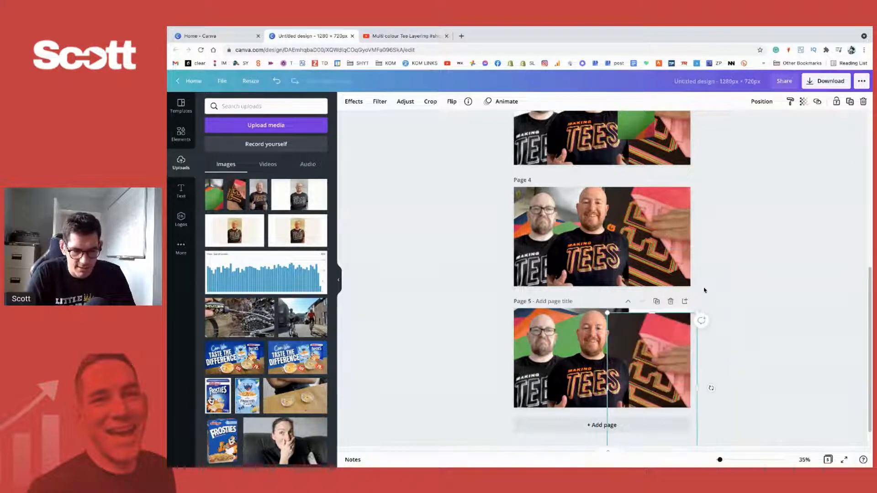
- Move the close-up T-shirt photo up to page 5's top edge
click(754, 353)
drag(675, 347, 674, 341)
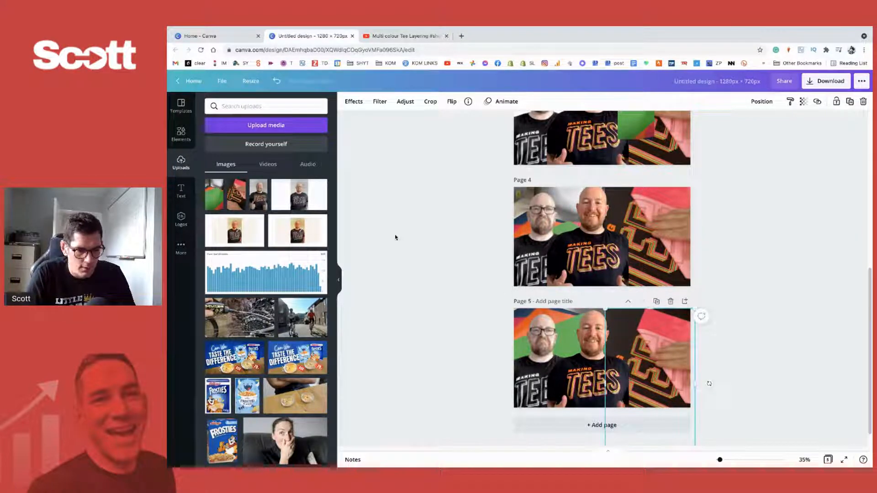
- Search the elements for "shape" and place a small circle beside the smiling man's neck on page 5
click(180, 135)
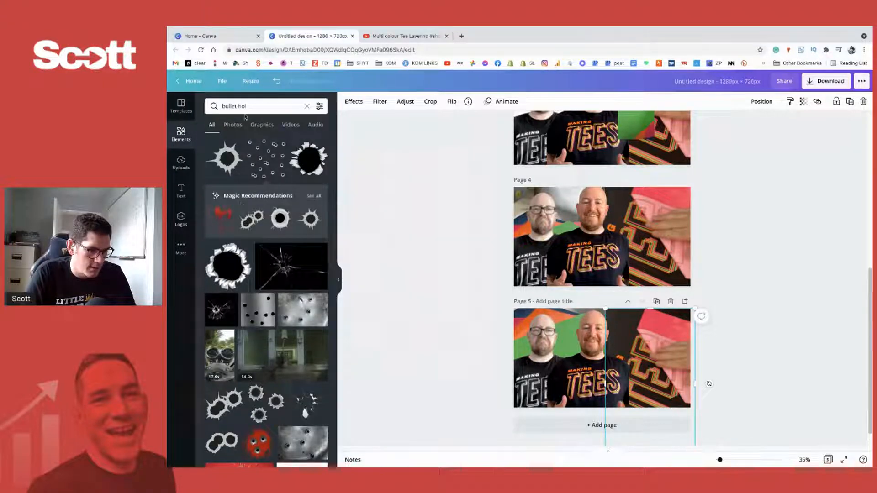
click(245, 100)
text(shape)
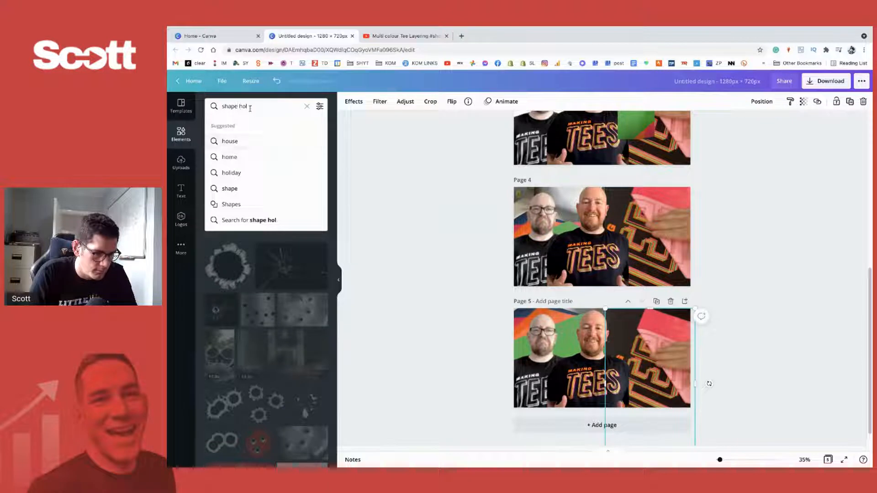
key(BackSpace)
key(BackSpace)
key(BackSpace)
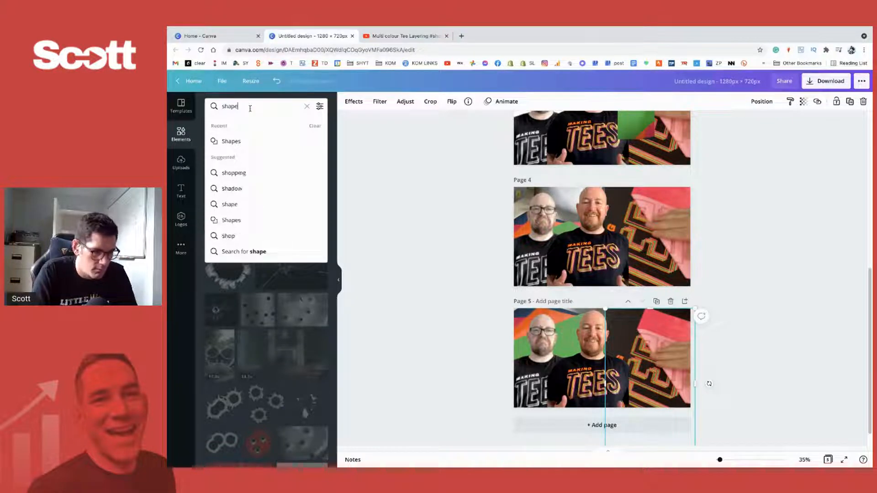
text(e)
key(Return)
drag(223, 181, 622, 362)
drag(654, 392, 620, 353)
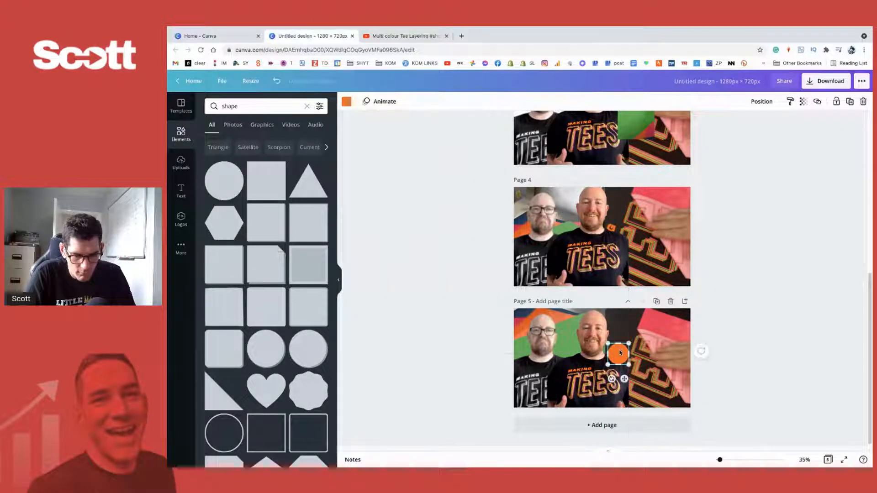
- Recolour the circle with the near-black photo colour of the T-shirt close-up and send it backward one layer
drag(720, 461, 724, 460)
scroll(630, 411, down, 3)
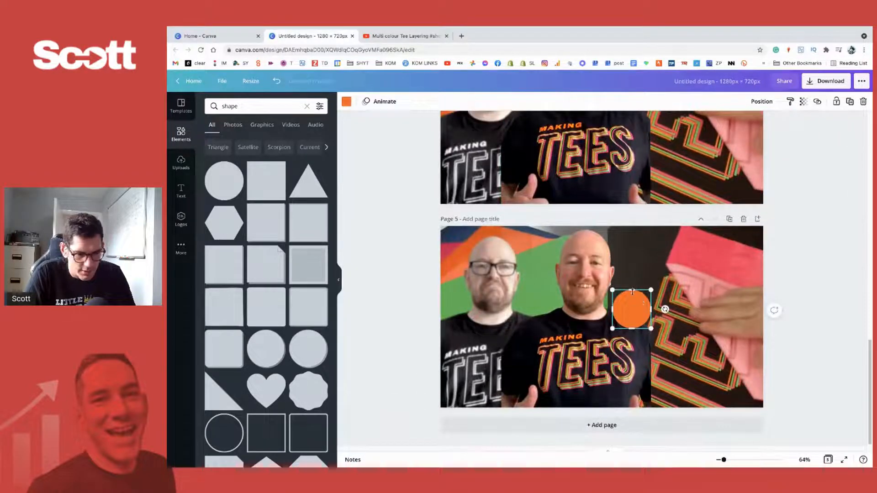
click(346, 101)
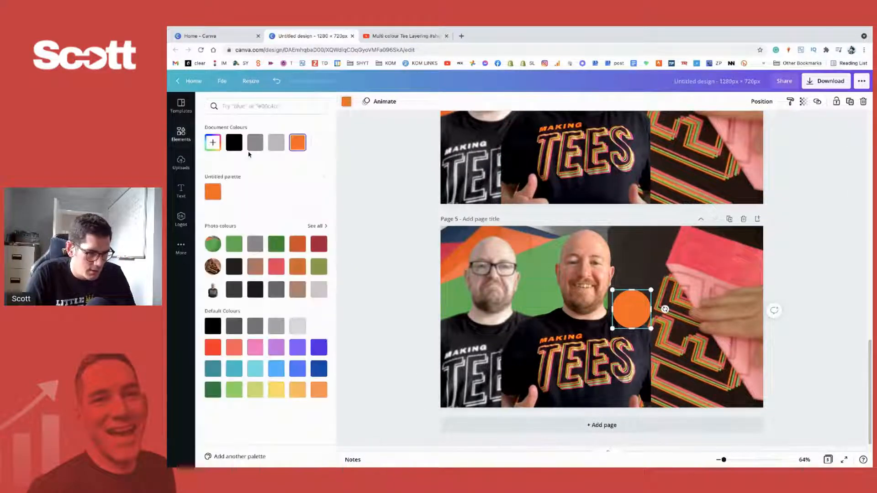
click(234, 266)
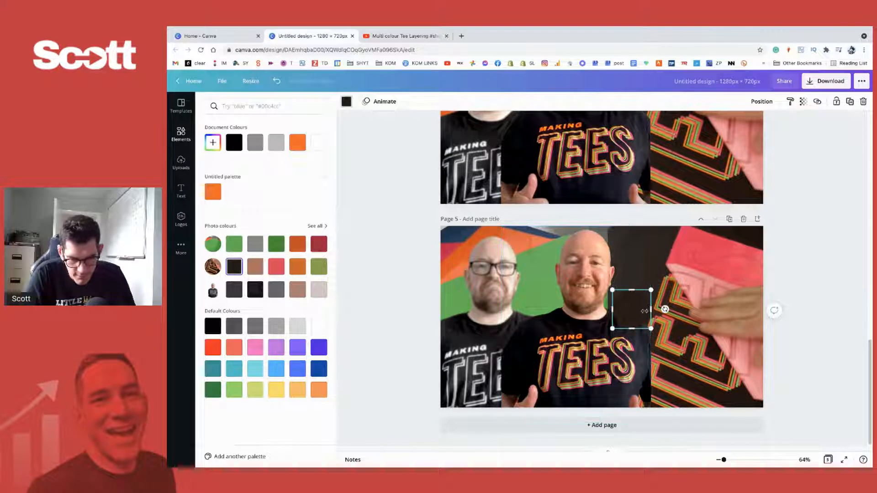
right_click(639, 311)
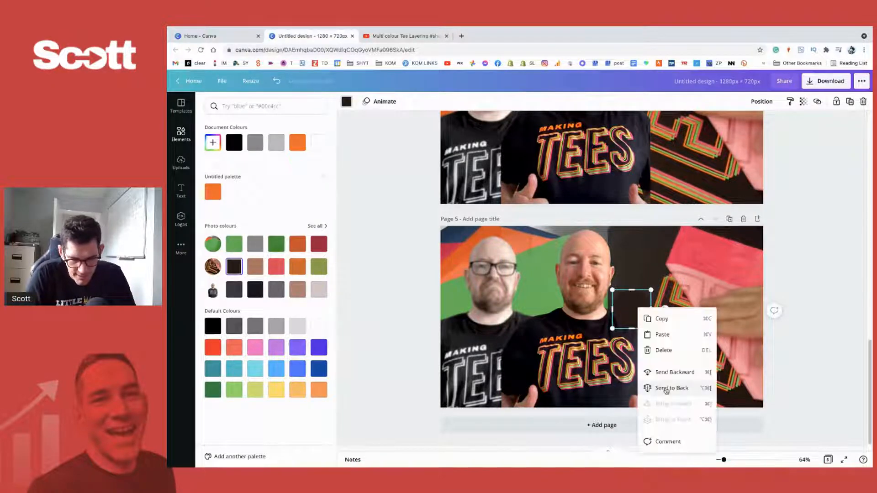
click(665, 371)
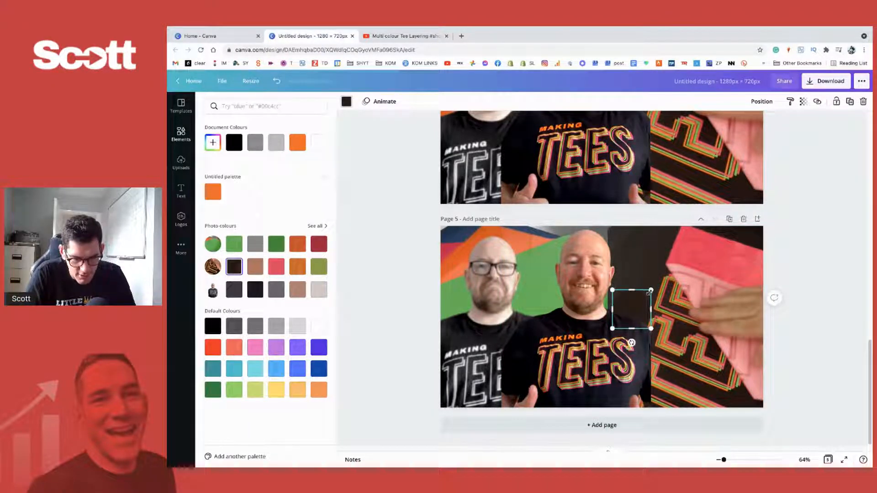
- Shrink the circle slightly and set its custom colour to the dark brown #301F1A
drag(651, 291, 649, 292)
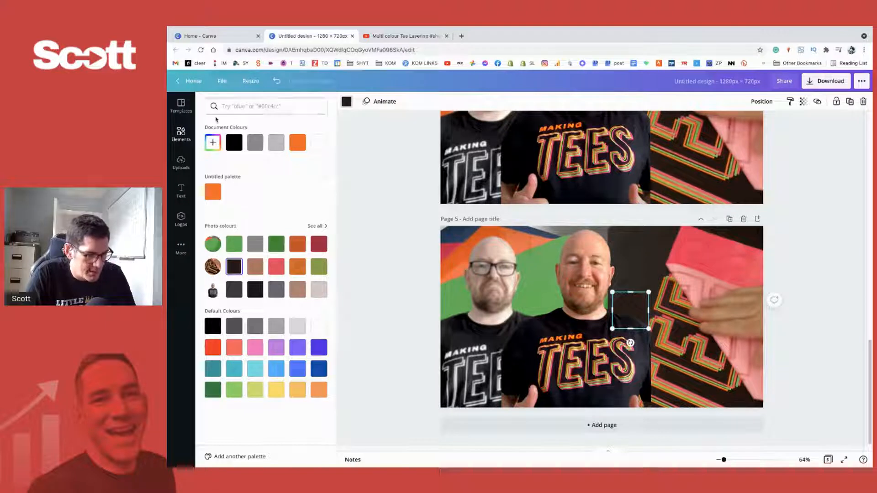
click(213, 142)
drag(259, 198, 258, 197)
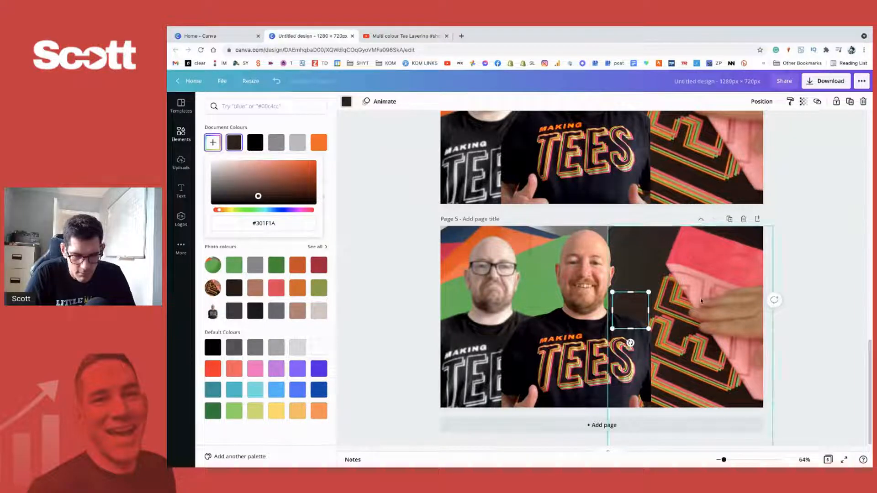
click(814, 315)
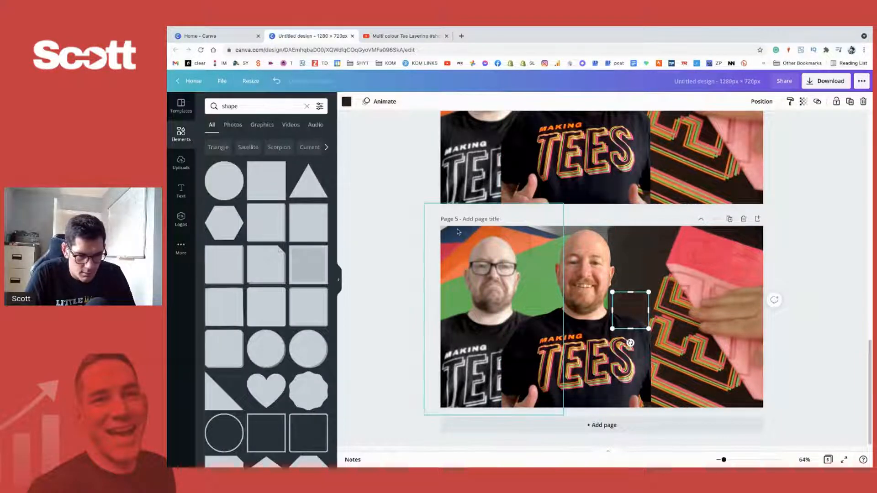
- Set the contrast of page 5's close-up T-shirt photo to 29 and its brightness to 7
click(498, 232)
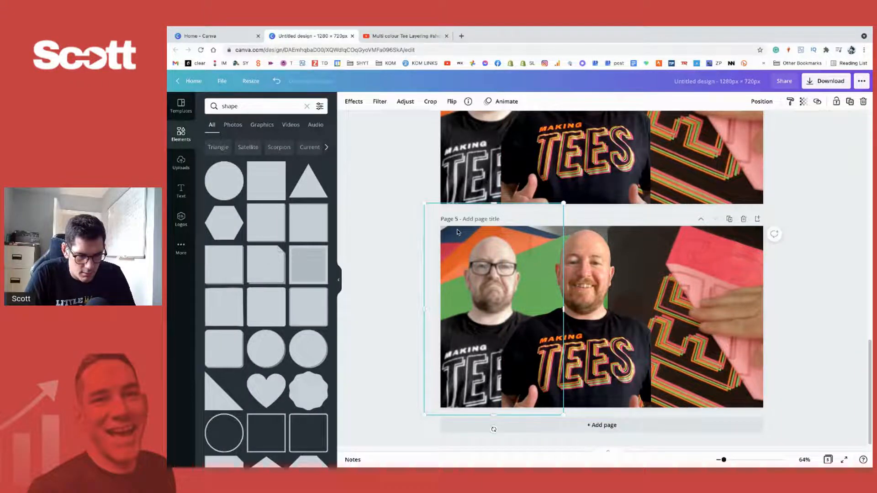
click(543, 240)
click(542, 240)
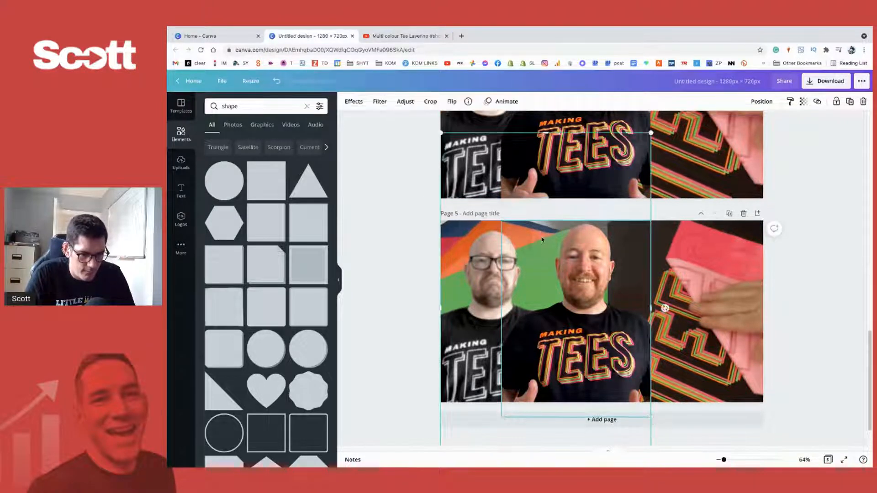
key(Tab)
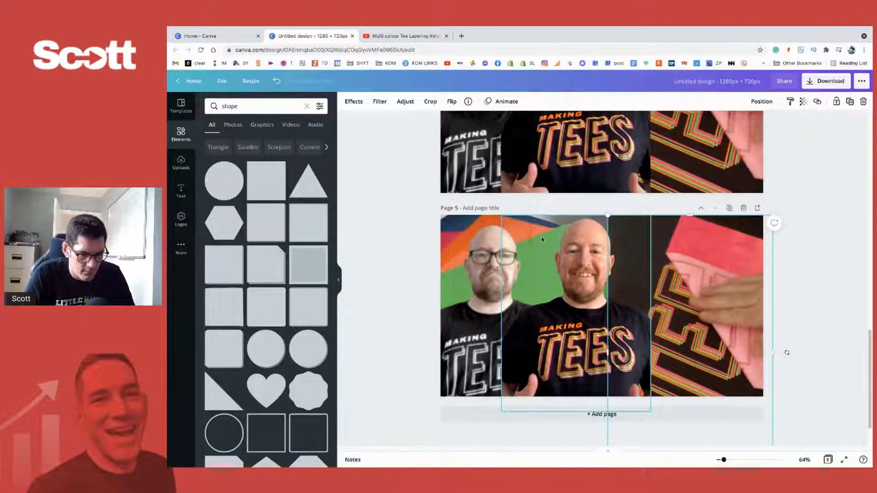
key(Tab)
key(Tab)
key(Tab)
key(Tab)
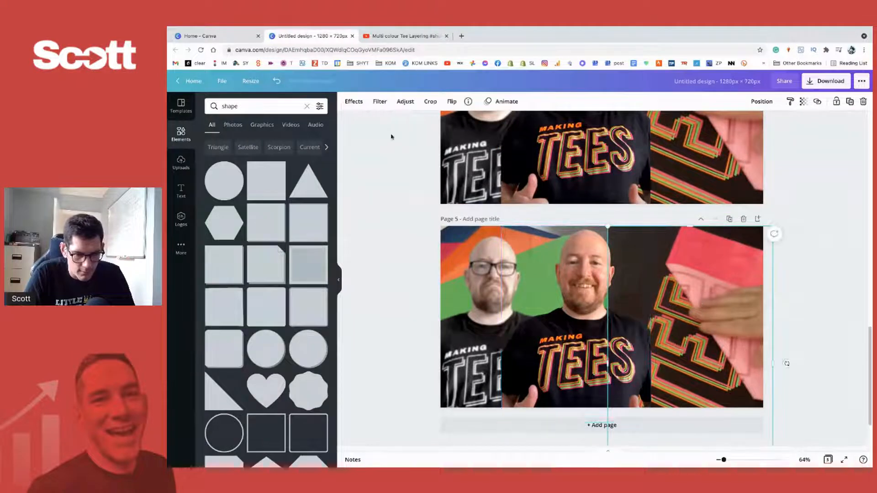
click(412, 106)
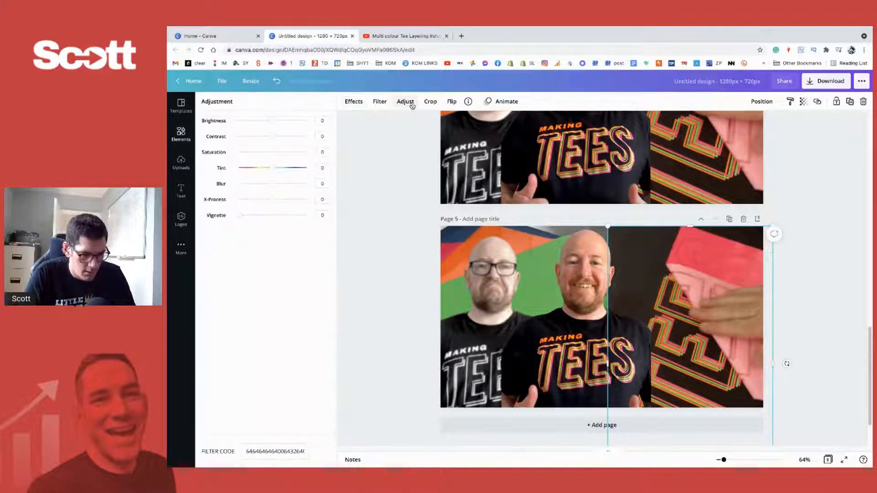
mouse_move(275, 138)
mouse_down()
mouse_move(284, 120)
mouse_move(275, 124)
mouse_up()
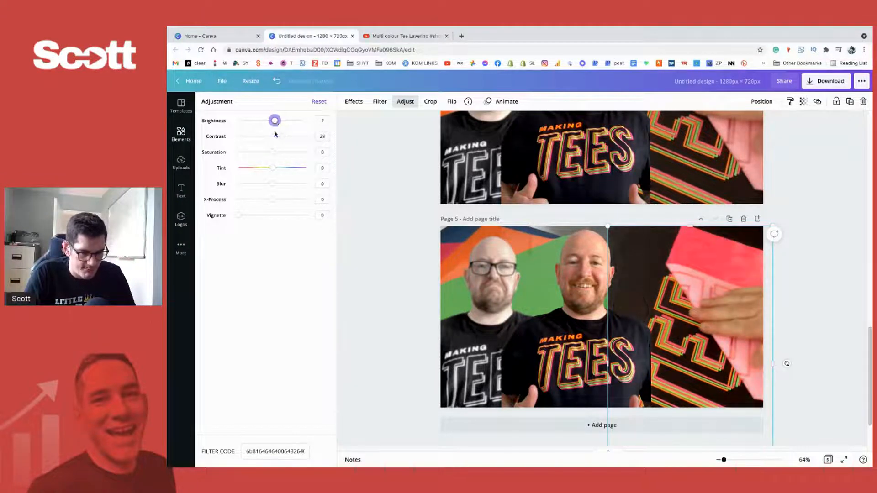
click(787, 281)
- Shift the smiling man slightly to the right, away from the frowning man, on page 5
scroll(787, 281, down, 1)
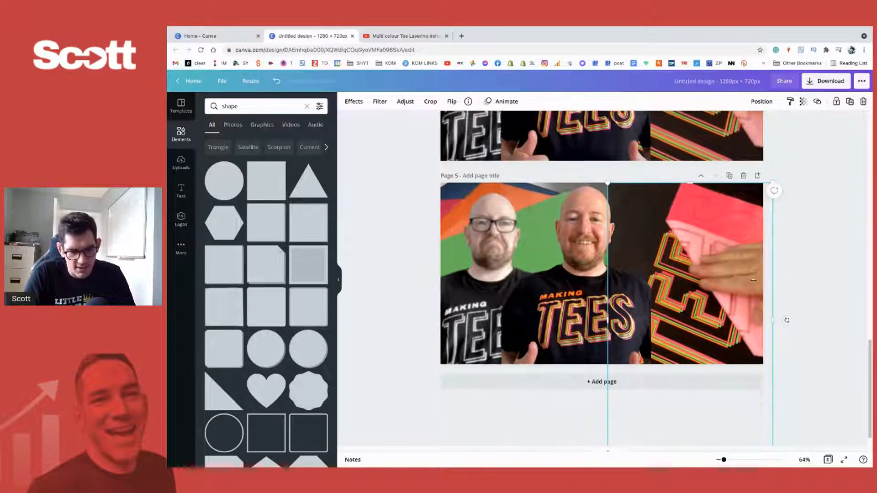
scroll(605, 286, up, 1)
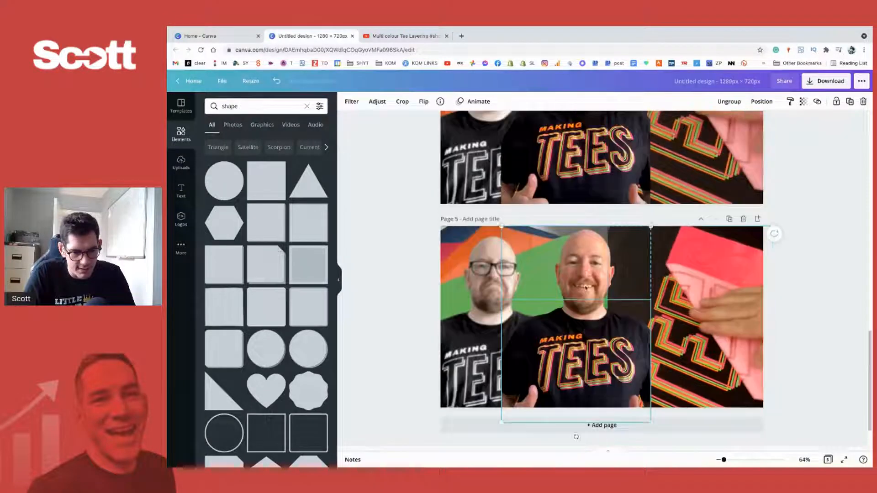
click(594, 265)
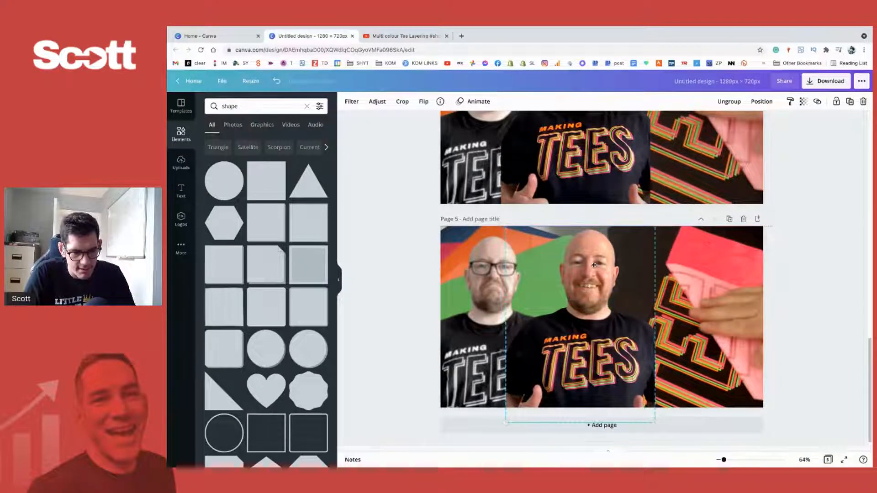
- Try a smaller frowning man on page 5, then try him over the T-shirt close-up, undoing both changes
click(508, 307)
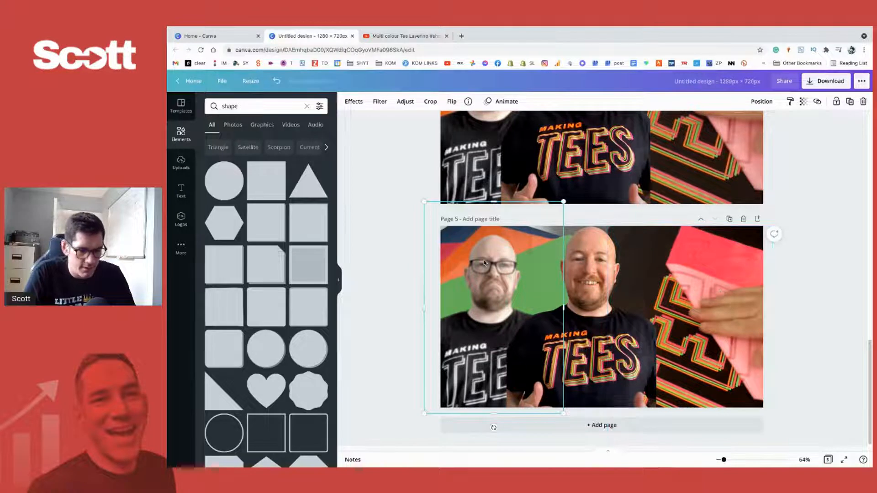
drag(485, 263, 482, 264)
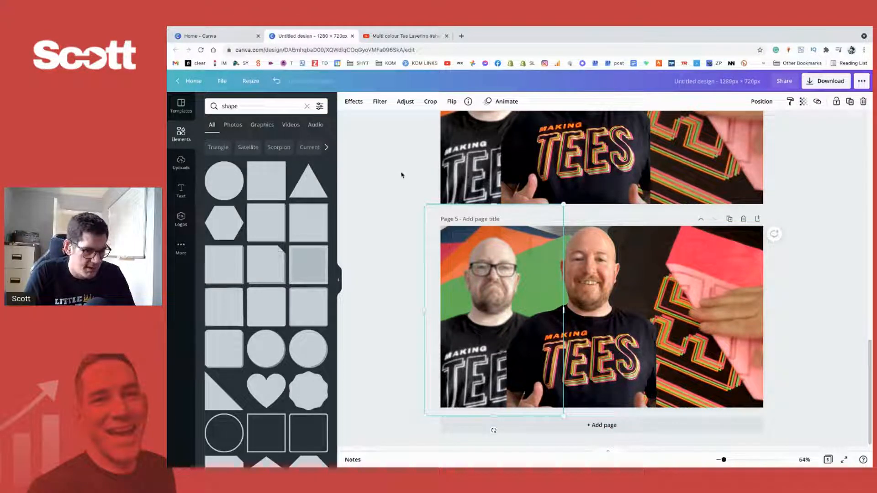
drag(563, 205, 512, 275)
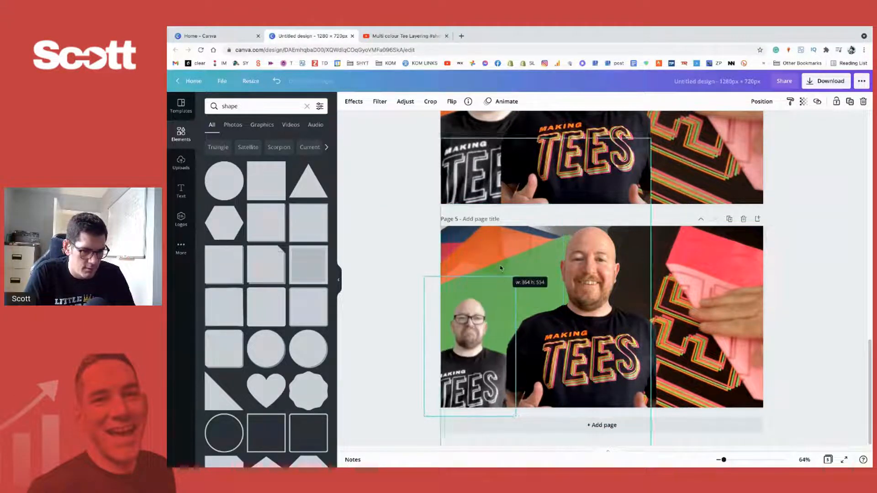
click(490, 260)
click(469, 342)
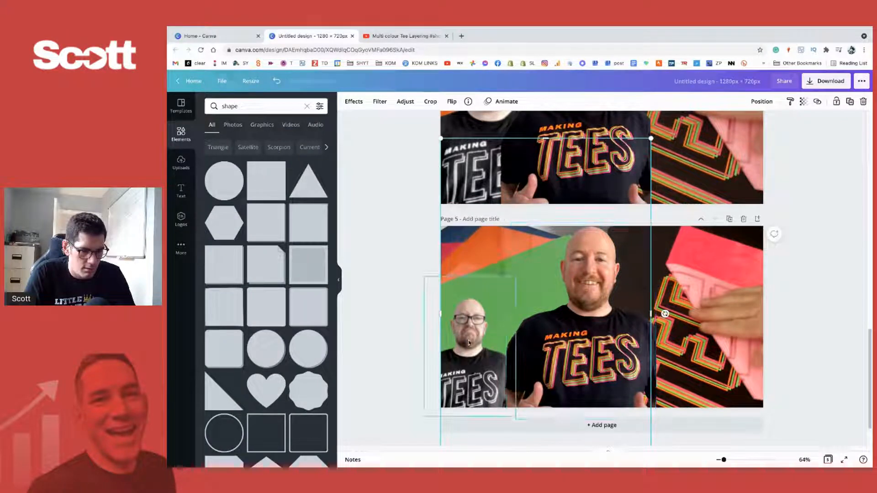
key(ctrl+z)
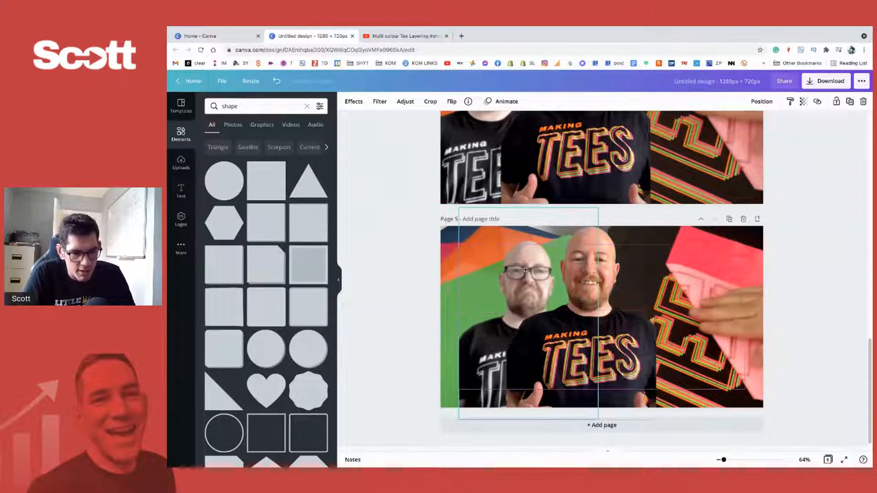
drag(500, 273, 711, 281)
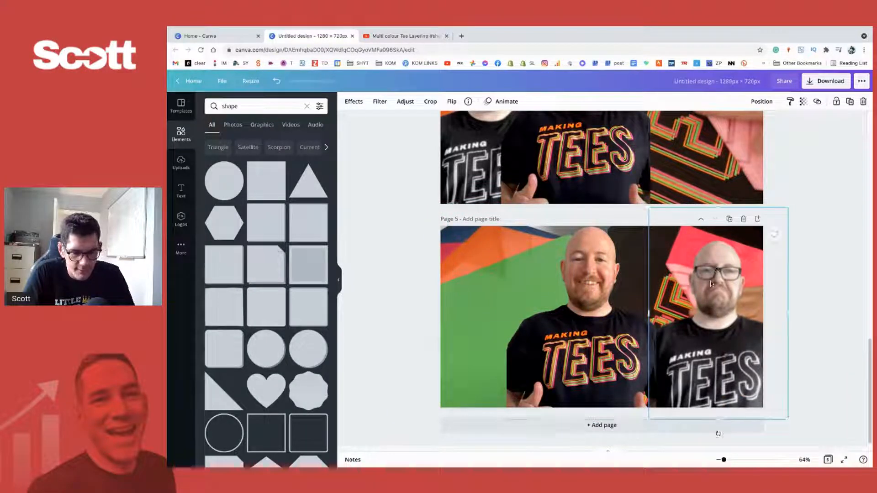
key(ctrl+z)
- Duplicate page 5 and delete the frowning man from the copy
click(729, 219)
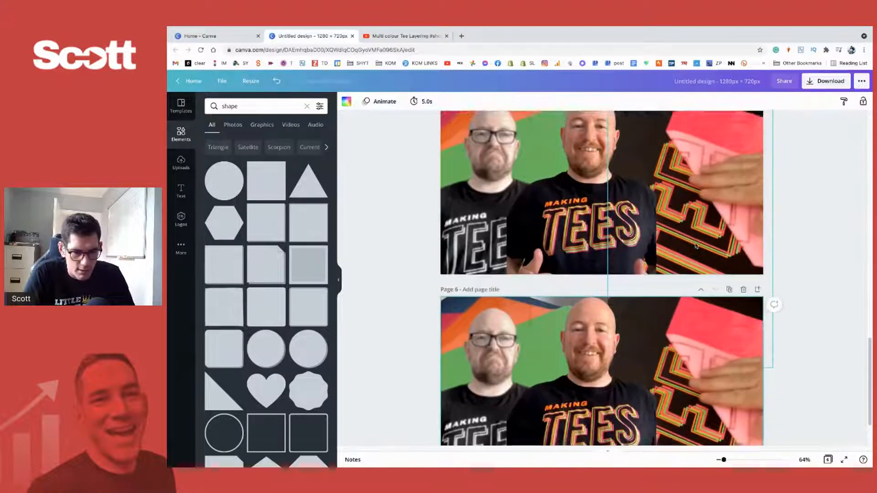
drag(485, 277, 690, 303)
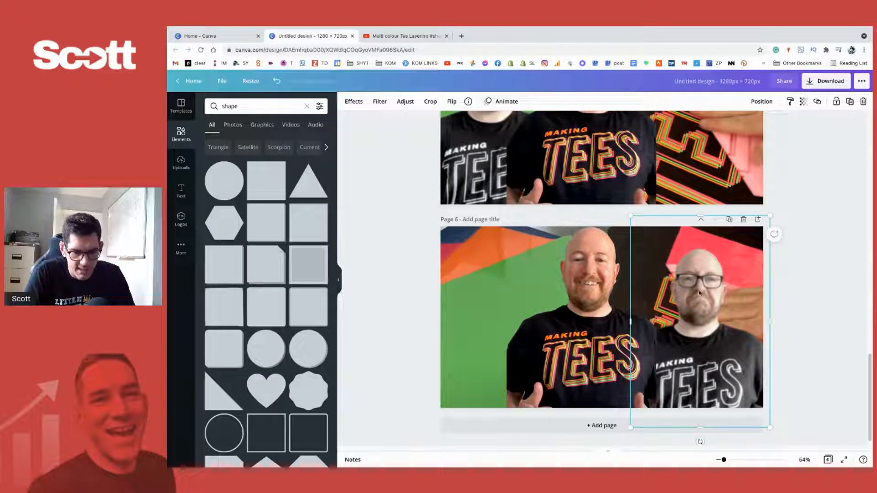
key(Delete)
- Move the smiling man on page 6 to the right and slightly up, over the seam between the backgrounds
click(586, 327)
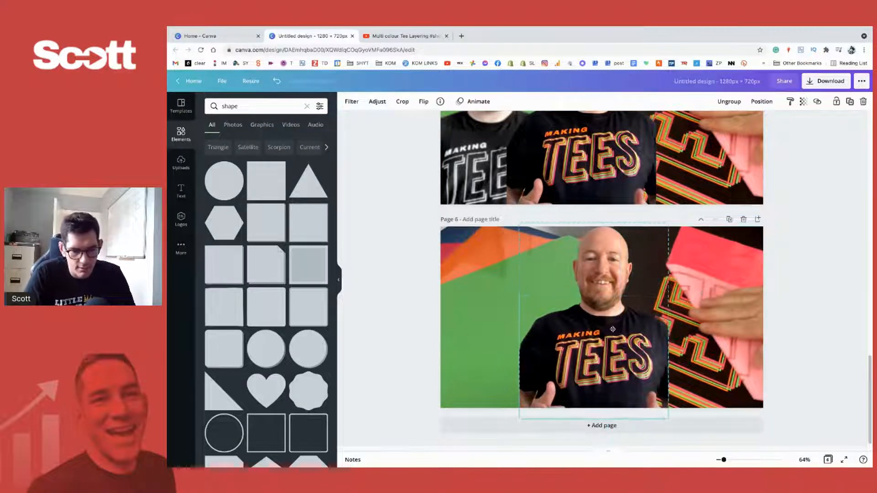
drag(586, 327, 620, 322)
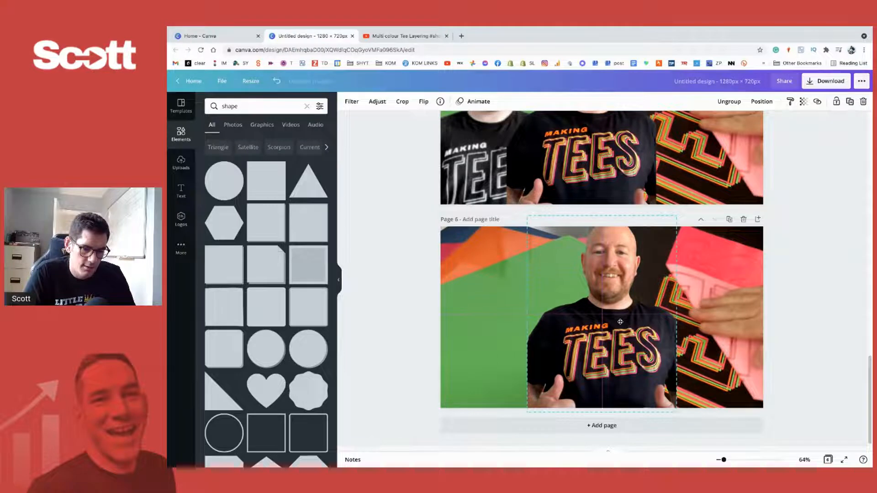
click(388, 318)
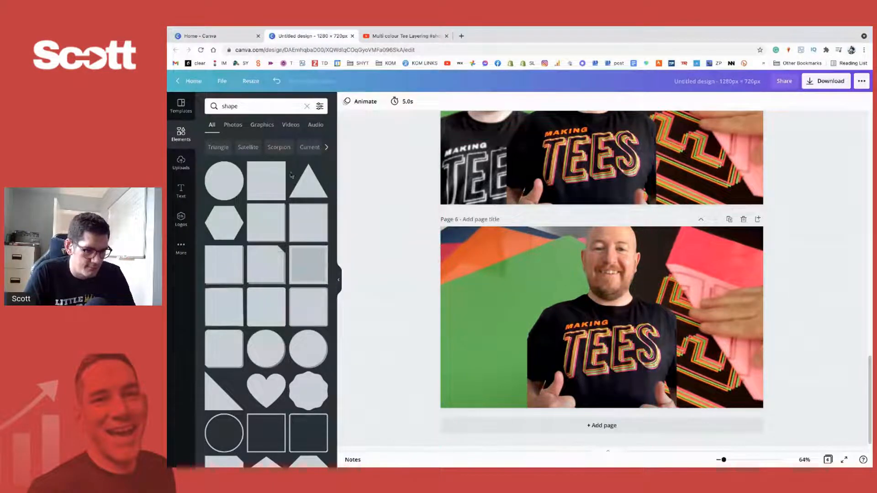
- Add a text box to page 6 and set its font to Anton
click(486, 315)
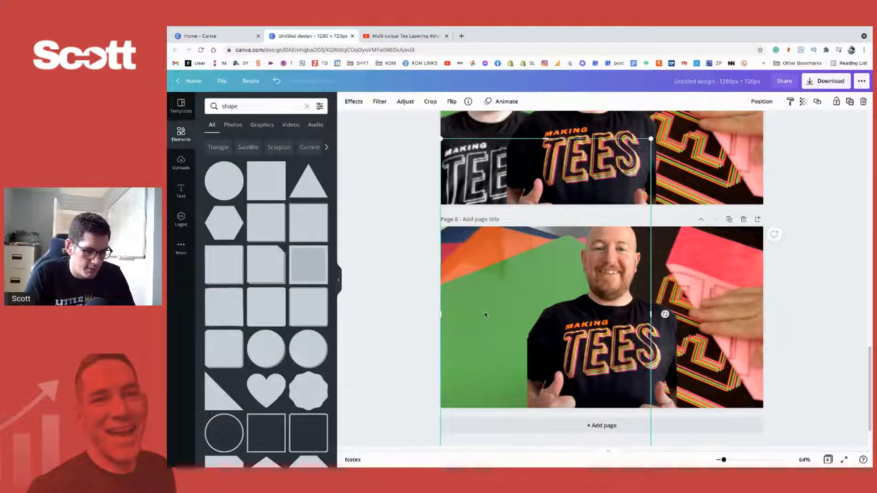
key(t)
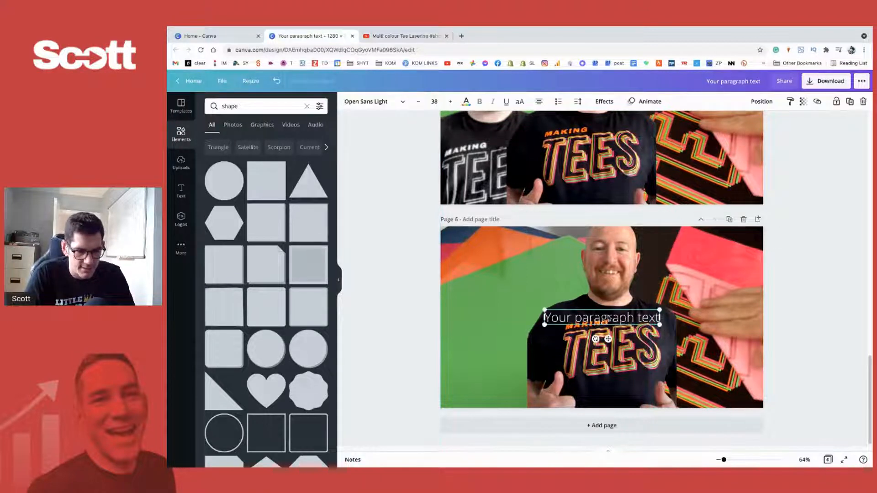
click(399, 105)
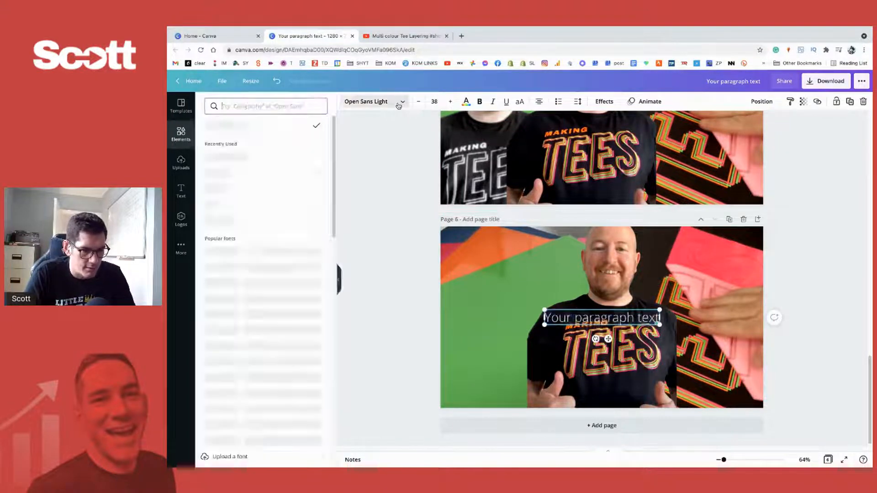
text(anton)
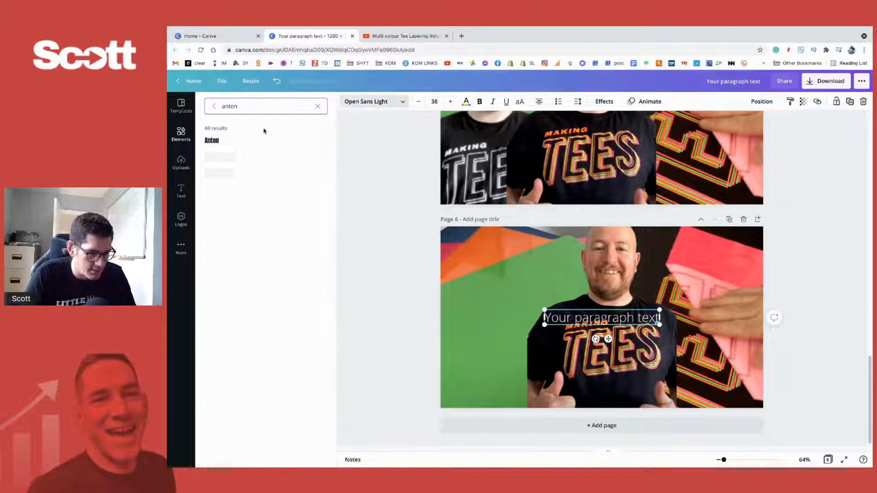
key(Return)
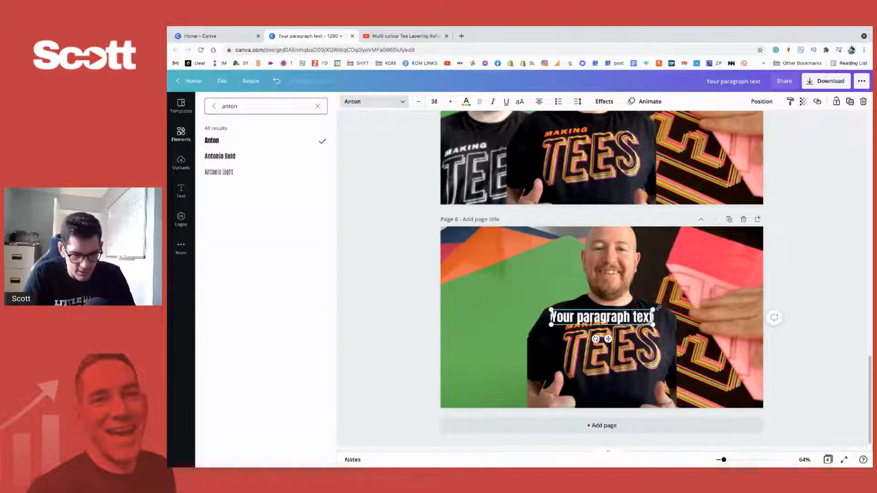
- Check the YouTube short's video page, return to the design and replace the placeholder text on page 6 with NEW
click(628, 317)
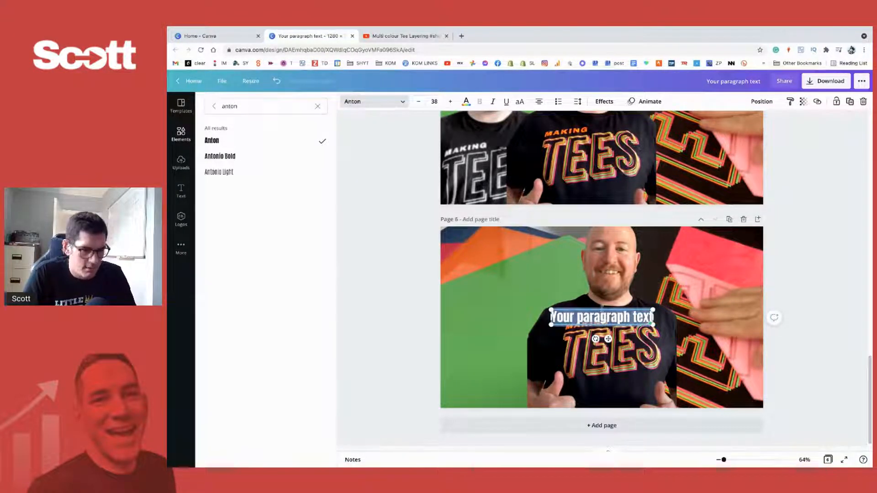
click(415, 36)
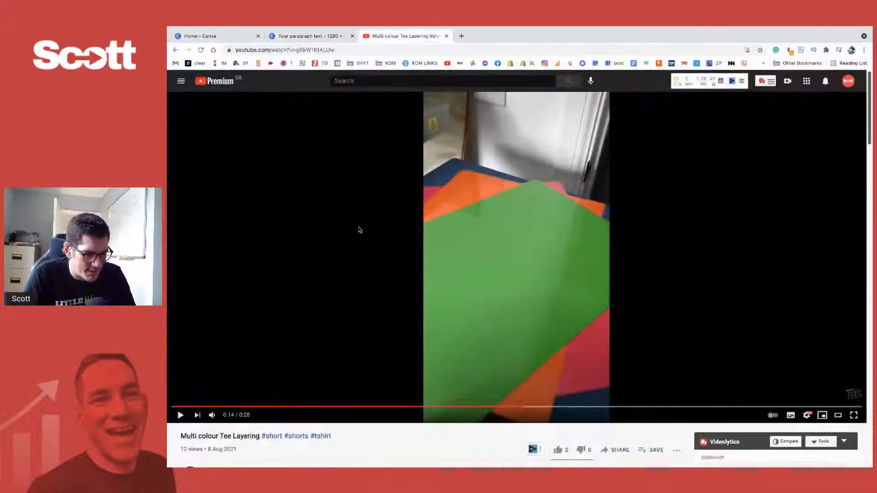
click(301, 37)
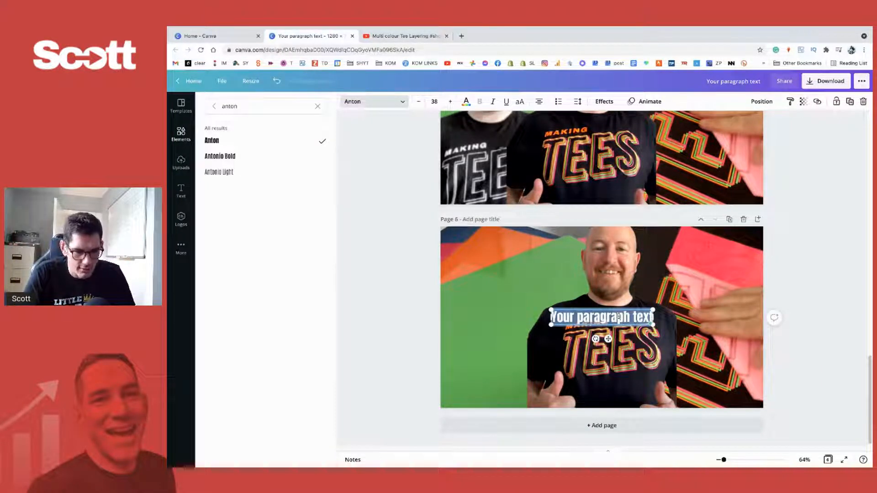
text(NEW)
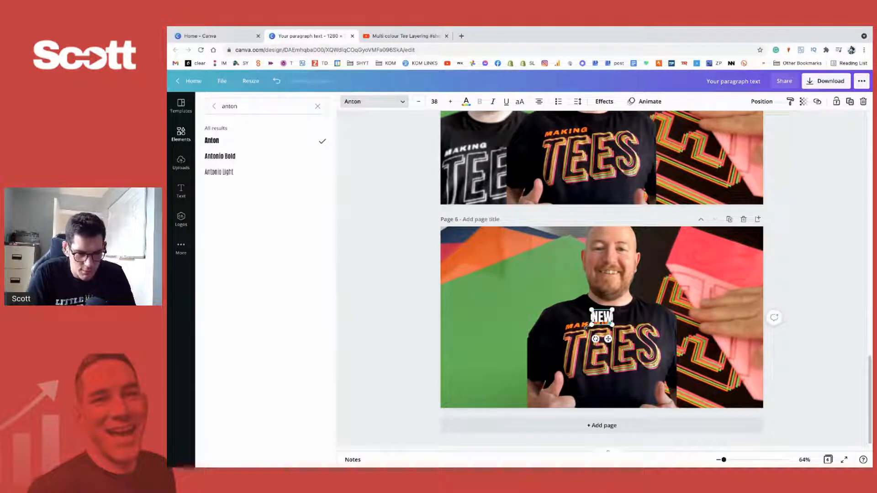
- Enlarge the NEW text to size 268, tilt it upward to the right and place it over the green sheet
drag(591, 323, 558, 432)
click(556, 366)
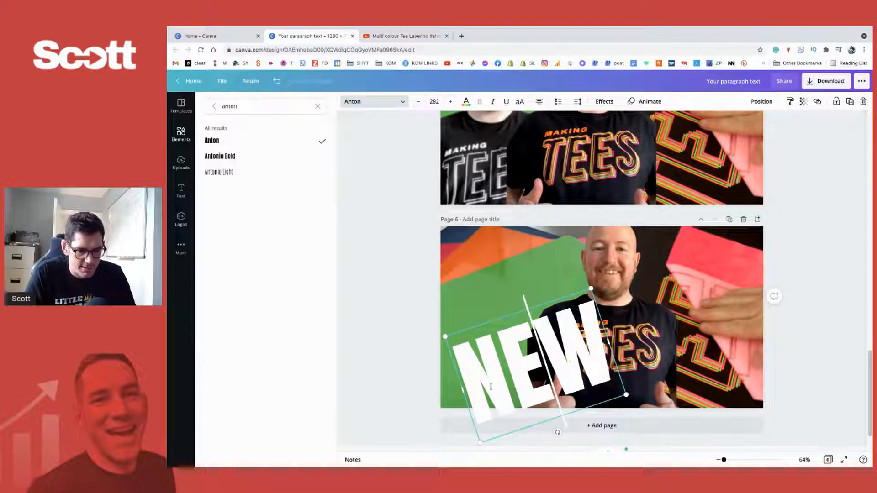
click(416, 325)
click(417, 343)
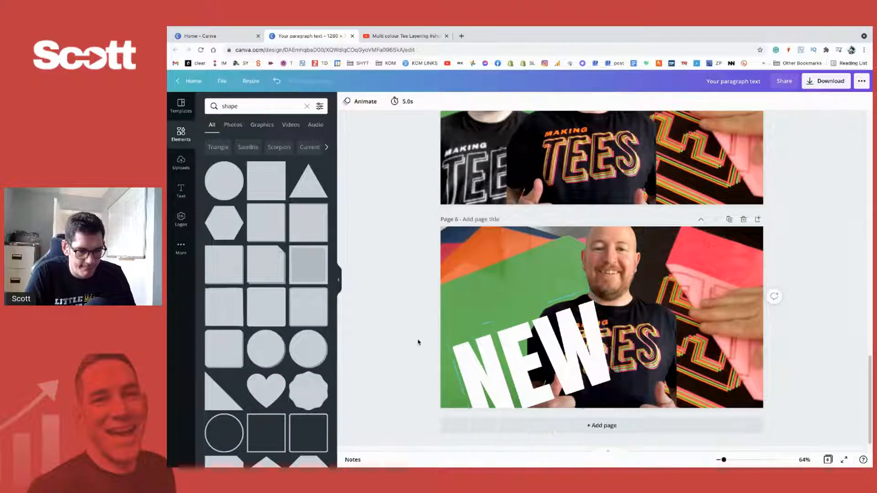
click(558, 341)
drag(557, 340, 538, 288)
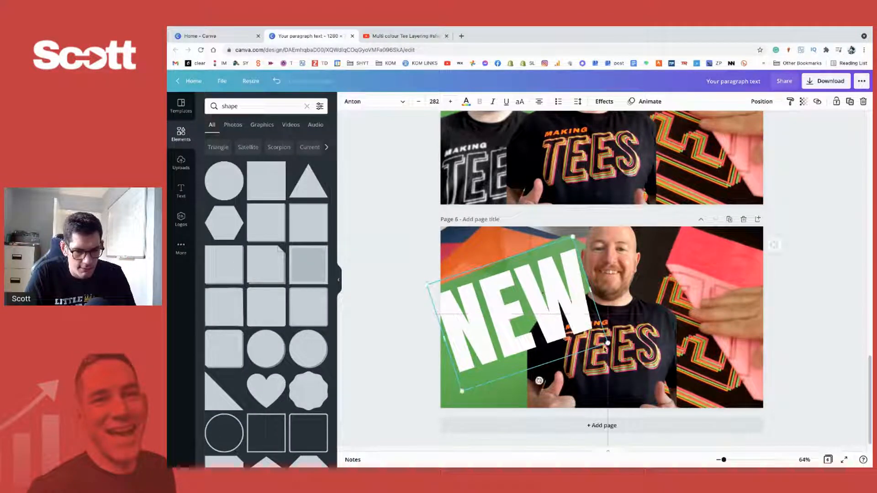
drag(606, 341, 602, 337)
- Bring the smiling man on page 6 to the front so he overlaps the NEW text
right_click(616, 259)
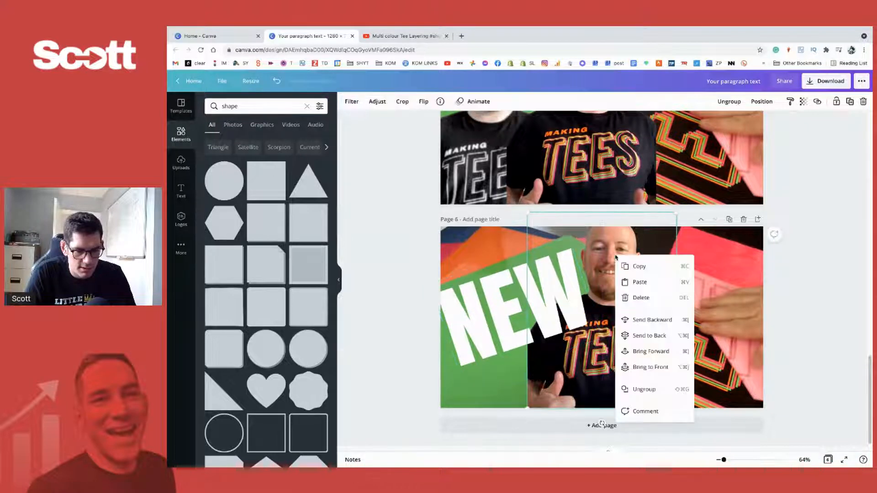
click(658, 366)
click(498, 336)
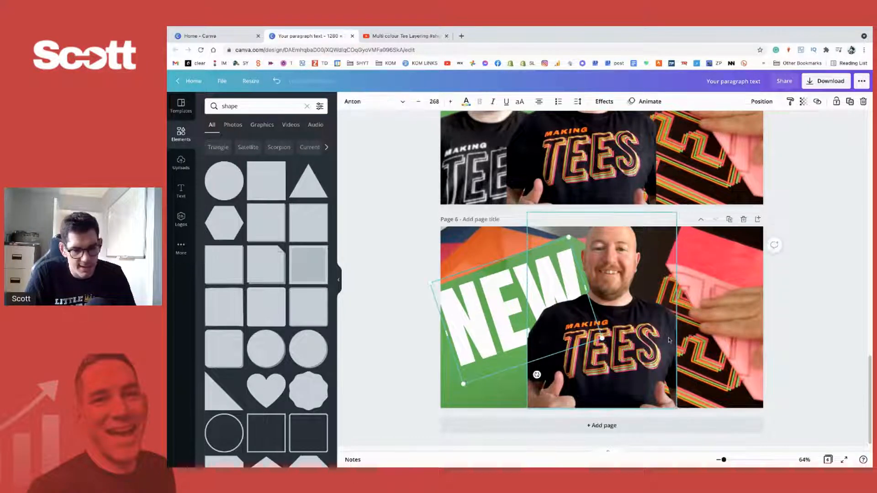
- Delete the dotted pattern and the small black dot beside the portrait photo on page 1
drag(728, 463, 719, 463)
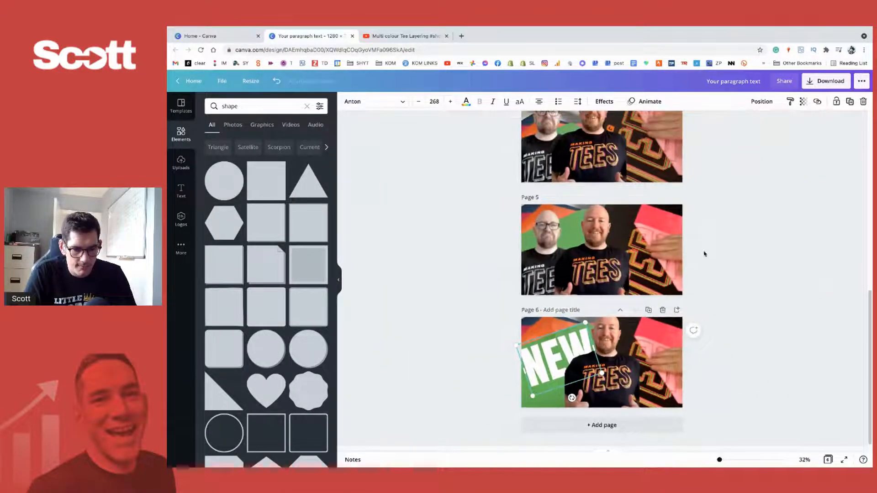
scroll(704, 253, up, 7)
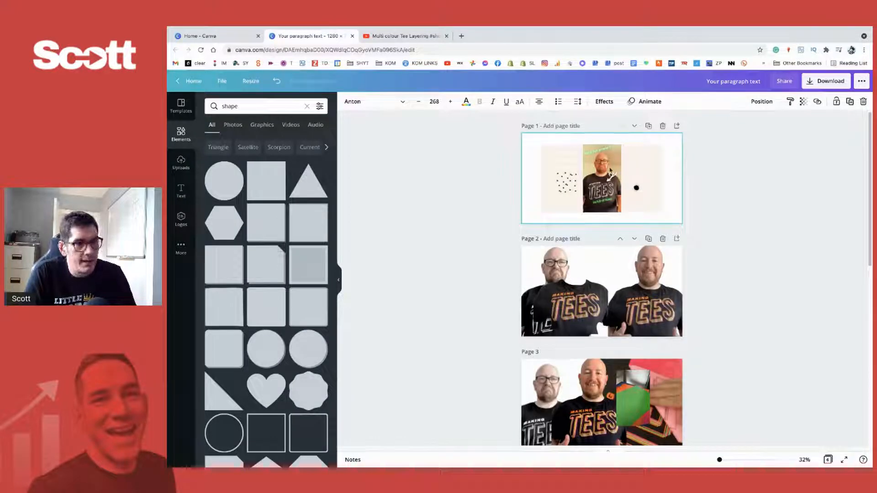
click(563, 190)
key(Delete)
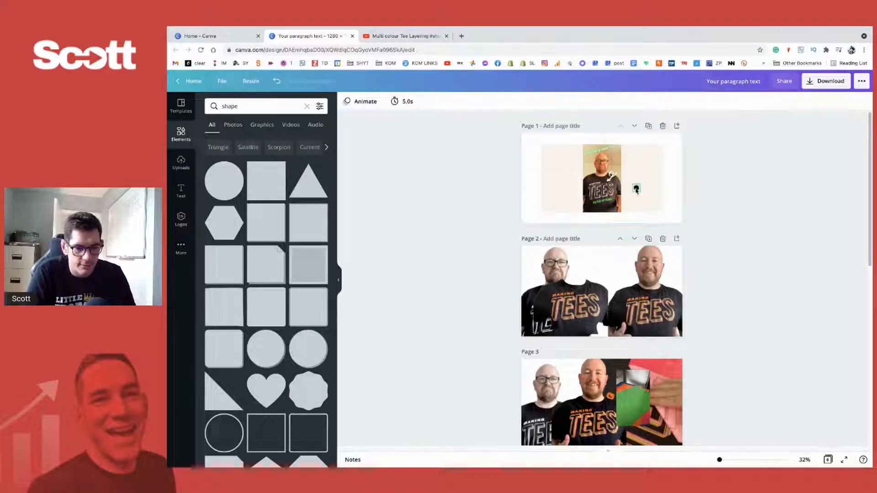
click(636, 190)
key(Delete)
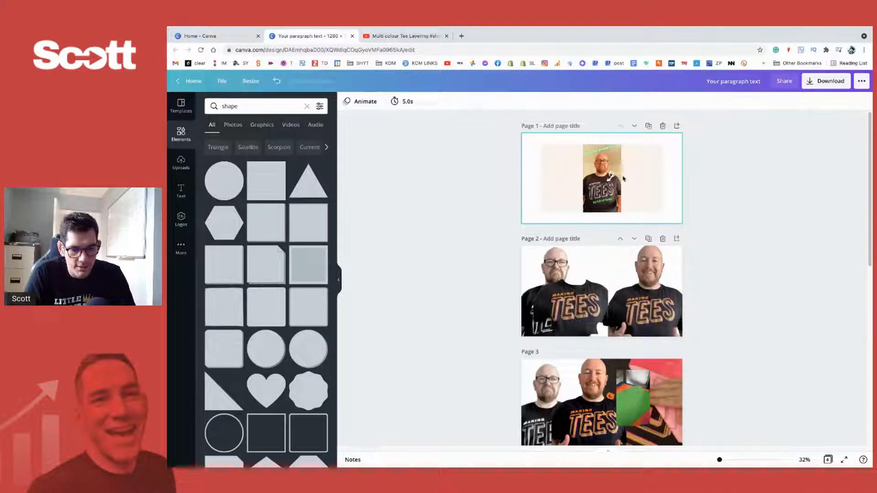
- Apply the Neon effect at intensity 77 to the NEW text on page 6 and recolour it with the default pink
scroll(621, 178, down, 8)
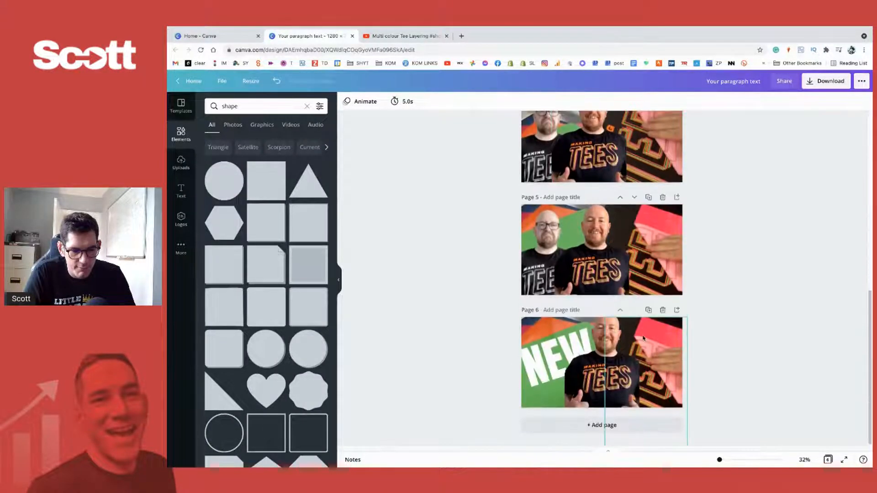
click(536, 363)
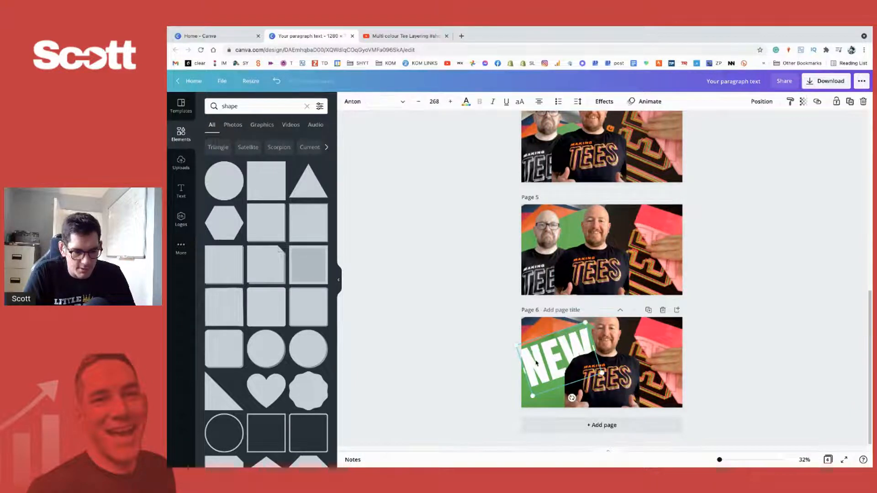
click(606, 102)
click(265, 258)
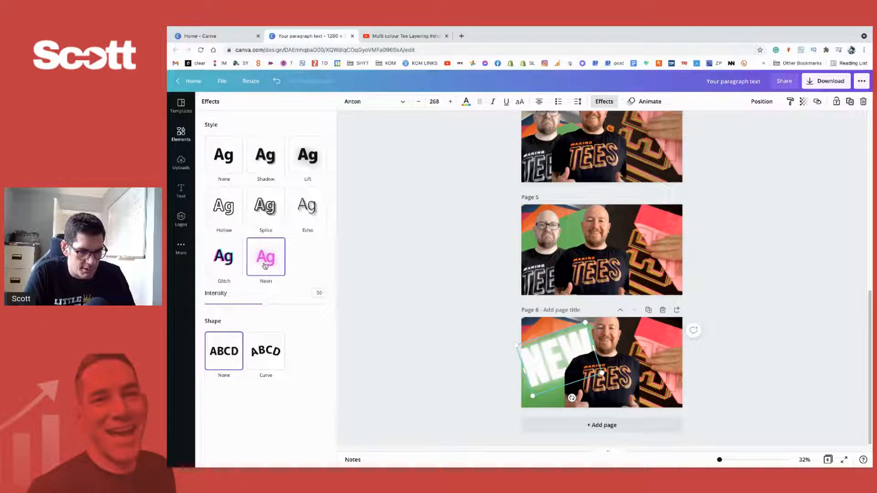
drag(269, 309, 298, 305)
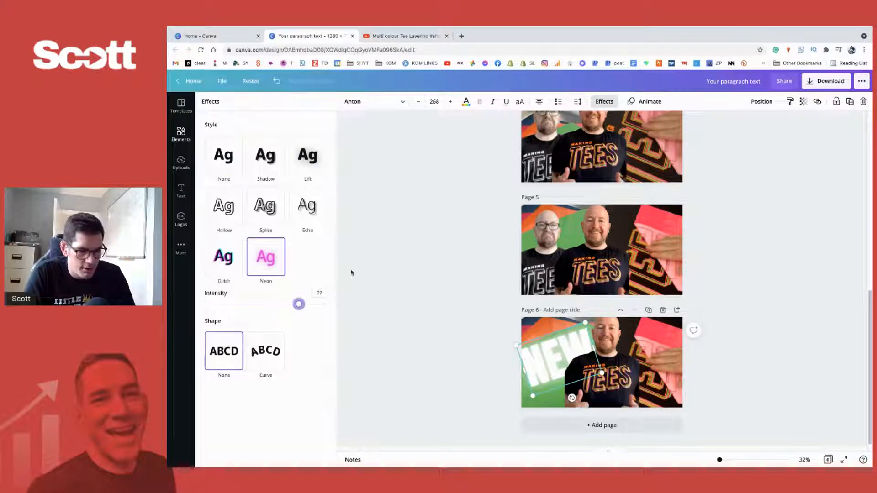
click(466, 101)
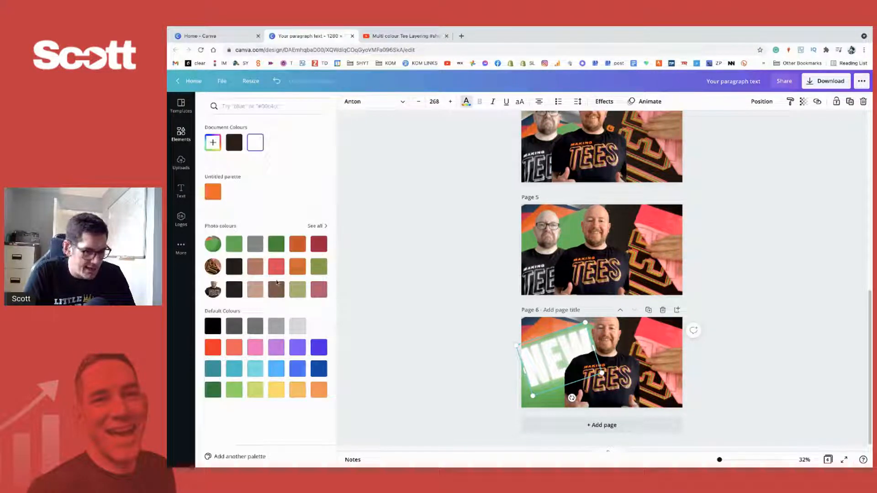
click(260, 352)
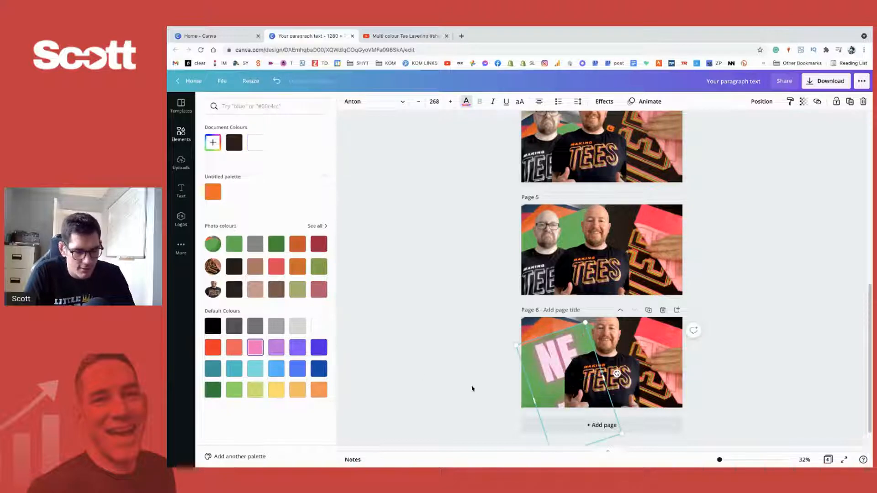
- Widen the NEW text box on page 6 so the word fits on one line, and recolour it dark #290B1E
drag(617, 374, 581, 396)
click(212, 143)
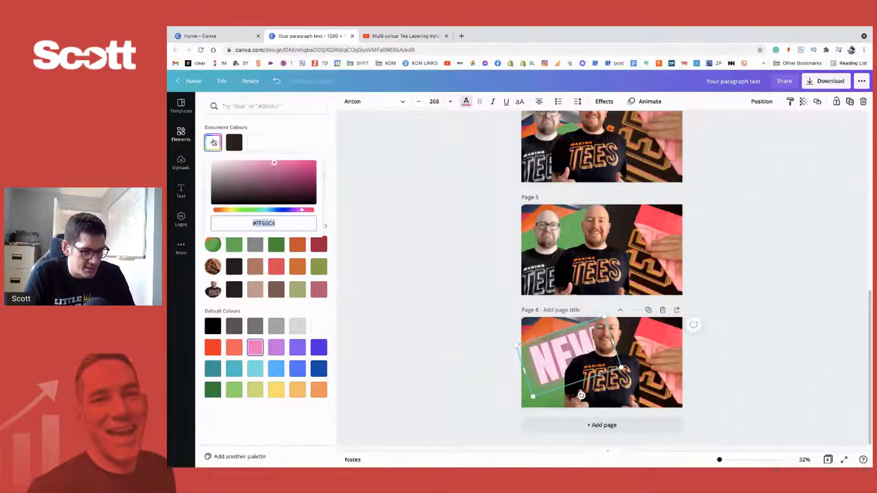
drag(270, 179, 281, 202)
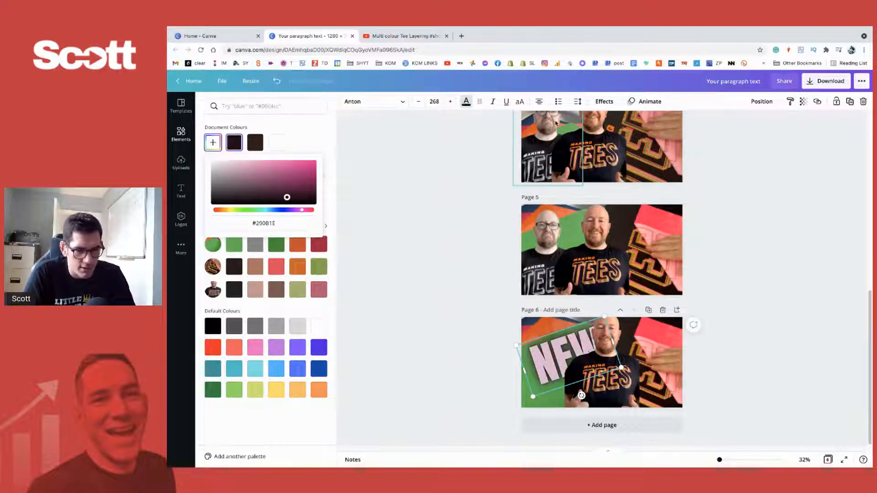
- Apply the Hollow effect at thickness 50 to the NEW text on page 6 and shrink it to size 235
click(604, 101)
click(268, 194)
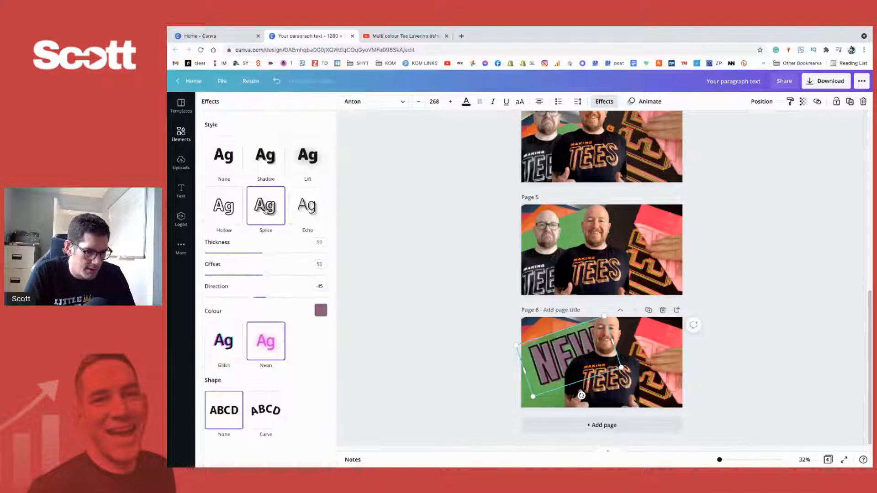
click(224, 207)
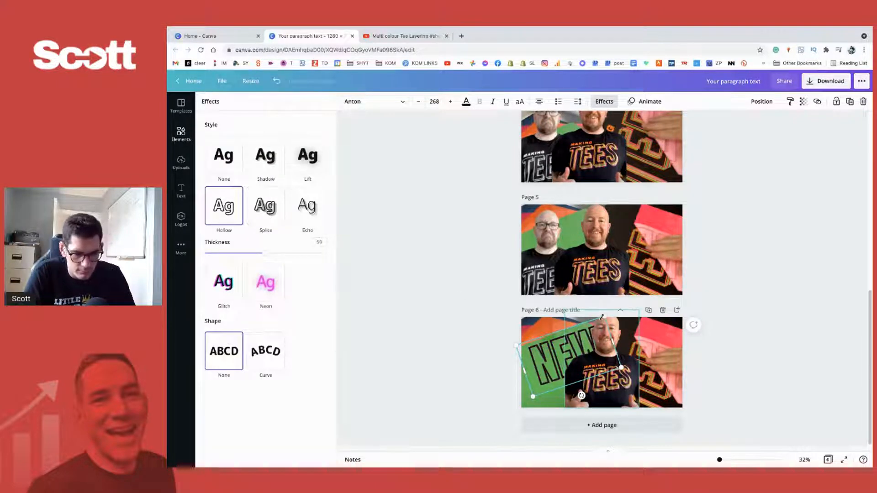
drag(602, 315, 590, 324)
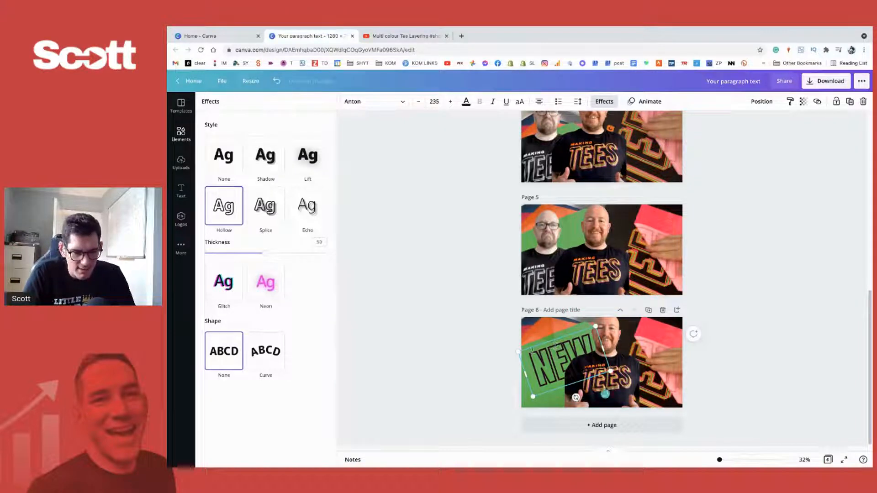
click(722, 282)
- Nudge the smiling man on page 5 slightly to the right and enlarge him a little
drag(596, 260, 600, 258)
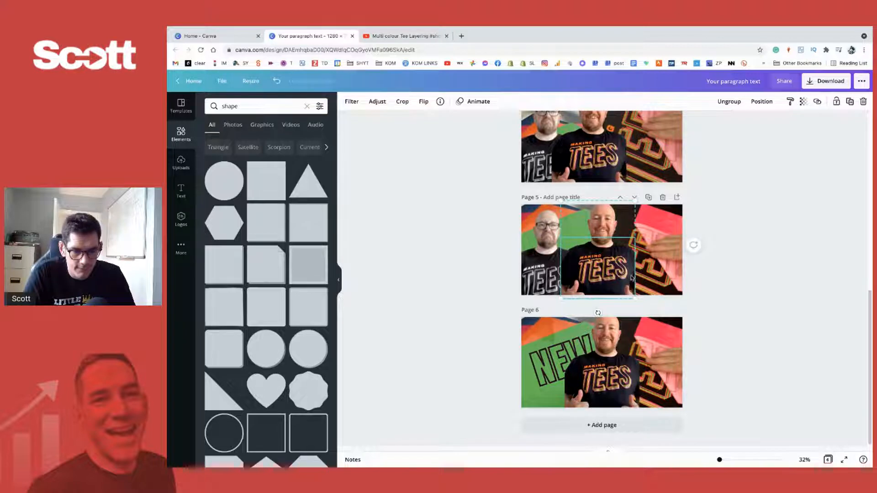
drag(635, 298, 620, 271)
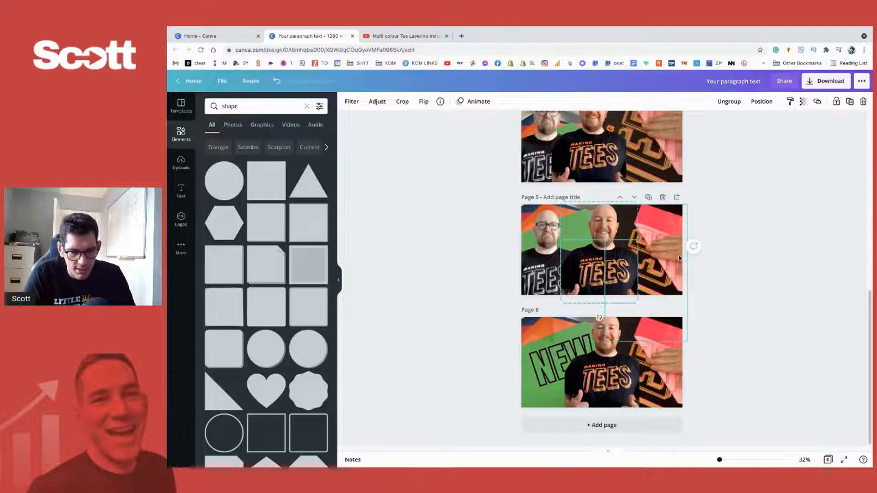
click(735, 274)
- Blur the background photo of the hand peeling the pink sheet on page 5
click(677, 265)
click(403, 101)
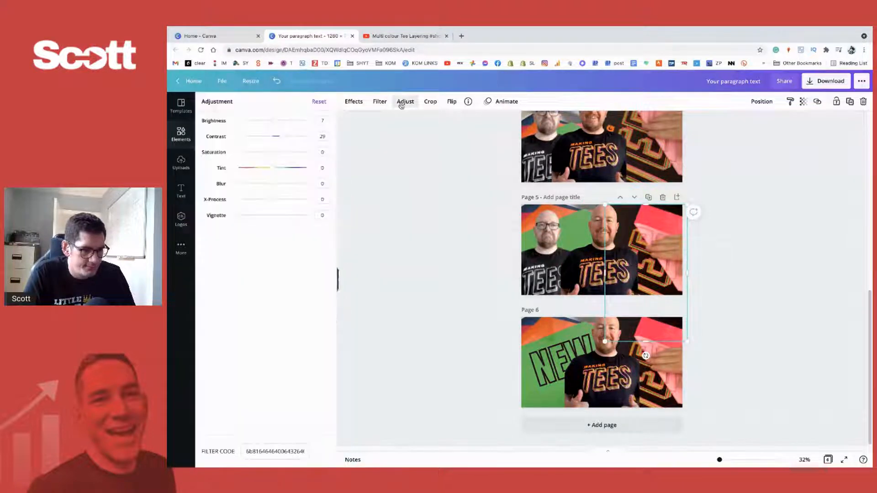
mouse_move(274, 185)
mouse_down()
mouse_move(286, 185)
mouse_move(274, 186)
mouse_up()
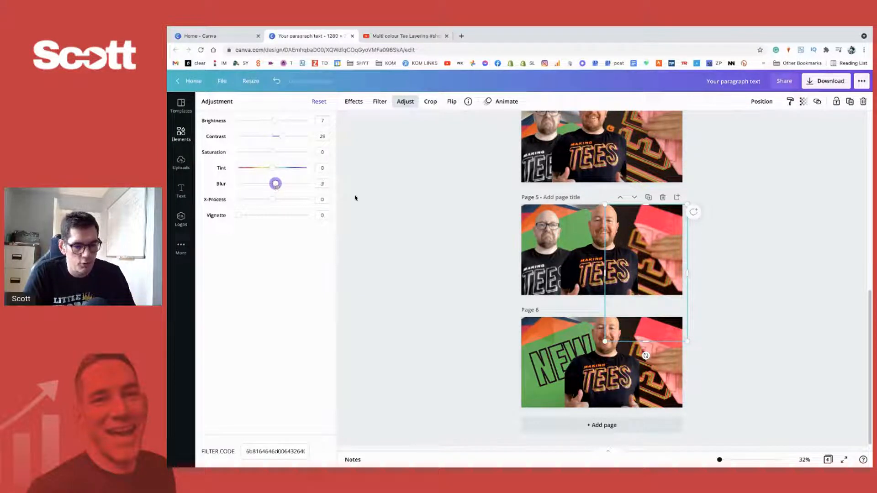
click(422, 219)
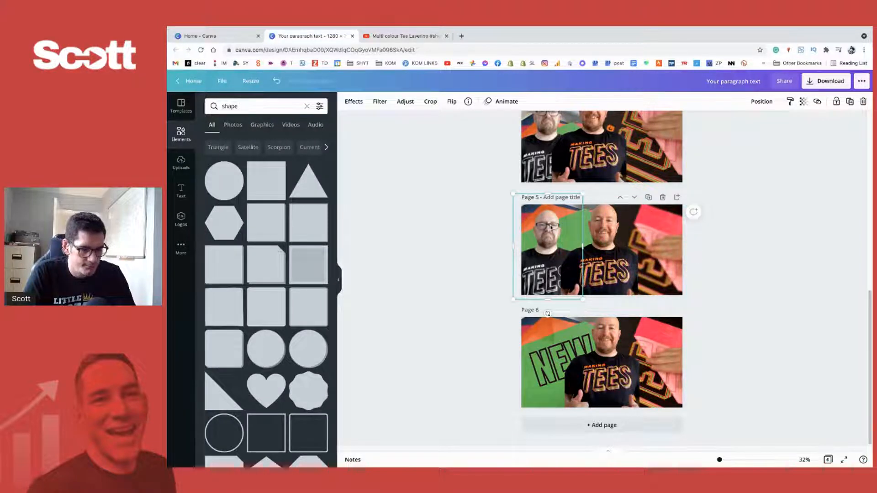
- Set the blur of the coloured sheets background photo on page 5 to 25
scroll(551, 227, up, 1)
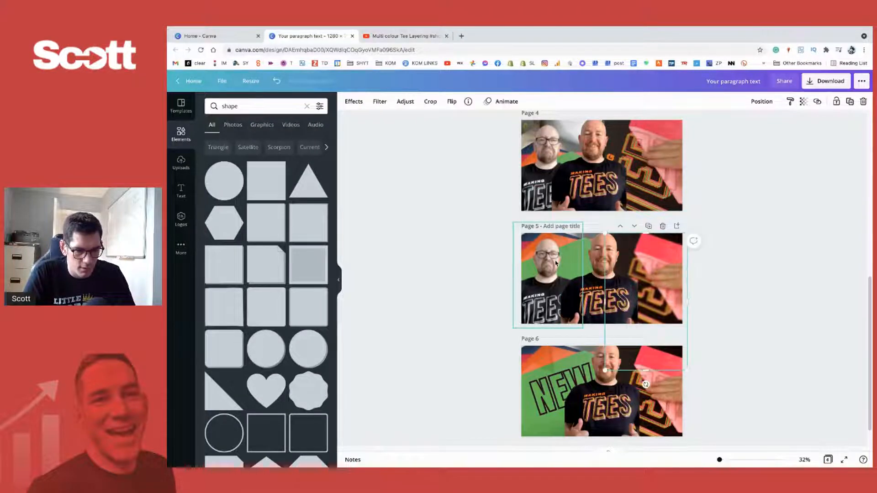
key(Tab)
key(Tab)
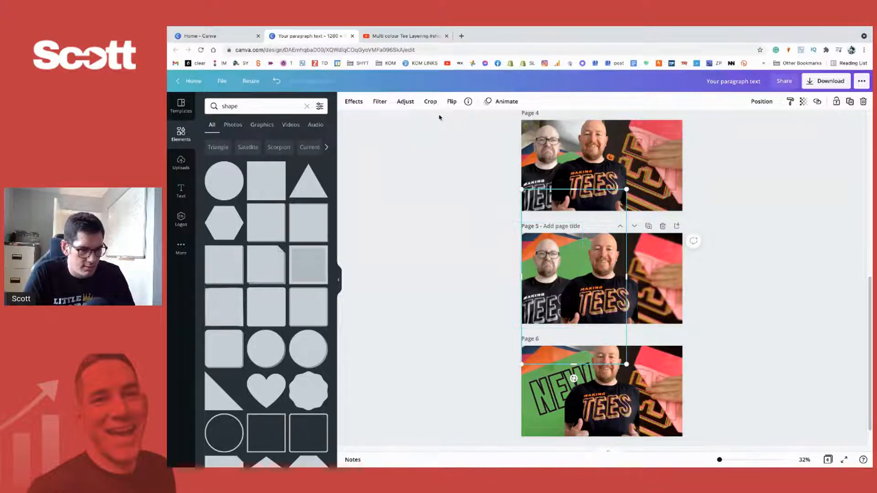
click(405, 102)
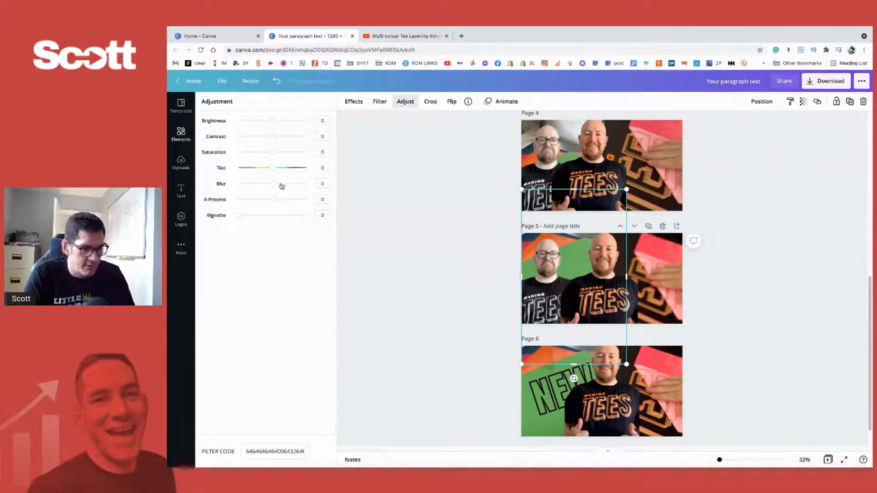
drag(275, 186, 282, 184)
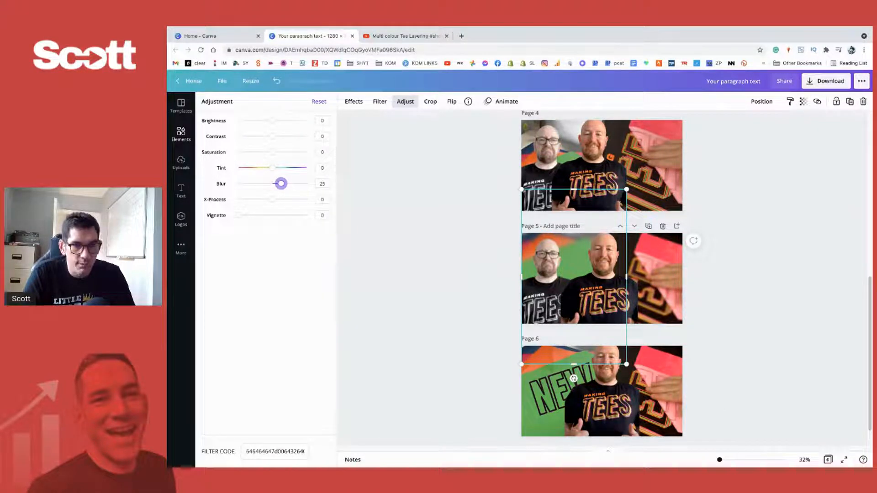
- Increase the blur of the desaturated man with glasses on page 5
drag(719, 459, 722, 460)
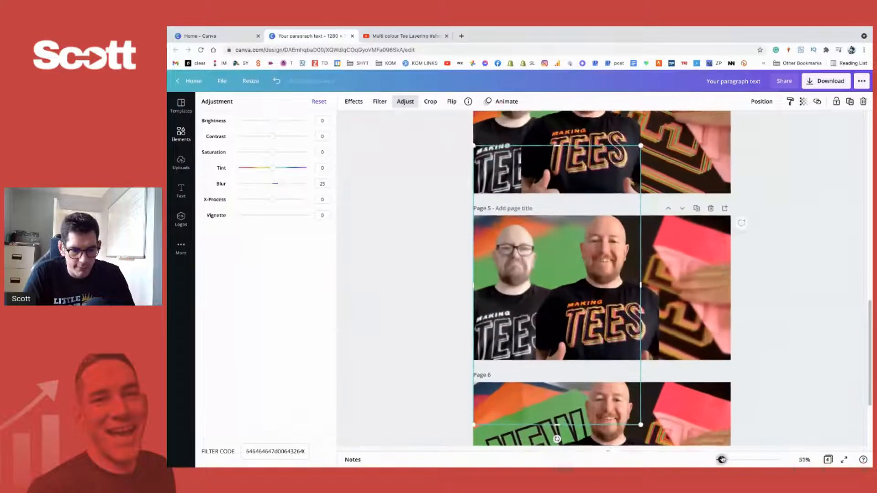
click(498, 302)
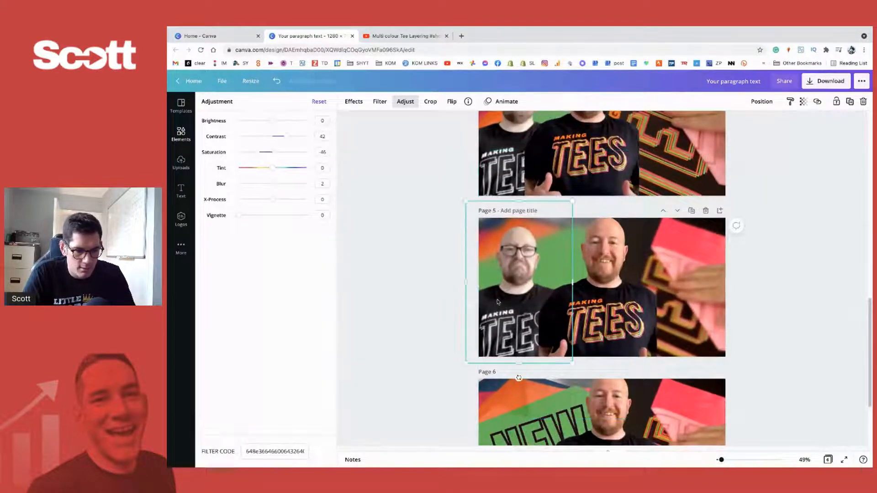
click(402, 102)
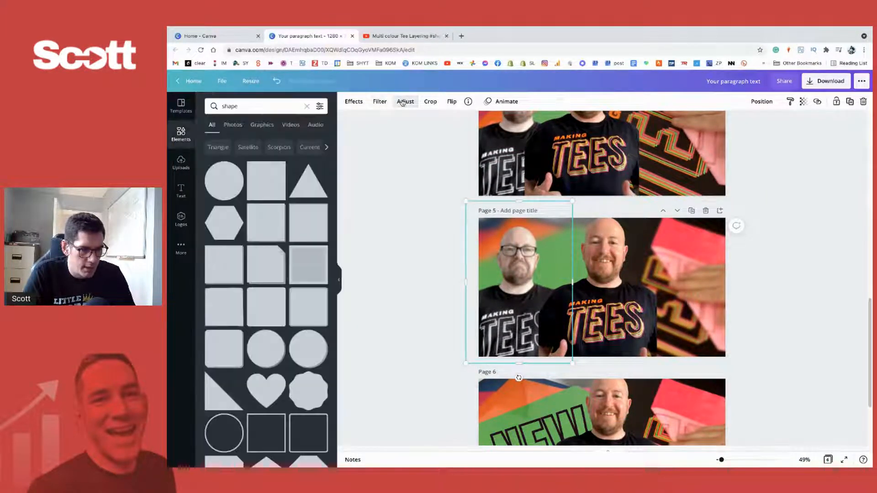
click(402, 102)
drag(275, 186, 274, 185)
- Move the smiling man on page 5 upward, shrink him slightly and nudge him a little to the right
click(635, 305)
click(393, 242)
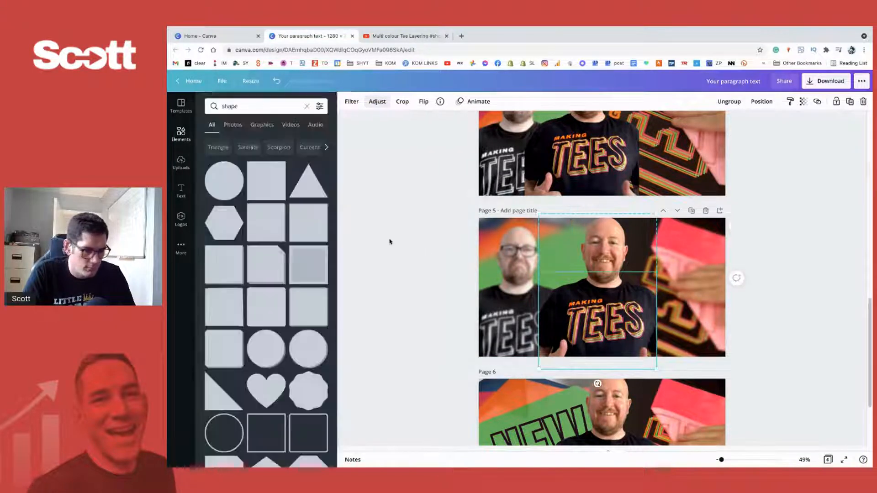
click(805, 289)
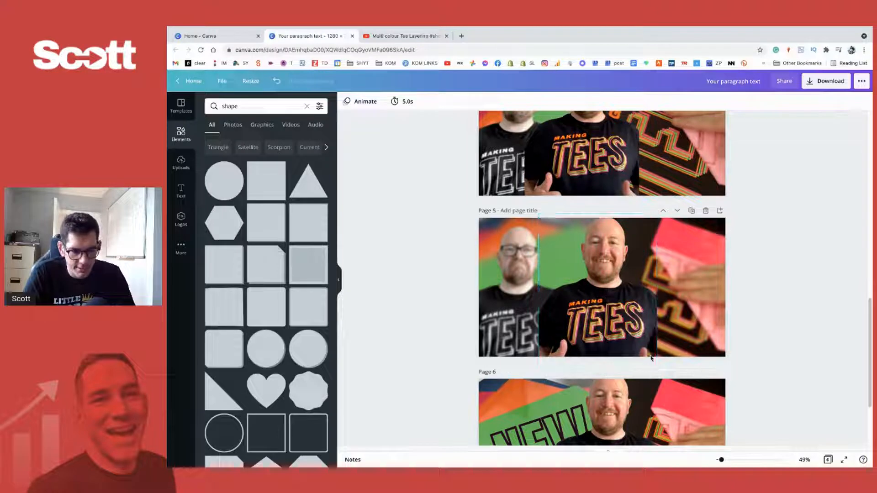
click(633, 335)
drag(633, 335, 632, 323)
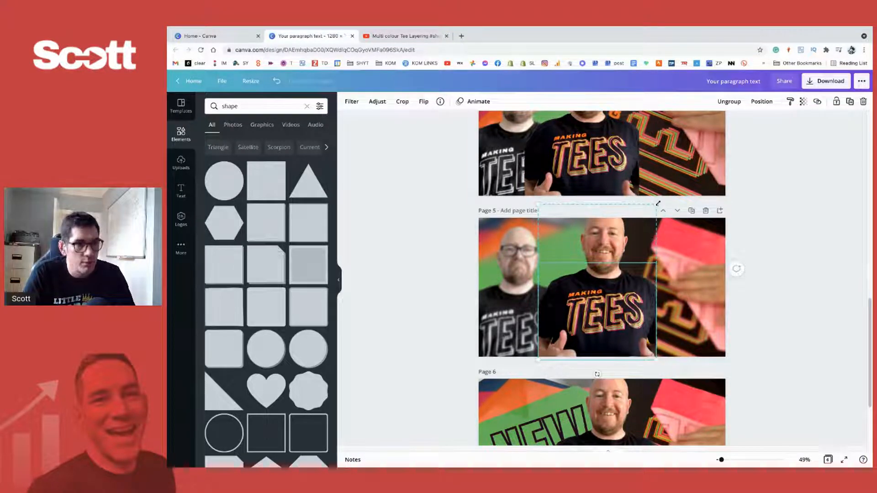
drag(658, 204, 651, 214)
click(764, 268)
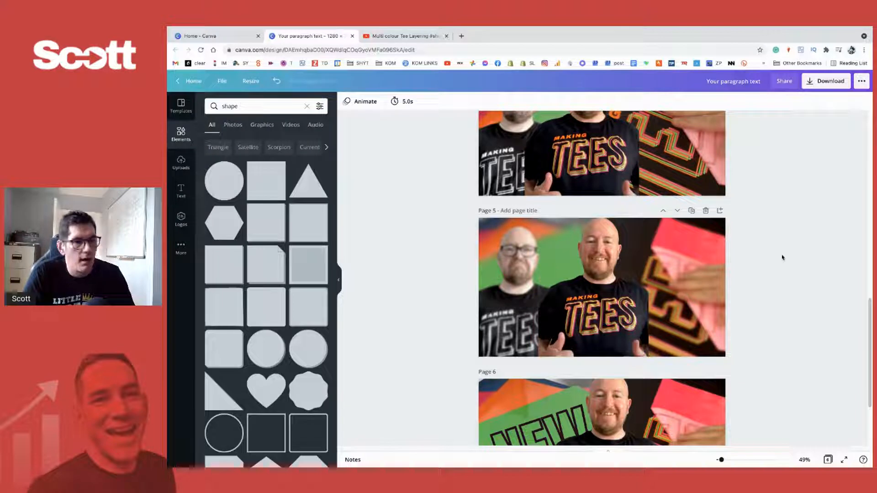
click(629, 311)
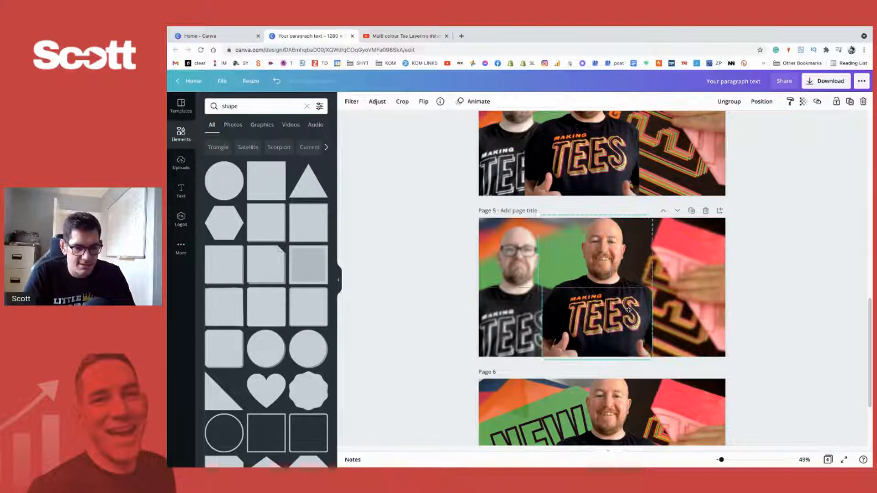
click(747, 289)
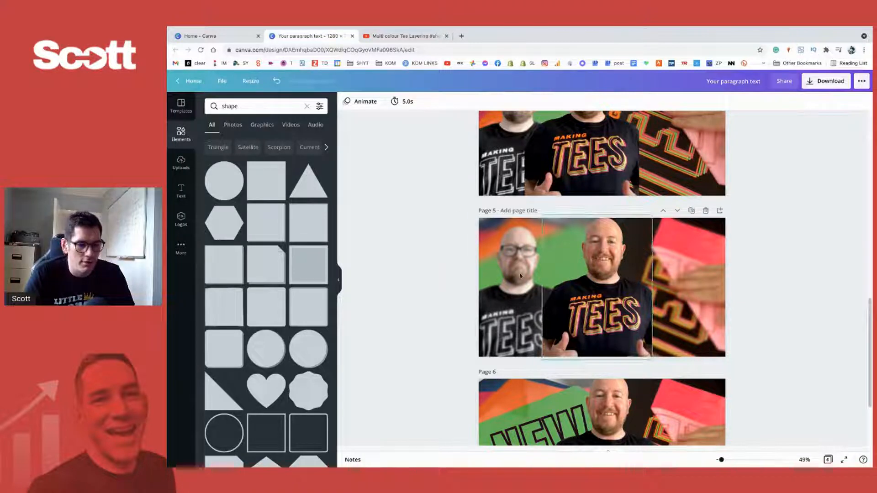
- Set up a PNG download that includes only page 5
click(512, 231)
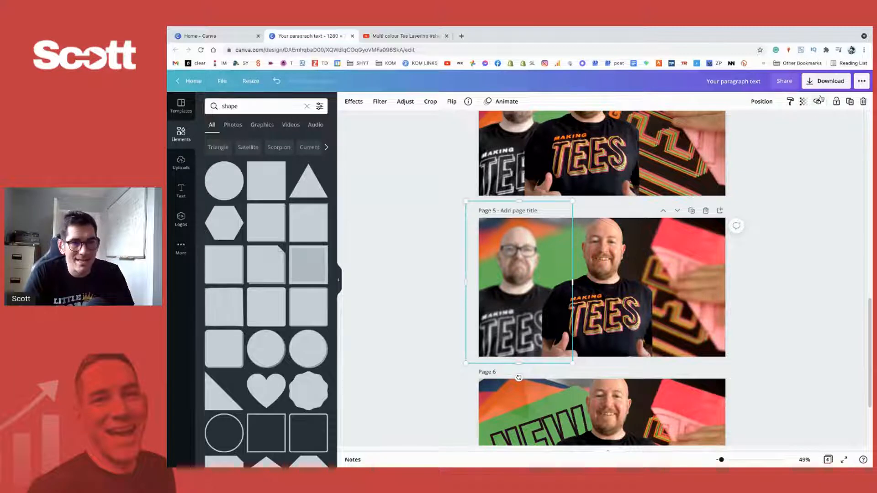
click(835, 82)
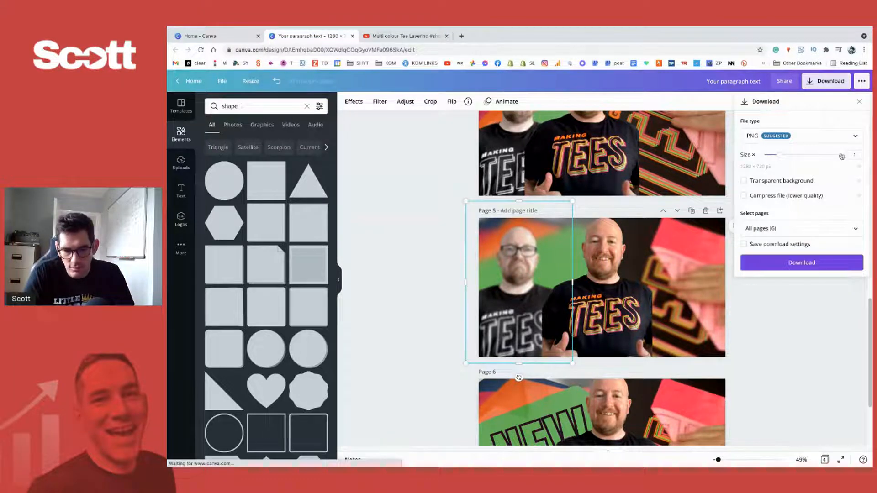
click(811, 225)
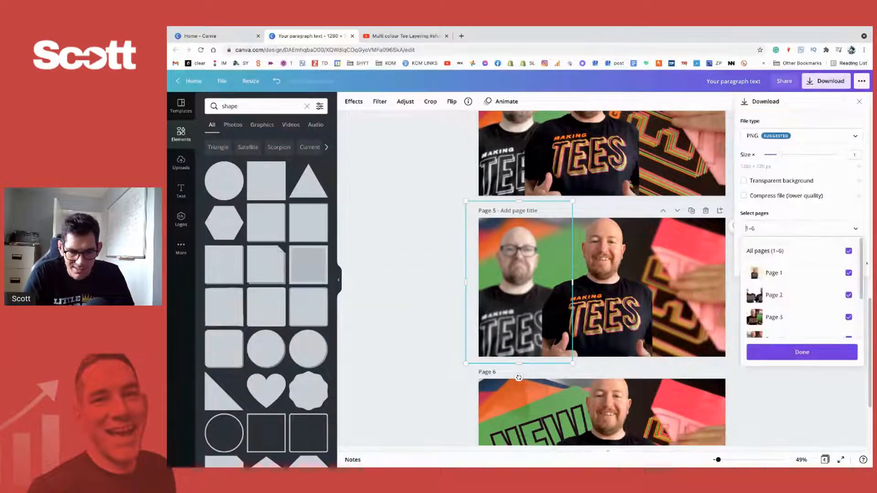
click(848, 251)
scroll(822, 304, down, 2)
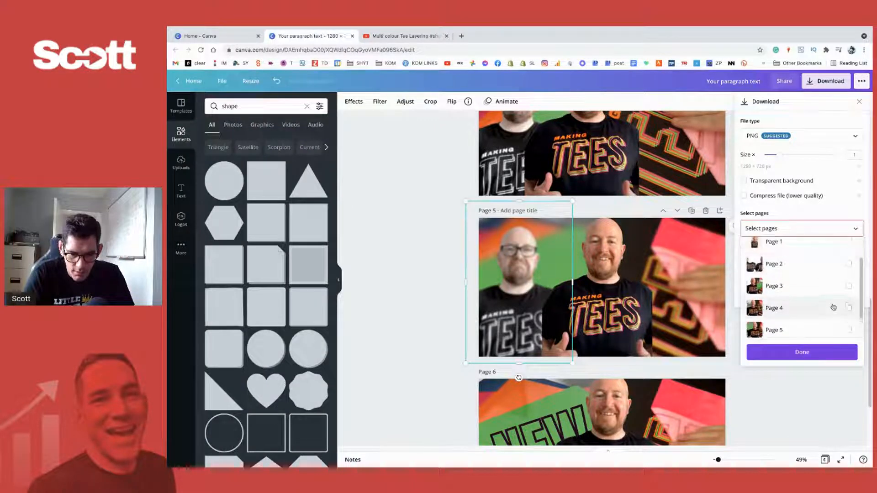
scroll(834, 306, down, 1)
click(849, 303)
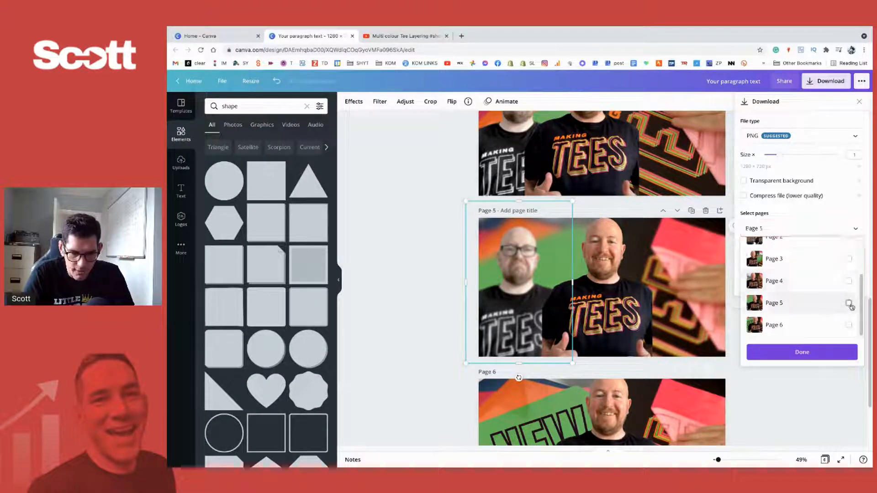
click(799, 352)
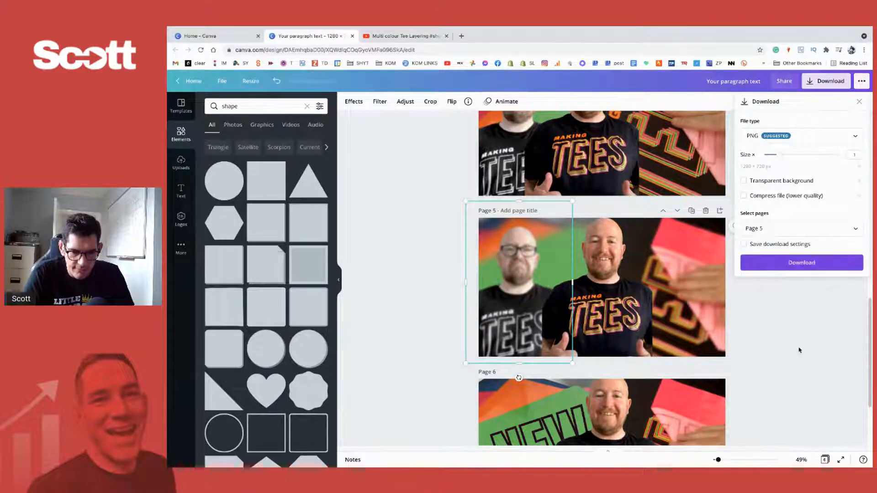
- Open Google Photos in a new browser tab and look through the most recent pictures
click(462, 36)
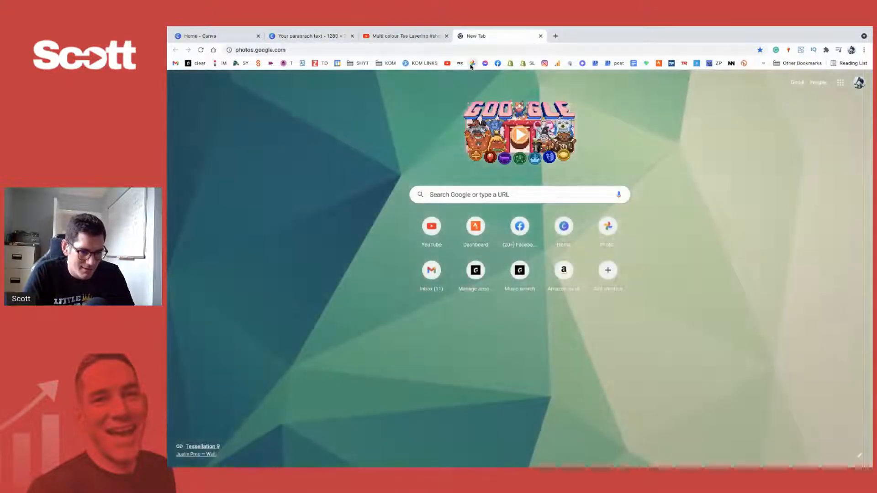
click(472, 64)
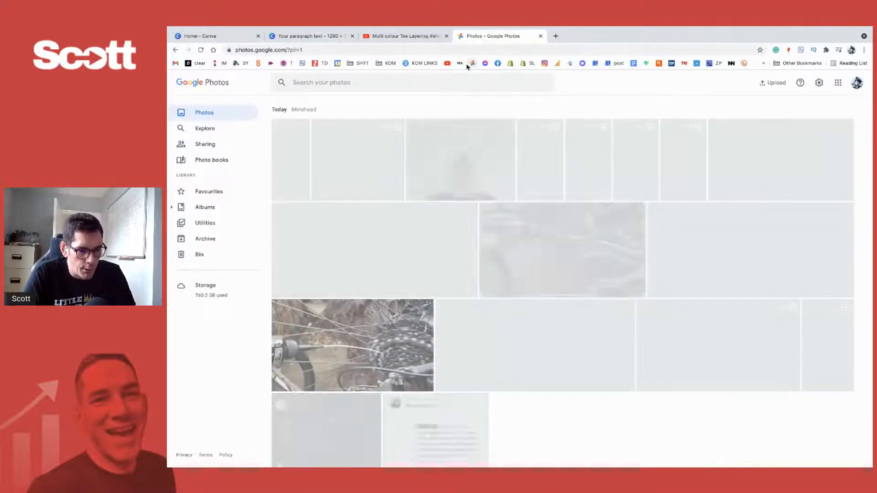
scroll(582, 305, down, 6)
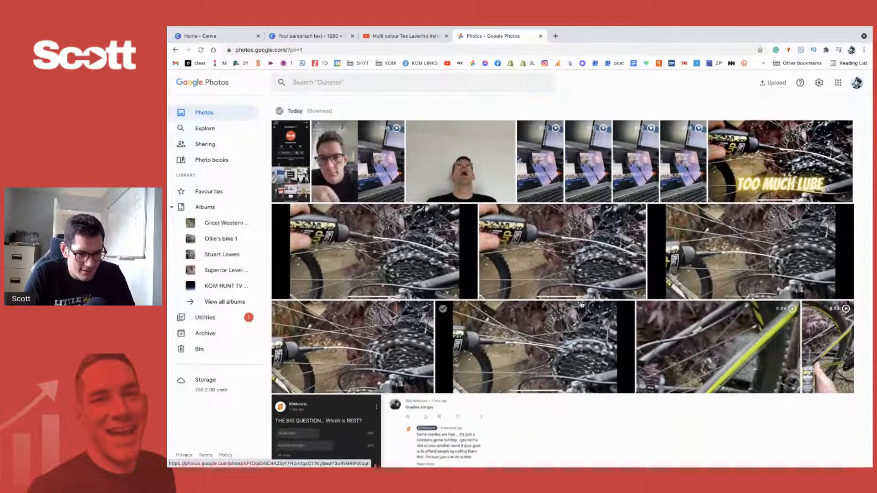
scroll(581, 305, up, 6)
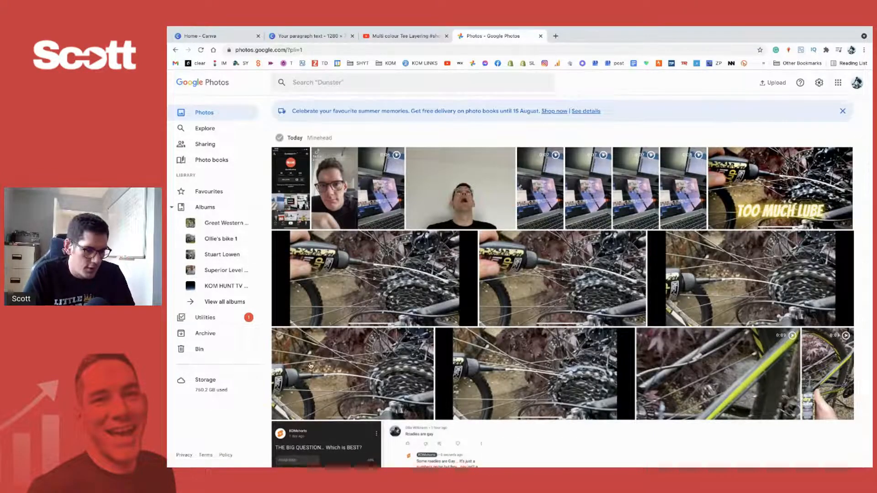
- Switch back to the Canva design and download page 5 as a PNG
click(325, 36)
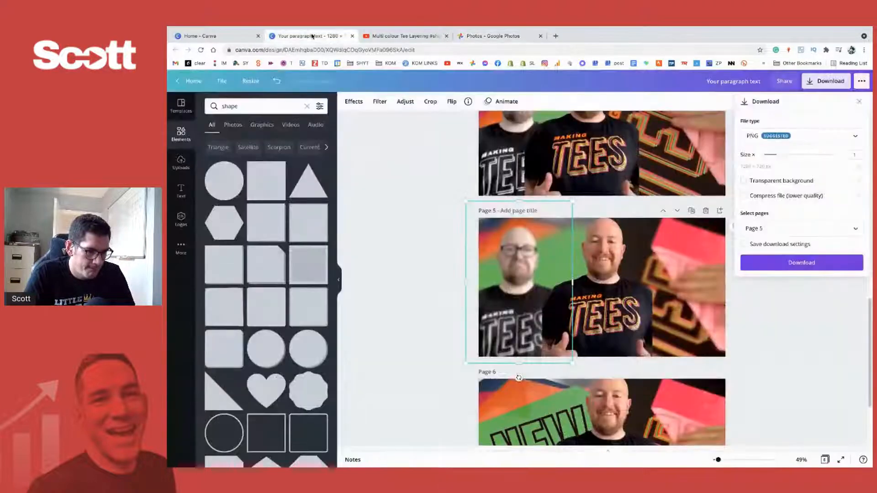
click(813, 263)
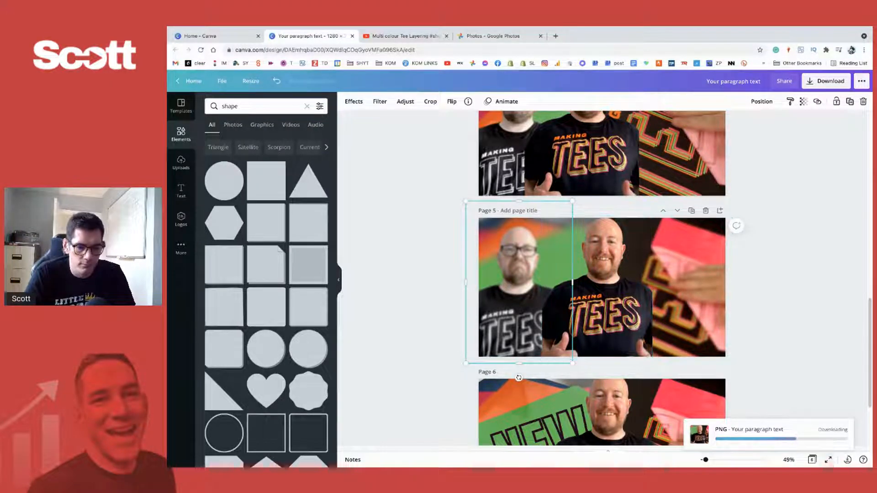
- Dismiss the saved-design message, move page 5 to second place in the page order and open it in the editor
click(814, 462)
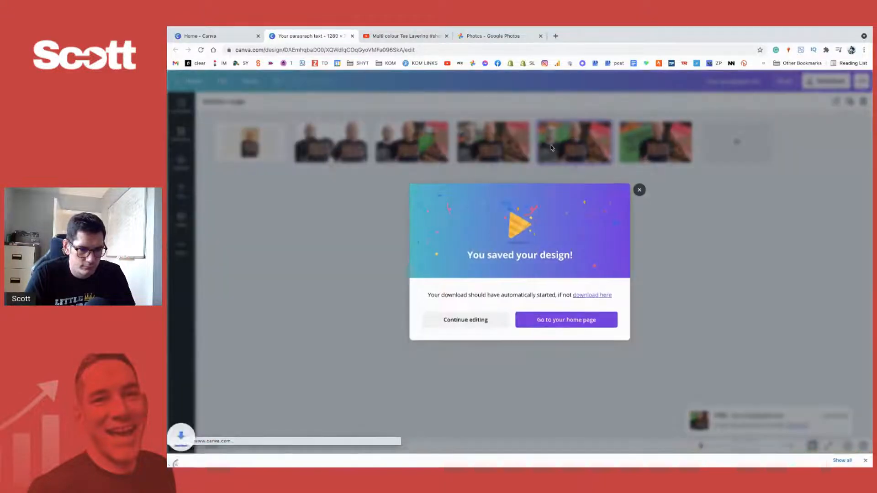
click(638, 190)
drag(553, 144, 297, 145)
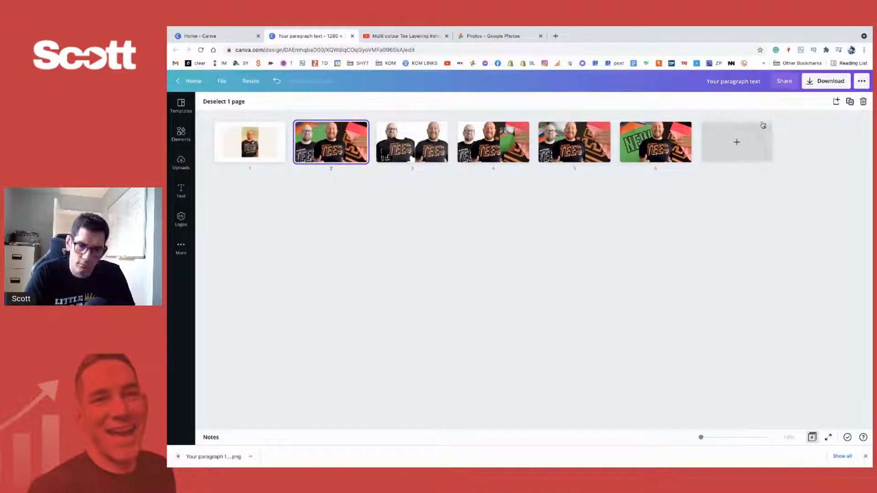
double_click(296, 145)
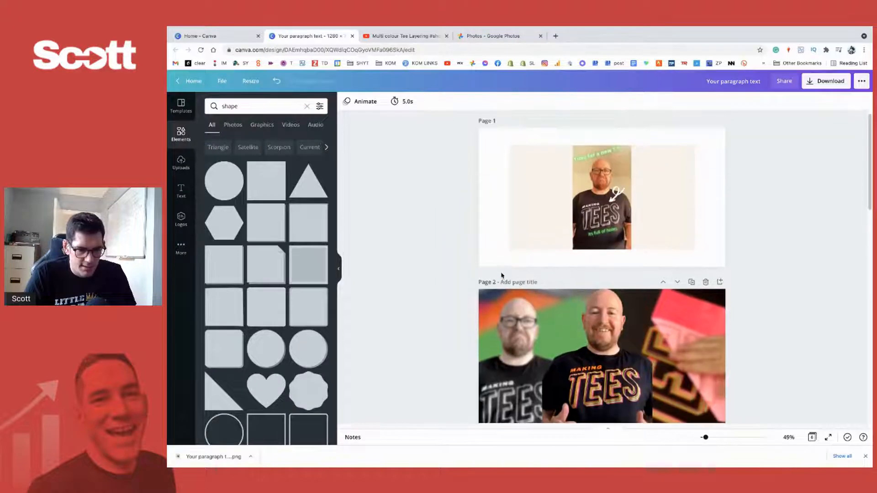
scroll(632, 189, down, 1)
scroll(633, 189, up, 1)
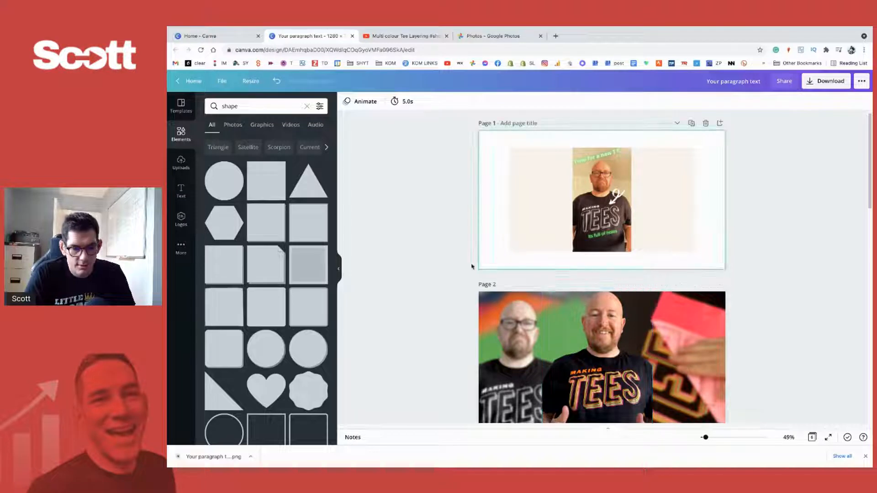
scroll(468, 269, down, 1)
scroll(466, 270, up, 1)
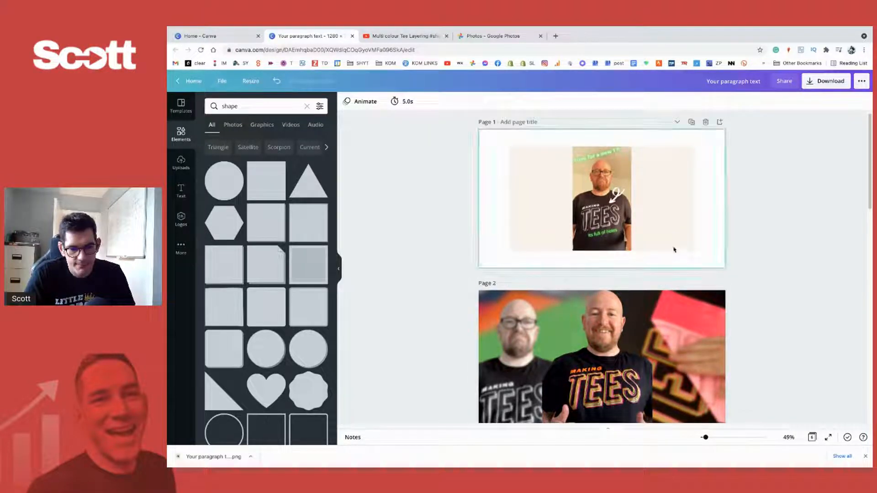
scroll(783, 333, down, 1)
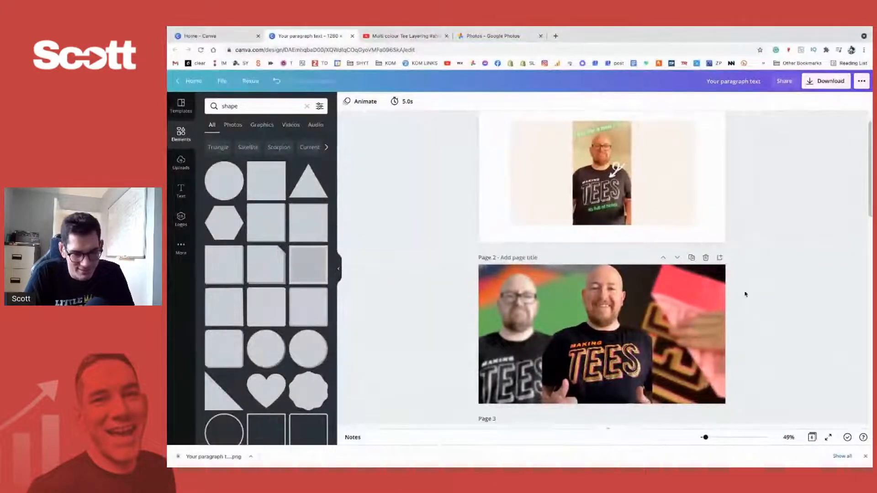
- Open the downloaded PNG to check it at full size, close it and return to the browser
click(498, 36)
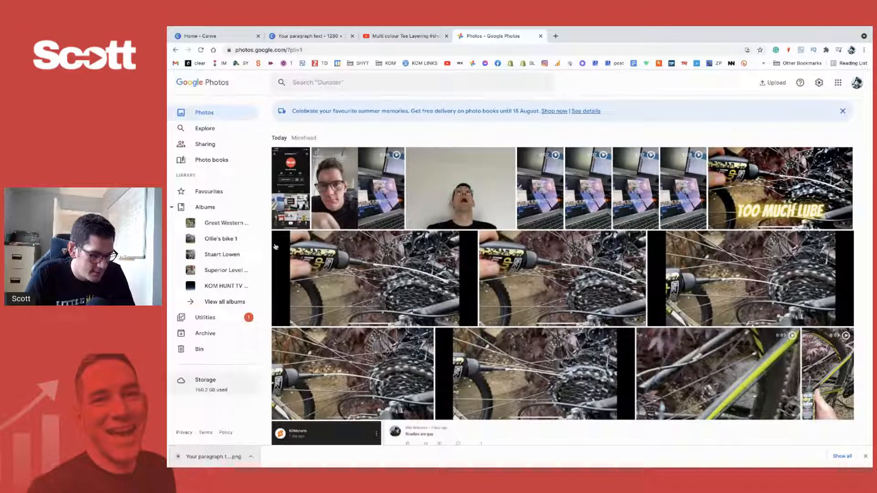
click(303, 35)
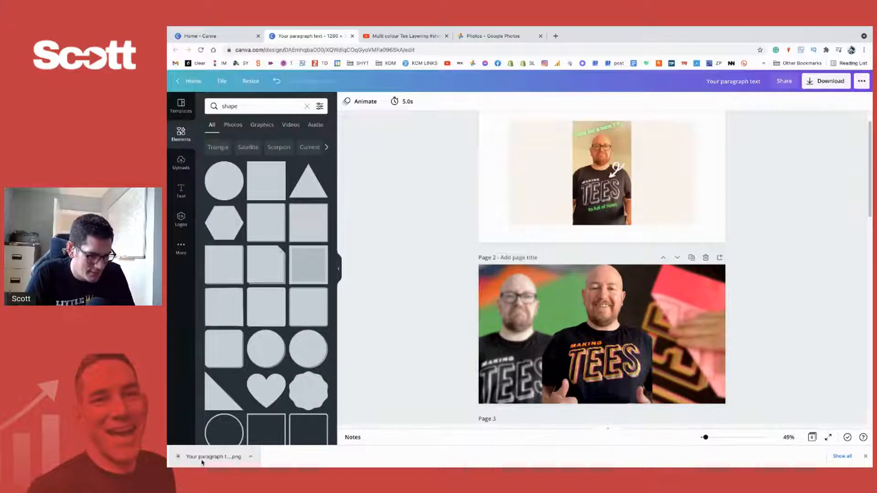
click(202, 460)
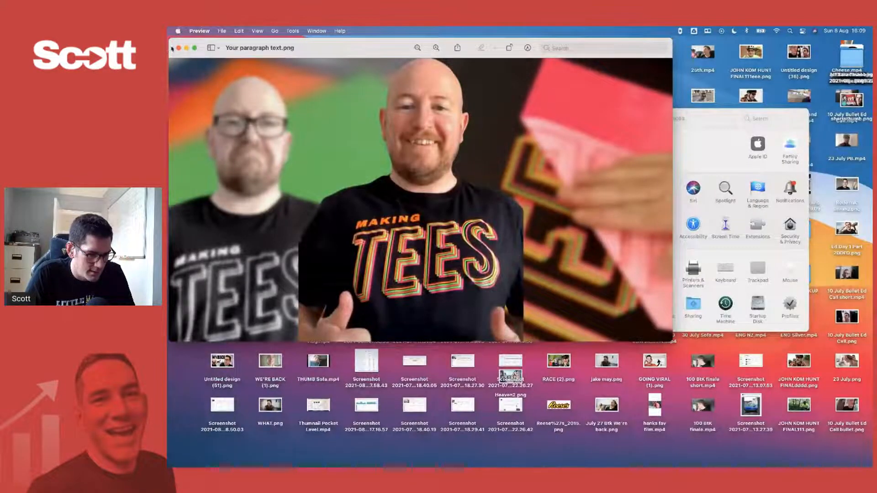
click(179, 49)
mouse_move(313, 457)
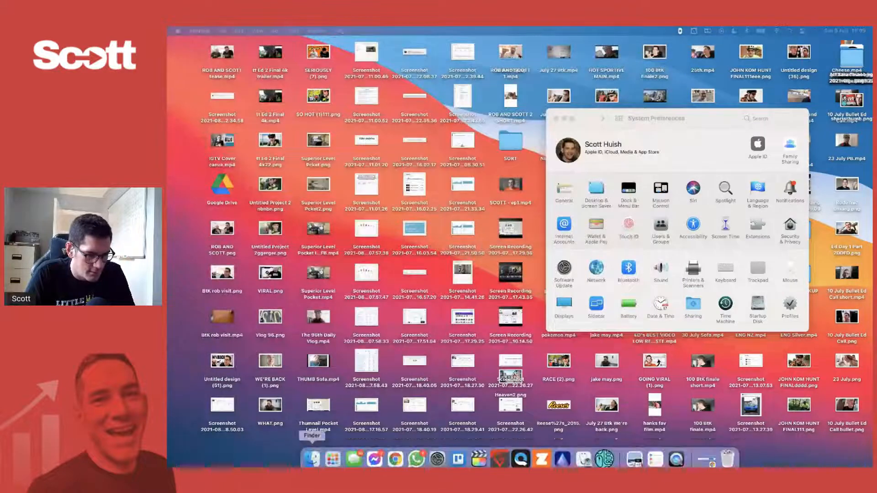
click(394, 456)
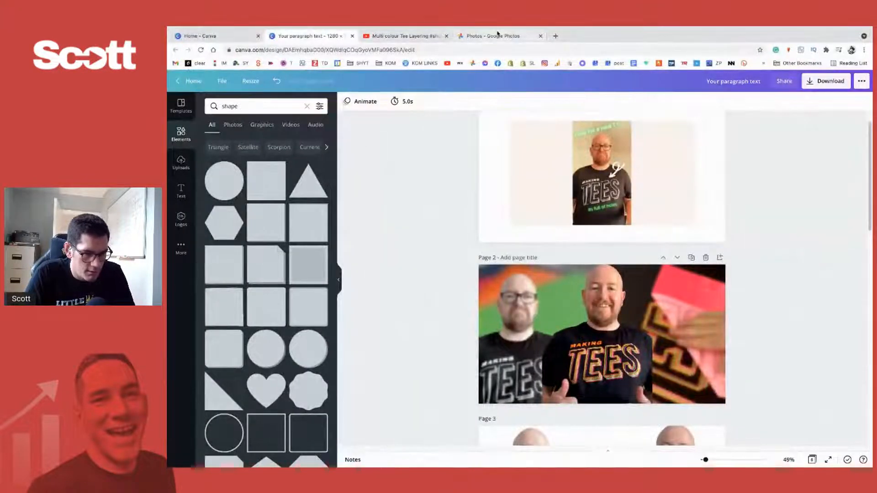
- Upload the downloaded PNG to Google Photos and open the uploaded picture in the photo editor
click(497, 36)
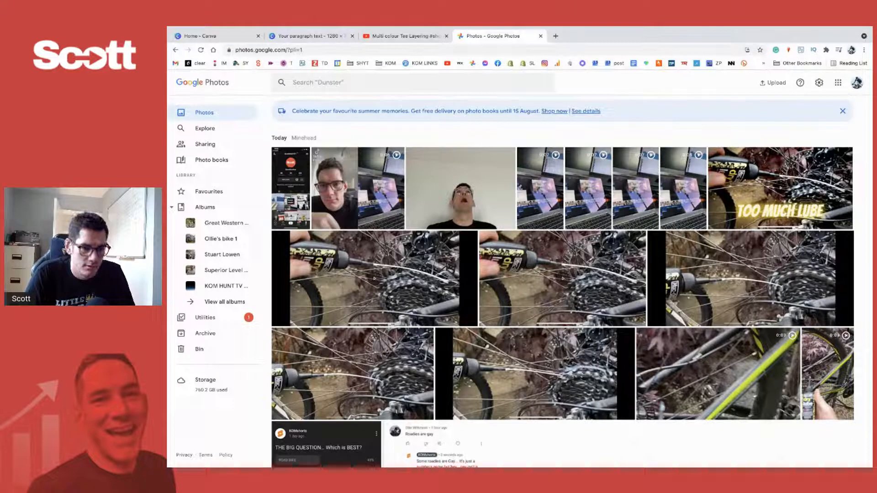
drag(870, 274, 729, 284)
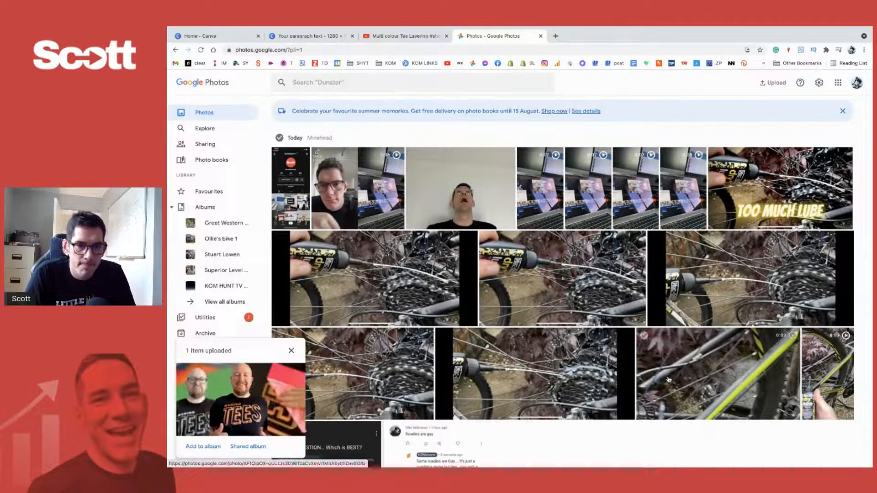
click(271, 382)
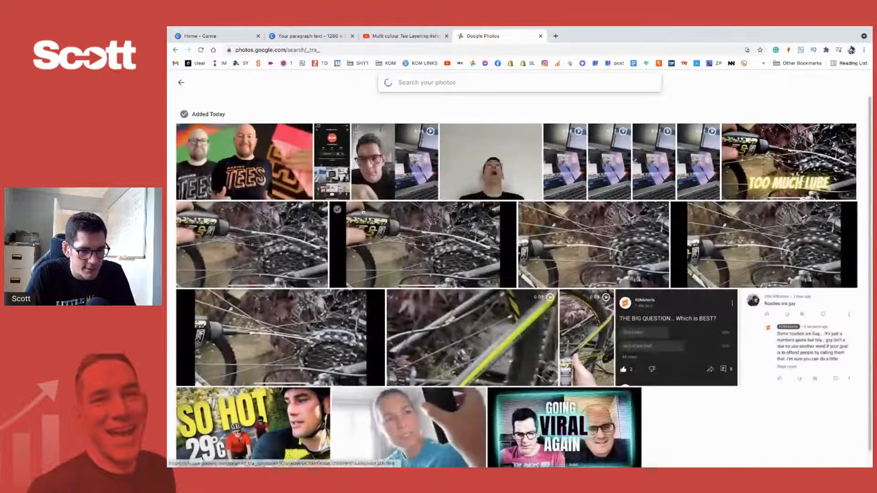
click(261, 180)
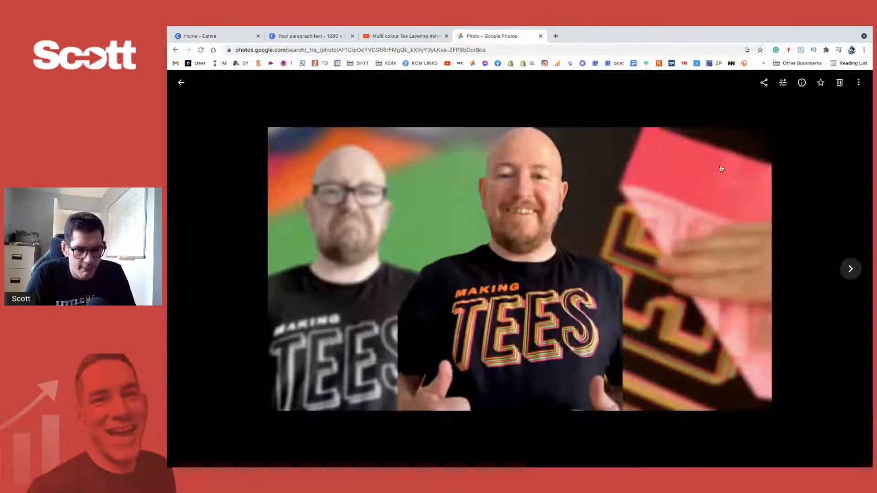
click(784, 84)
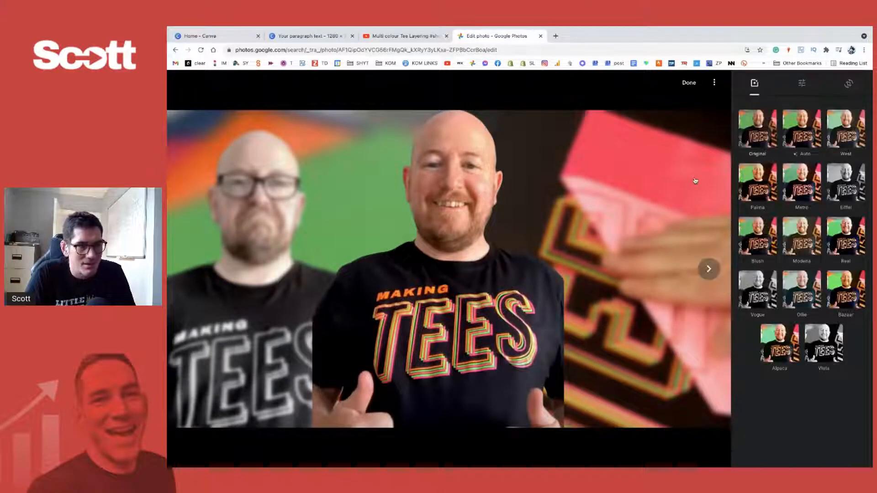
- Split the Google Photos tab off into its own browser window and make that window full screen
mouse_move(566, 459)
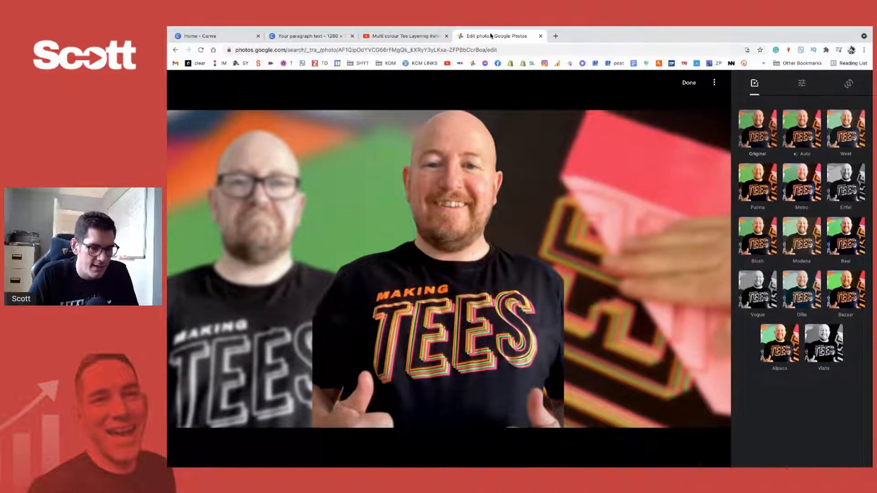
drag(491, 35, 379, 29)
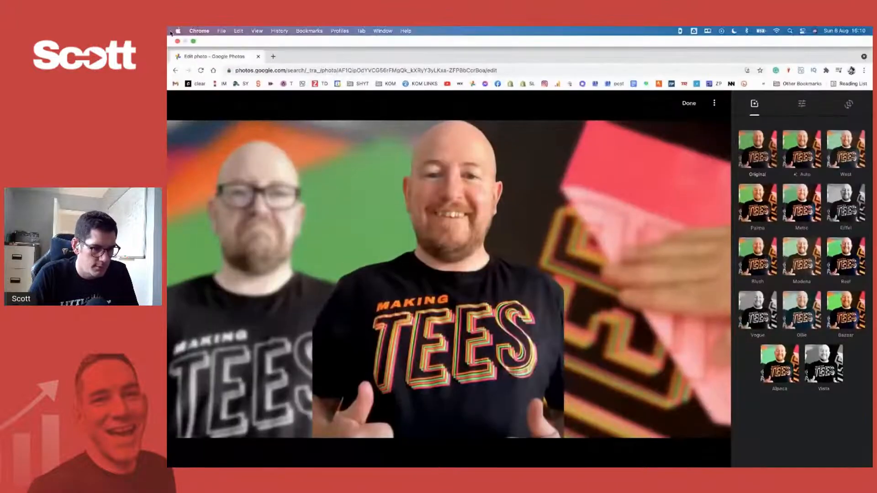
click(191, 41)
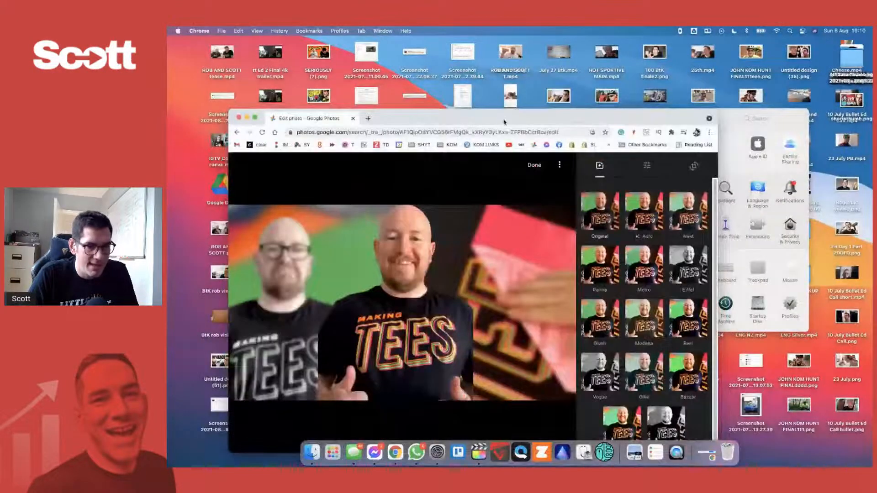
drag(514, 116, 550, 66)
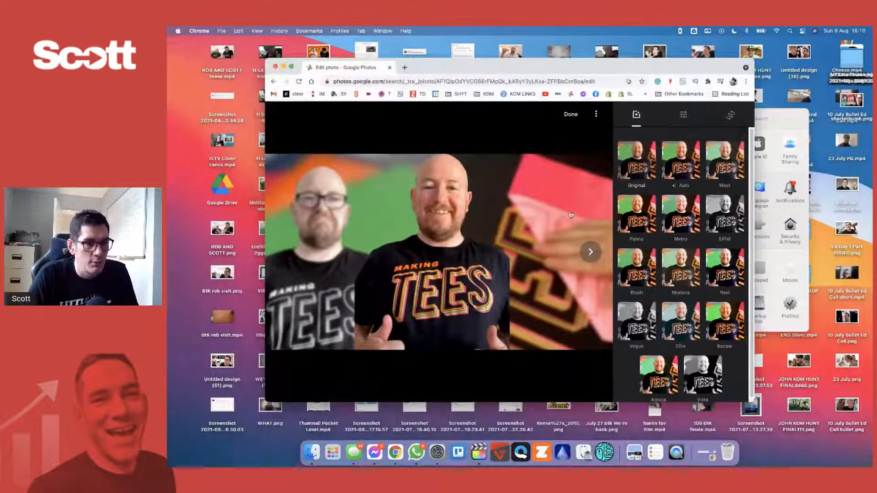
click(291, 68)
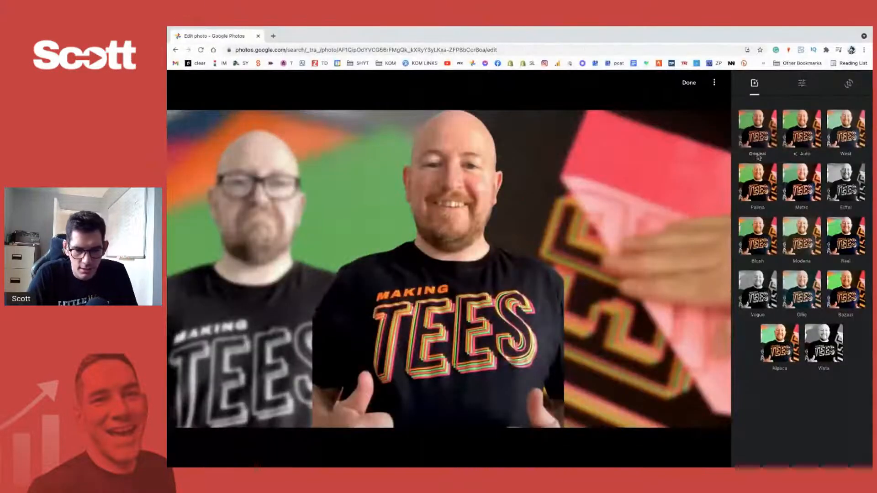
- Compare the Palma, Metro and Auto filters with the original picture and apply the Auto filter
click(795, 138)
click(775, 180)
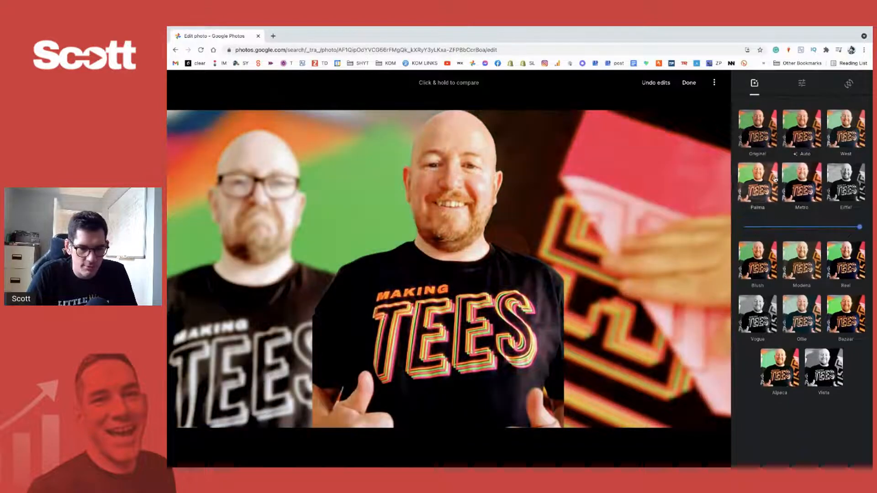
click(800, 178)
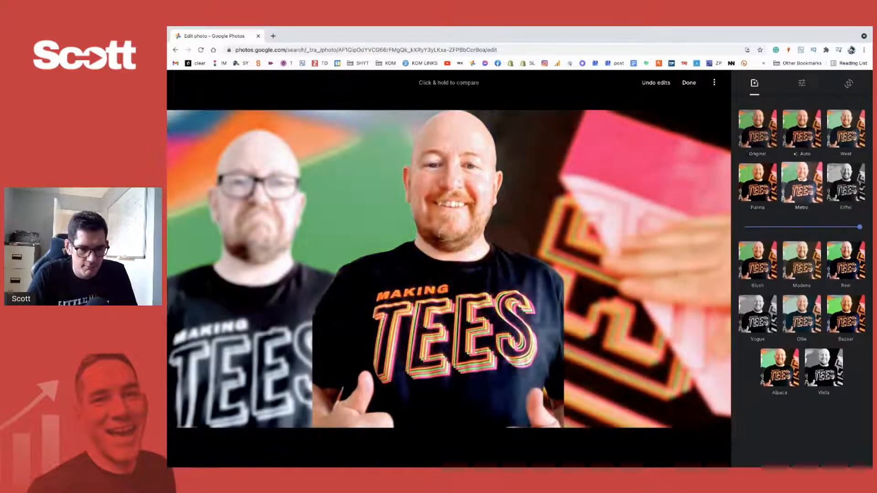
click(811, 136)
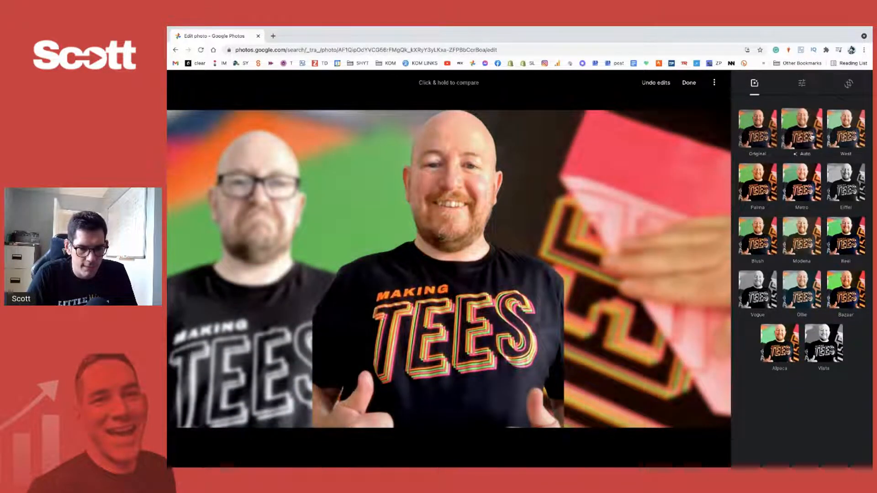
click(763, 137)
click(793, 137)
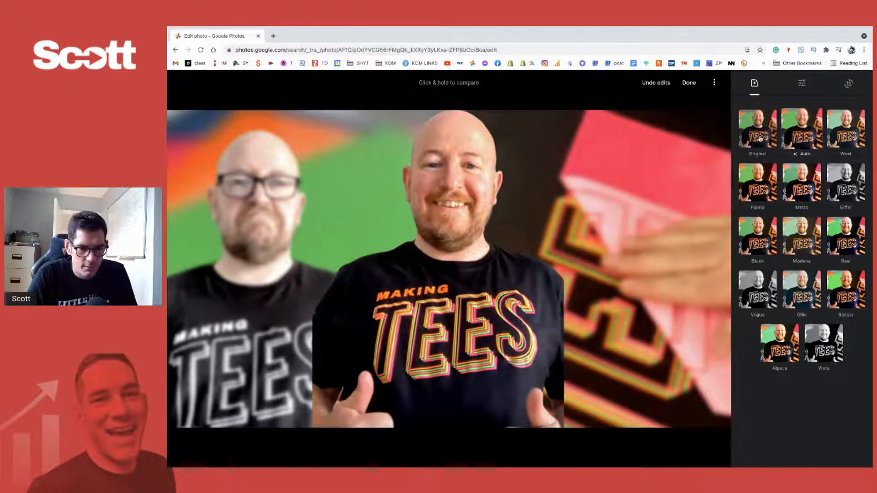
click(761, 138)
click(801, 137)
click(762, 138)
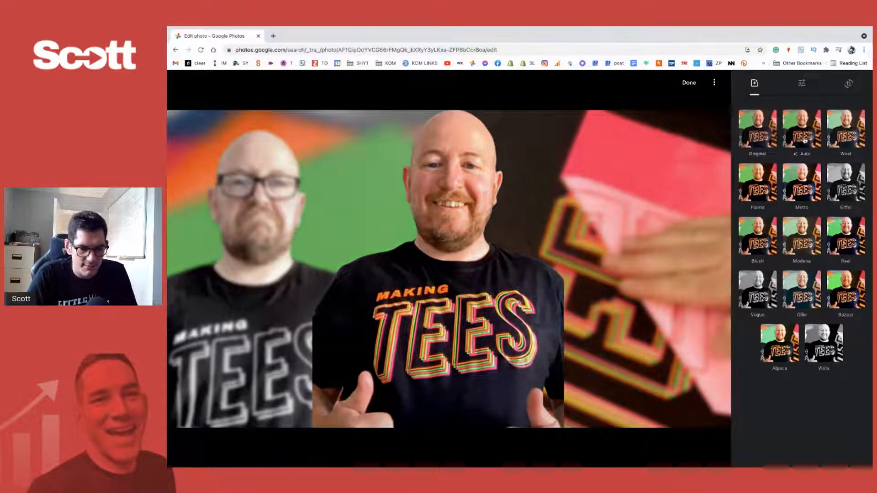
click(801, 135)
- Raise the picture's Pop to a little under half of its range and lower the overall Light slightly
click(801, 83)
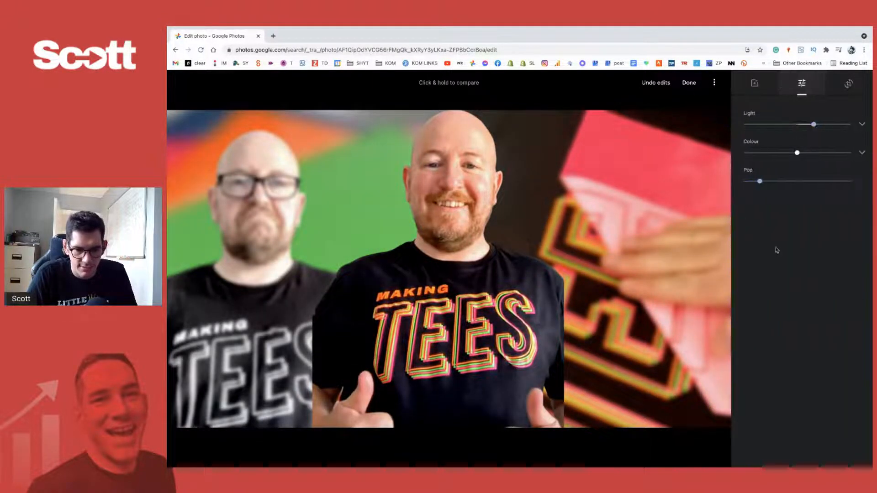
click(763, 175)
drag(769, 182, 826, 181)
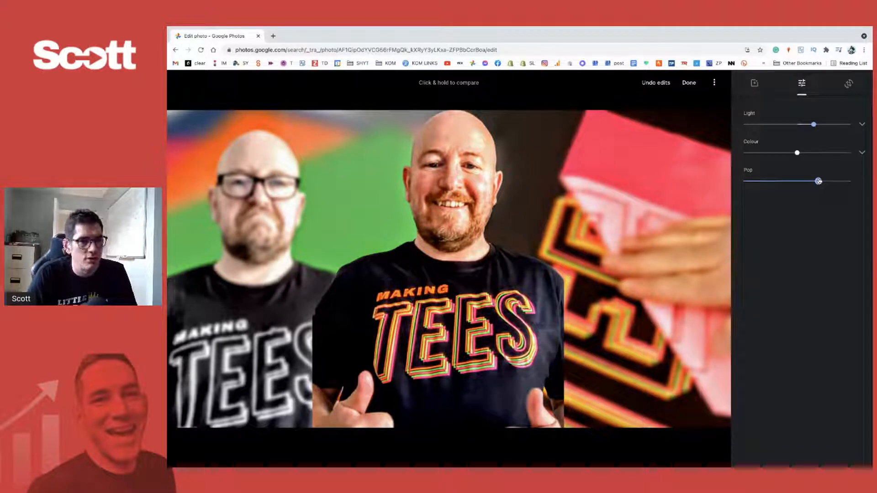
drag(818, 181, 781, 183)
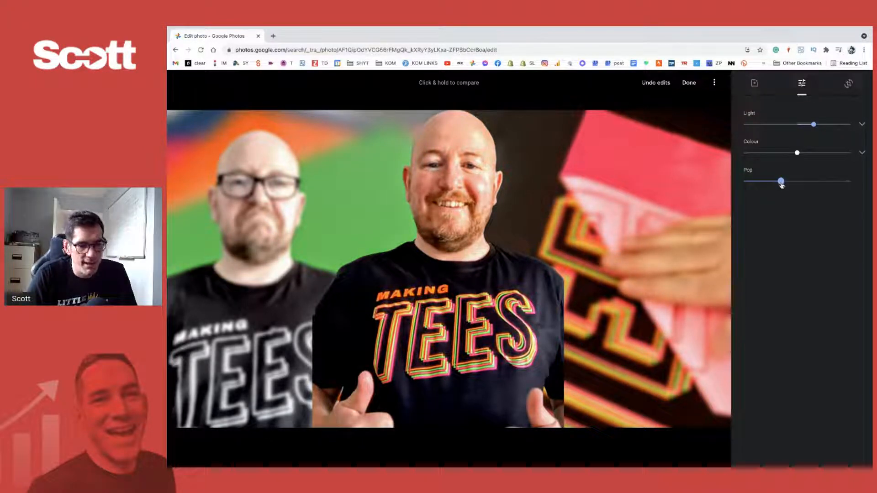
click(862, 125)
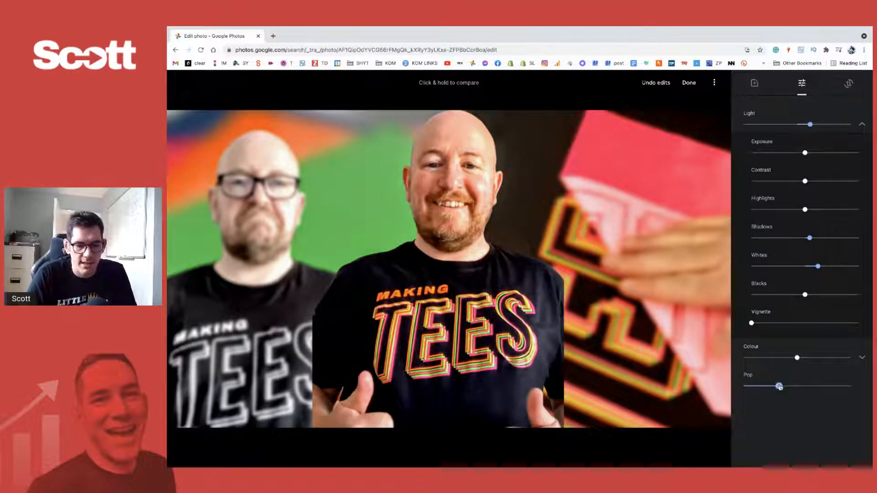
mouse_move(781, 386)
mouse_down()
mouse_move(842, 386)
mouse_move(795, 386)
mouse_up()
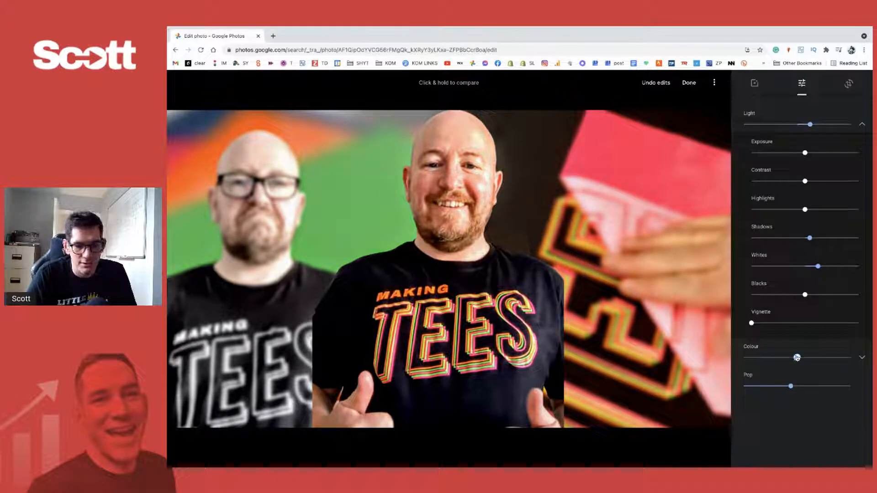
- Add a light vignette of about a fifth of its range, lower the highlights and raise the contrast by about a third
drag(753, 323, 775, 324)
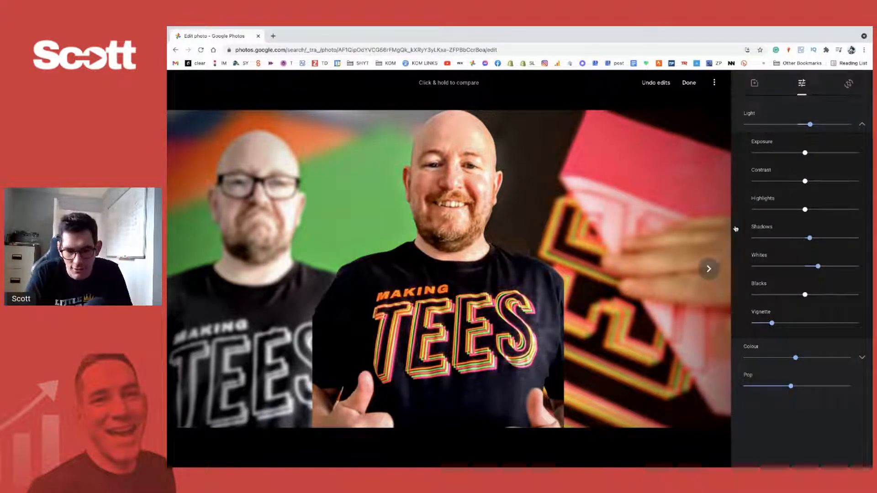
drag(806, 210, 786, 215)
drag(820, 184, 826, 184)
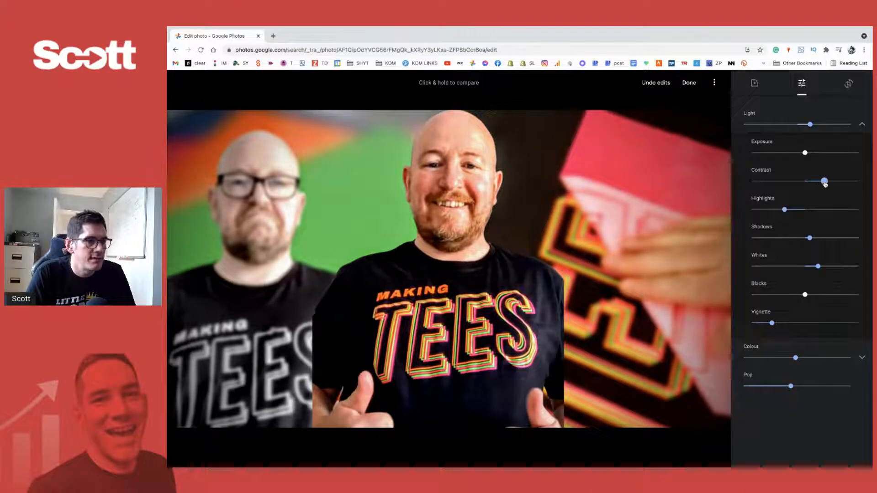
drag(805, 153, 805, 154)
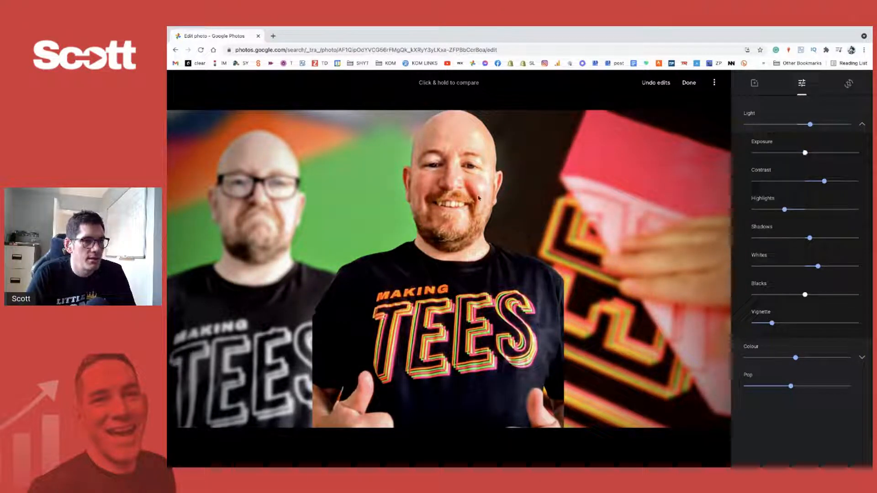
- Save the edited picture as a copy in Google Photos and download that copy to the computer
click(714, 82)
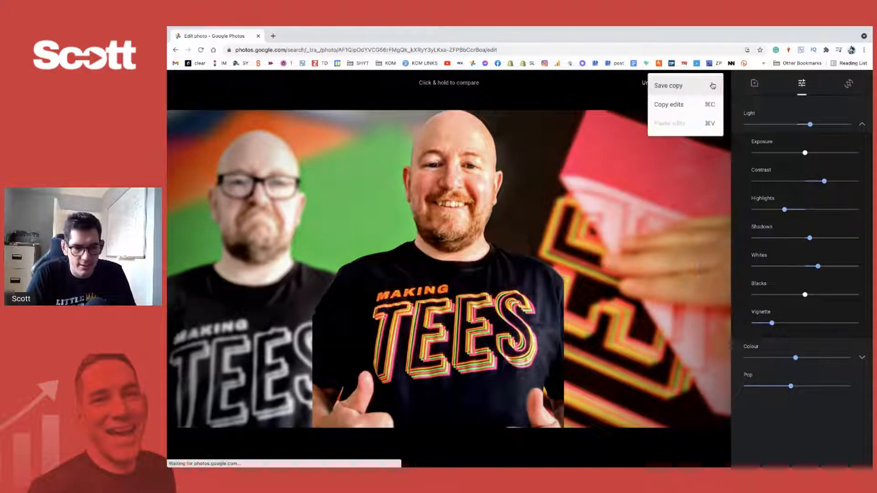
click(672, 84)
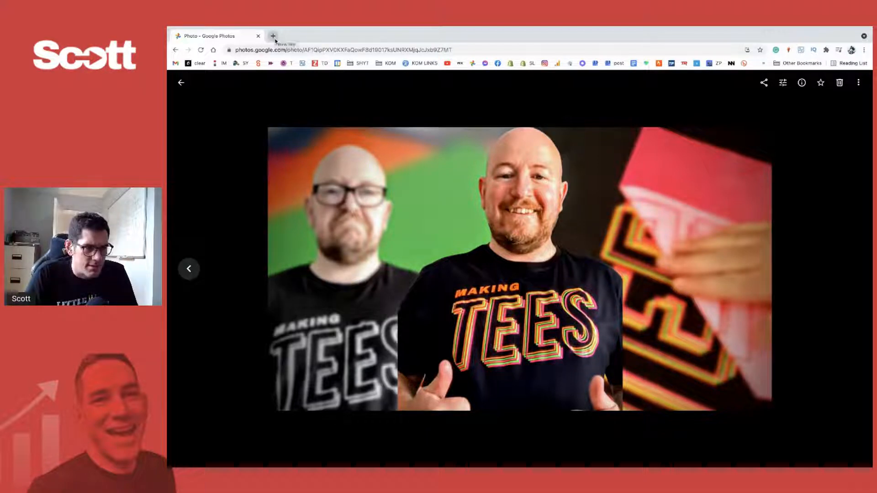
click(858, 82)
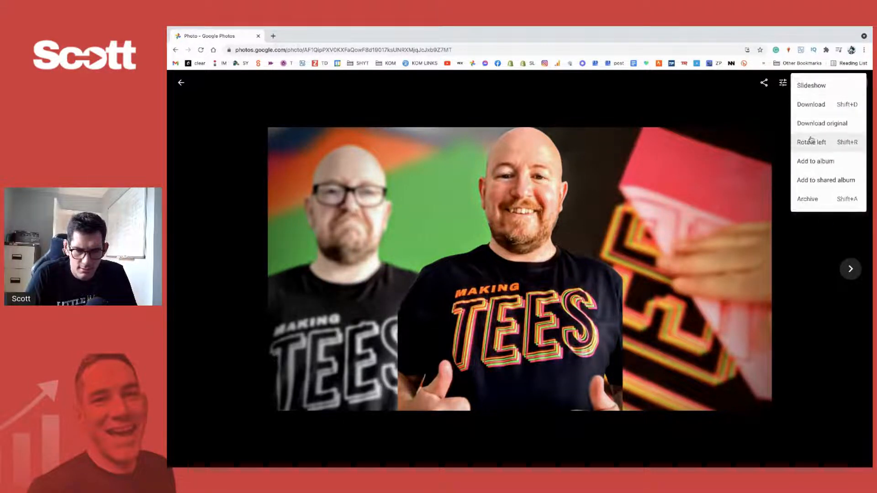
click(825, 106)
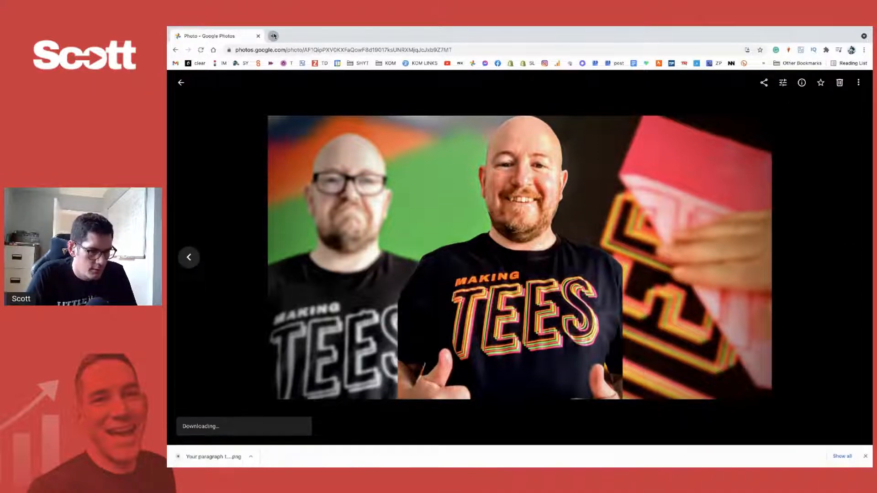
- Open YouTube in a new browser tab and switch the account to the Making TEES channel
click(273, 35)
click(450, 64)
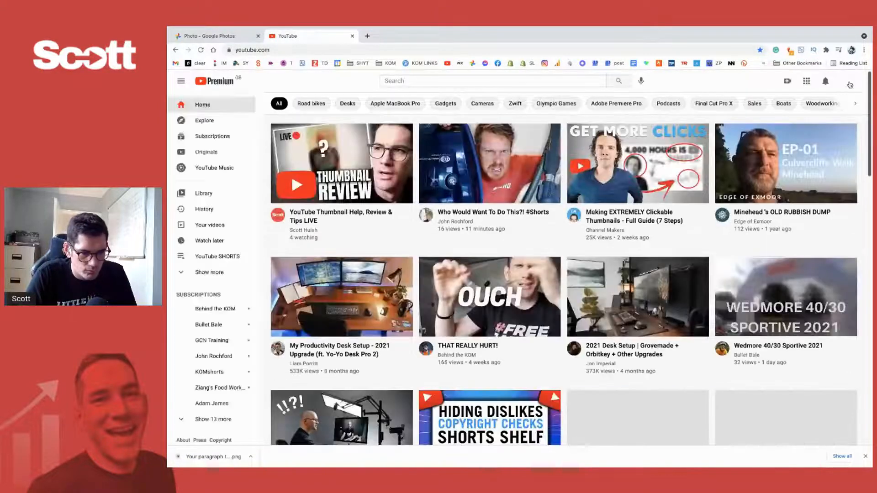
click(848, 82)
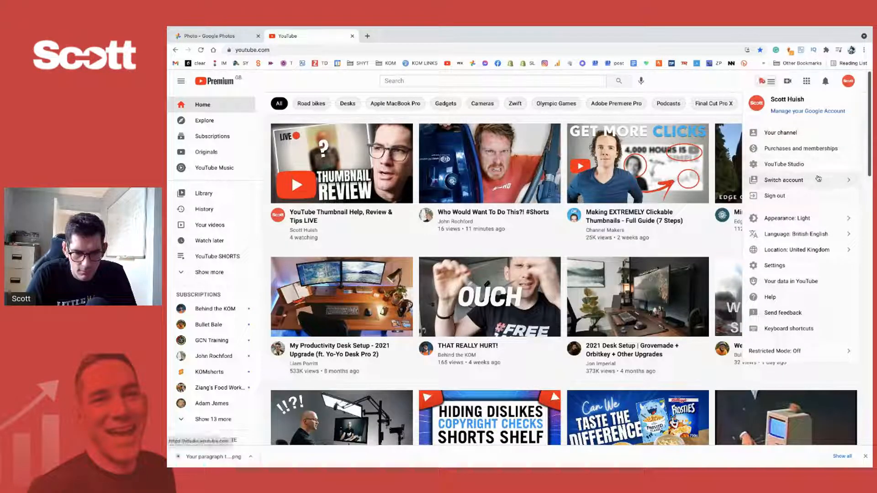
click(818, 180)
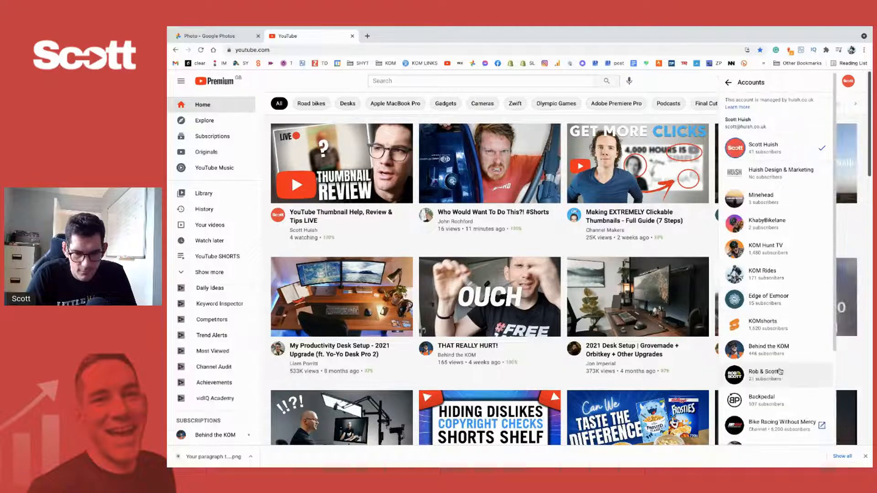
scroll(783, 288, down, 2)
scroll(777, 280, down, 1)
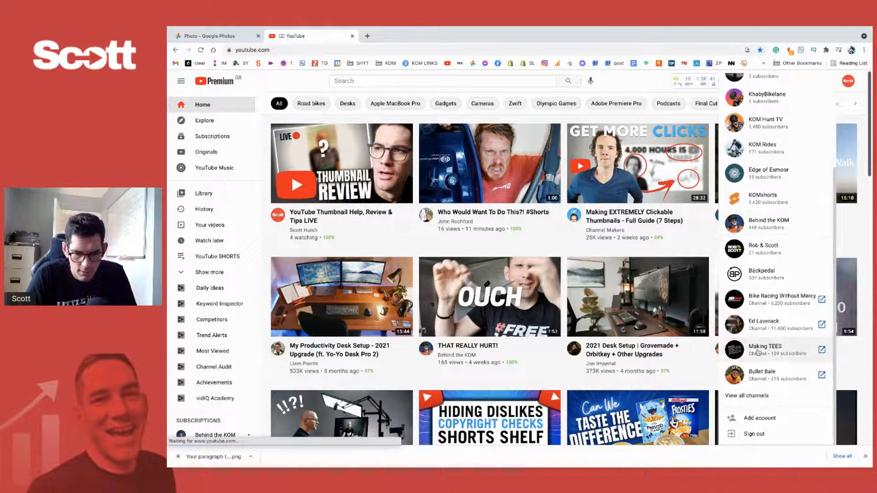
click(759, 355)
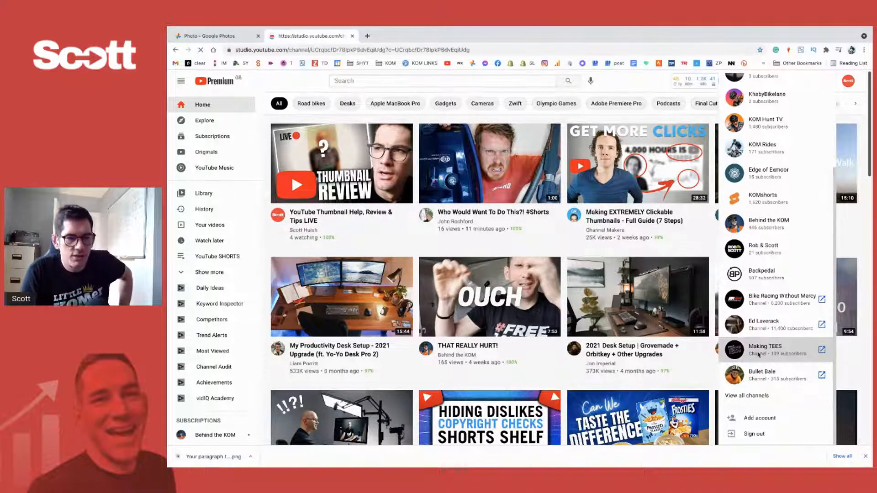
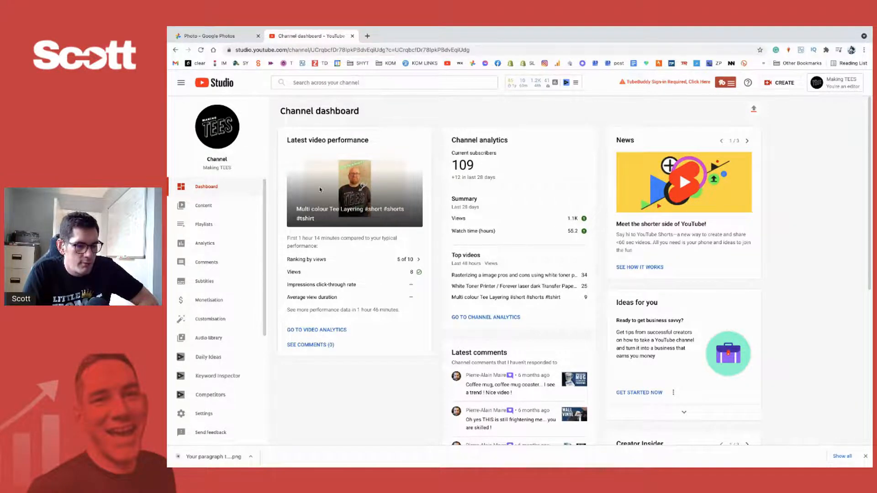
- Examine the current thumbnail of the latest video, the "Multi colour Tee Layering" short, on the channel dashboard
scroll(319, 189, up, 5)
scroll(320, 190, left, 2)
scroll(320, 191, up, 1)
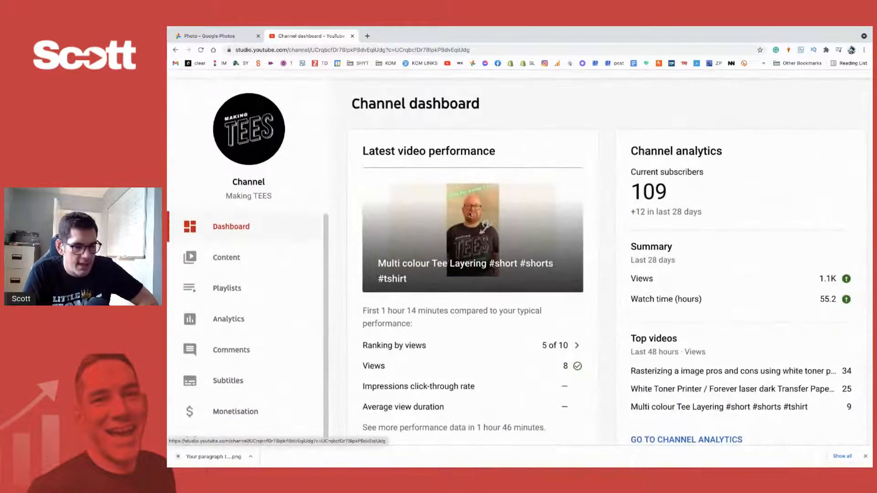
scroll(441, 228, down, 1)
right_click(441, 228)
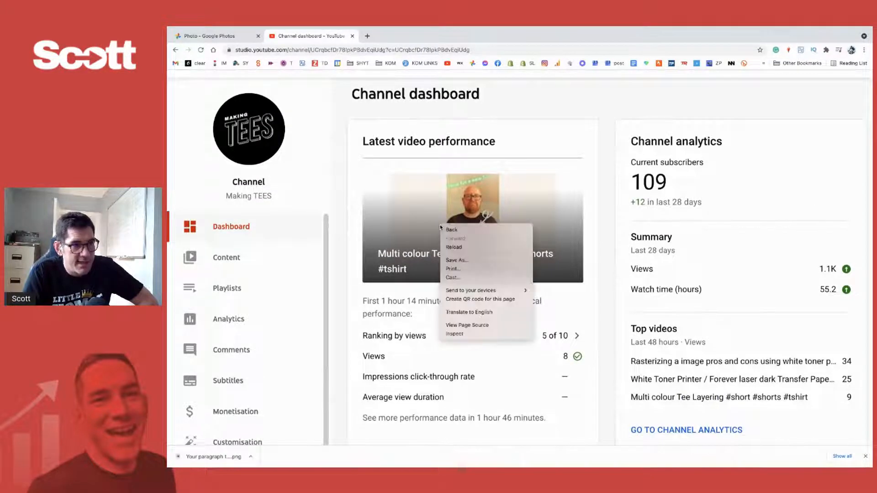
click(531, 144)
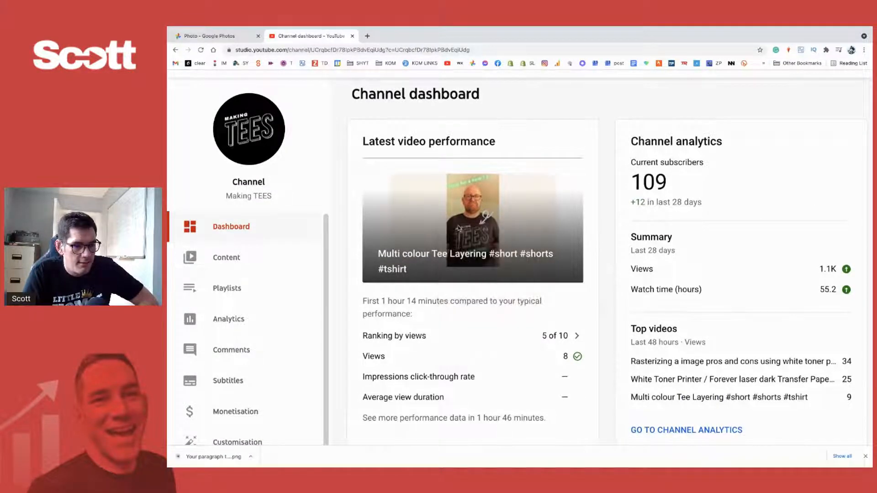
scroll(460, 226, up, 2)
scroll(460, 226, up, 3)
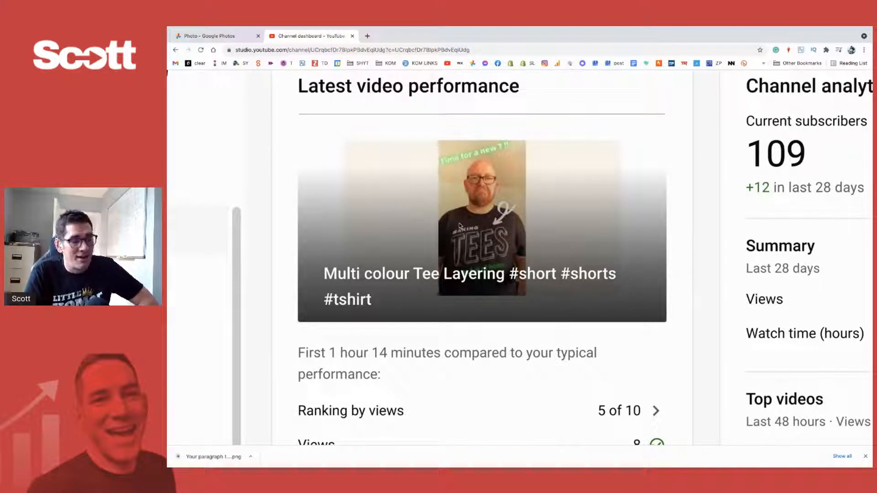
scroll(460, 226, down, 3)
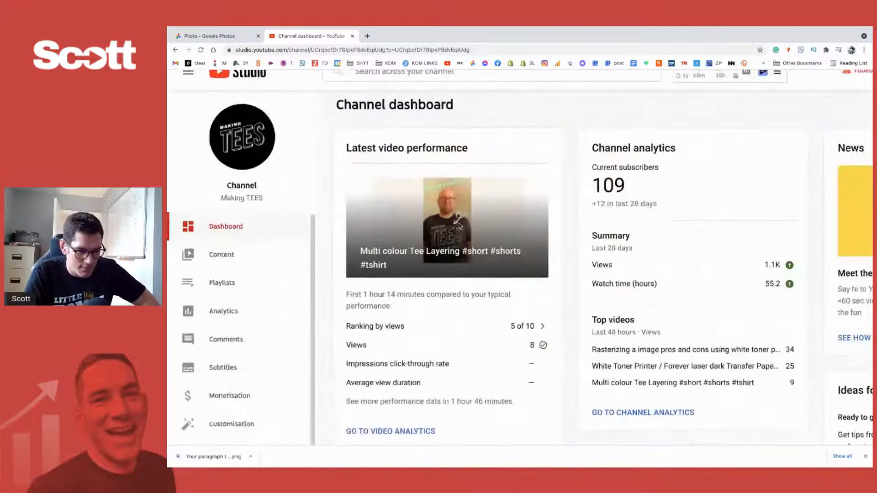
- Open the video details of the "Multi colour Tee Layering" short from the channel content and go to its thumbnail settings
scroll(273, 366, down, 1)
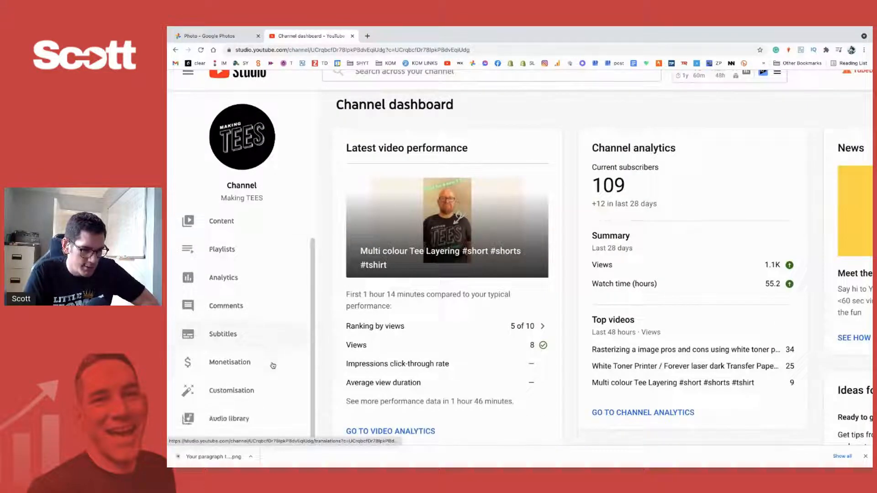
click(226, 223)
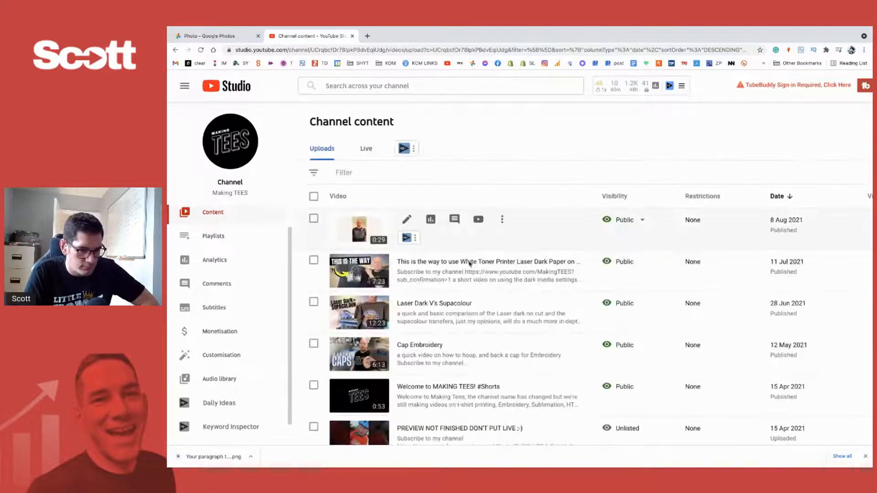
click(401, 216)
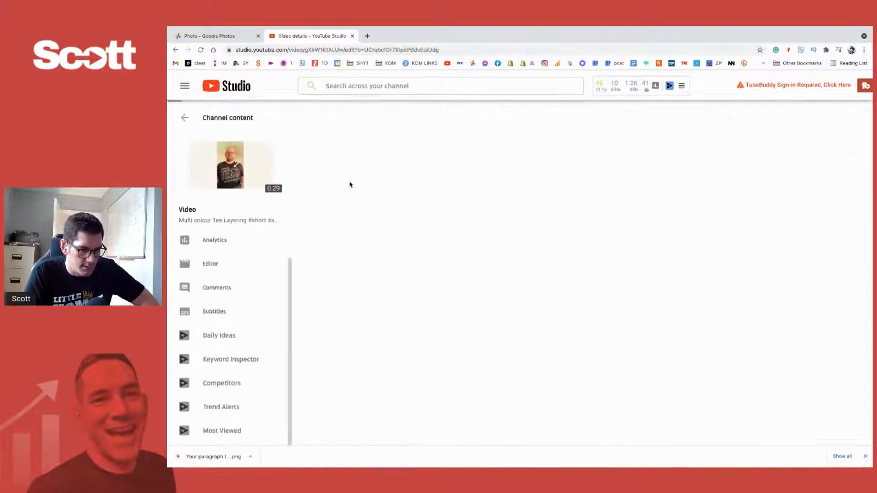
scroll(306, 332, down, 1)
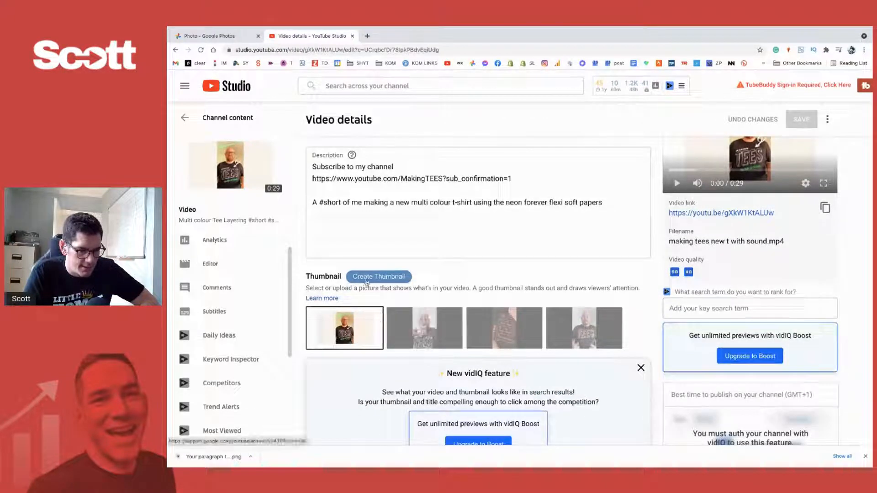
- Replace the video's thumbnail with "Your paragraph text (1).png" from the Downloads folder and save the change
click(374, 316)
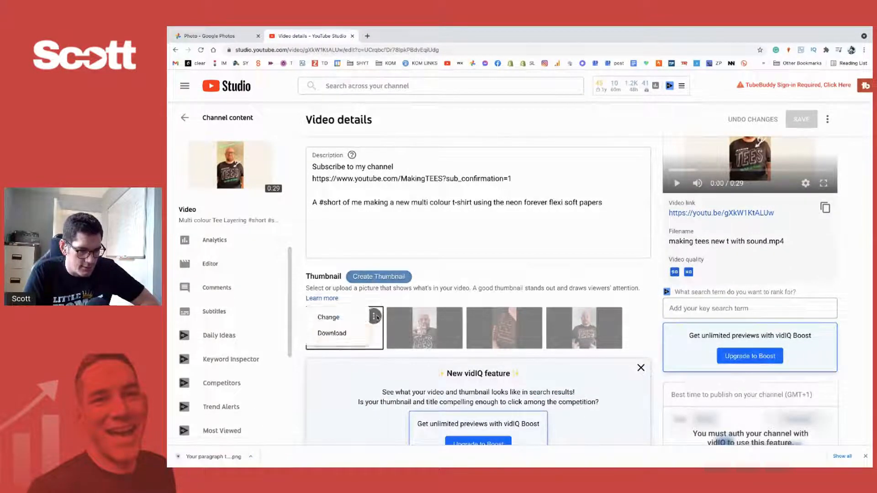
click(329, 317)
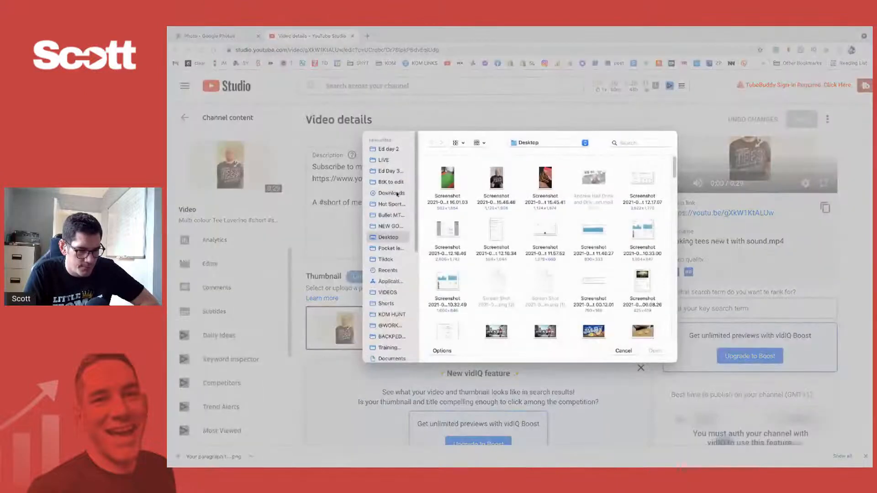
click(384, 194)
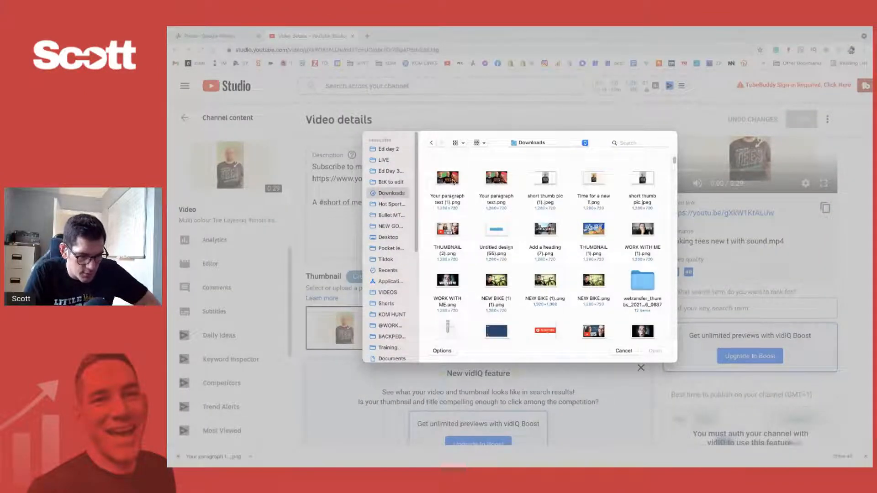
double_click(454, 182)
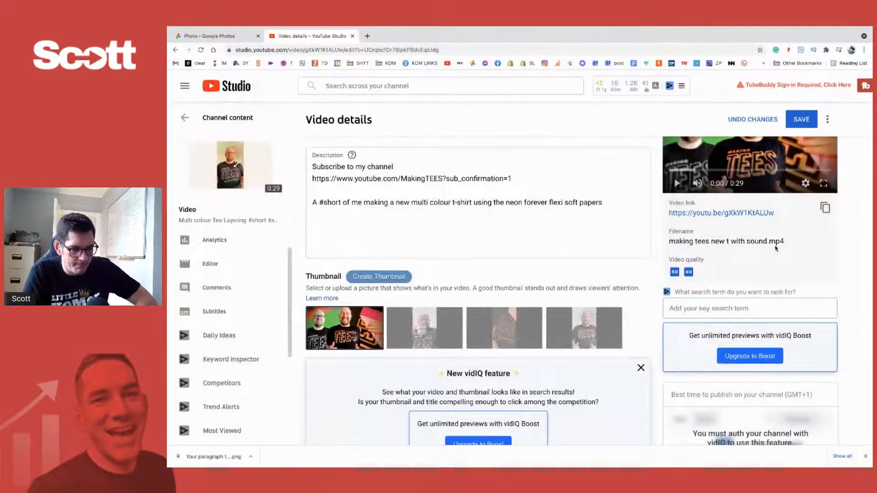
scroll(760, 185, up, 1)
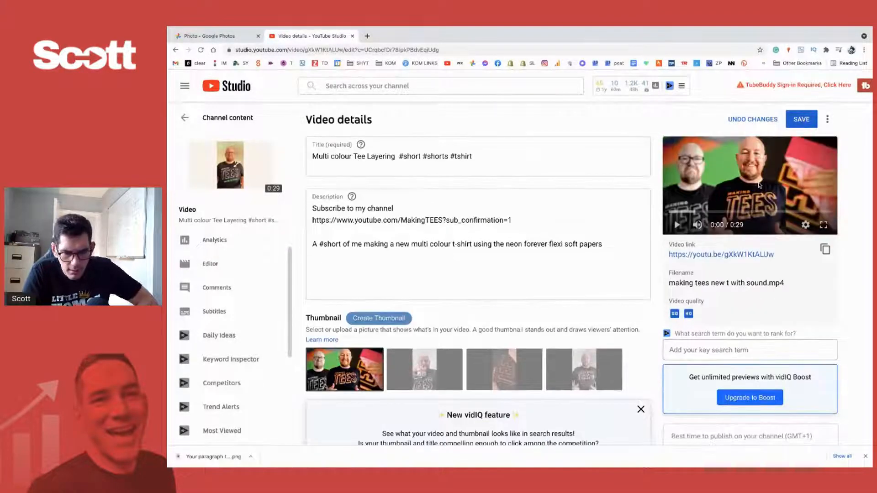
click(807, 121)
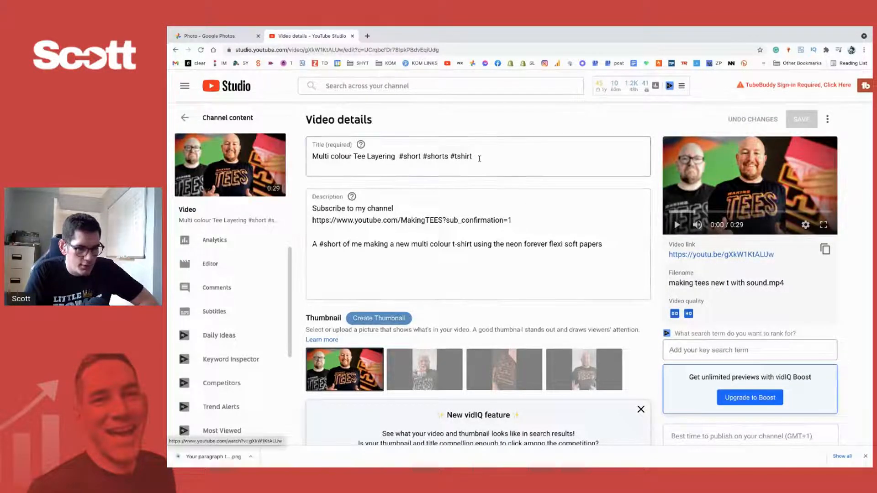
- In the video title, replace the three closing hashtags with "#Shorts" and hyphenate "Multi-colour"
drag(479, 158, 398, 155)
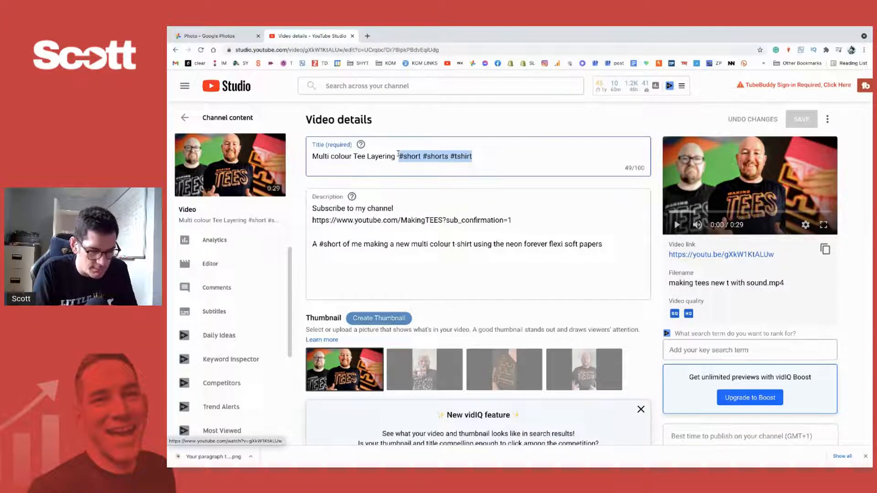
text(#S)
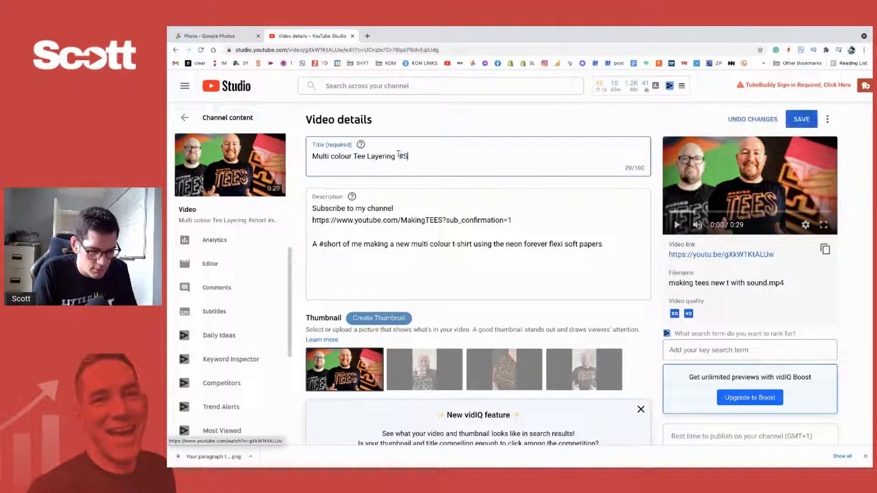
text(horts)
click(331, 156)
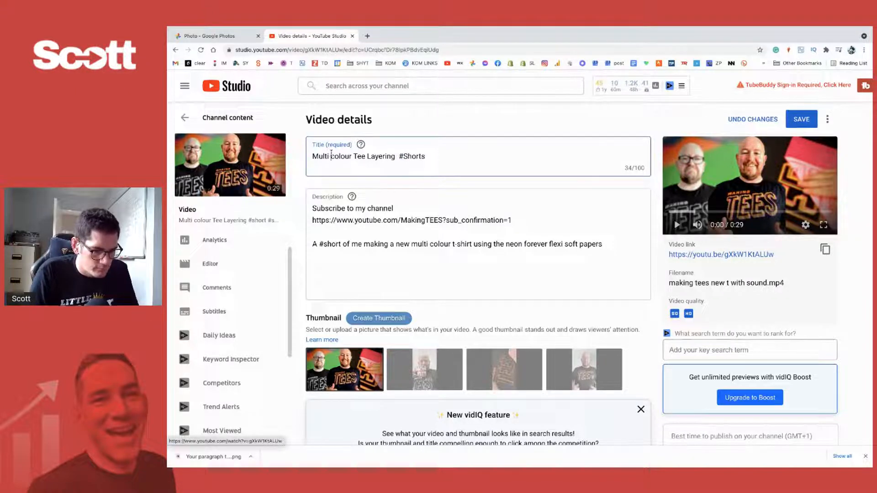
key(BackSpace)
text(-)
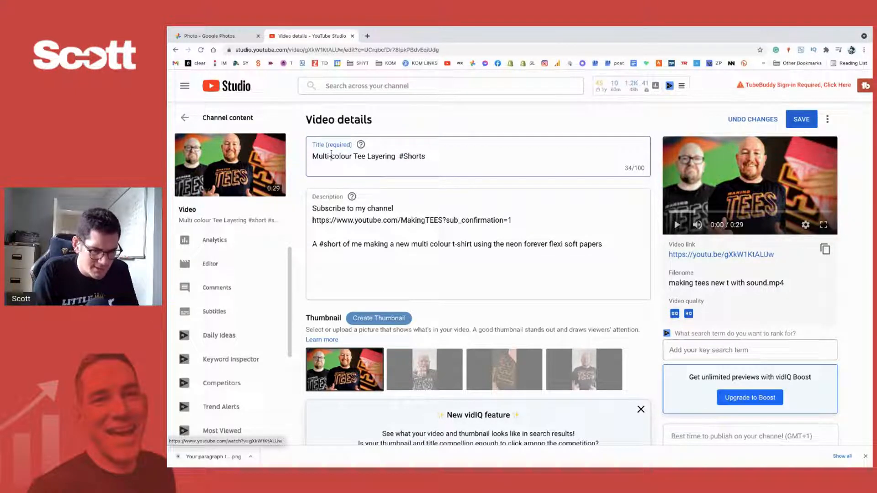
- Capitalise the title's opening words so that they read "MULTI-COLOUR TEE"
click(361, 156)
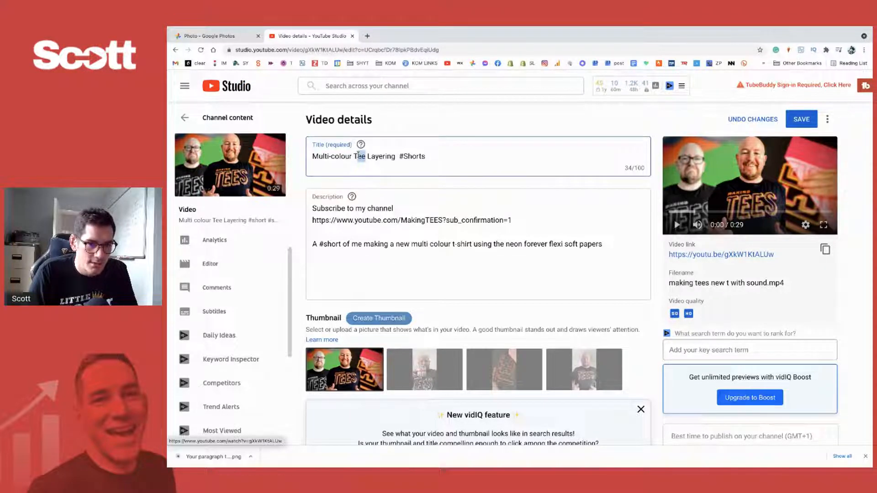
text(EE)
drag(354, 155, 333, 156)
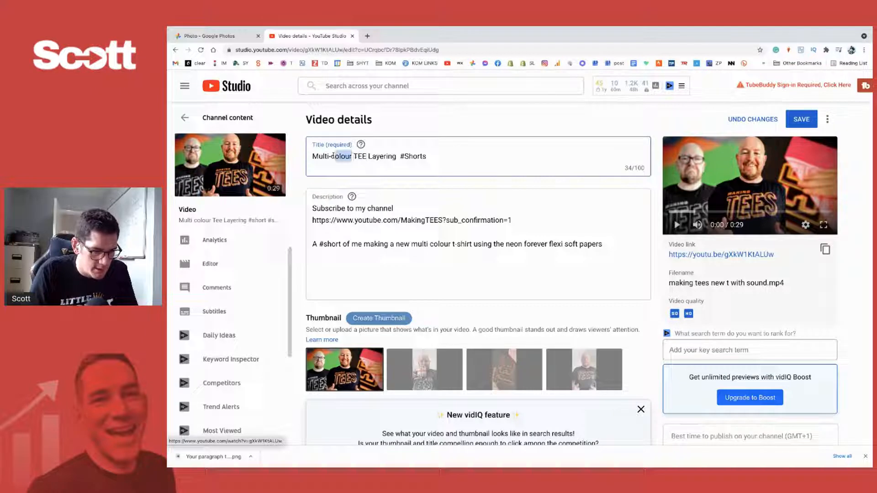
text(OLOUR)
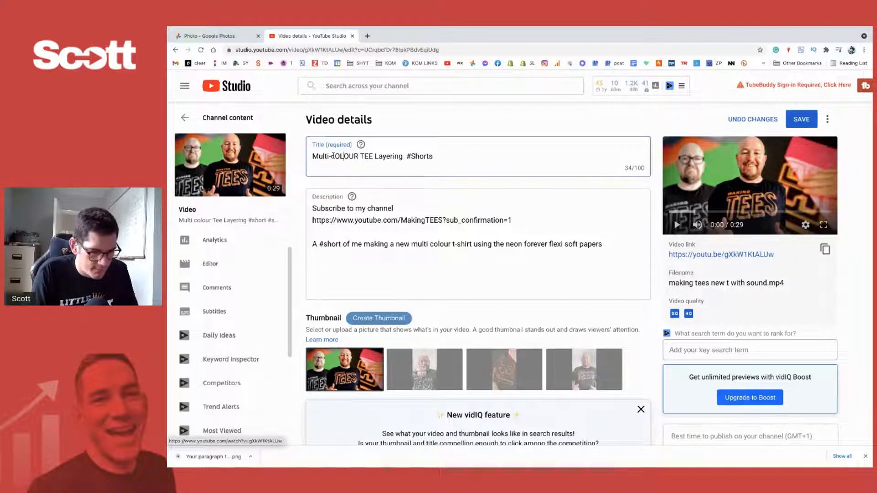
key(BackSpace)
text(C)
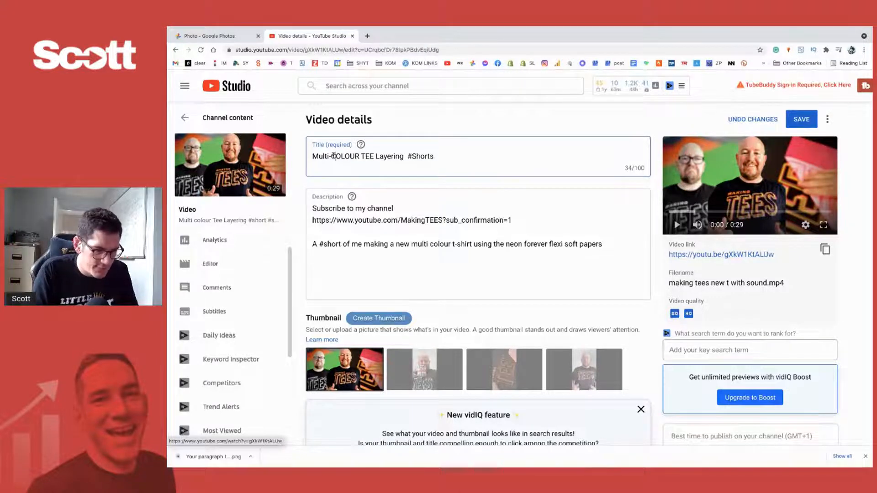
drag(329, 155, 318, 155)
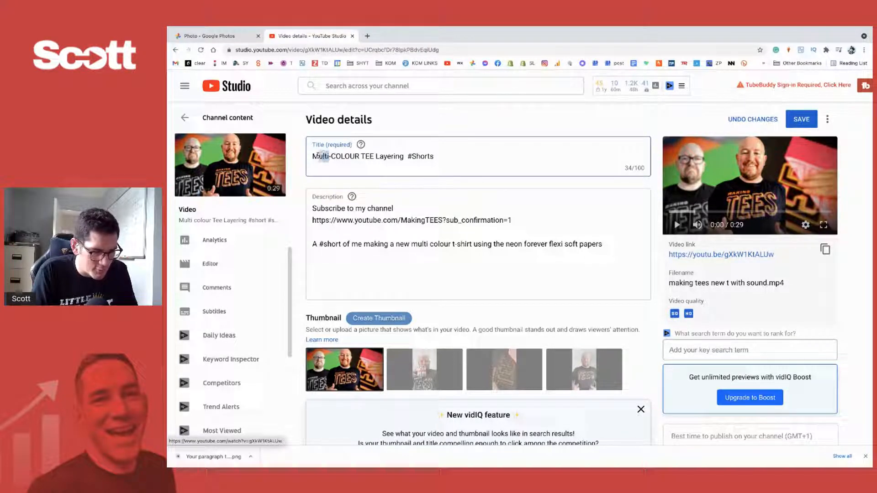
text(ULTI)
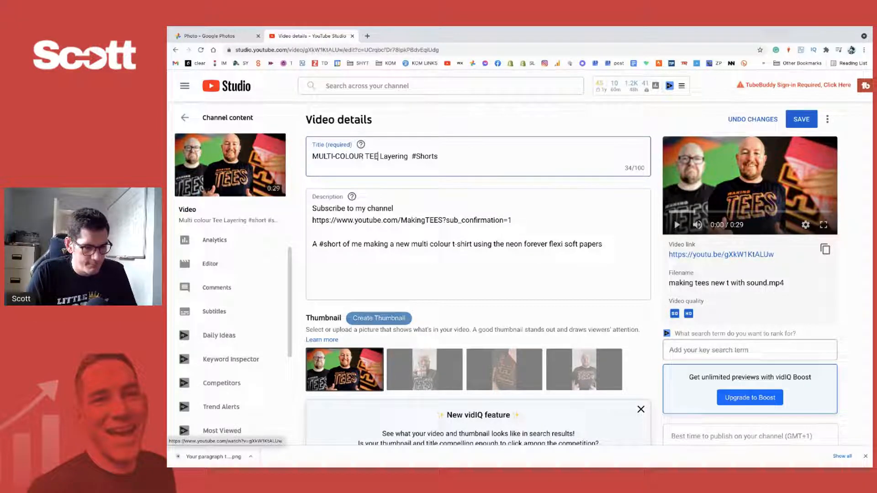
double_click(391, 157)
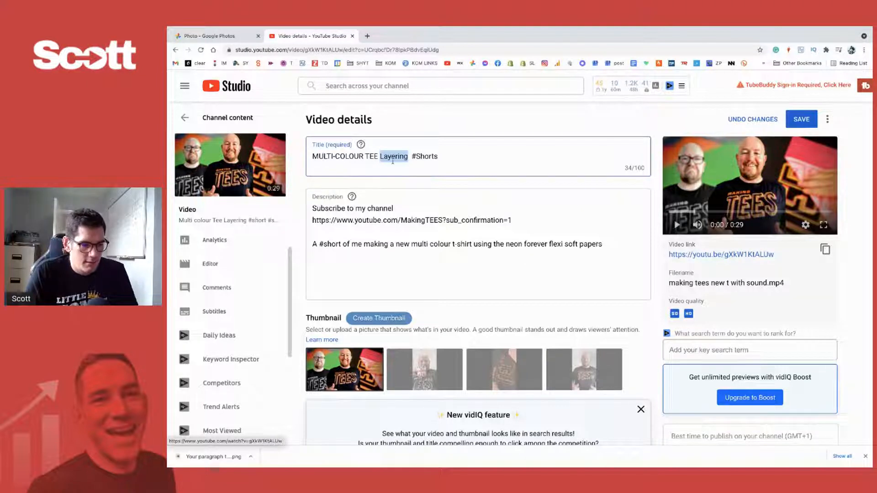
click(396, 157)
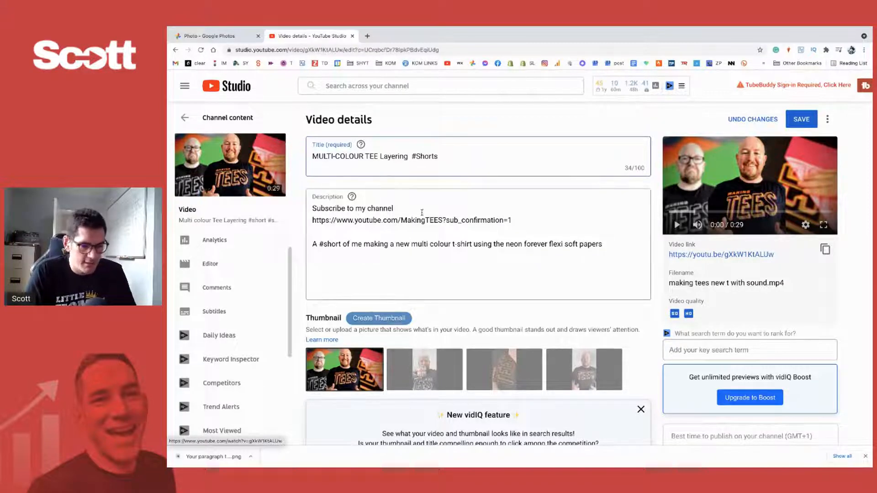
- In the description's last sentence, replace "#short" with "Short vid" and add a full stop and "#Shorts" at the end
scroll(525, 214, down, 1)
click(396, 187)
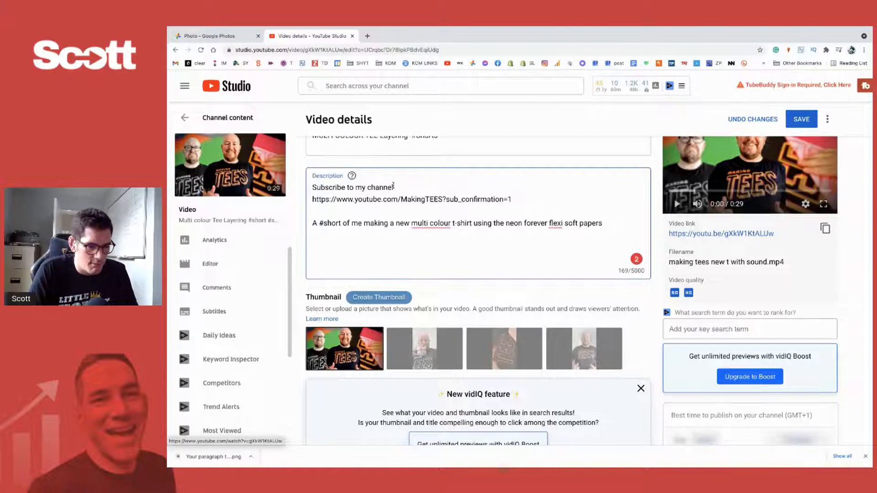
click(340, 222)
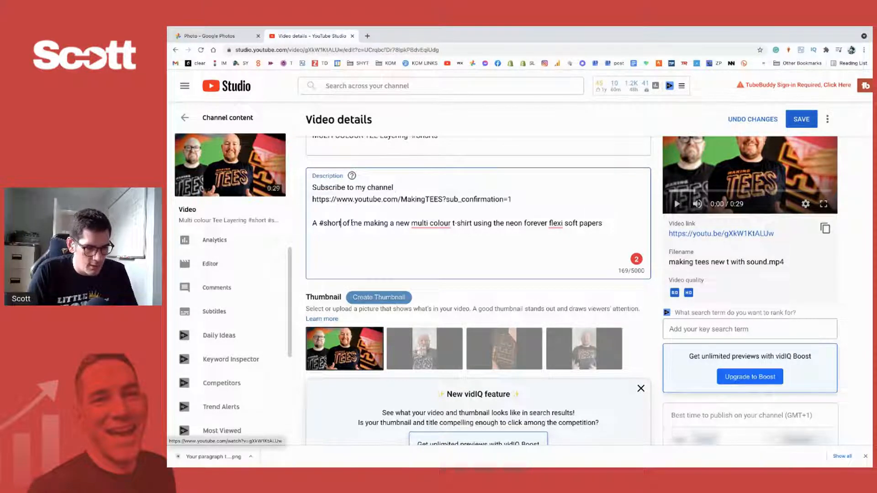
text(s)
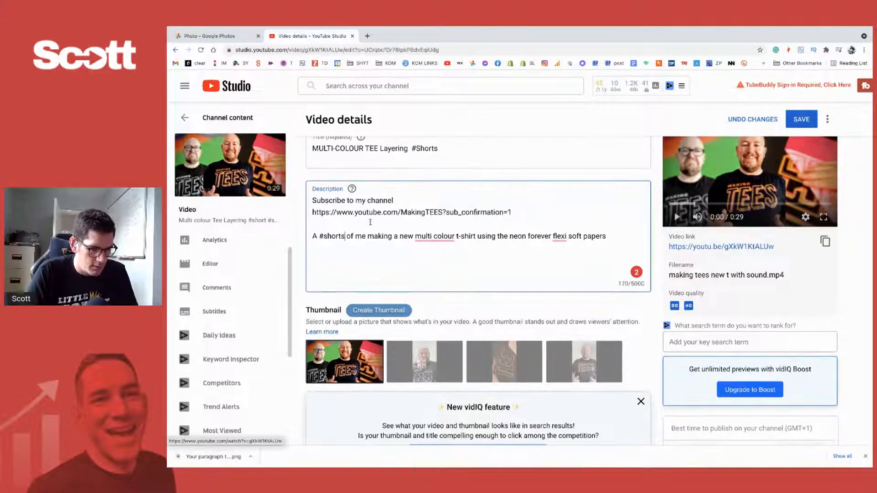
double_click(327, 233)
key(BackSpace)
key(BackSpace)
key(BackSpace)
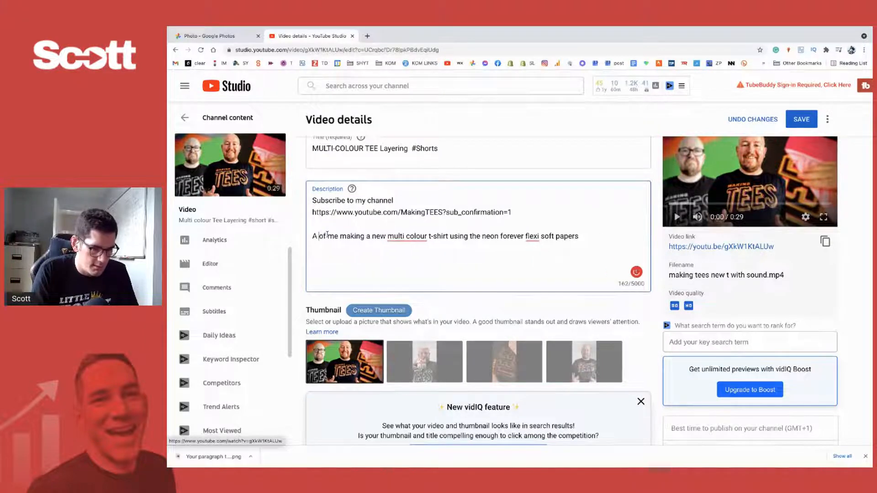
text(Short)
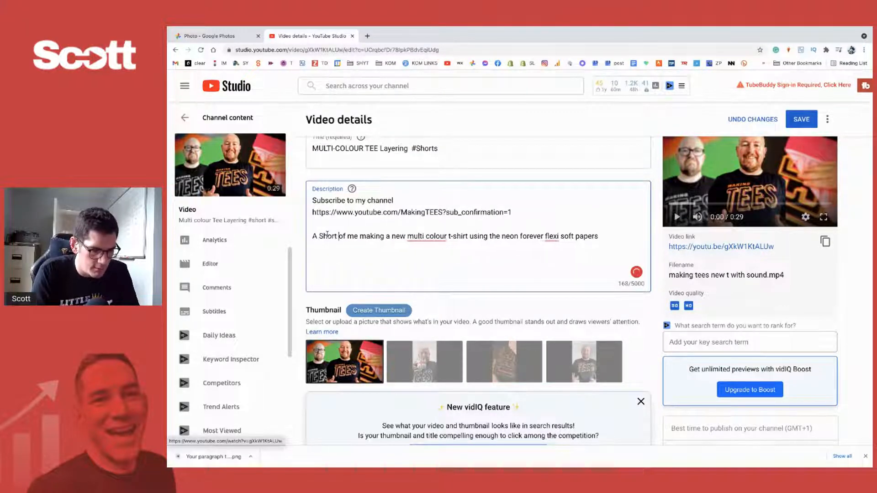
text( vid)
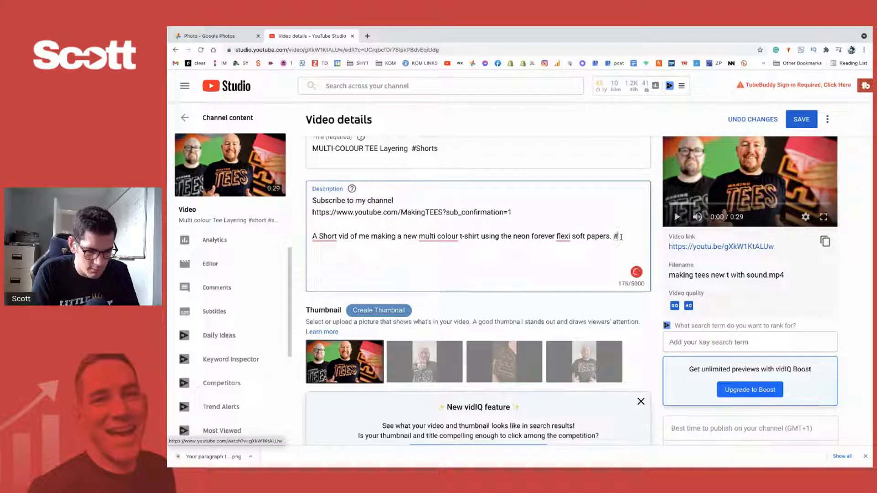
text(Shorts)
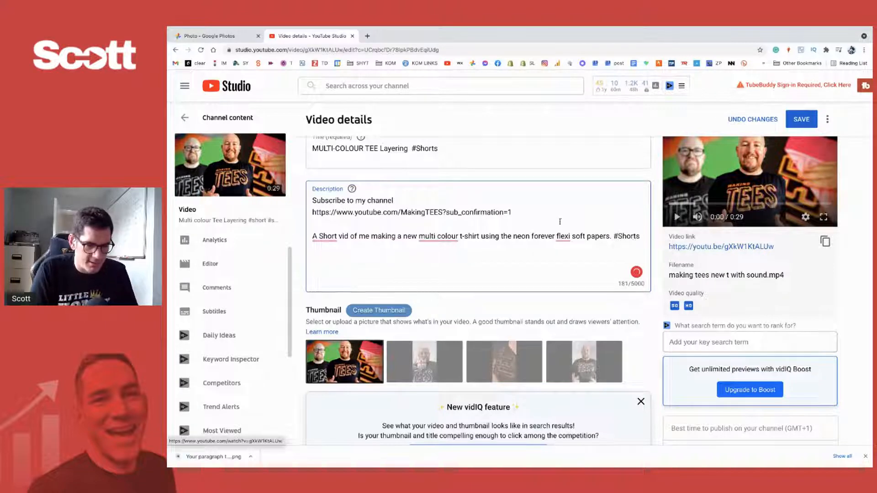
scroll(528, 233, down, 1)
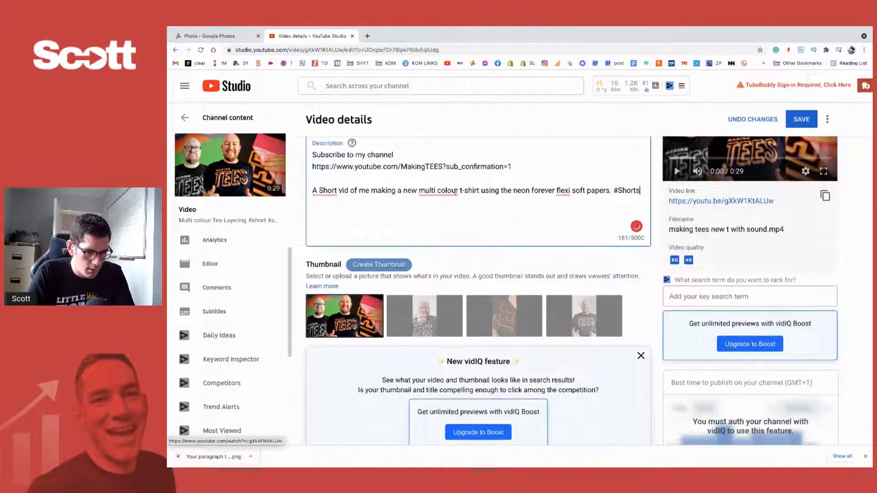
- Change "multi colour" to "multicolour" in the description and remove the hyphen from the title so that it starts "MULTICOLOUR TEE"
mouse_move(439, 193)
click(441, 218)
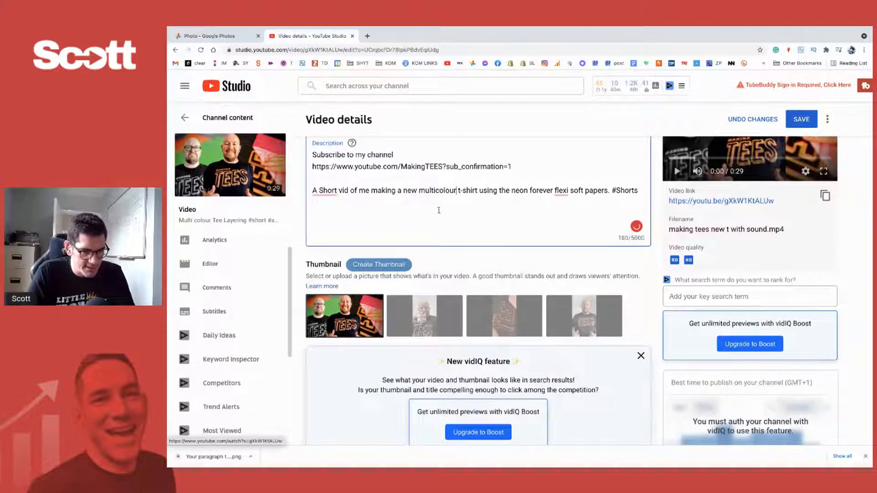
scroll(408, 190, up, 1)
click(336, 156)
key(BackSpace)
key(BackSpace)
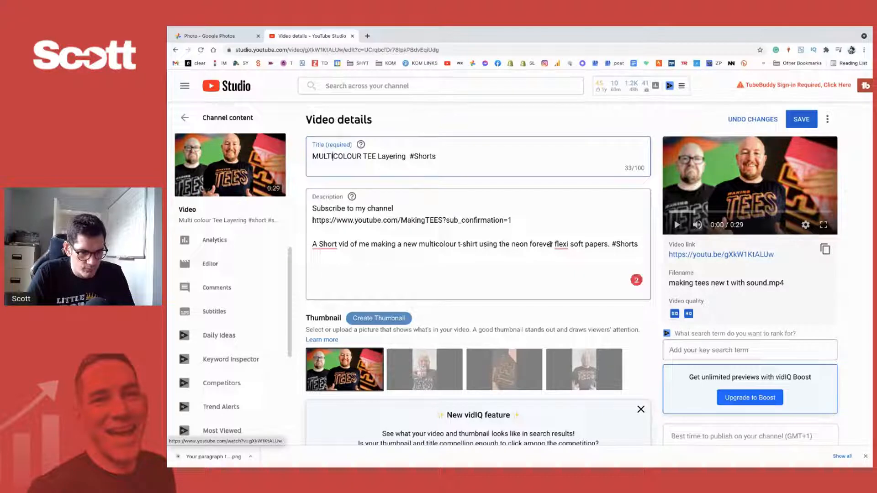
- Check the playlists available for the video and close the list without selecting one
scroll(410, 239, down, 1)
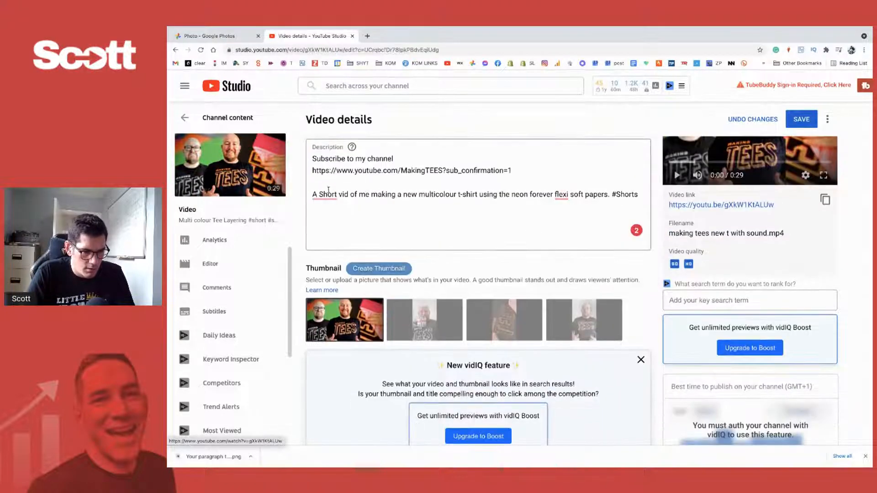
click(453, 215)
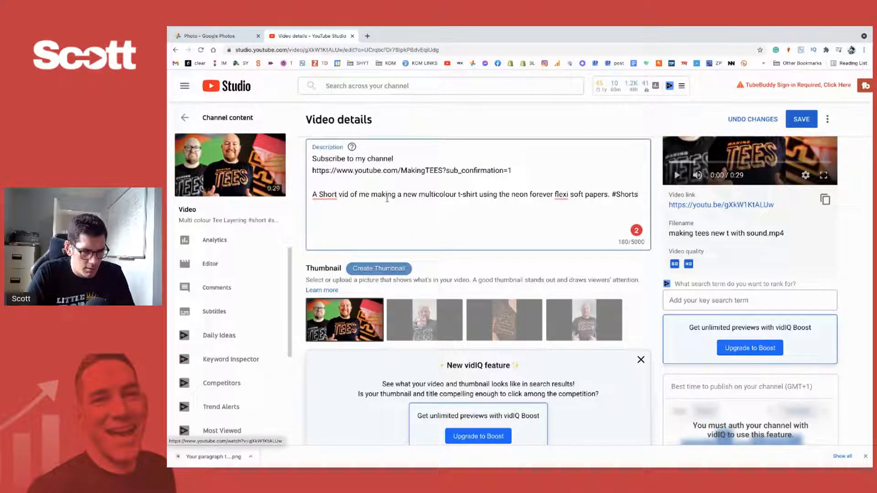
scroll(430, 211, down, 10)
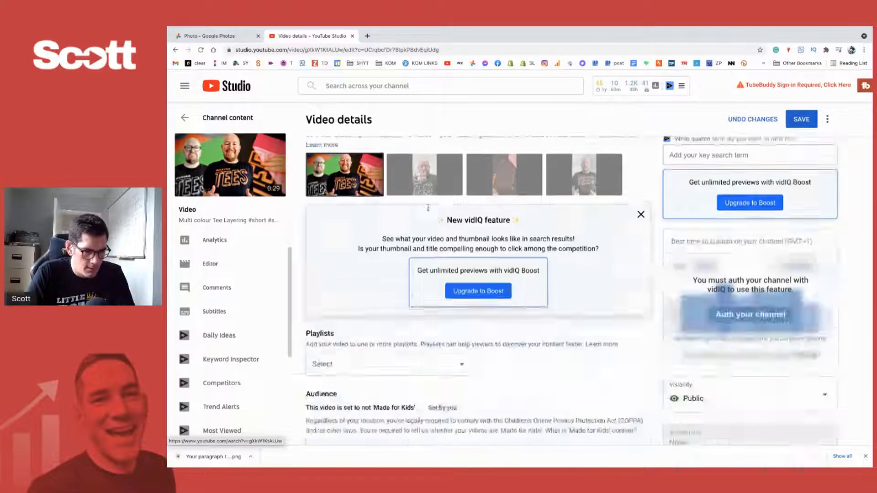
scroll(429, 210, up, 1)
click(389, 197)
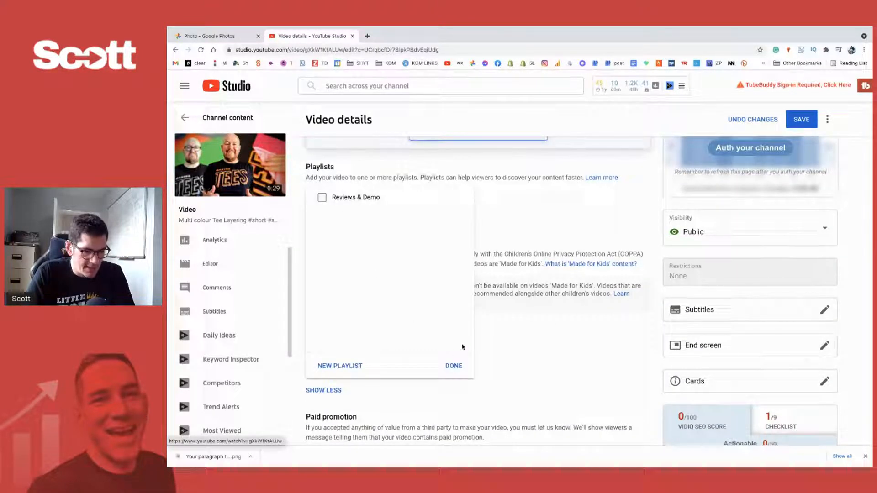
click(450, 365)
- Add the tag "Multicolured Tee" to the video
scroll(484, 365, down, 1)
scroll(484, 365, down, 8)
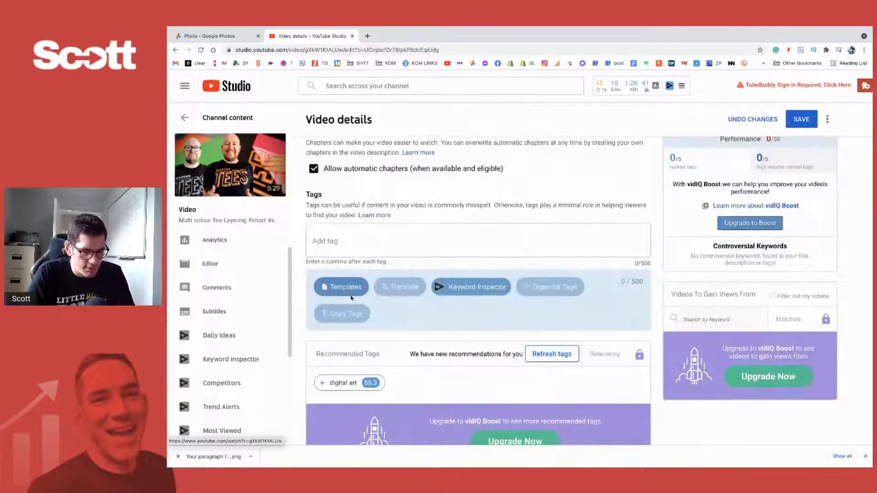
click(337, 241)
scroll(337, 240, up, 2)
scroll(338, 240, down, 1)
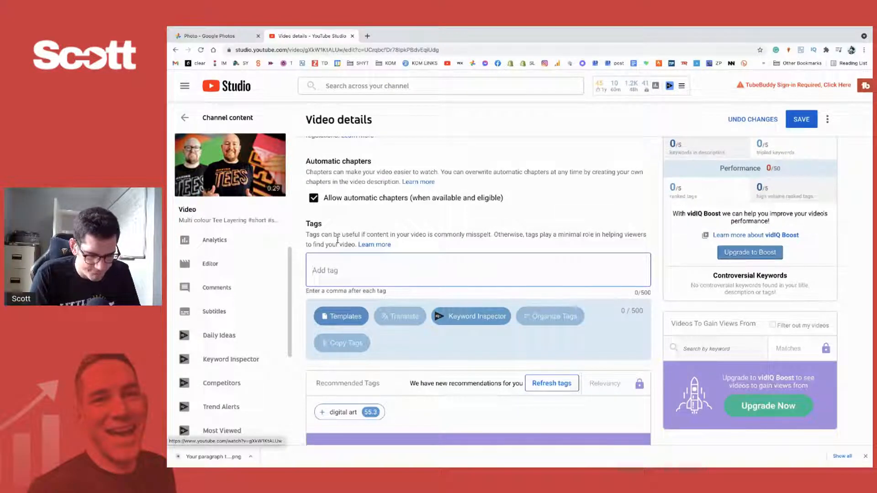
text(Multicoloured Tee)
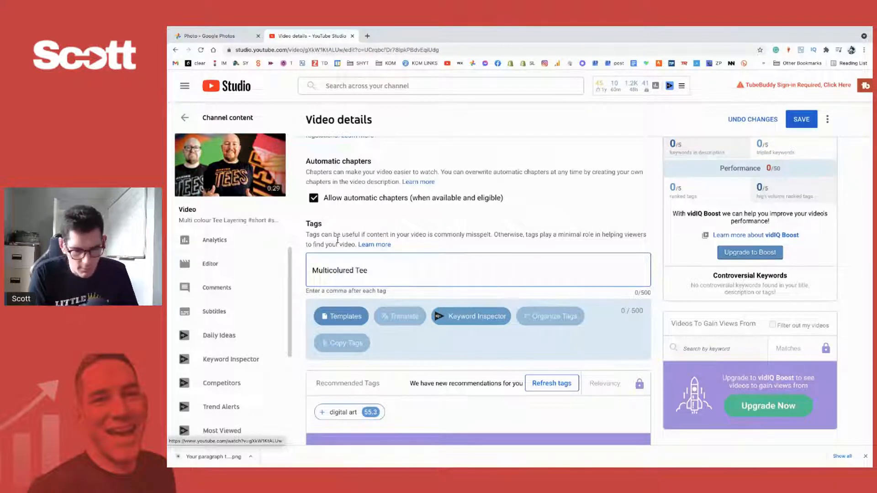
key(Return)
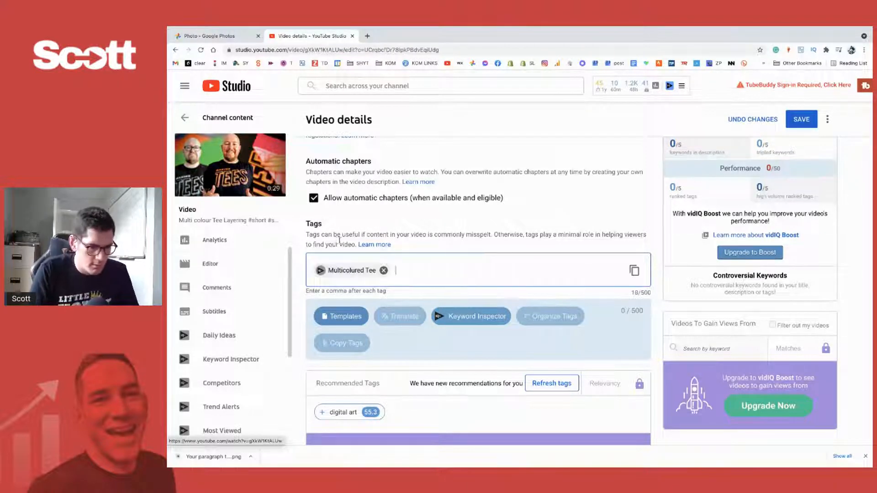
- Look up the "Multicolured Tee" tag in vidIQ's Keyword Inspector and examine its search volume, competition and score
click(325, 273)
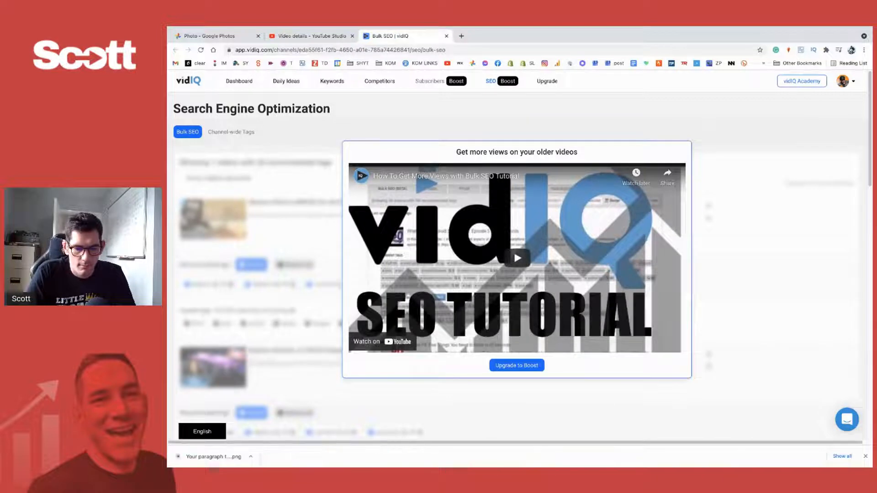
click(866, 456)
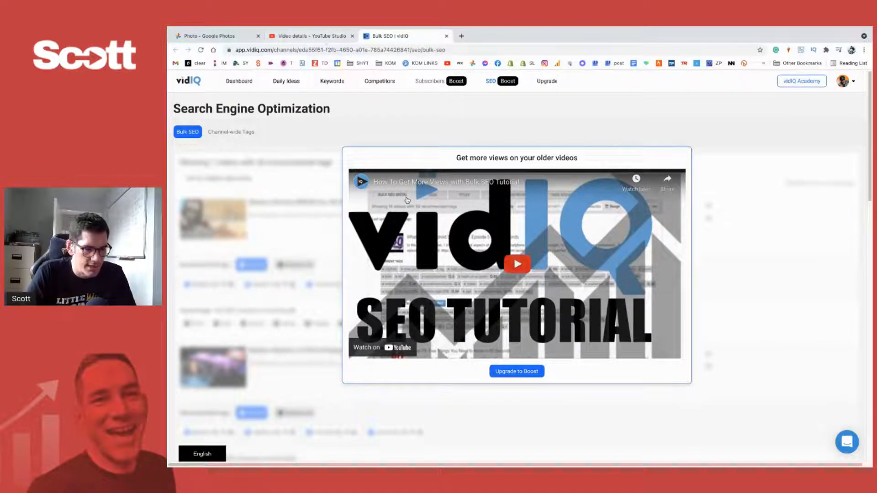
key(ctrl+Left)
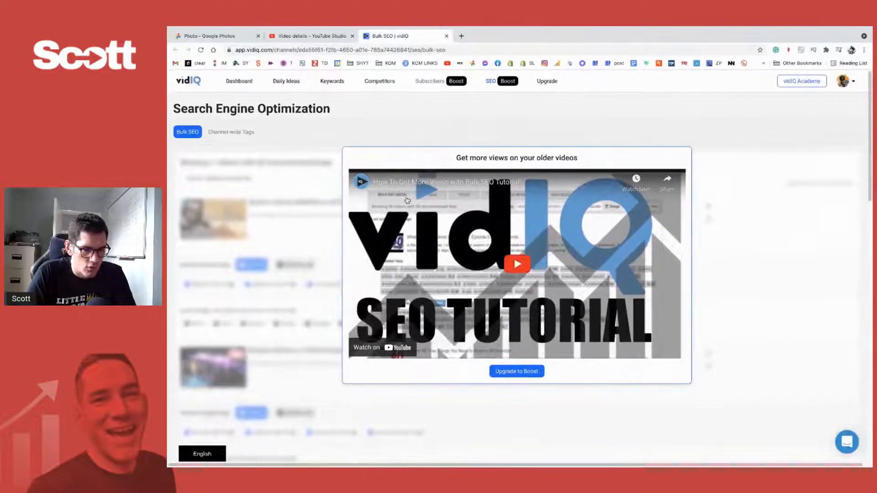
click(320, 35)
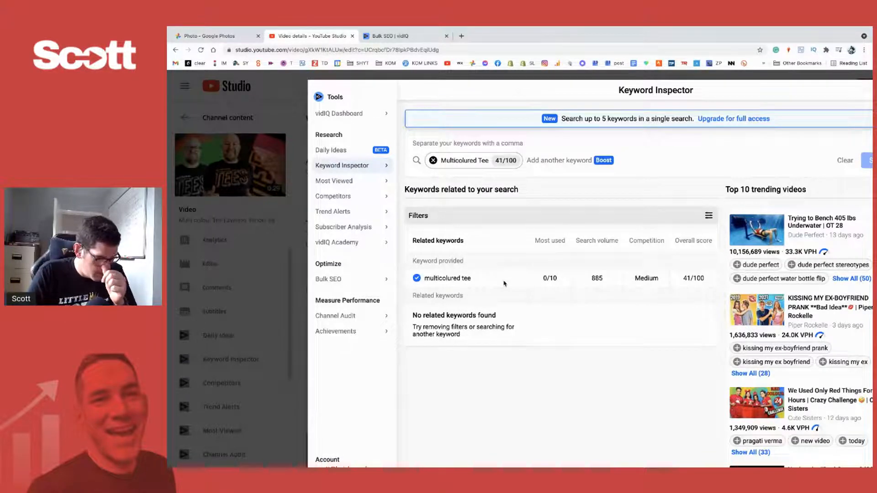
mouse_move(661, 277)
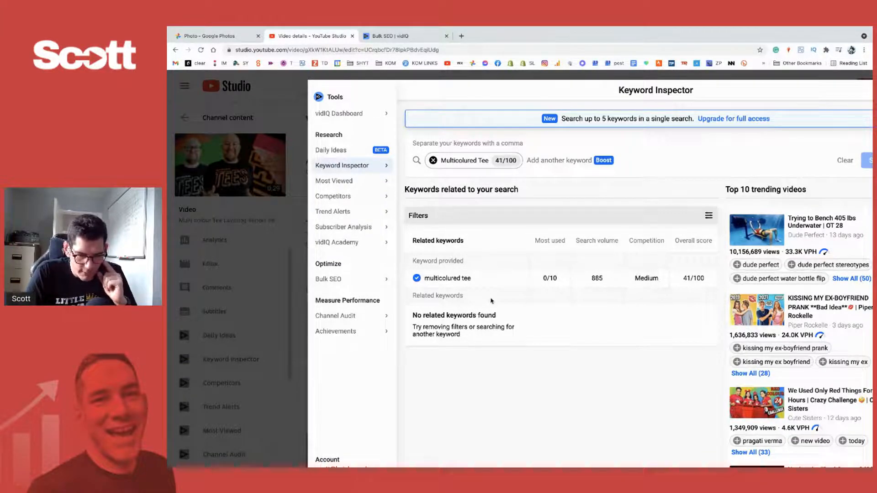
scroll(564, 296, right, 1)
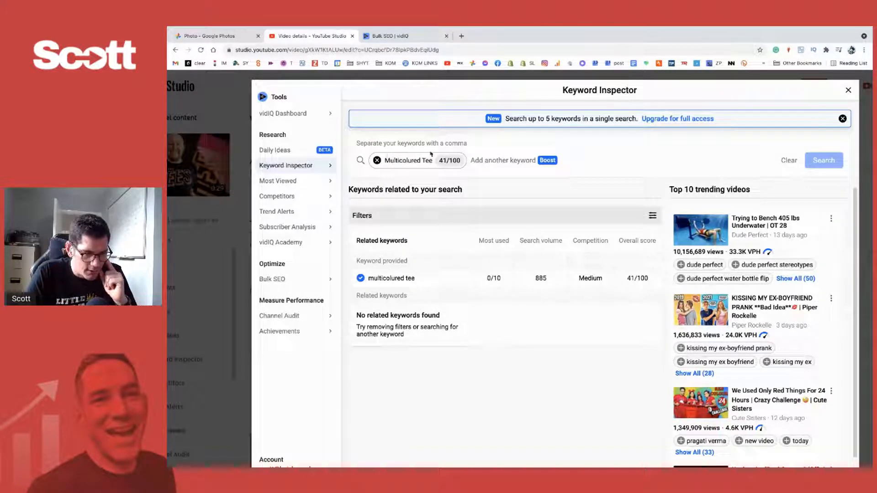
- Correct the keyword's spelling to "Multicoloured Tee" in the Keyword Inspector and search for it
click(442, 162)
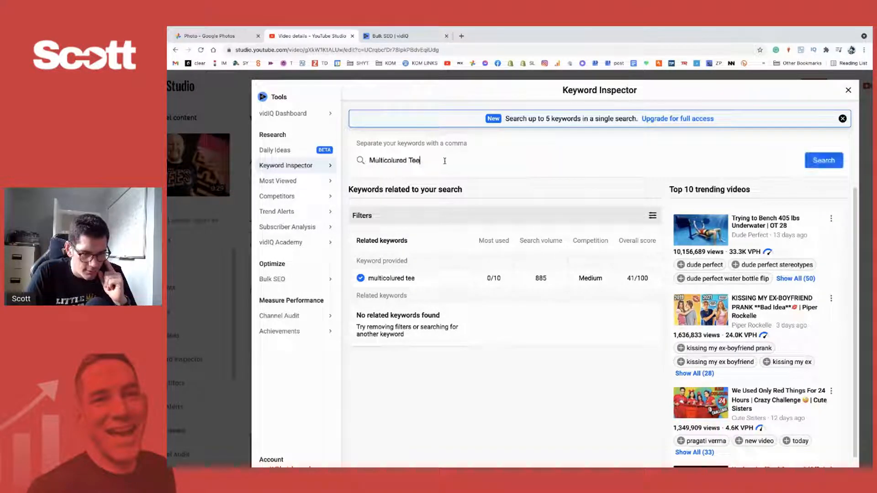
click(396, 160)
key(BackSpace)
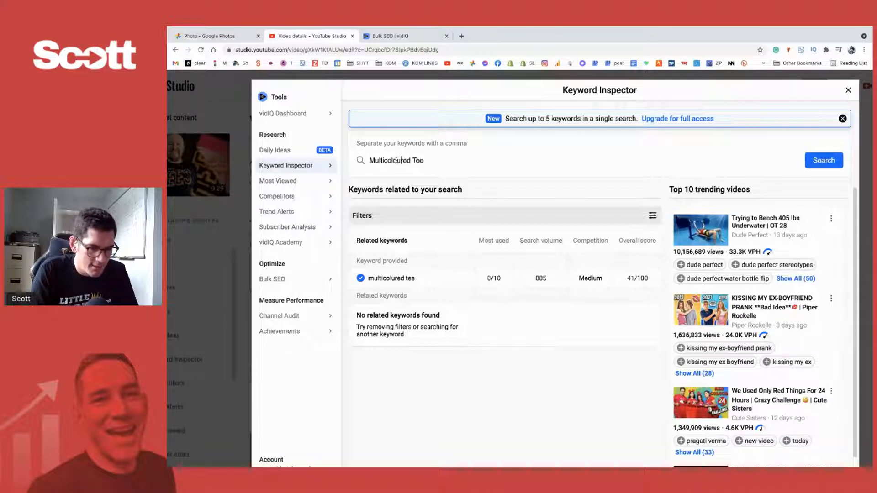
key(Return)
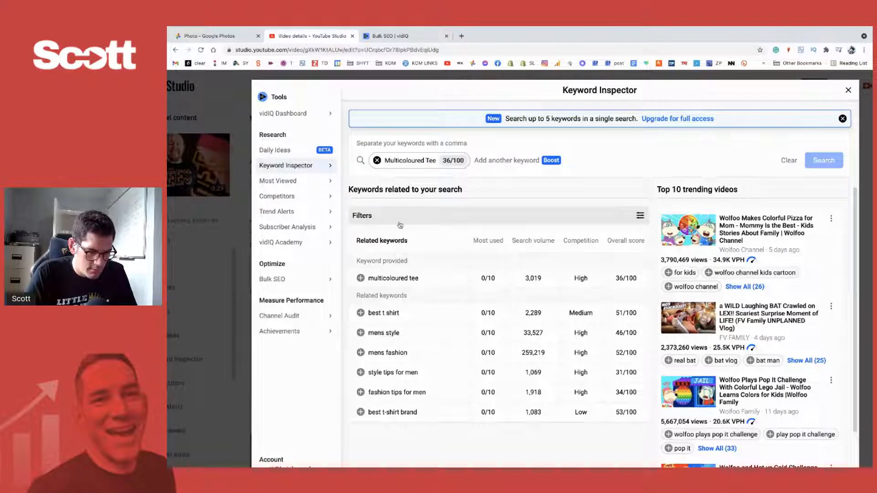
- Search the Keyword Inspector for "Tee" instead, review the related keywords and close the inspector
click(377, 160)
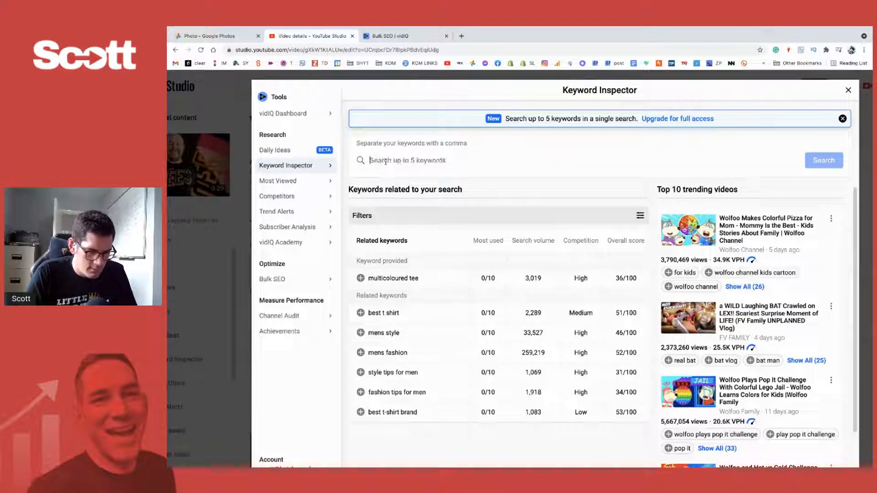
text(Tee)
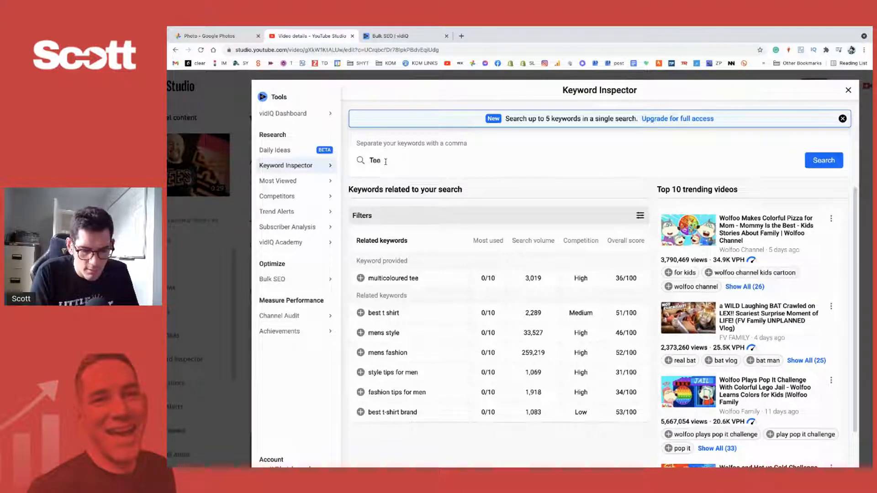
key(Return)
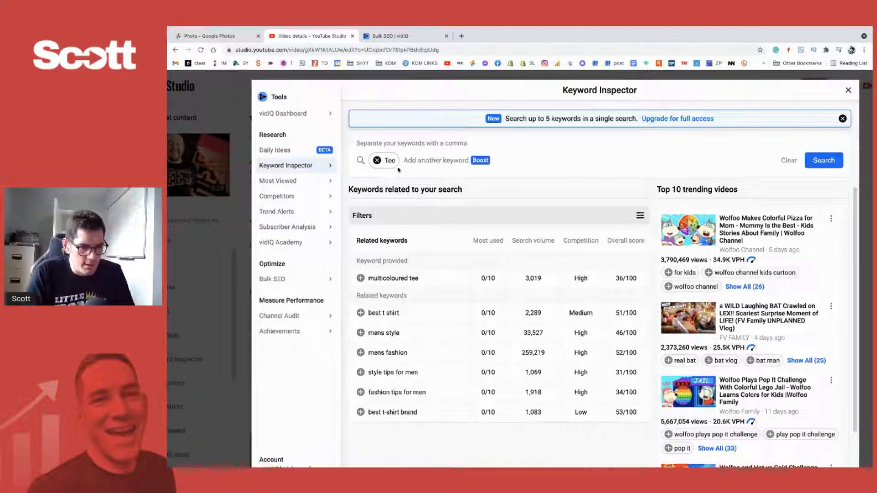
click(823, 161)
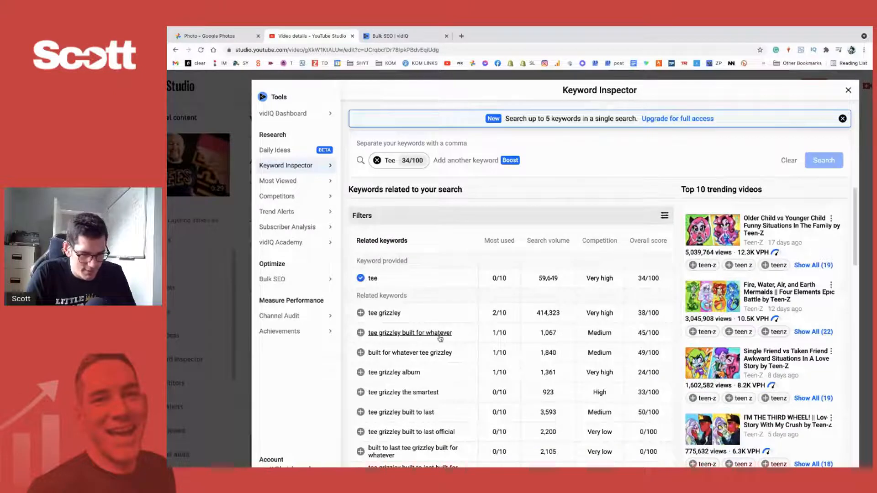
scroll(364, 270, down, 3)
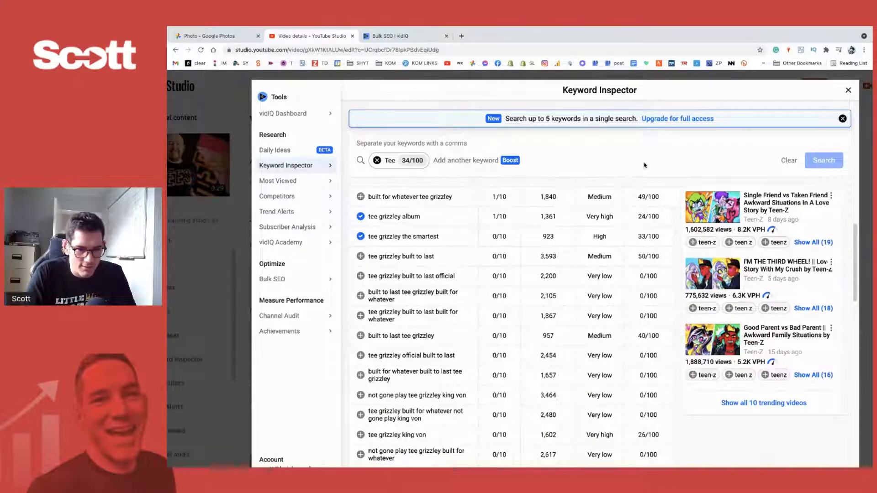
click(849, 89)
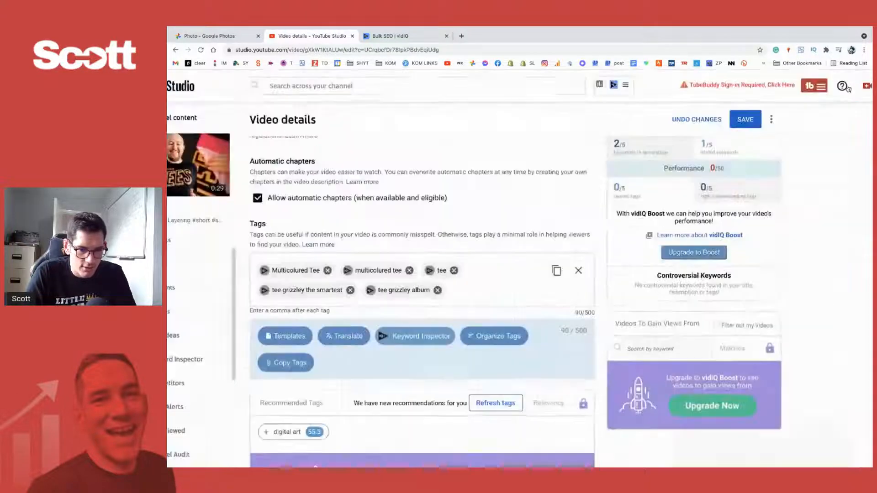
- Remove all the tags from the video, including the "tee grizzley" ones
click(438, 290)
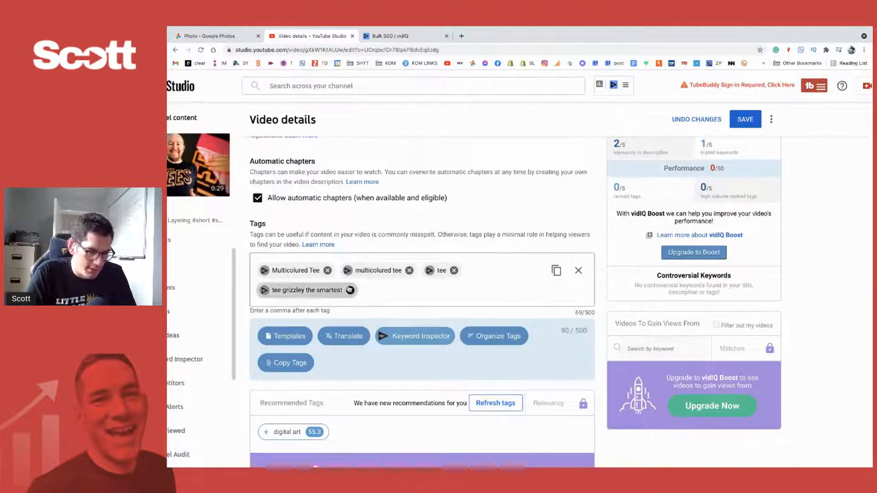
click(350, 290)
click(409, 270)
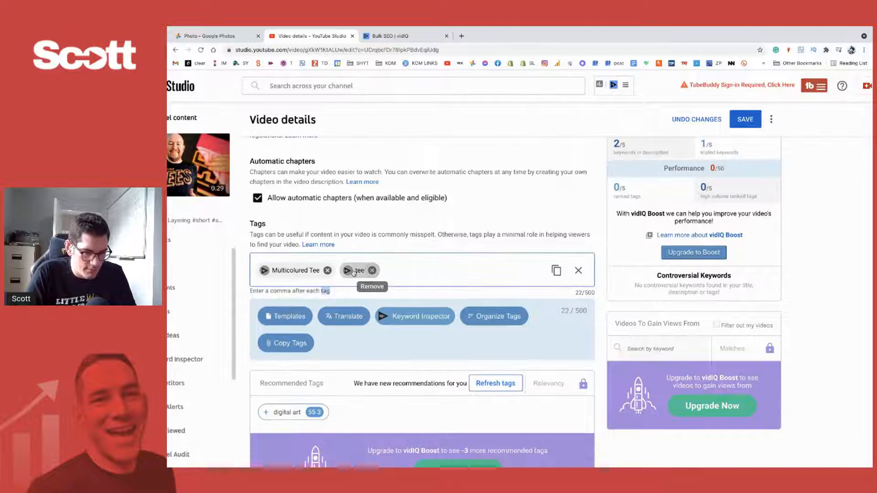
click(327, 271)
click(297, 270)
- Try Education as the video's category and set it back to "How-to and style"
scroll(484, 302, down, 2)
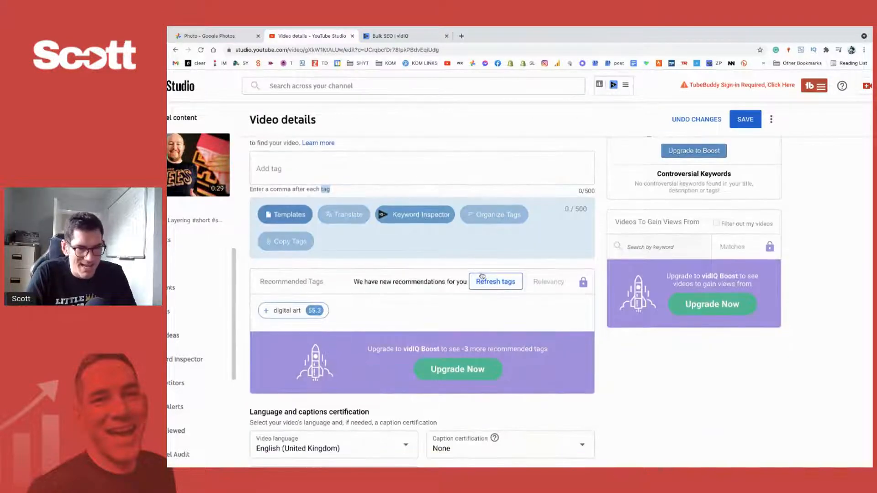
scroll(488, 336, down, 4)
scroll(488, 336, down, 6)
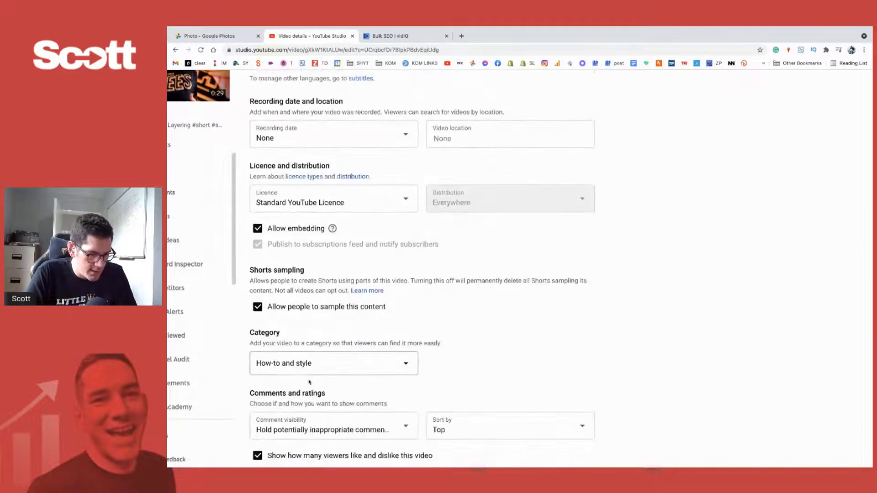
click(410, 364)
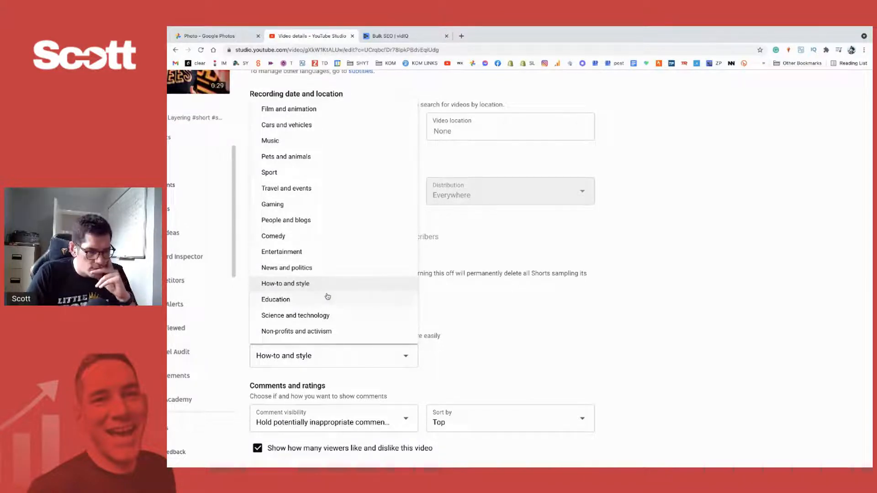
click(328, 298)
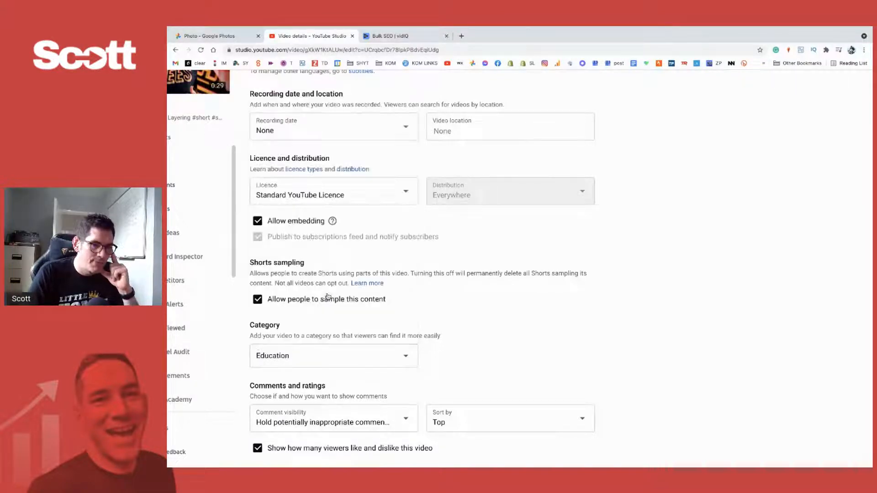
click(329, 352)
click(289, 287)
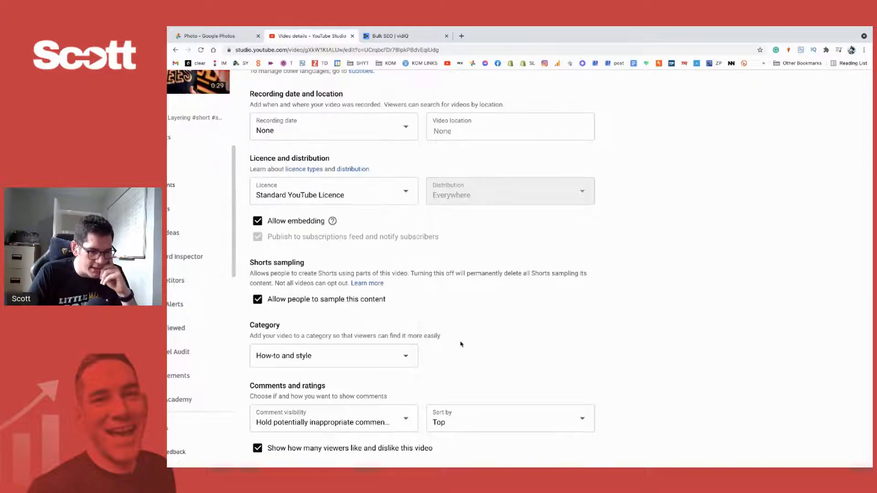
scroll(464, 347, up, 15)
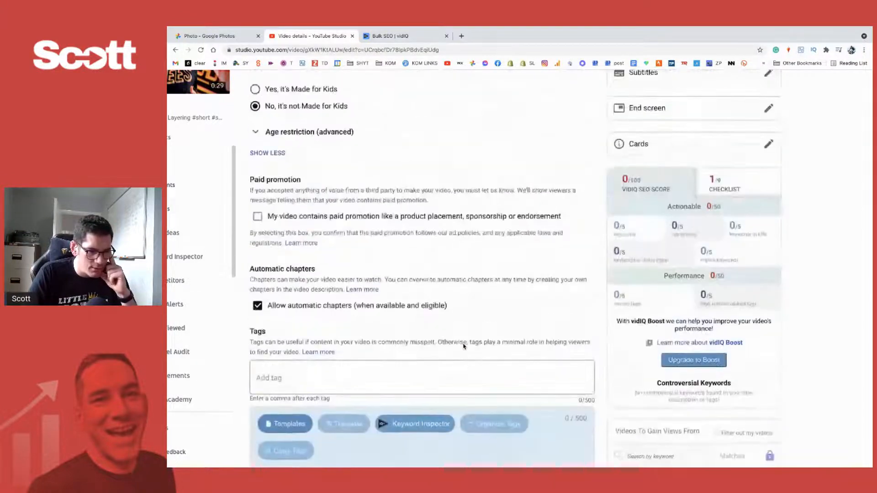
scroll(462, 343, up, 2)
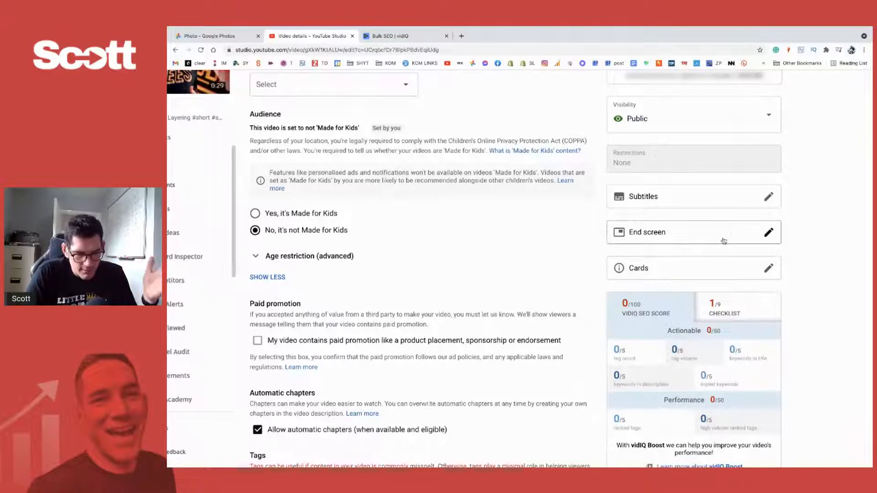
scroll(525, 282, down, 2)
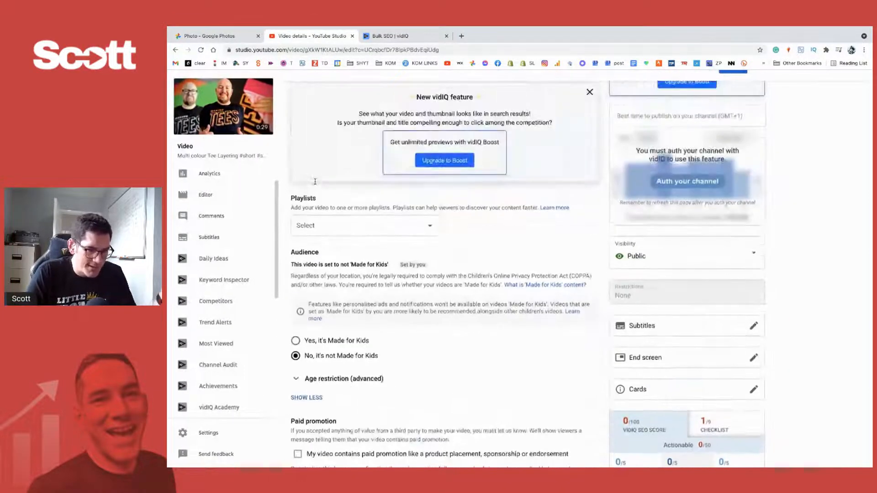
- Save the updated details of the MULTICOLOUR TEE Layering short and return to the channel content list
scroll(370, 227, up, 6)
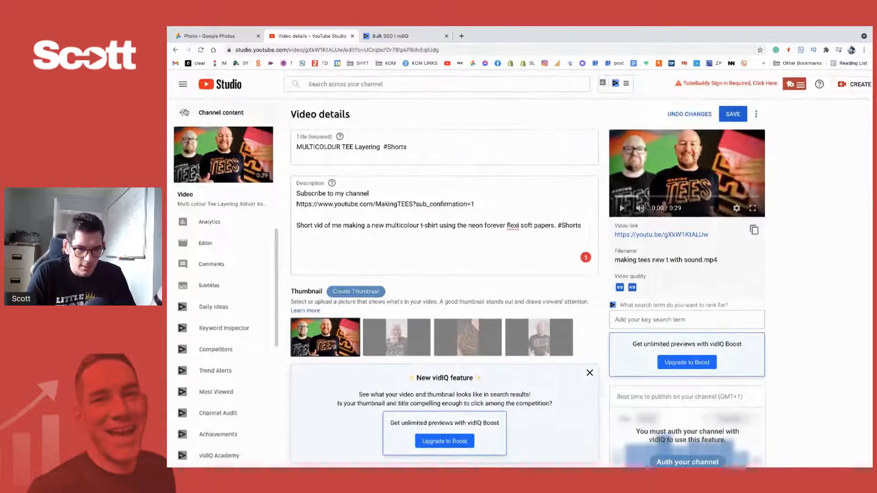
click(733, 114)
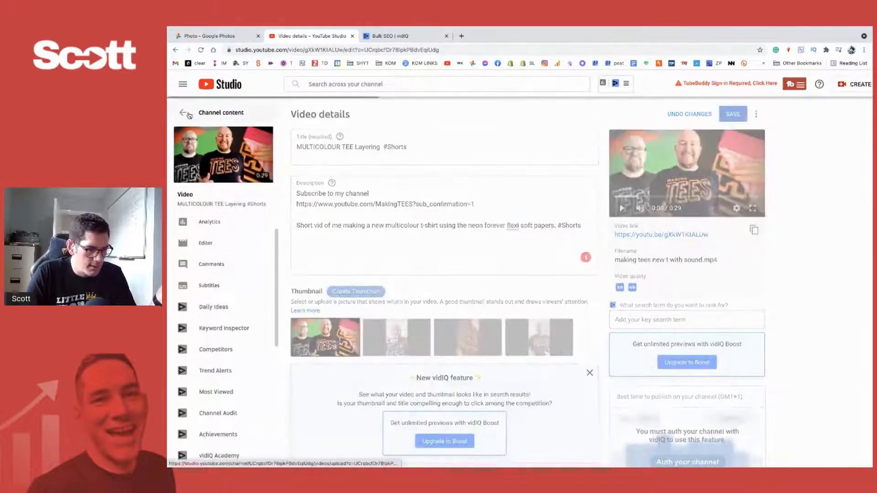
click(187, 114)
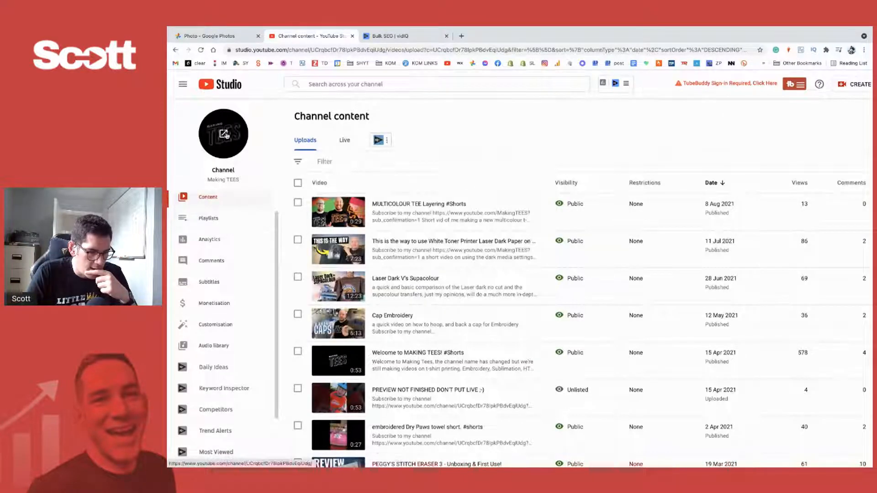
- In the channel customisation layout, set the featured video for returning subscribers to "MULTICOLOUR TEE Layering #Shorts"
click(216, 326)
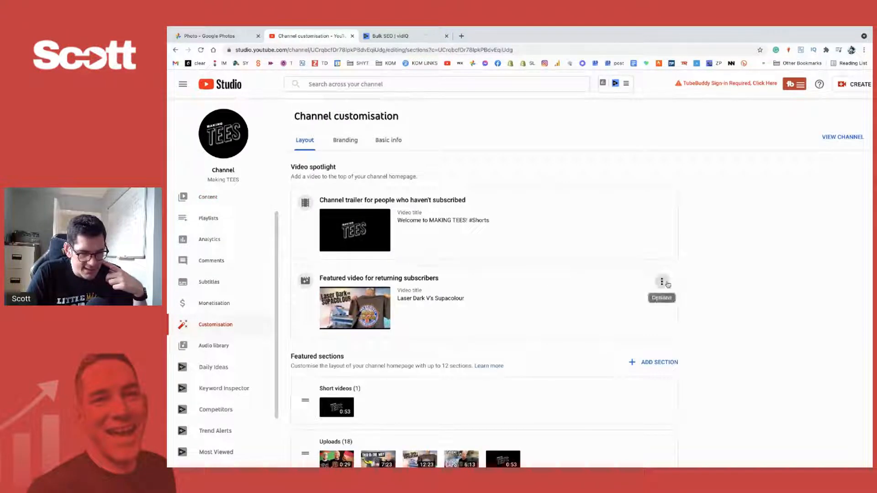
click(662, 282)
click(681, 283)
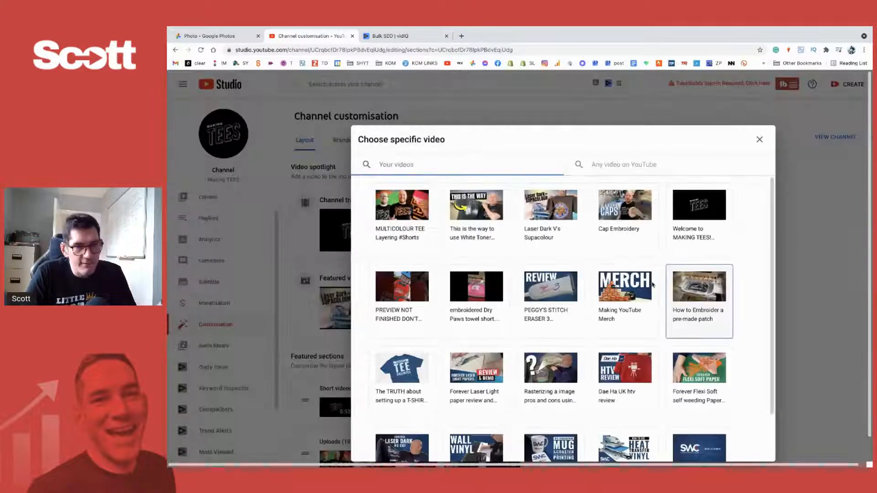
click(406, 211)
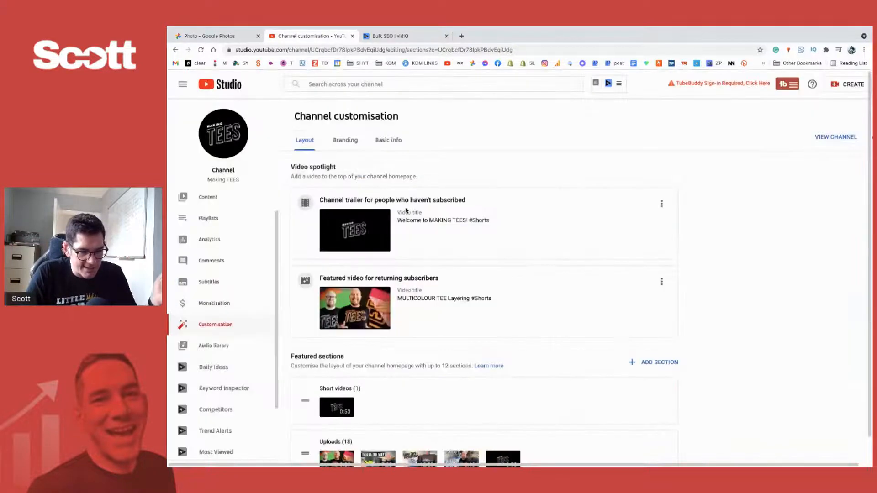
- Review the featured sections in the channel layout and open the public channel page to look through its sections
scroll(741, 230, down, 3)
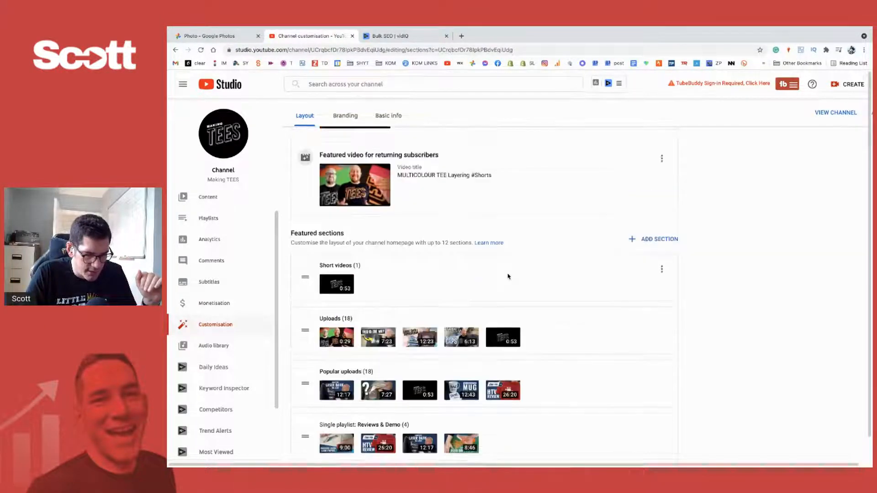
scroll(508, 277, up, 1)
scroll(598, 310, down, 2)
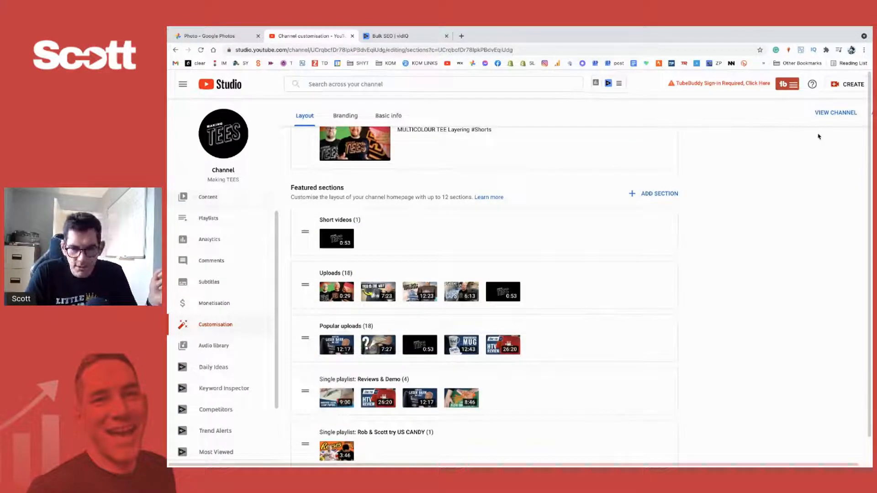
click(824, 112)
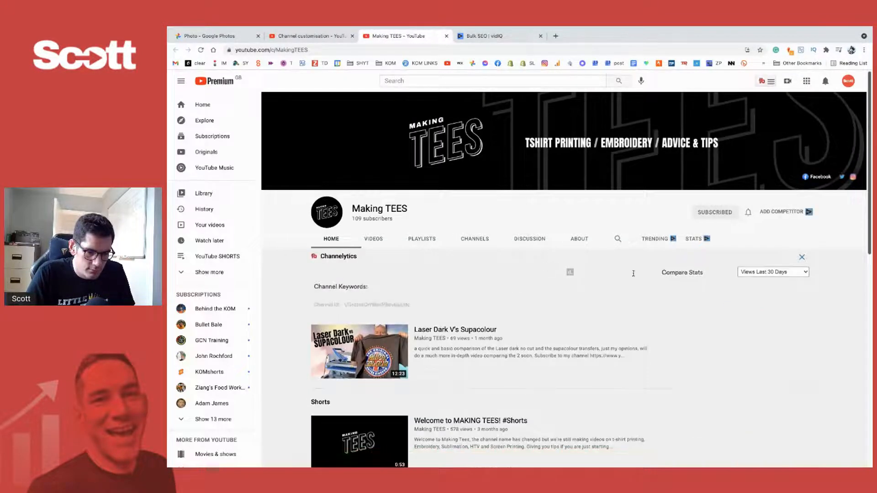
scroll(664, 298, down, 3)
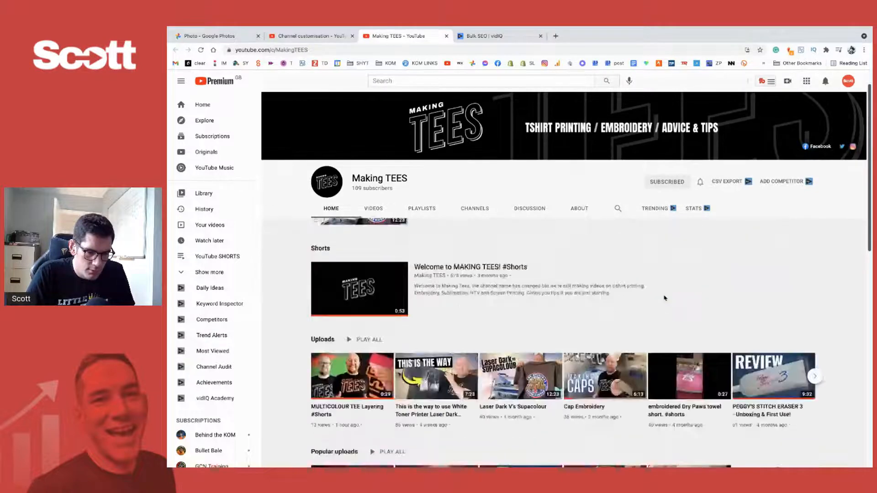
scroll(664, 299, down, 3)
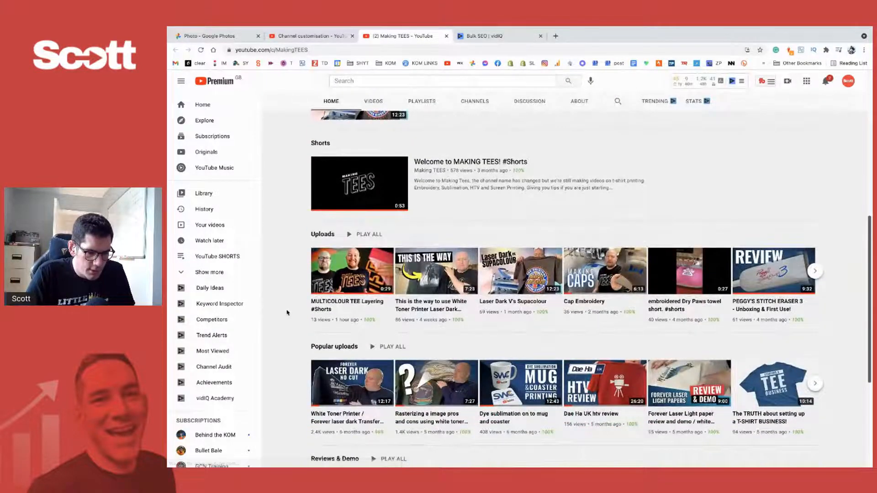
- Examine the Uploads row up close and compare the new short's thumbnail with the other videos' thumbnails
scroll(287, 313, up, 5)
scroll(287, 313, right, 1)
scroll(287, 313, up, 2)
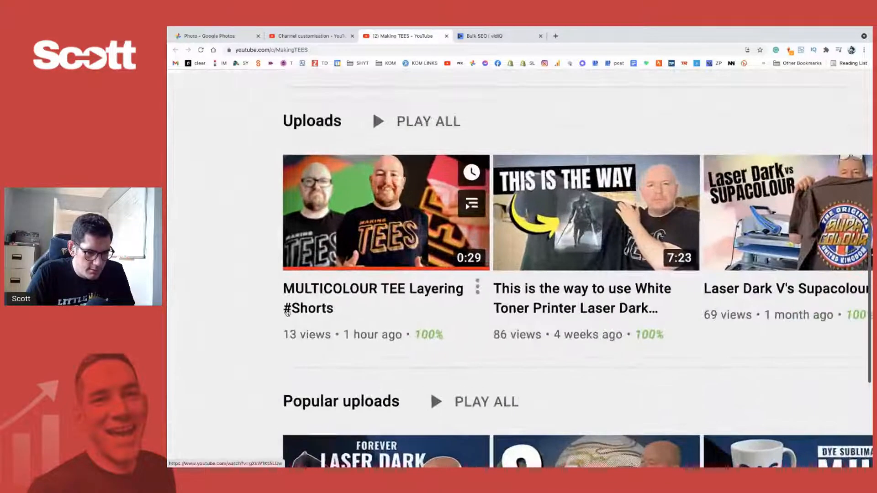
scroll(287, 313, right, 2)
scroll(287, 313, up, 1)
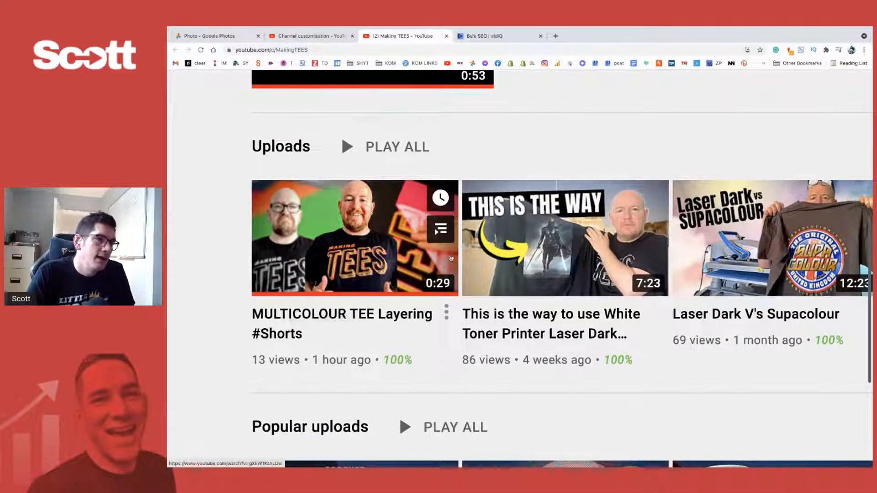
mouse_move(520, 247)
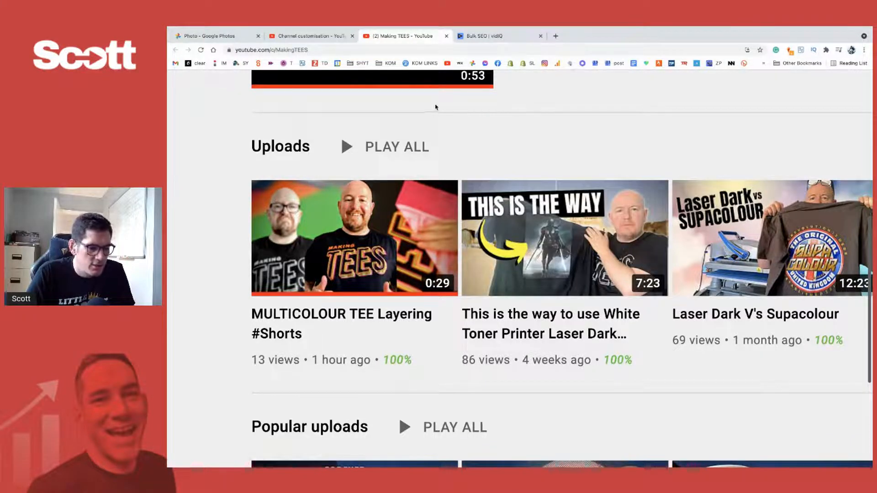
scroll(435, 107, up, 1)
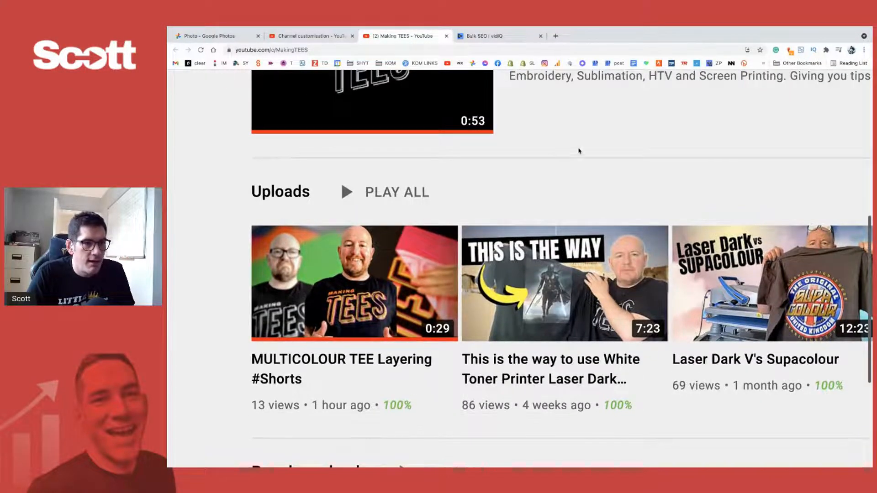
key(ctrl+minus)
key(ctrl+minus)
scroll(578, 155, right, 3)
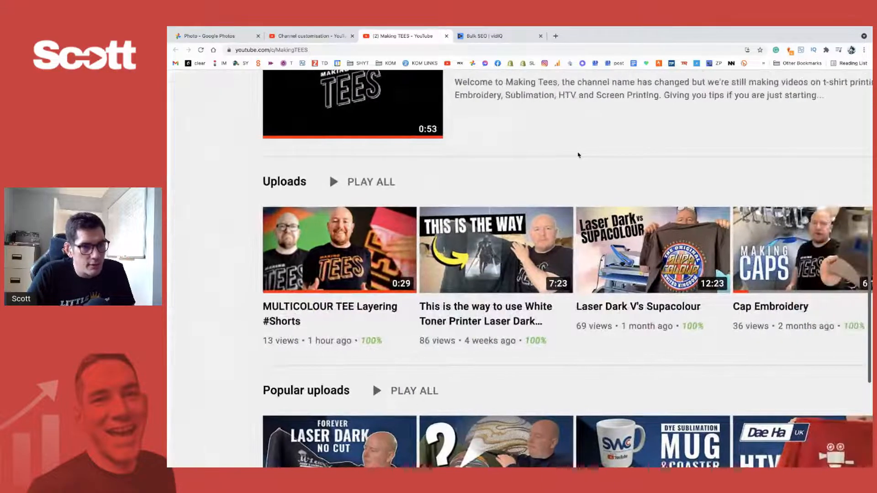
scroll(578, 155, right, 6)
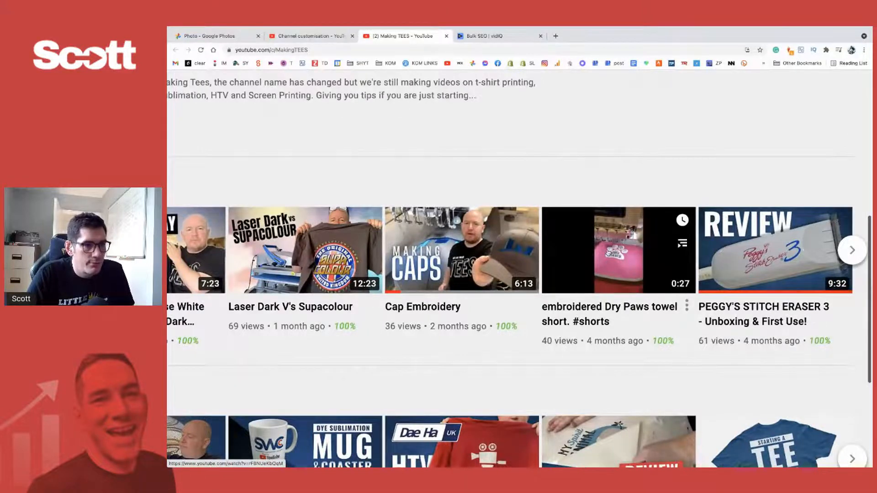
scroll(424, 156, left, 10)
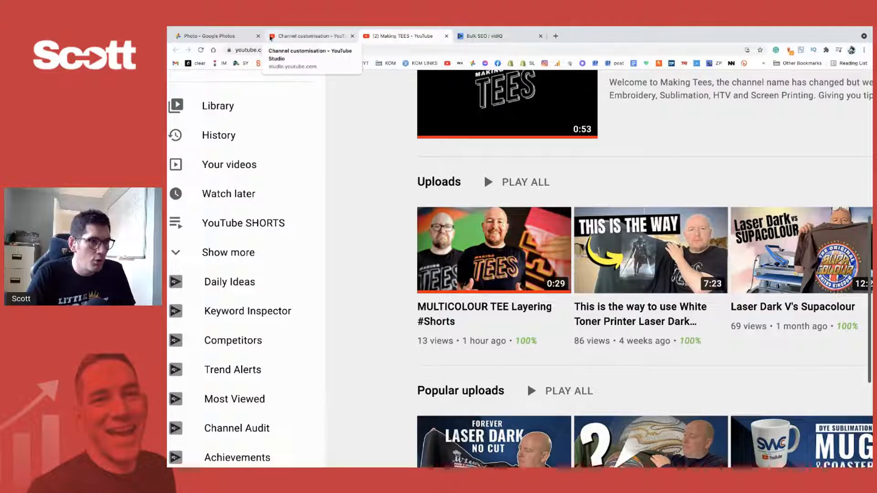
- Switch to Google Photos to view the thumbnail image at full size and return to the YouTube Studio customisation page
click(295, 36)
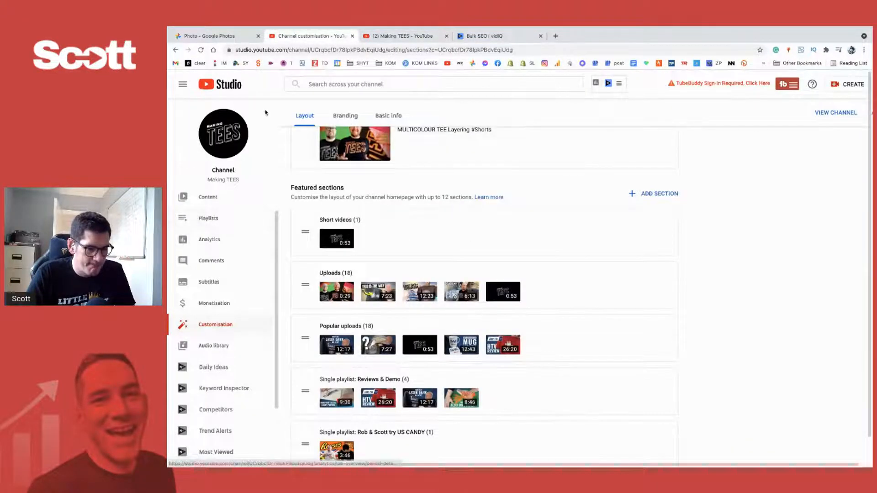
click(210, 36)
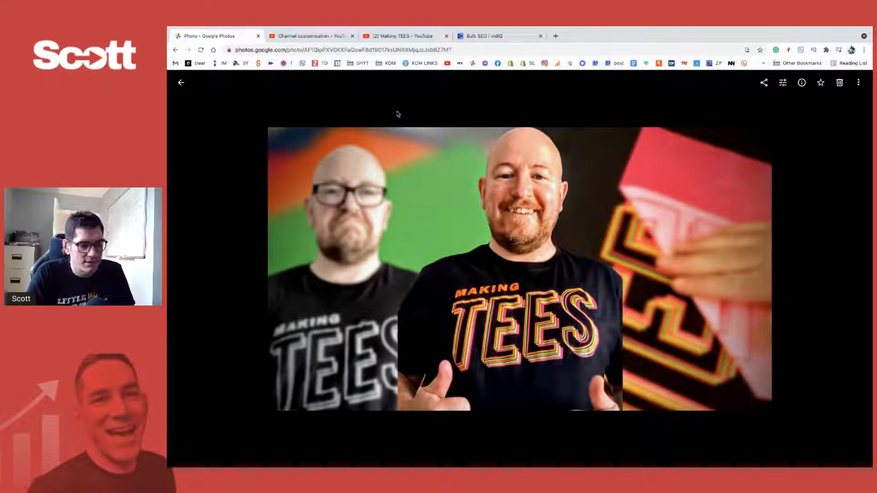
click(310, 36)
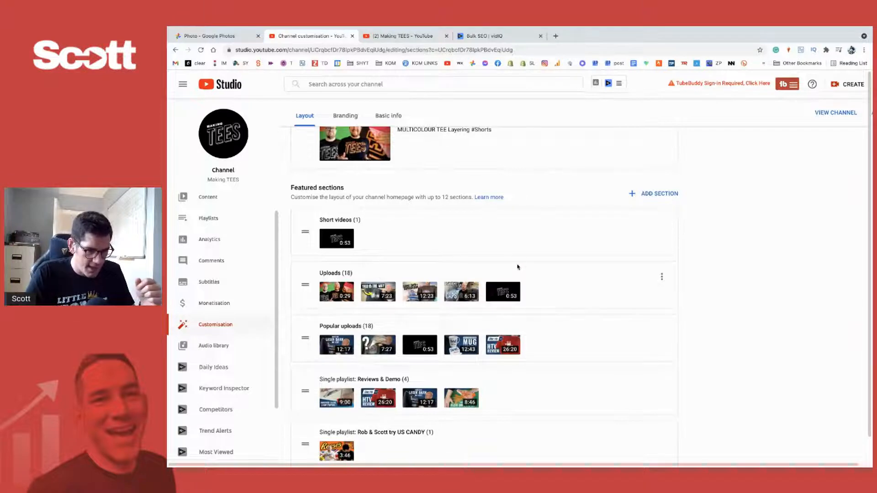
- Keep the unsaved channel customisation changes instead of discarding them and publish them
scroll(520, 255, up, 5)
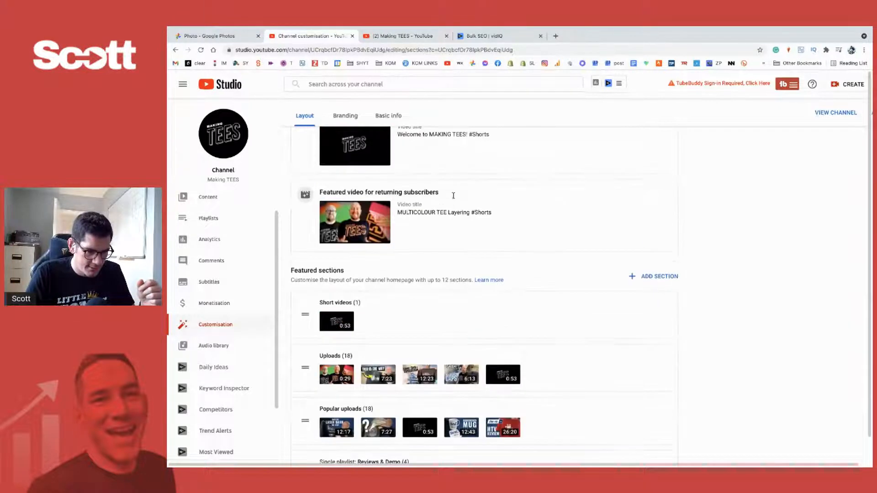
click(209, 196)
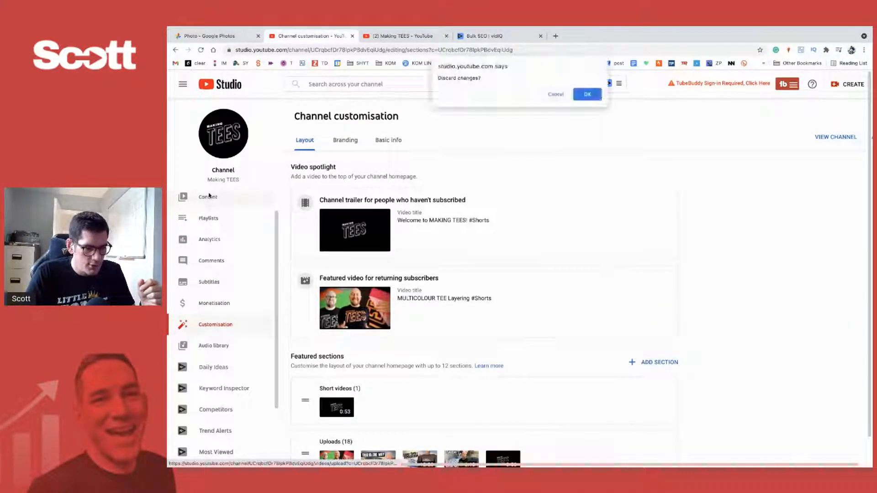
click(556, 94)
key(ctrl+minus)
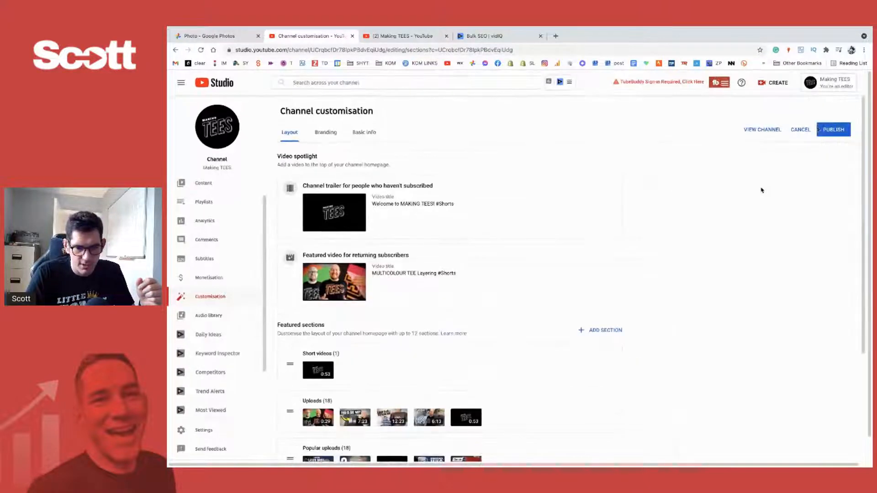
click(836, 130)
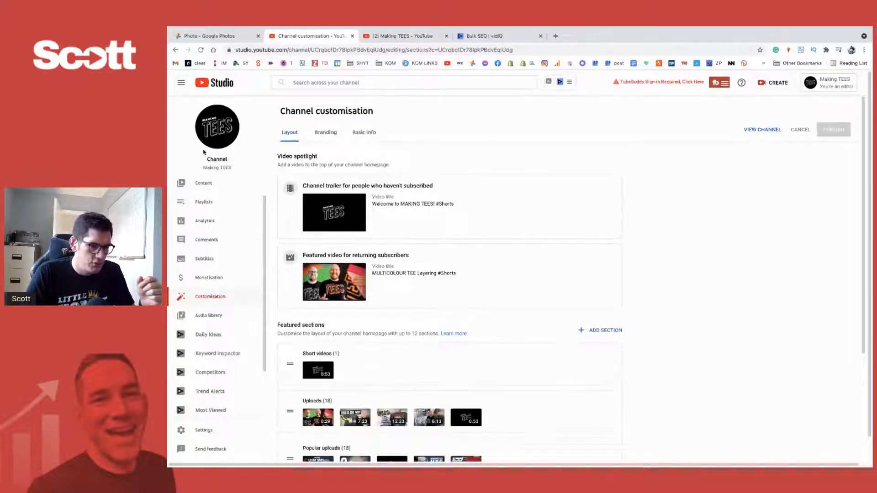
- Open the MULTICOLOUR TEE Layering short on YouTube from the channel content list and pause it at the start
click(204, 188)
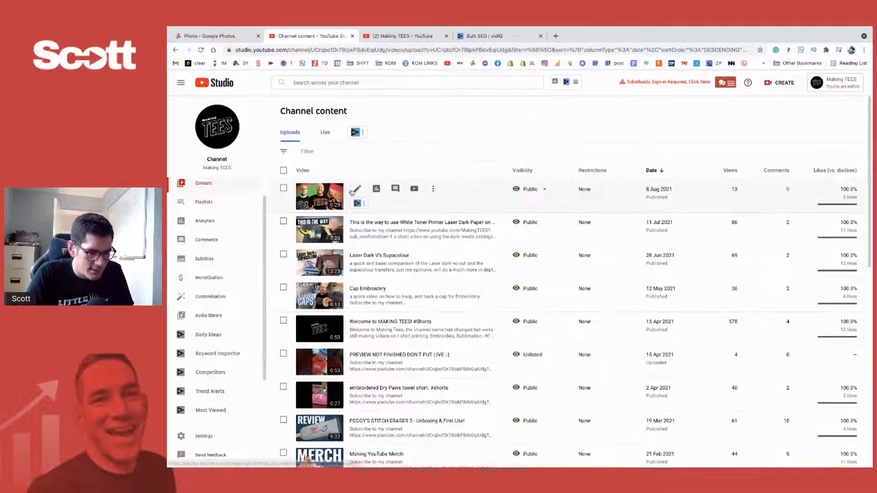
click(408, 188)
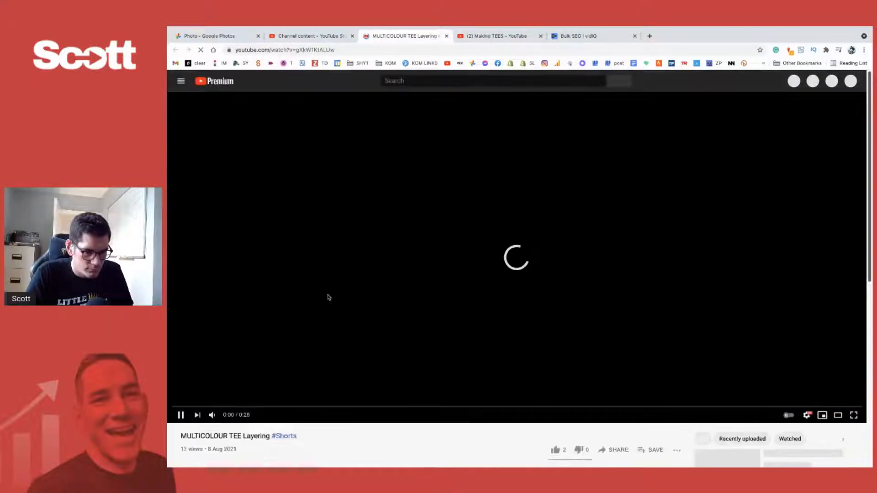
click(180, 422)
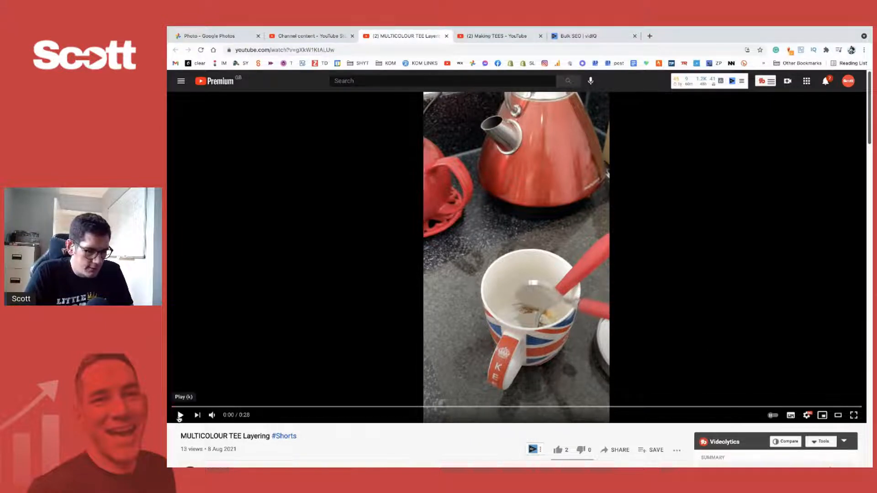
- Play the opening seconds of the short and check the title, description and statistics below the player
click(181, 416)
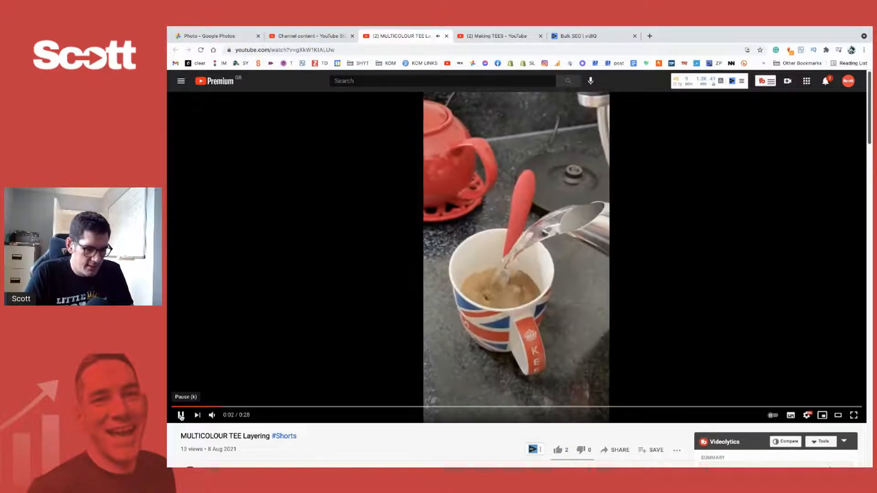
click(180, 416)
scroll(267, 435, down, 1)
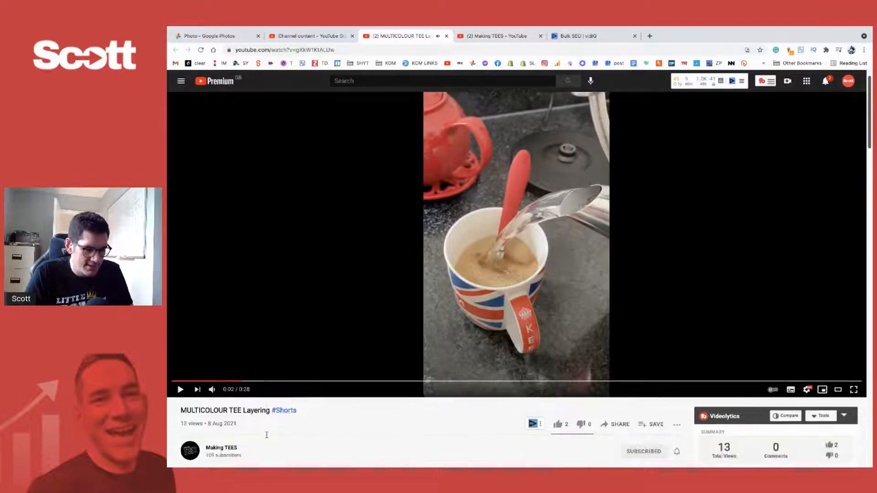
scroll(266, 413, down, 4)
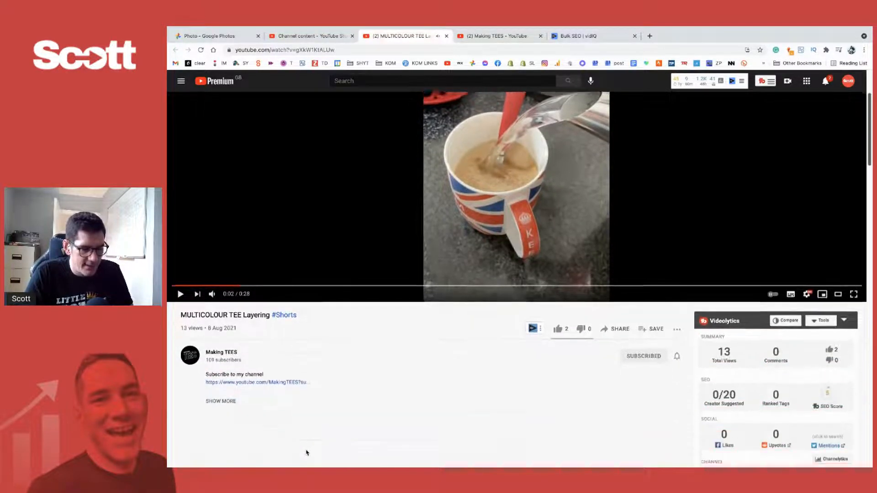
scroll(306, 450, up, 3)
click(181, 372)
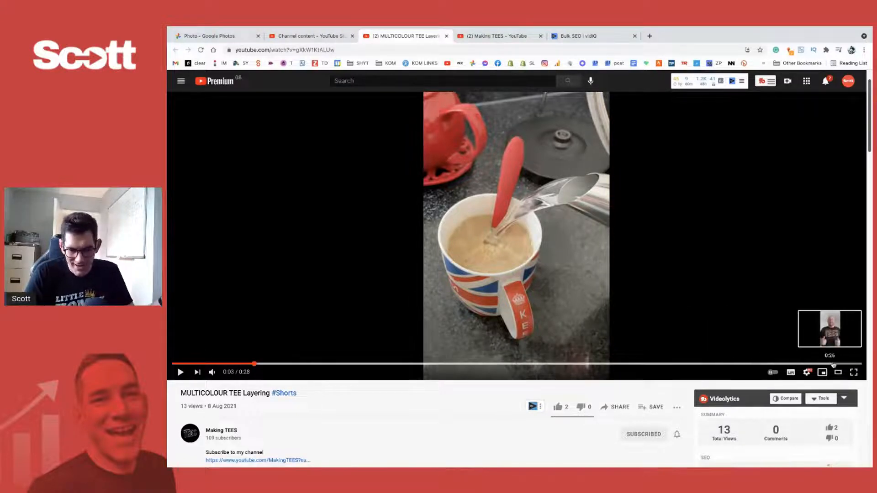
- Review the short's closing shot at 0:26 and its layer-peeling shots around 0:17 and 0:20
click(833, 364)
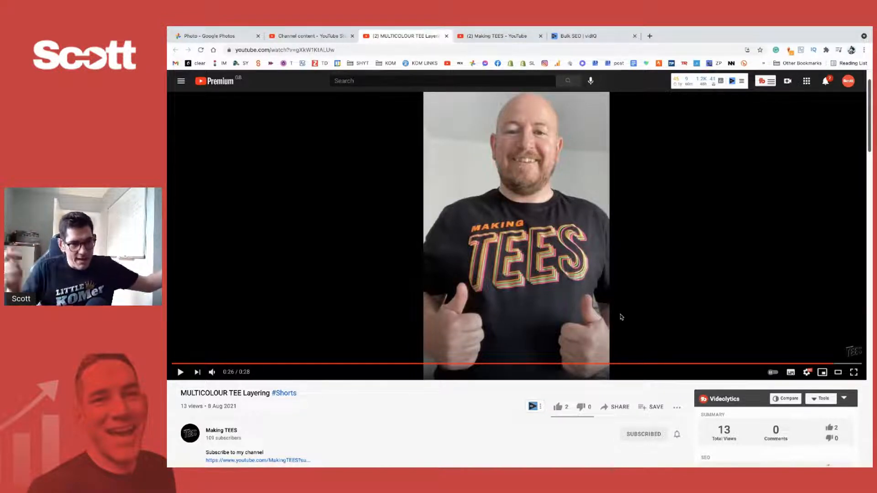
drag(374, 365, 597, 365)
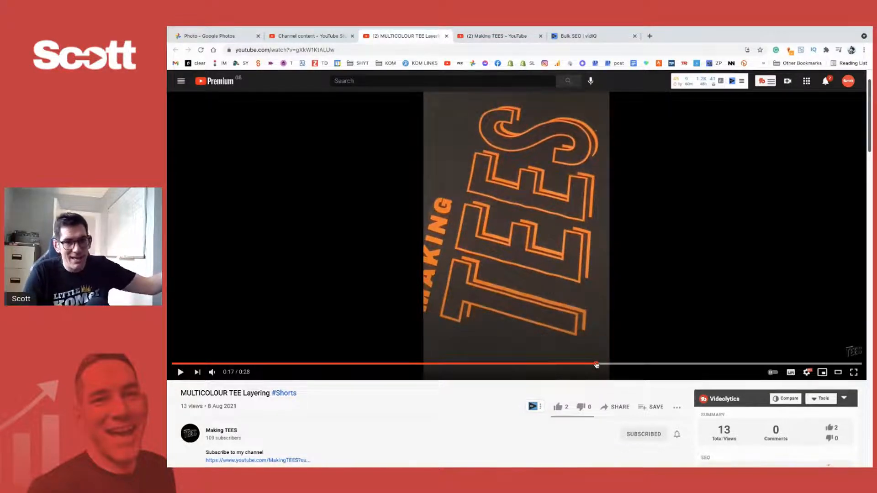
click(639, 364)
drag(639, 364, 717, 364)
click(668, 364)
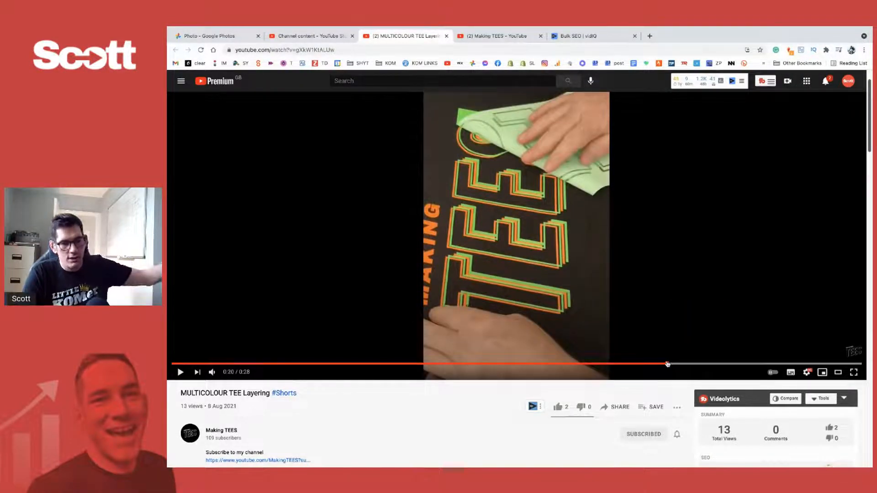
- Skim the short from the layer-peeling shots after 0:20 through to the shot of the worn tee at 0:25
click(700, 365)
click(737, 364)
click(750, 364)
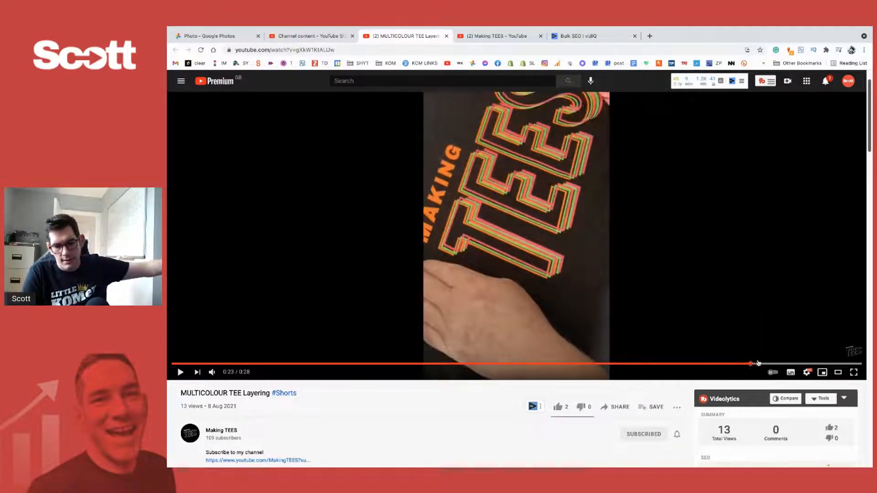
click(765, 364)
click(779, 364)
click(792, 364)
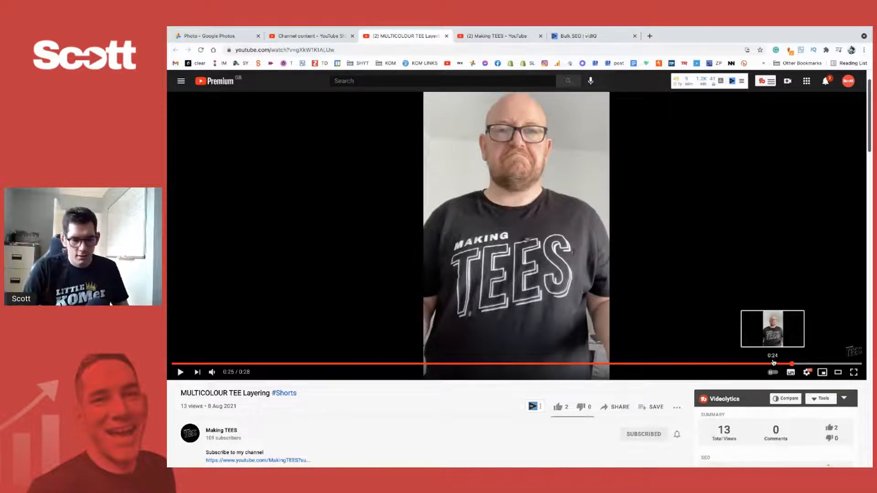
- Examine the shirt change in the short's ending at 0:26 and 0:27, stopping on the thumbs-up shot at 0:26
click(811, 364)
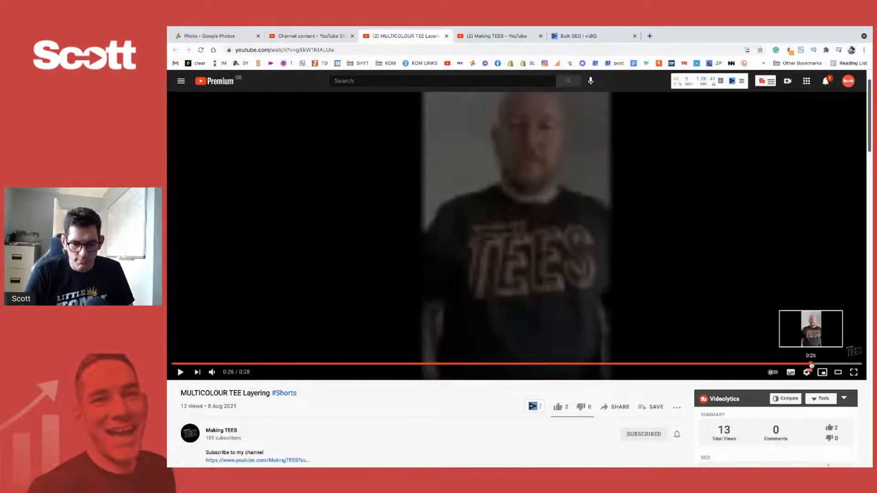
click(841, 364)
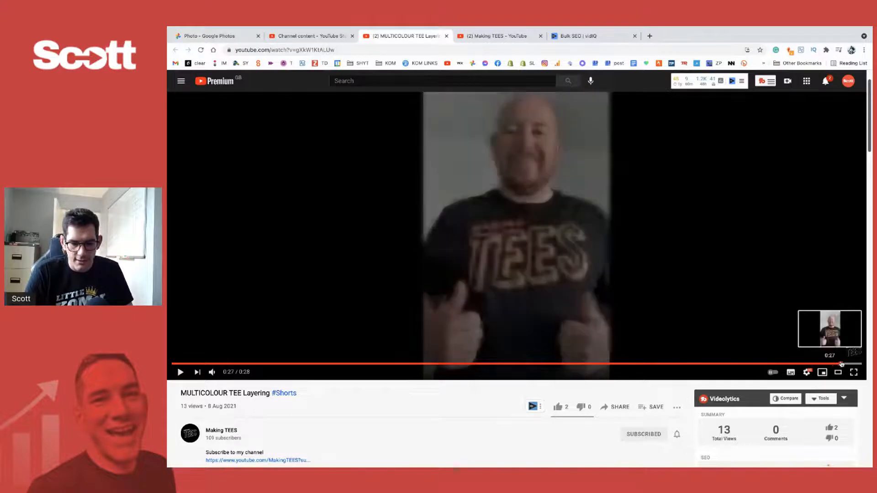
click(839, 364)
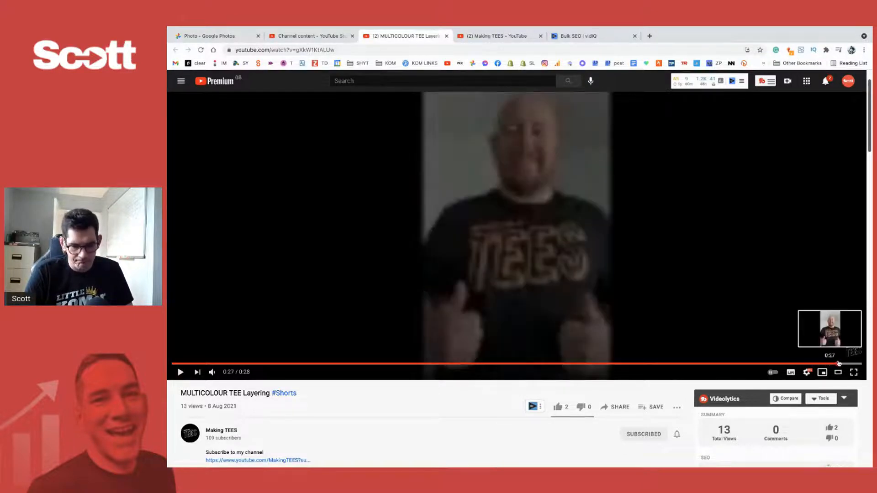
click(824, 364)
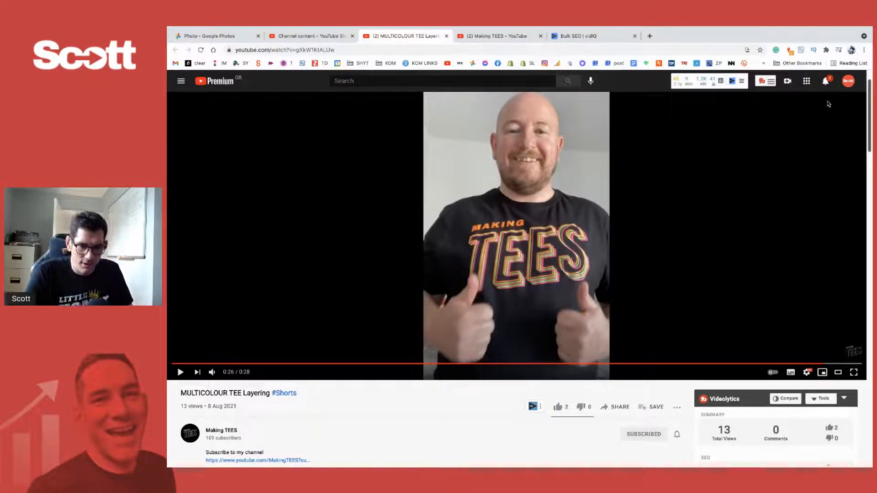
- Look through the YouTube notifications and open the reply about managing the work load
click(828, 82)
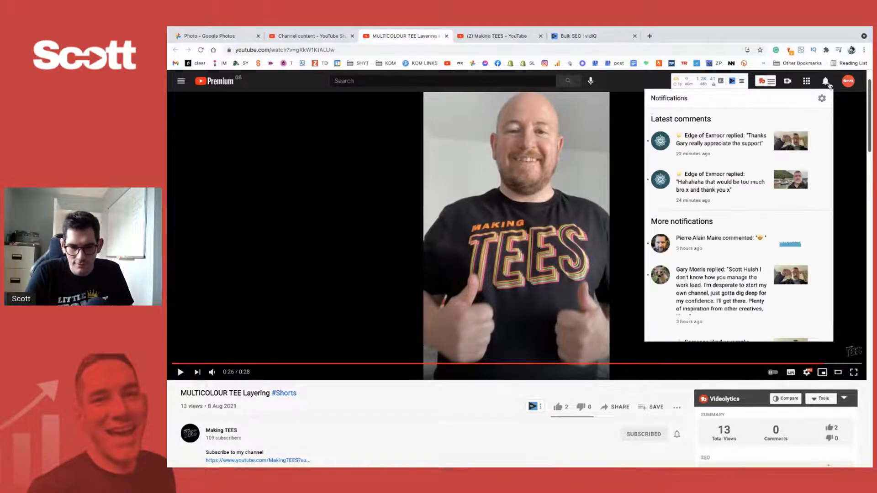
click(829, 82)
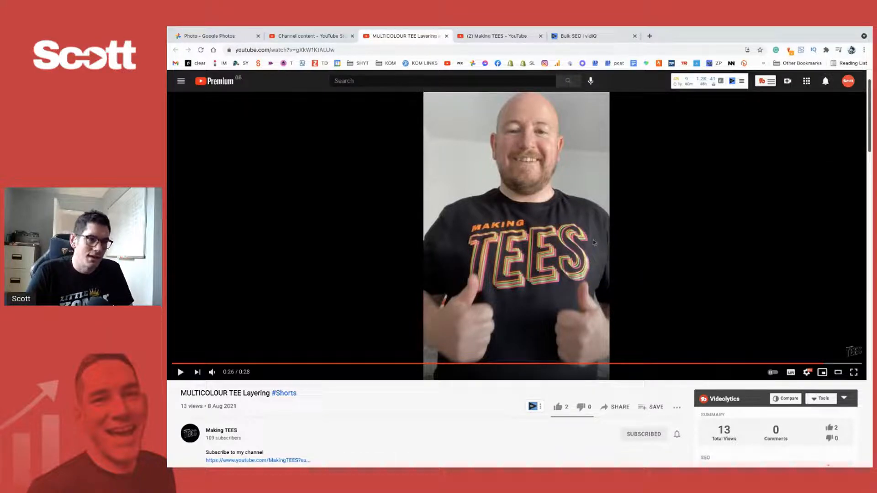
click(826, 83)
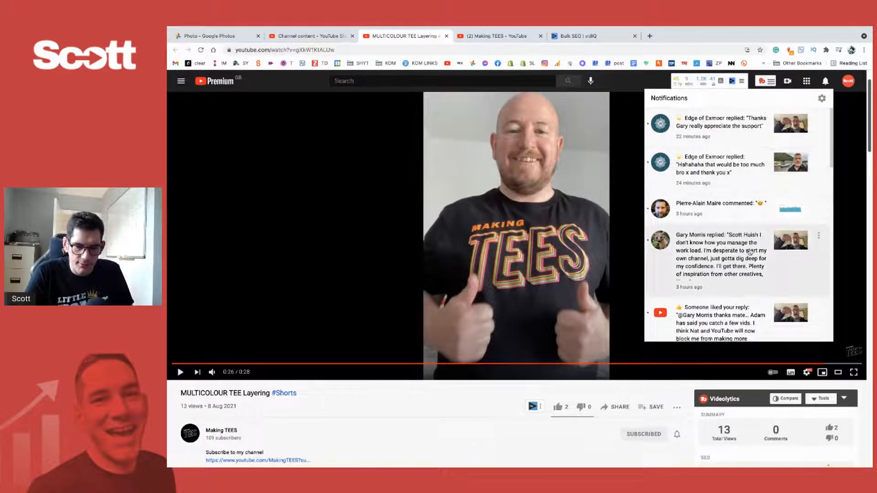
scroll(749, 252, down, 1)
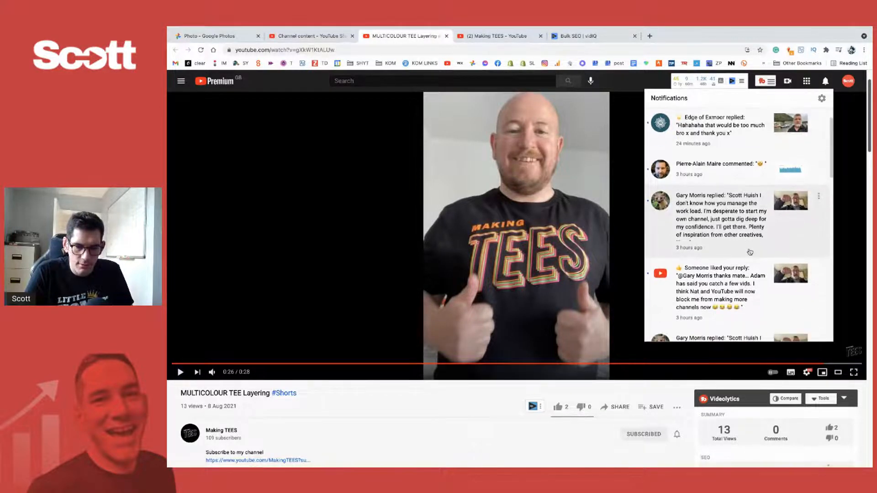
click(735, 223)
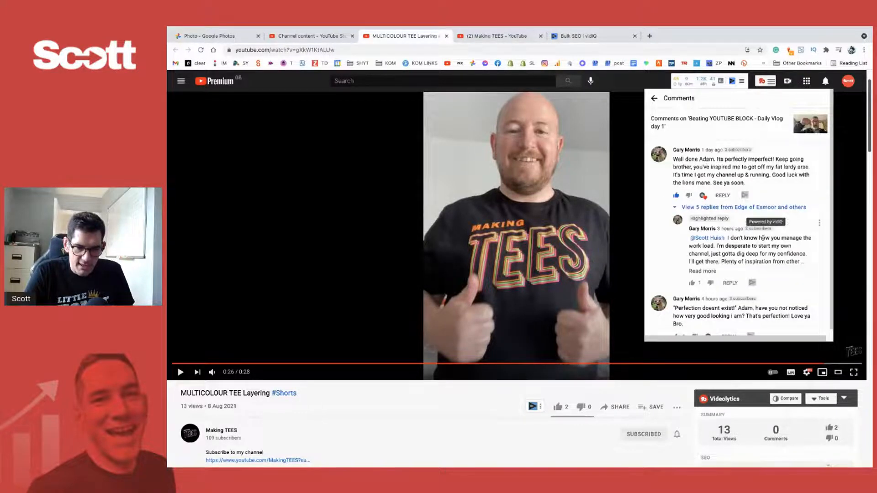
- Read the comments on 'Beating YOUTUBE BLOCK - Daily Vlog day 1' and expand the highlighted reply in full
scroll(765, 241, down, 2)
scroll(764, 241, down, 1)
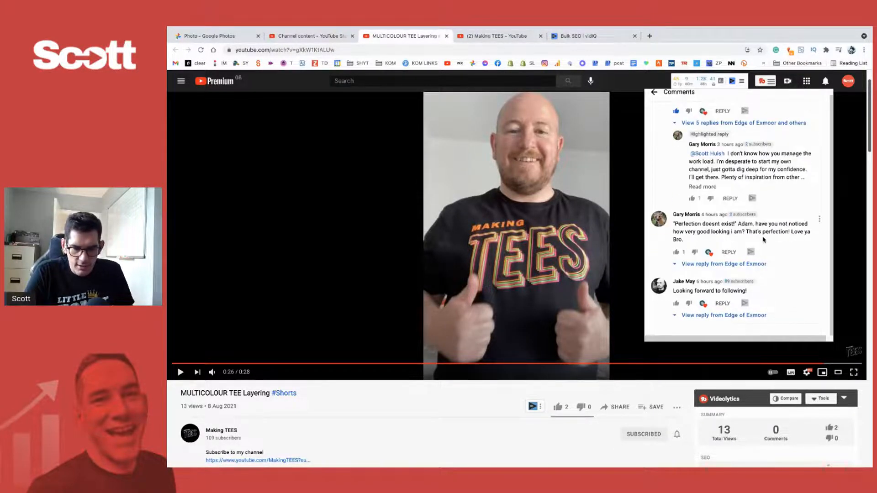
scroll(763, 240, up, 5)
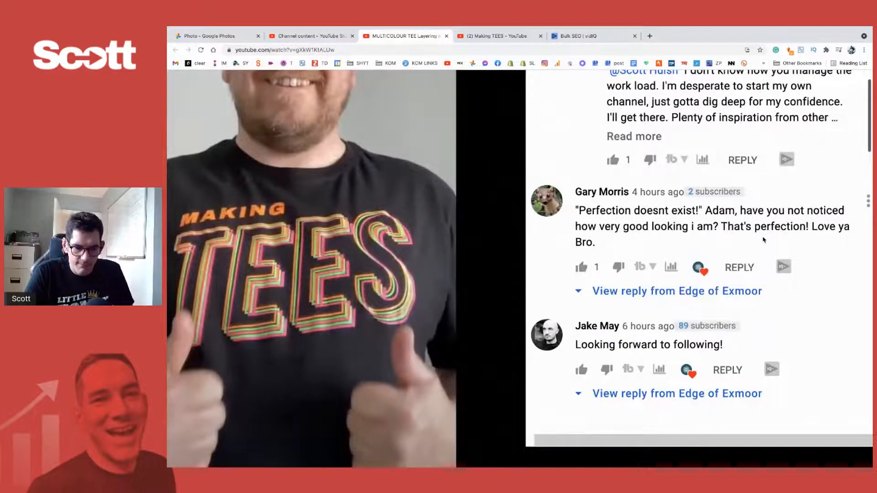
scroll(763, 239, up, 4)
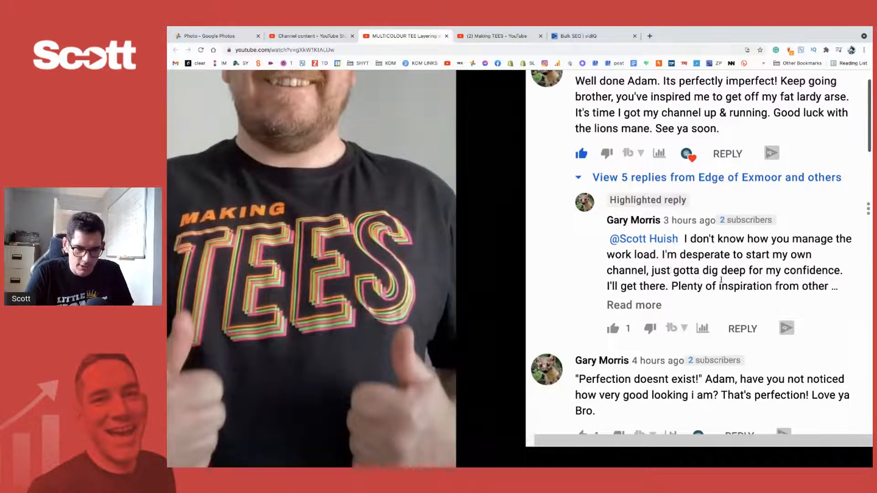
click(643, 305)
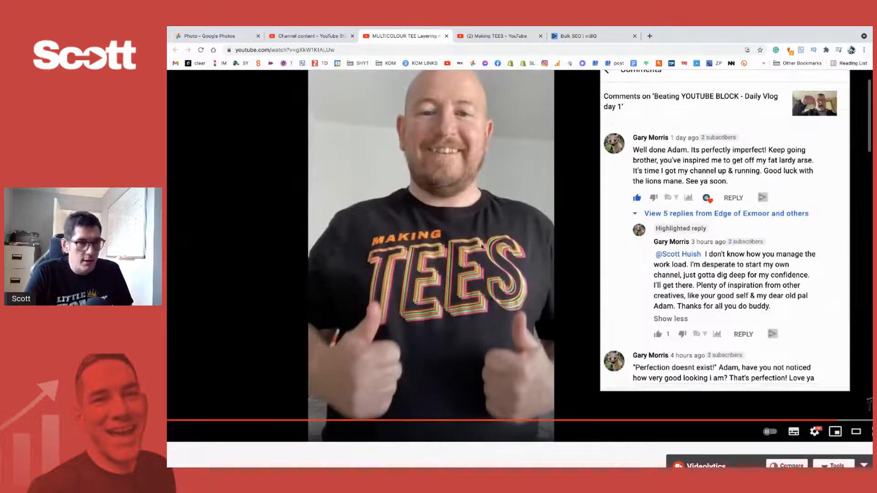
- Close the comments and play the short's thumbs-up ending, pausing it at 0:27
scroll(482, 247, up, 1)
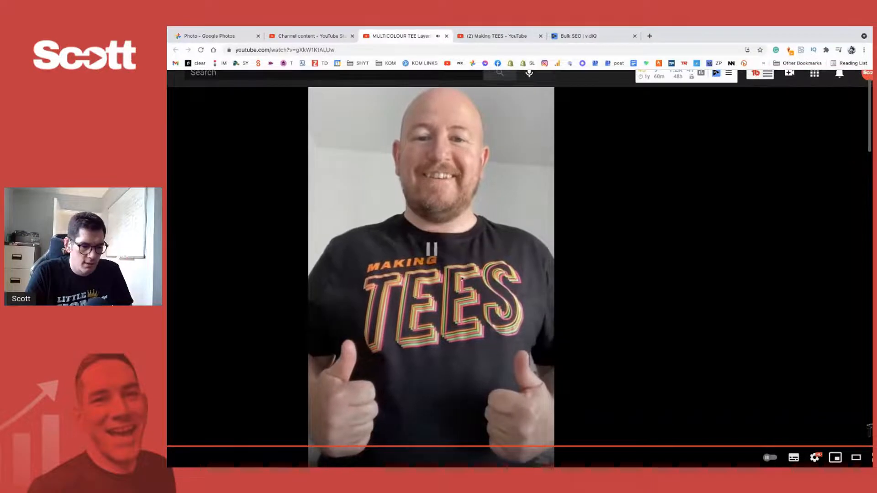
scroll(519, 194, down, 3)
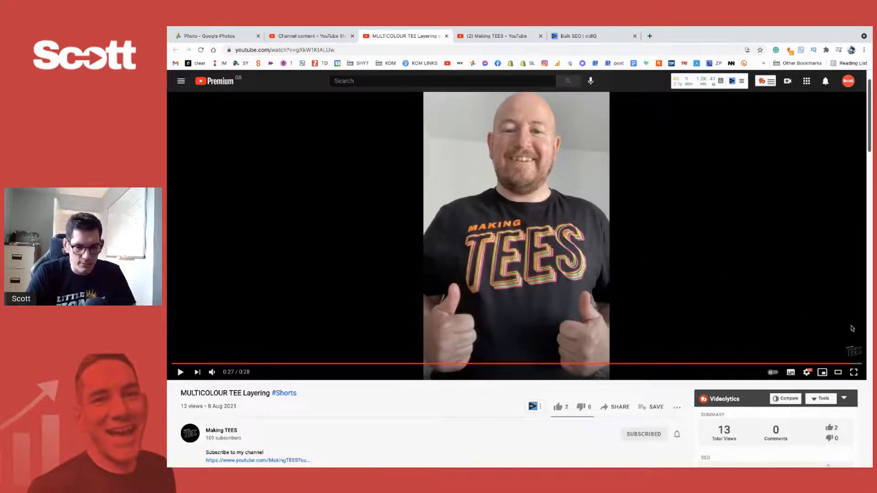
scroll(616, 210, up, 1)
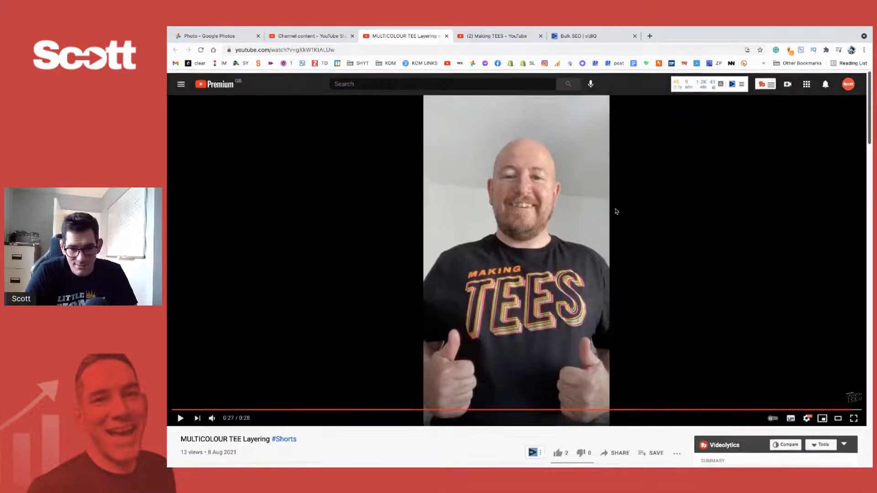
scroll(329, 373, down, 2)
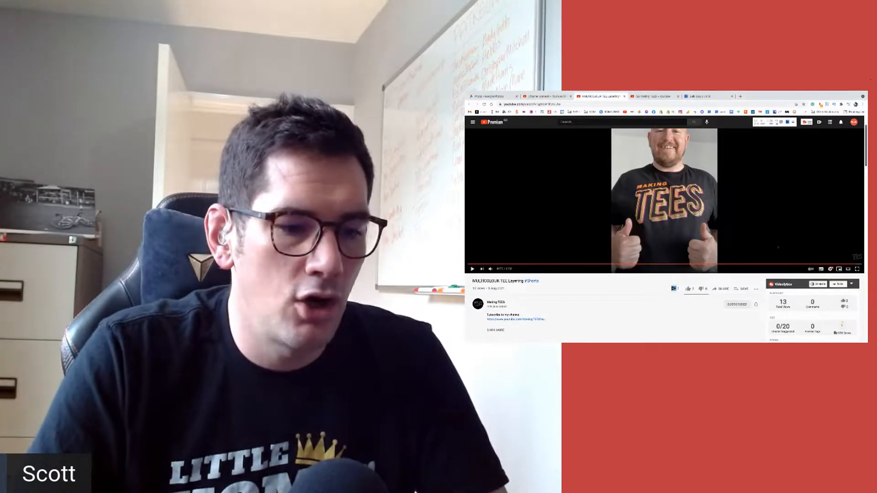
- Switch to Final Cut Pro and look back through the clips on the outdoor interview project's timeline
key(ctrl+Left)
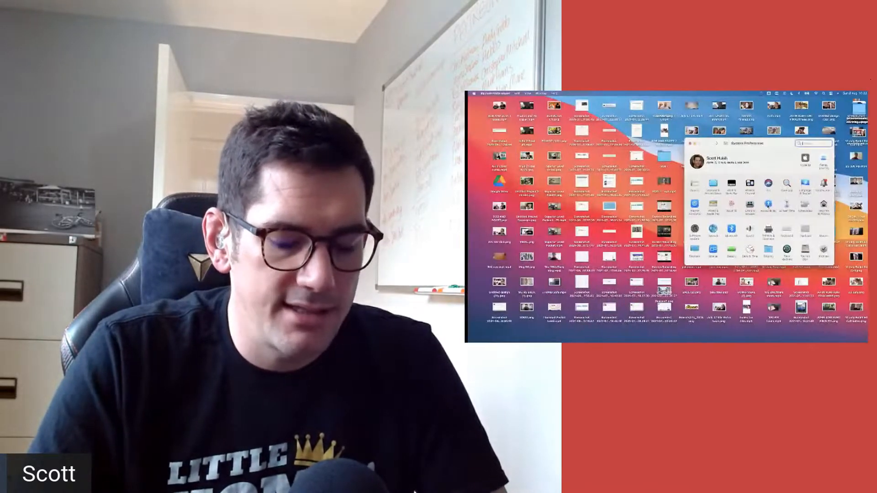
key(ctrl+Right)
key(ctrl+Right)
key(ctrl+Right)
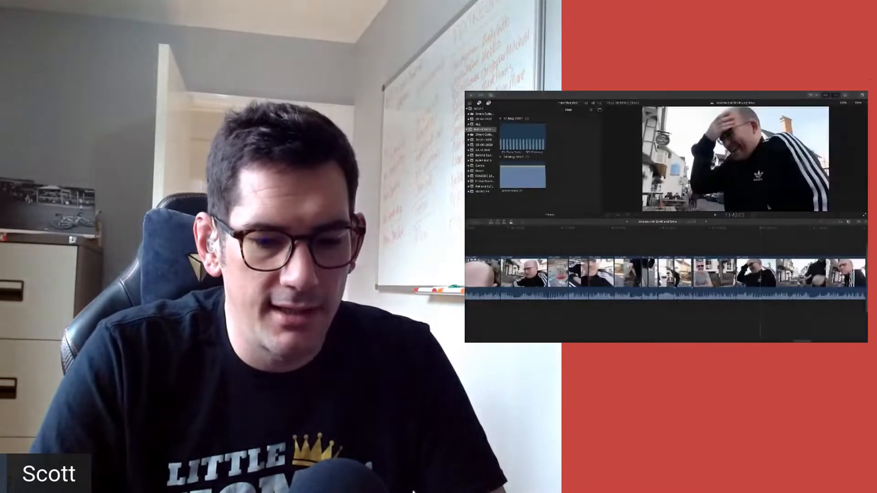
scroll(686, 245, left, 10)
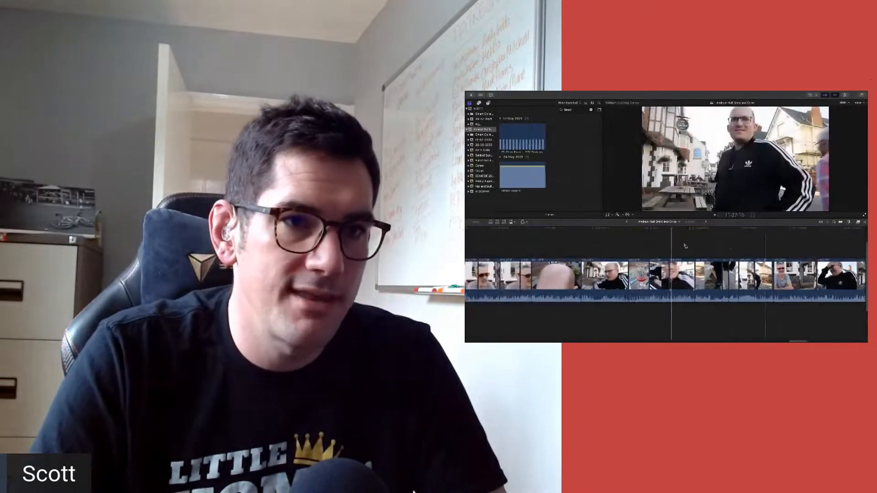
scroll(597, 259, left, 15)
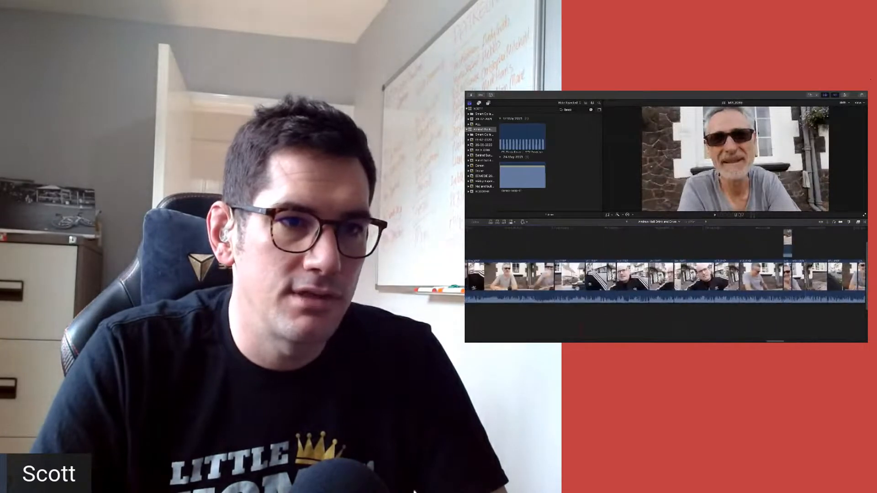
scroll(575, 254, left, 15)
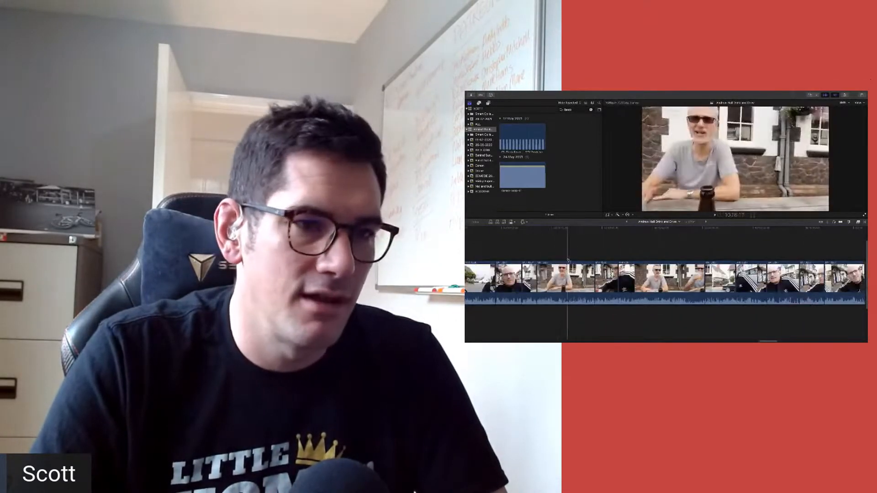